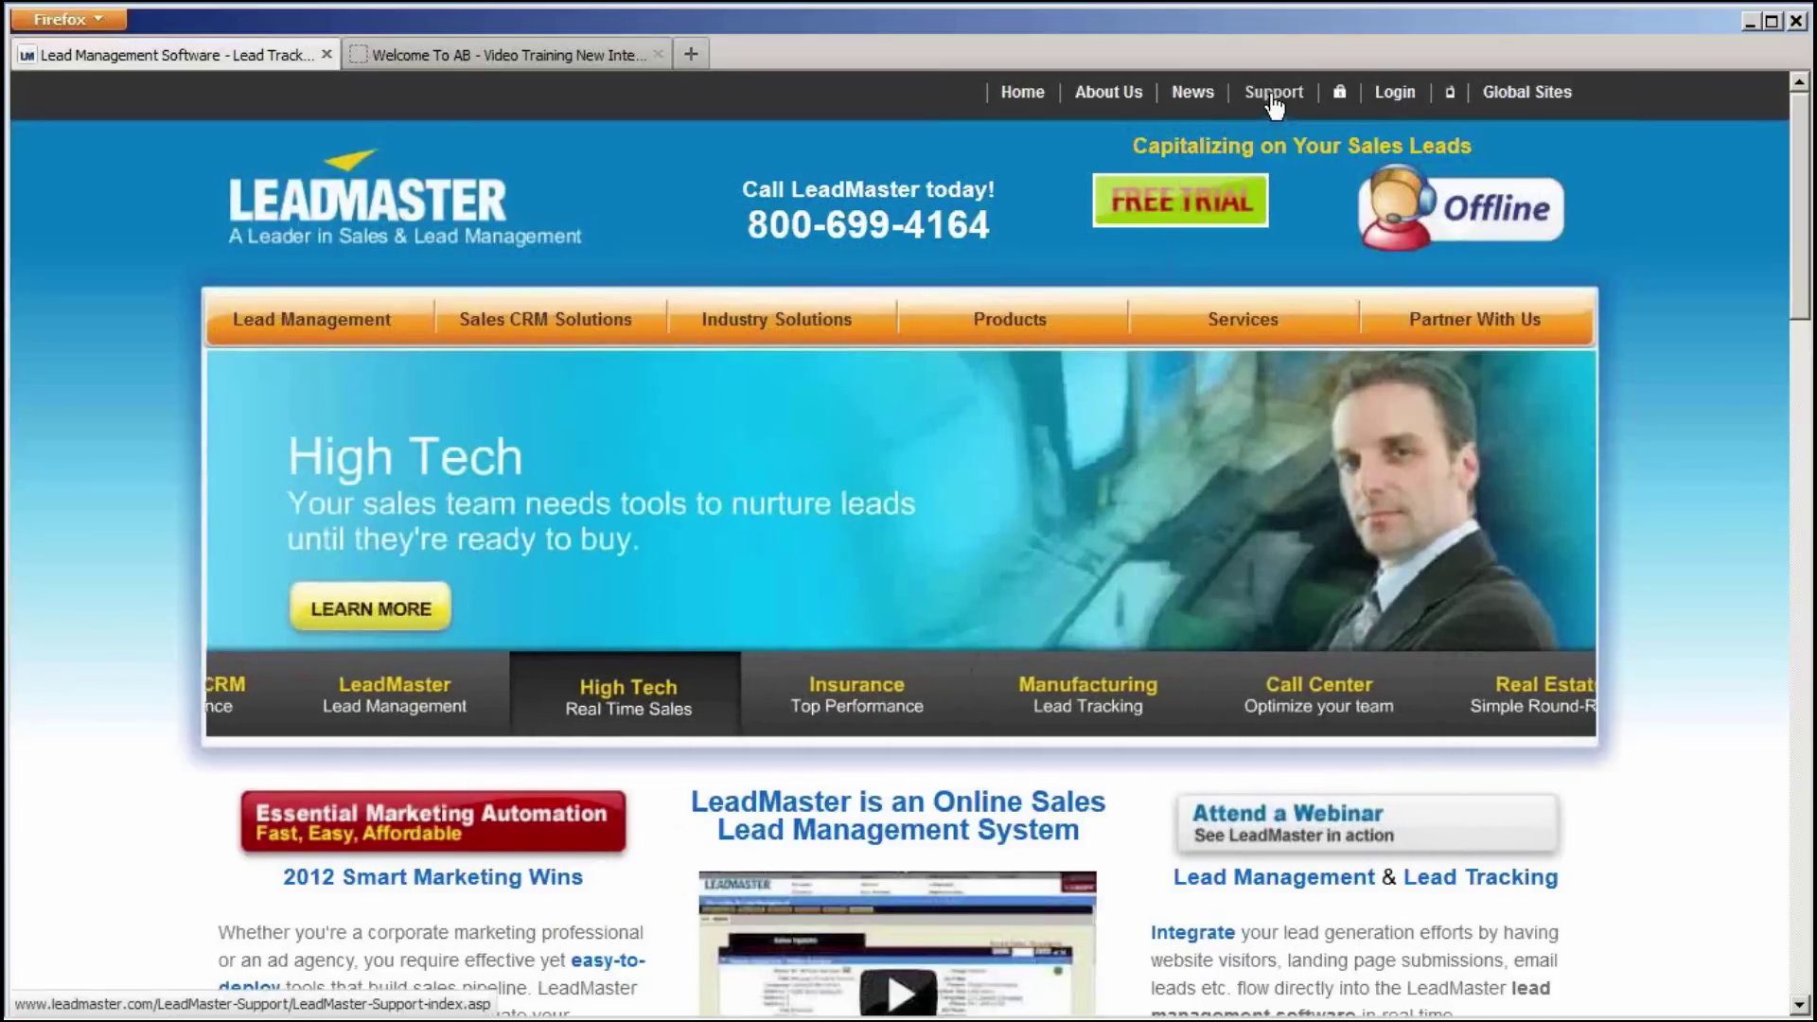
# Go through Support to the Download Center's LeadMaster CRM Sync for Outlook page
pyautogui.click(1272, 96)
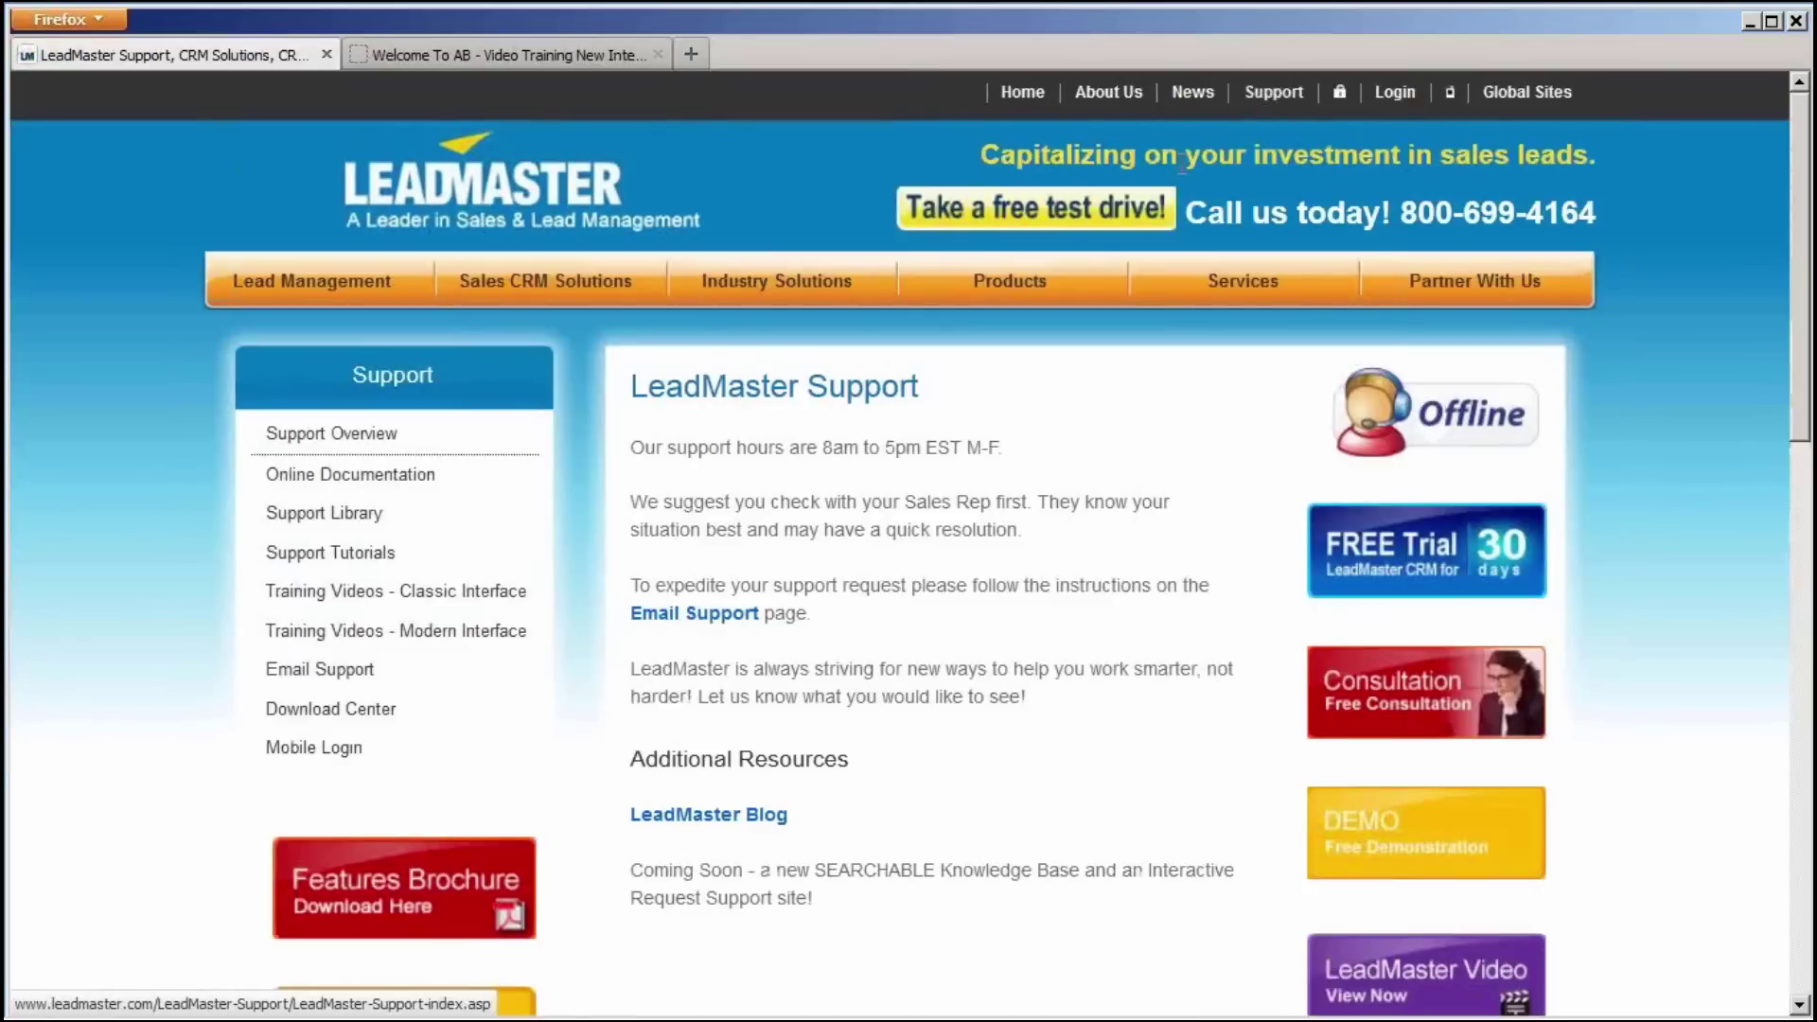
pyautogui.click(331, 726)
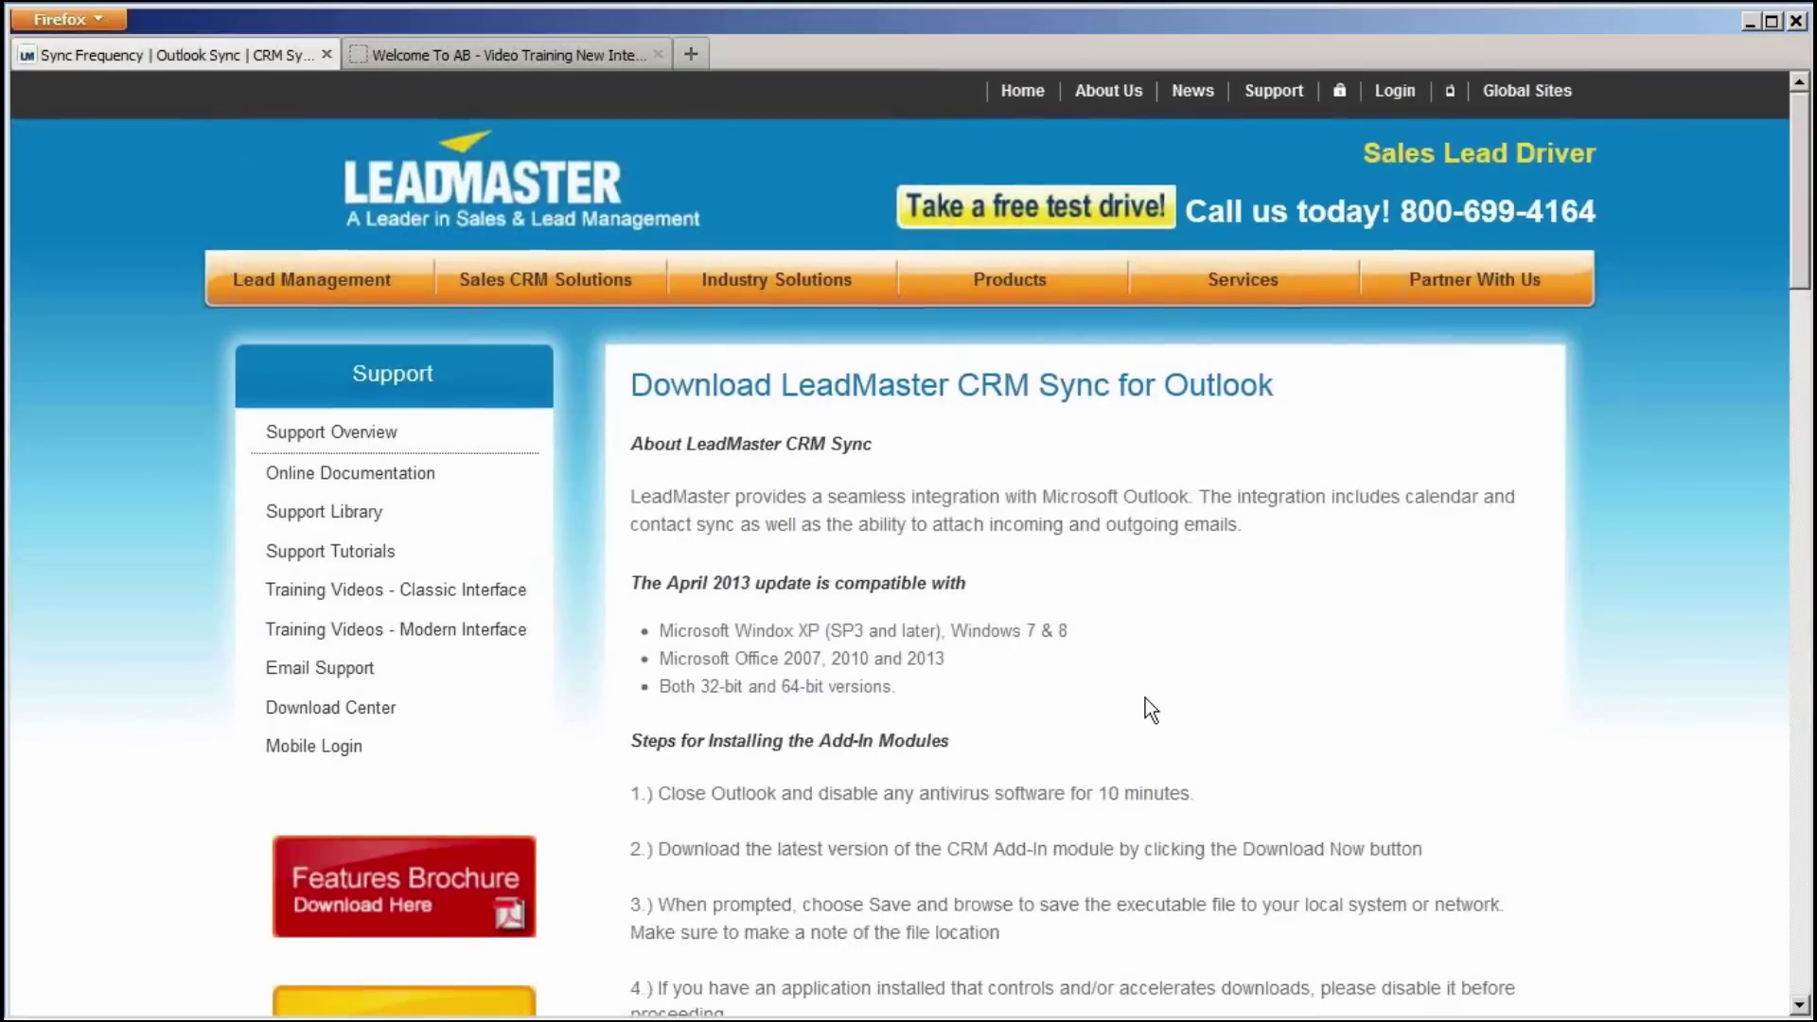
# Highlight the compatibility notes: Windows XP, Windows 7 & 8, and Office 2007, 2010, 2013
pyautogui.scroll(-5, 1145, 696)
pyautogui.scroll(-2, 1147, 697)
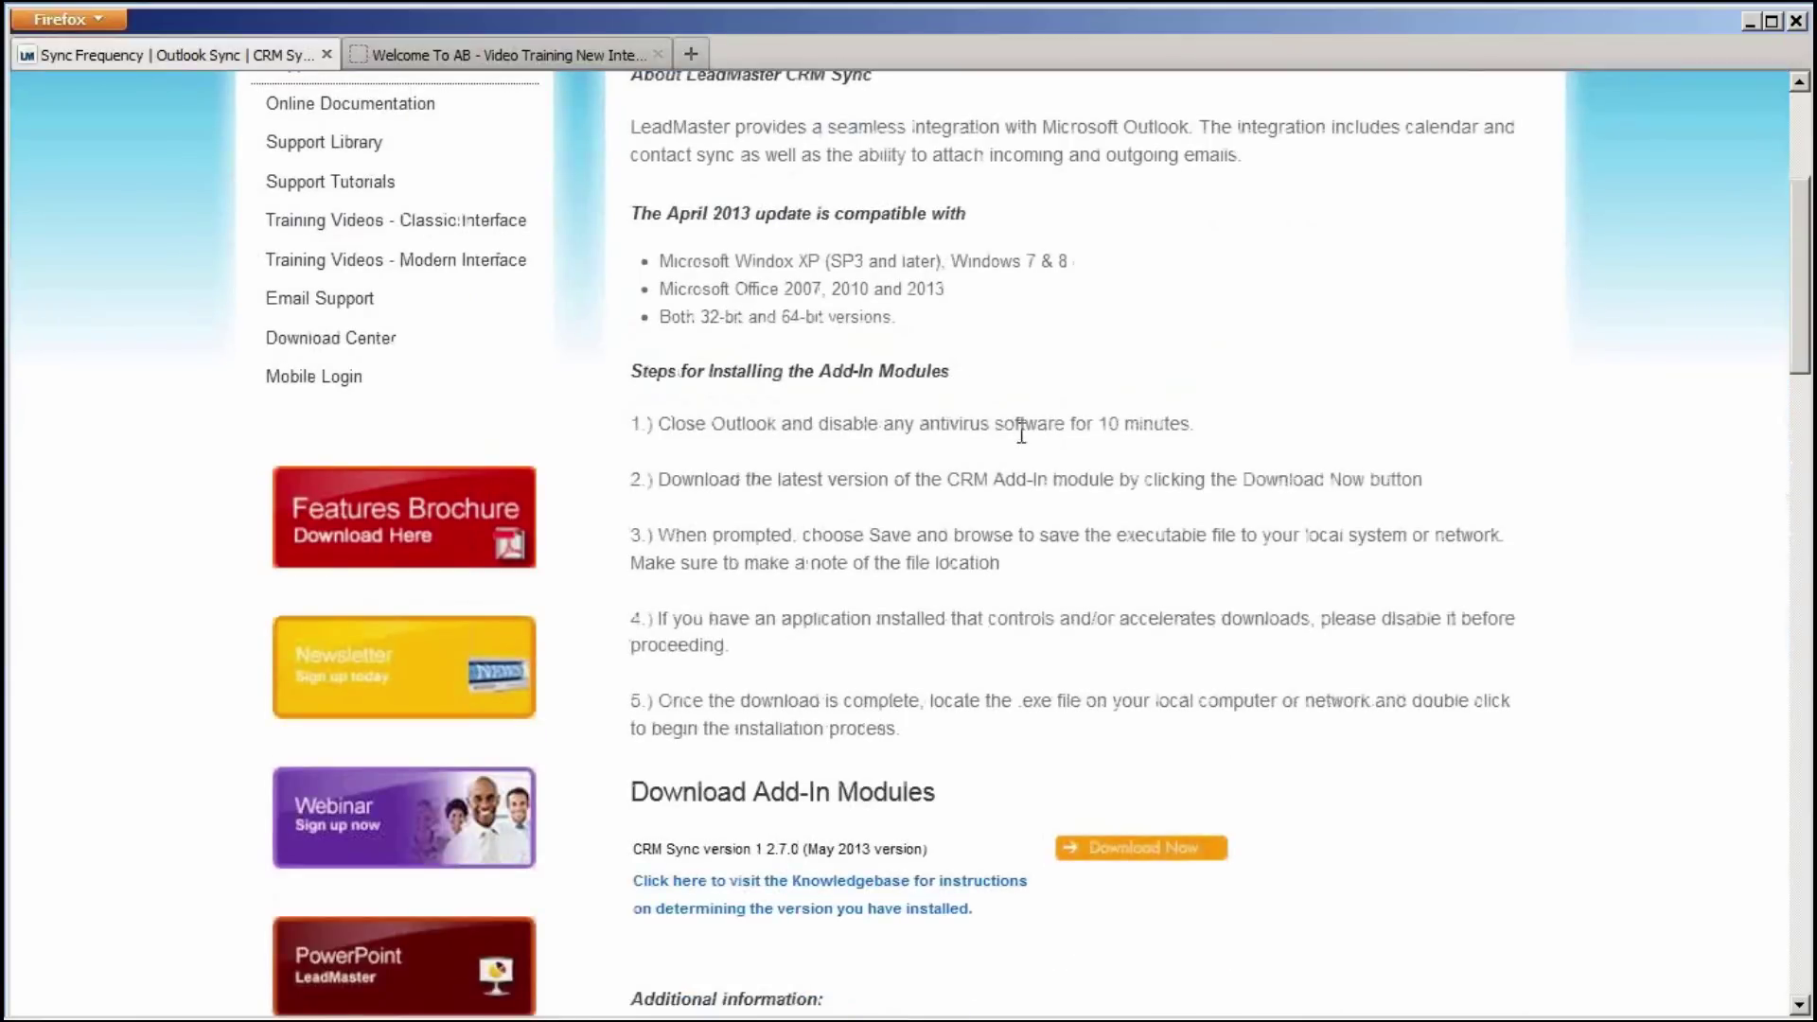
pyautogui.moveTo(735, 261); pyautogui.dragTo(821, 261)
pyautogui.moveTo(950, 261); pyautogui.dragTo(1069, 262)
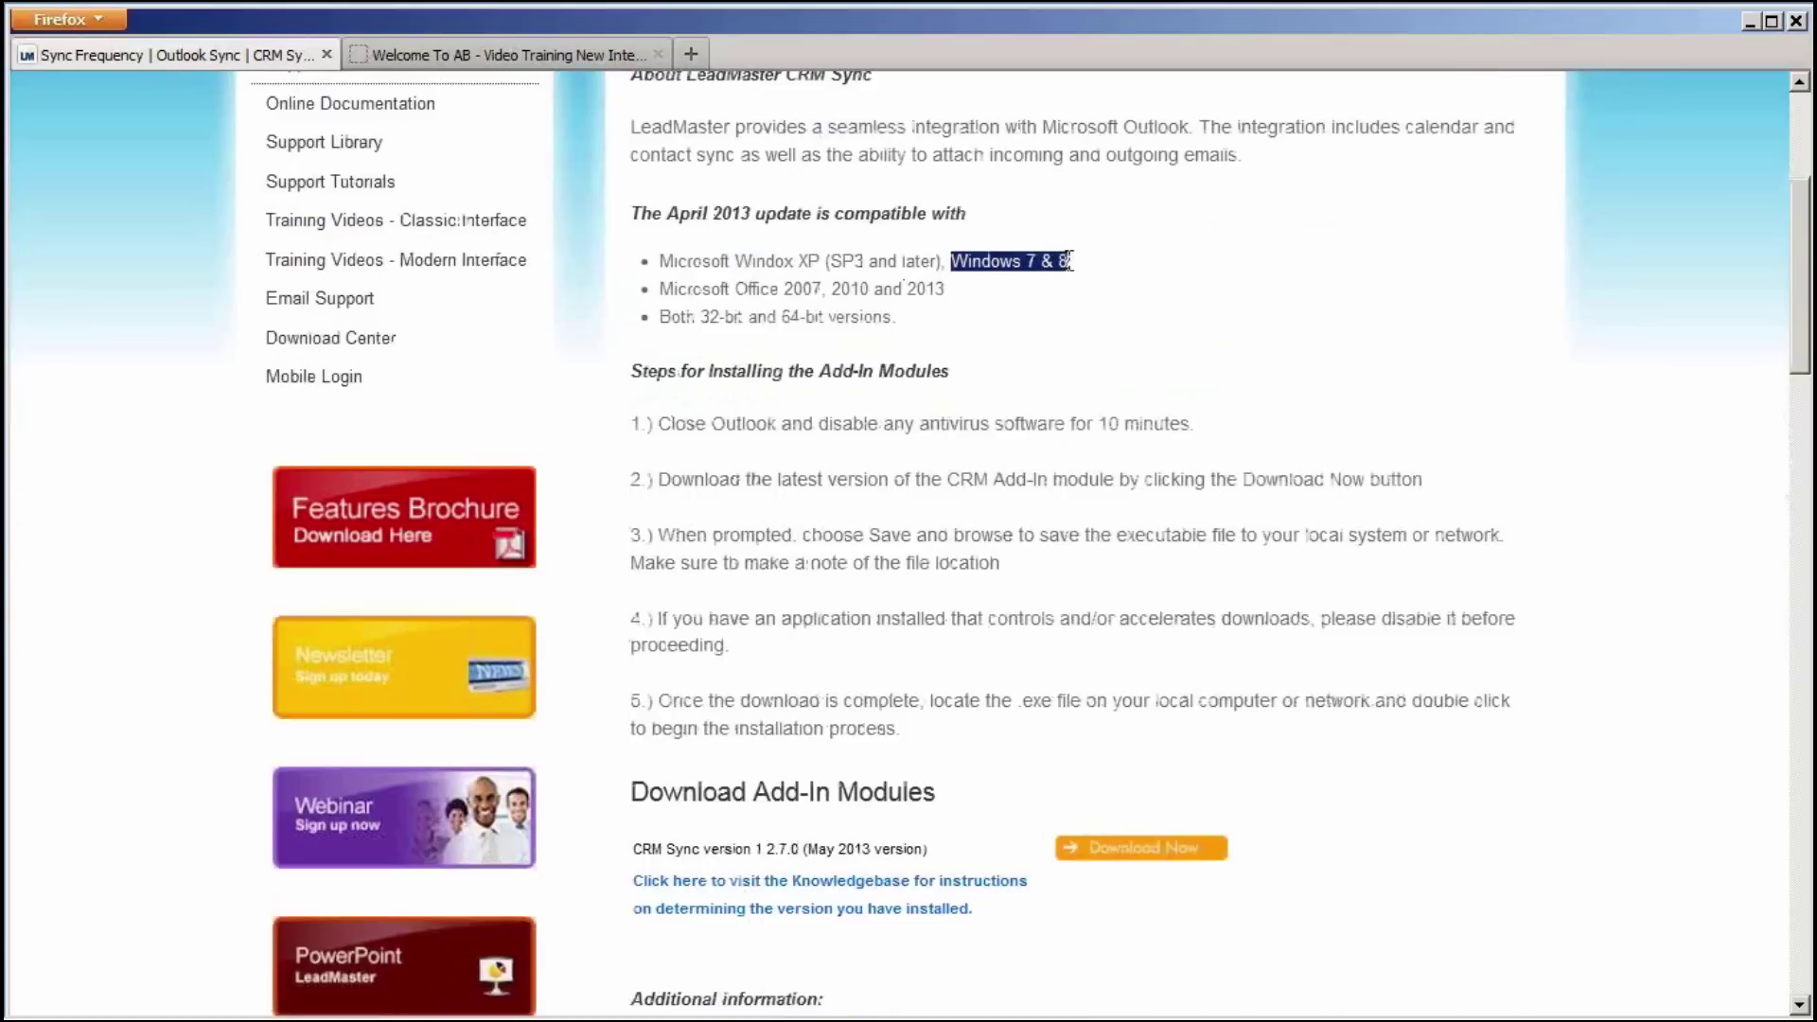
pyautogui.click(775, 283)
pyautogui.moveTo(775, 283); pyautogui.dragTo(956, 298)
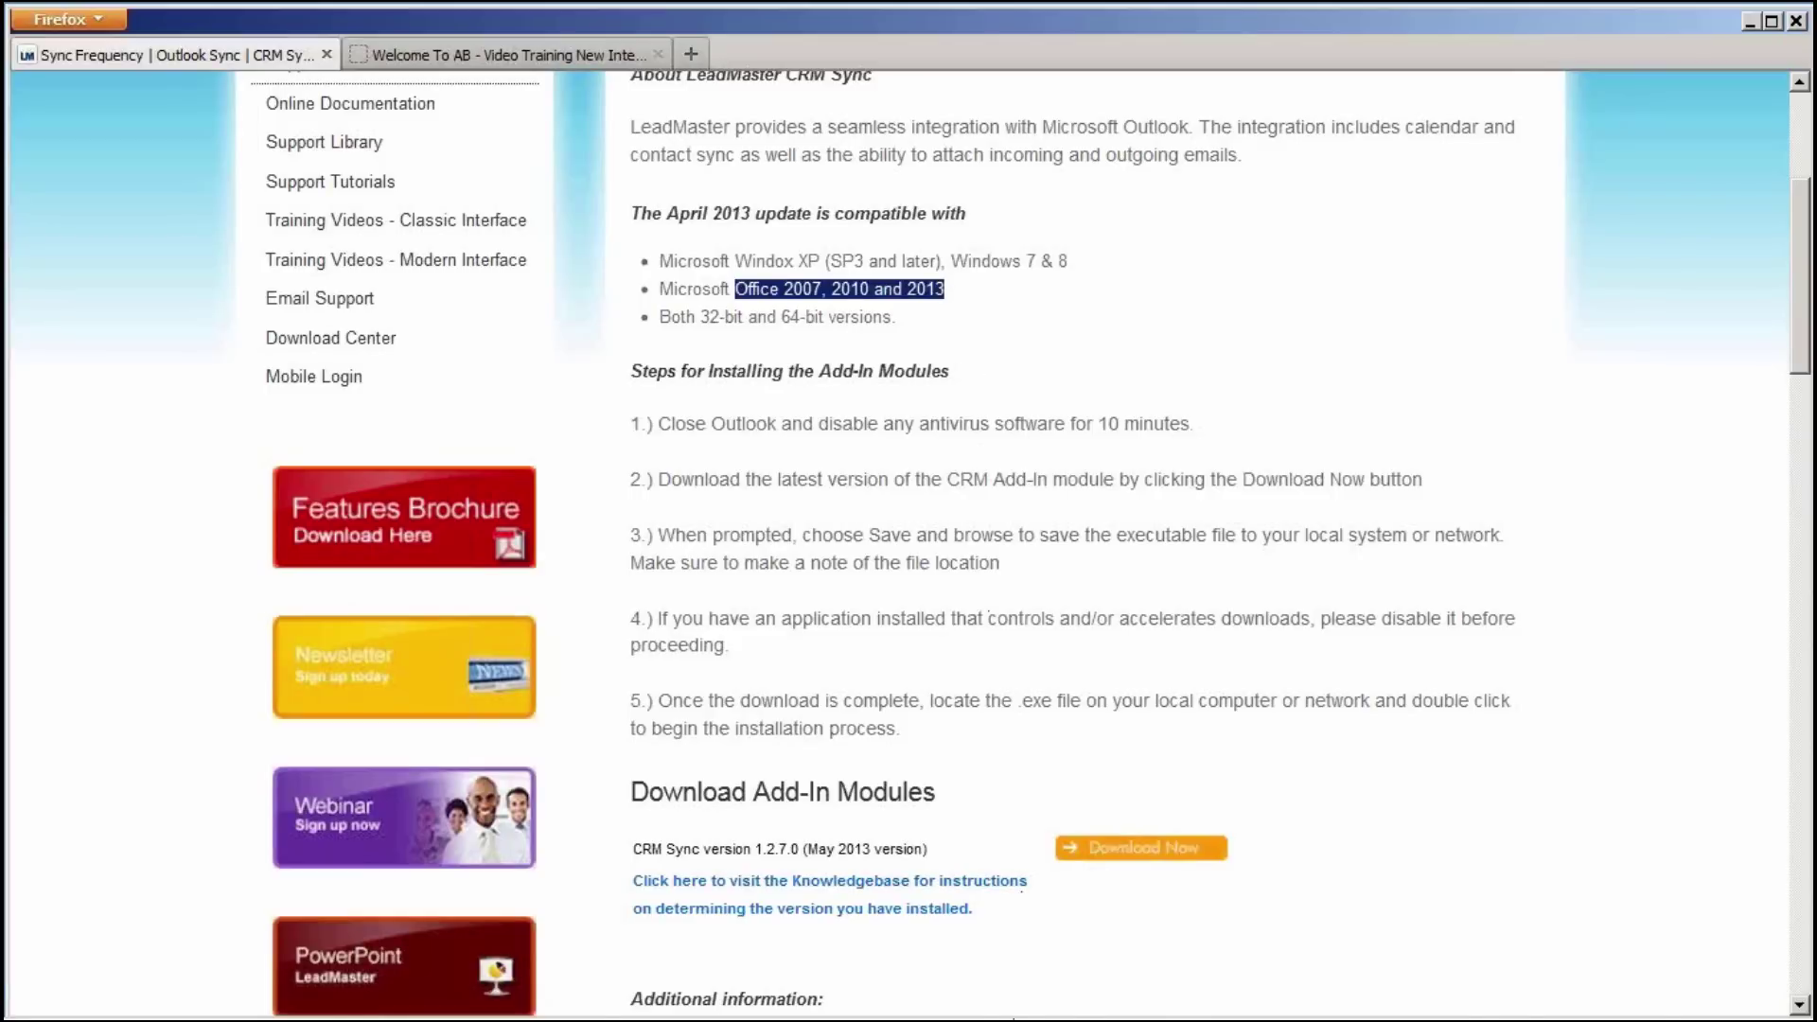
# Show the CRMtool Sync for Outlook installer, close its setup, and return to the LeadMaster CRM home page
pyautogui.click(1010, 1003)
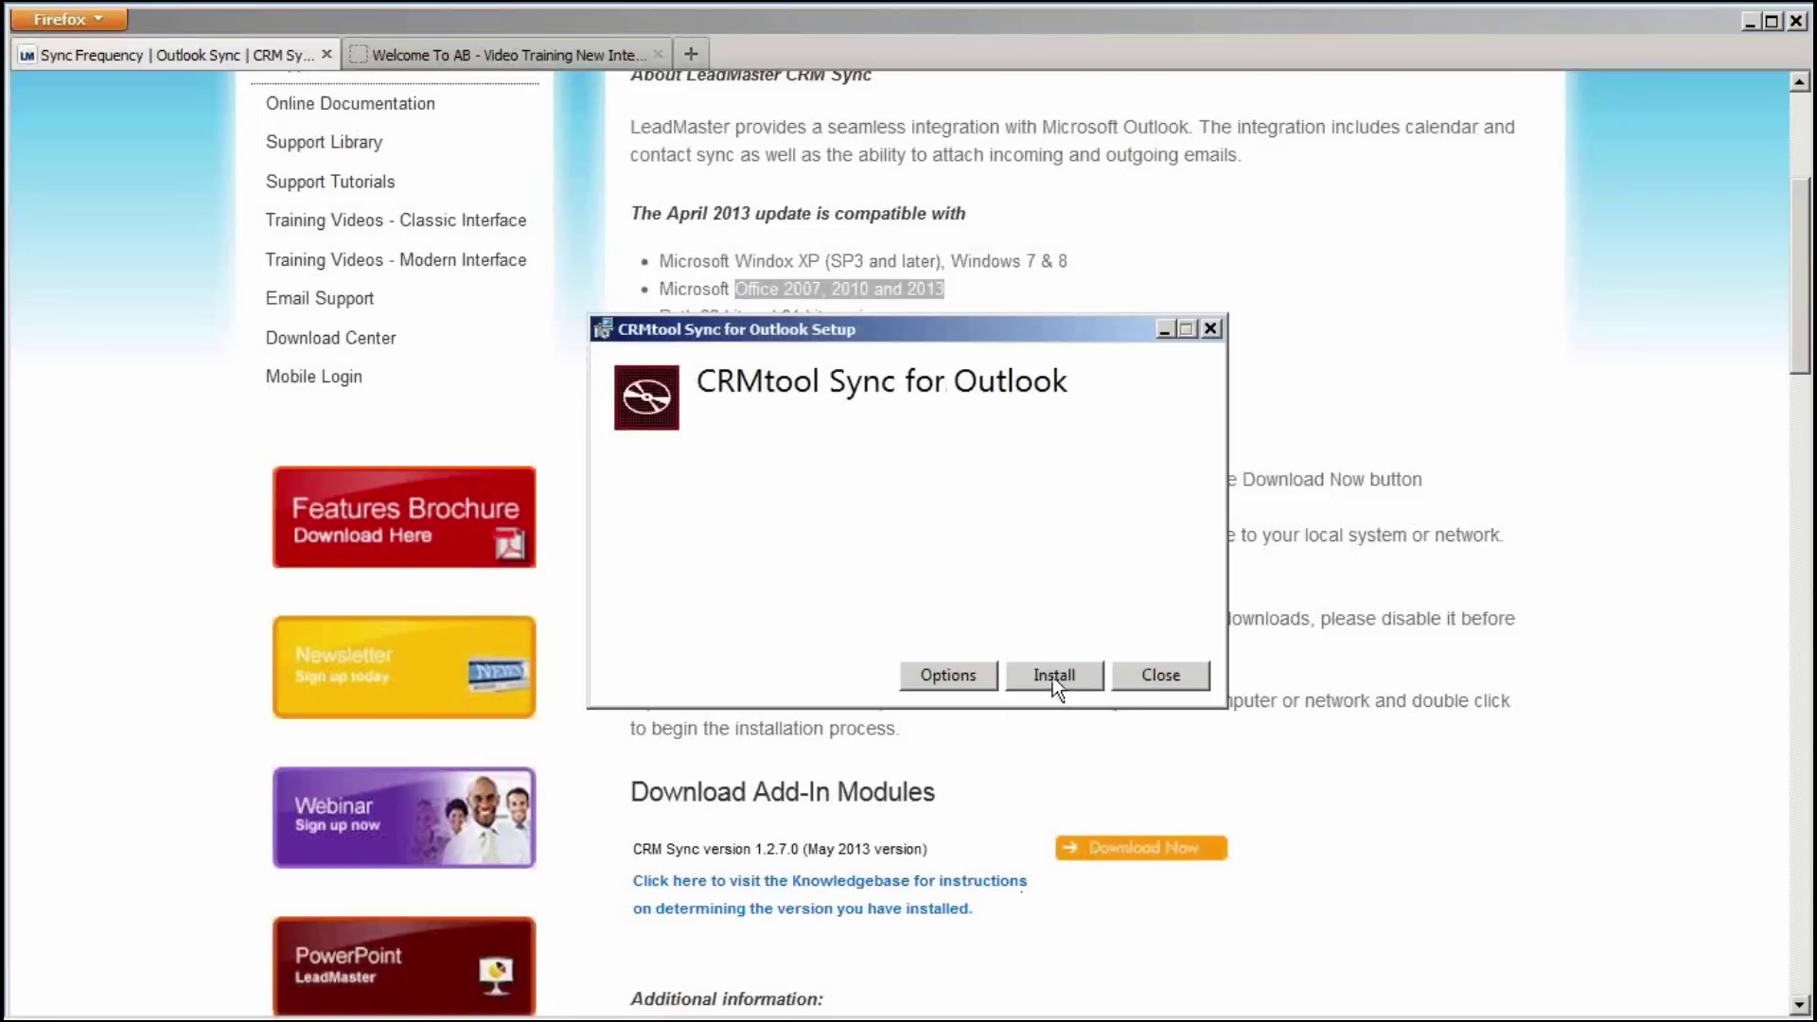
pyautogui.click(1210, 330)
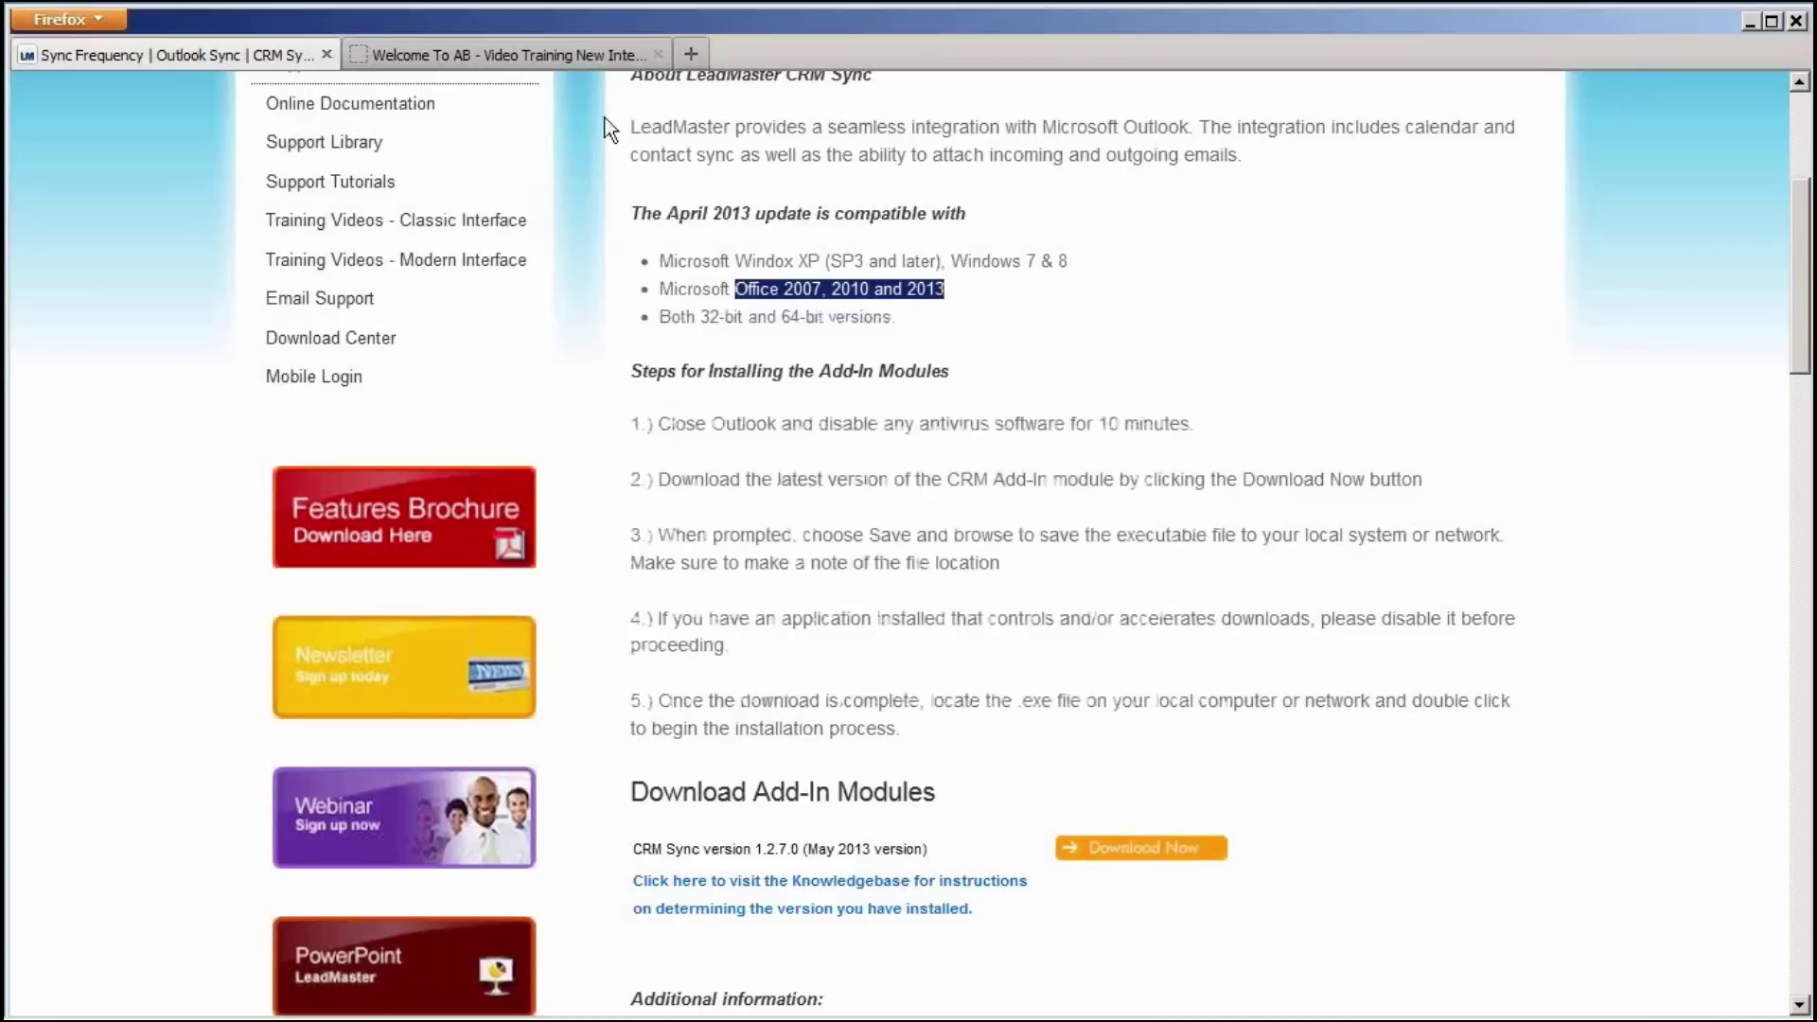
pyautogui.click(559, 54)
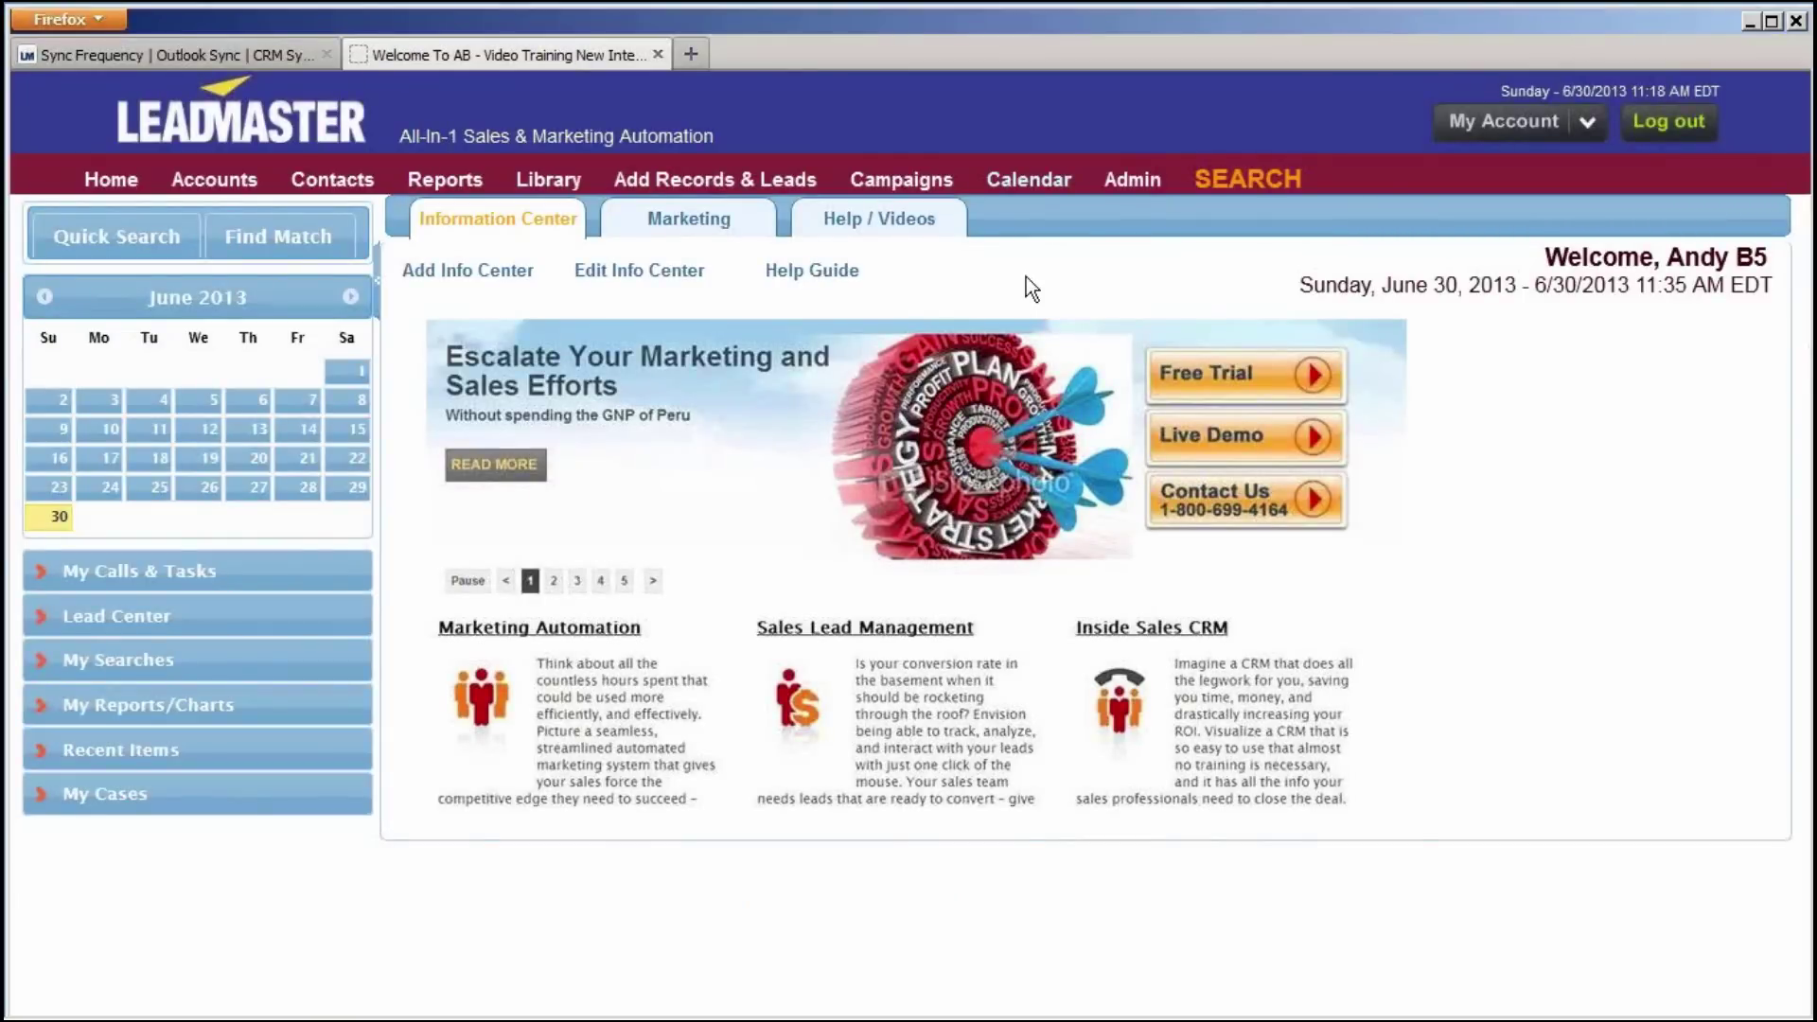
# Check Outlook Sync Access in the user's Logon Management privileges, then show Outlook's taskbar tasks
pyautogui.click(1130, 179)
pyautogui.click(1137, 335)
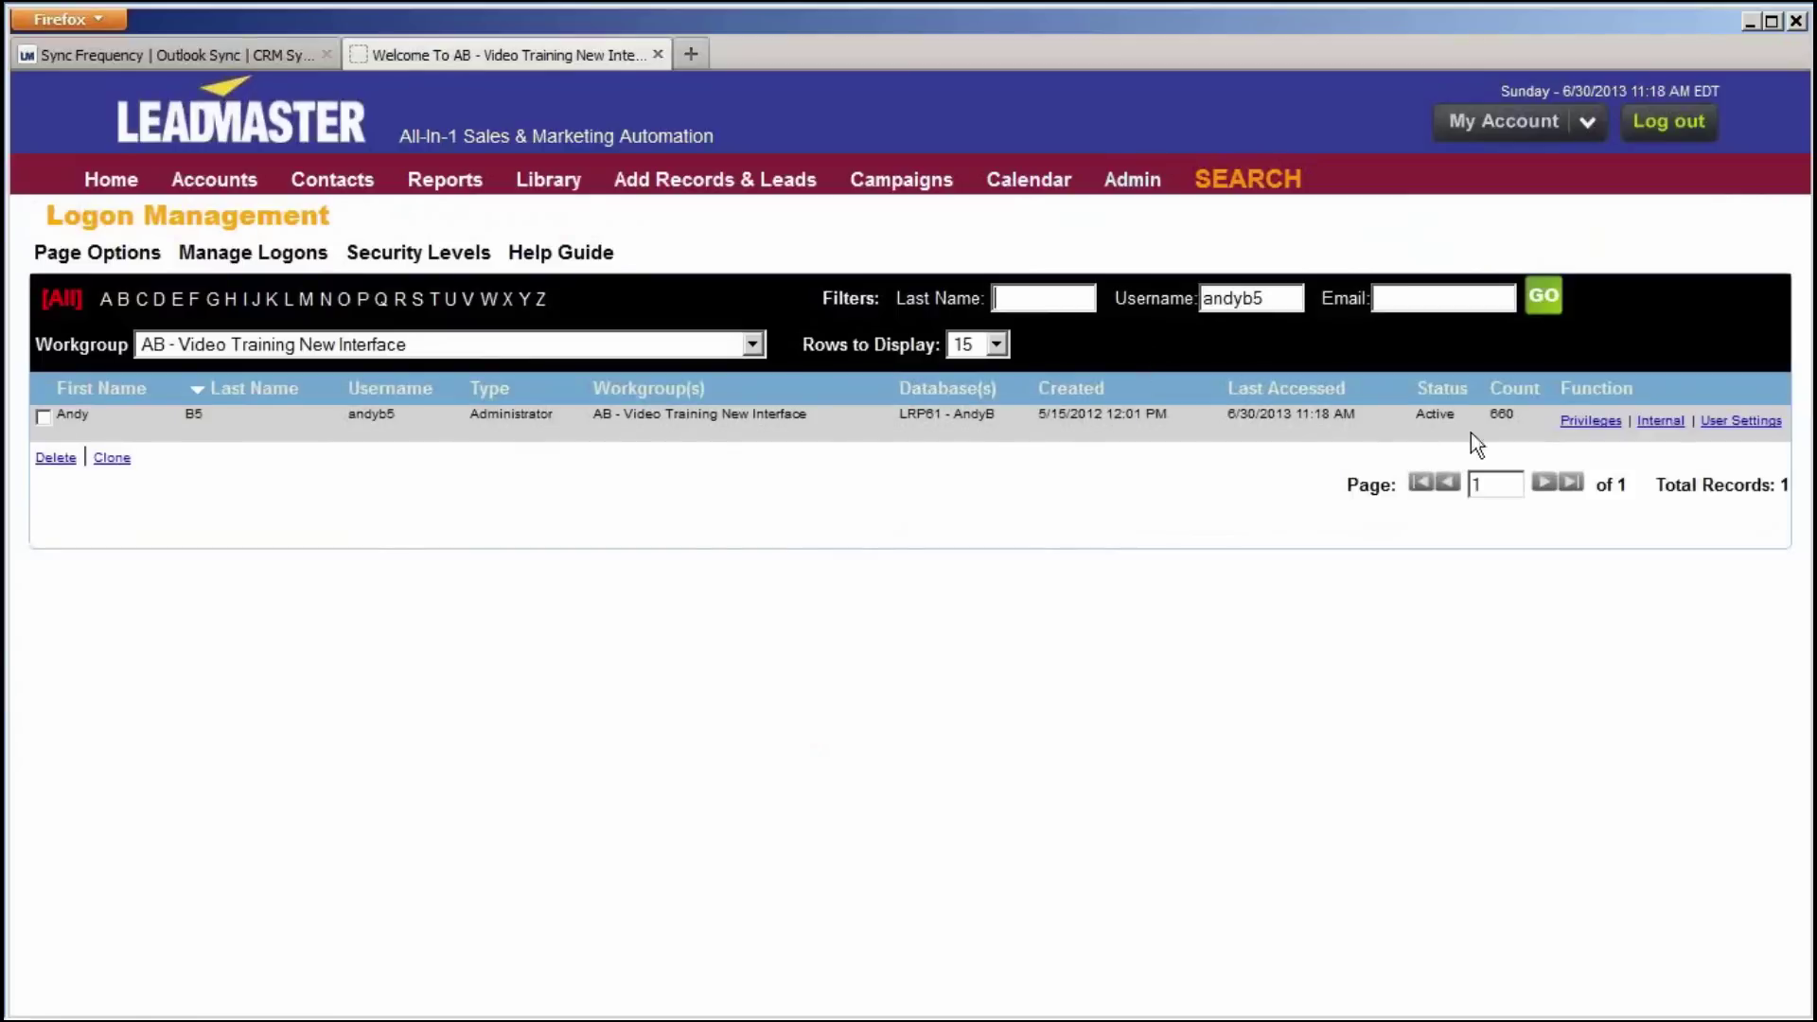
pyautogui.click(1595, 423)
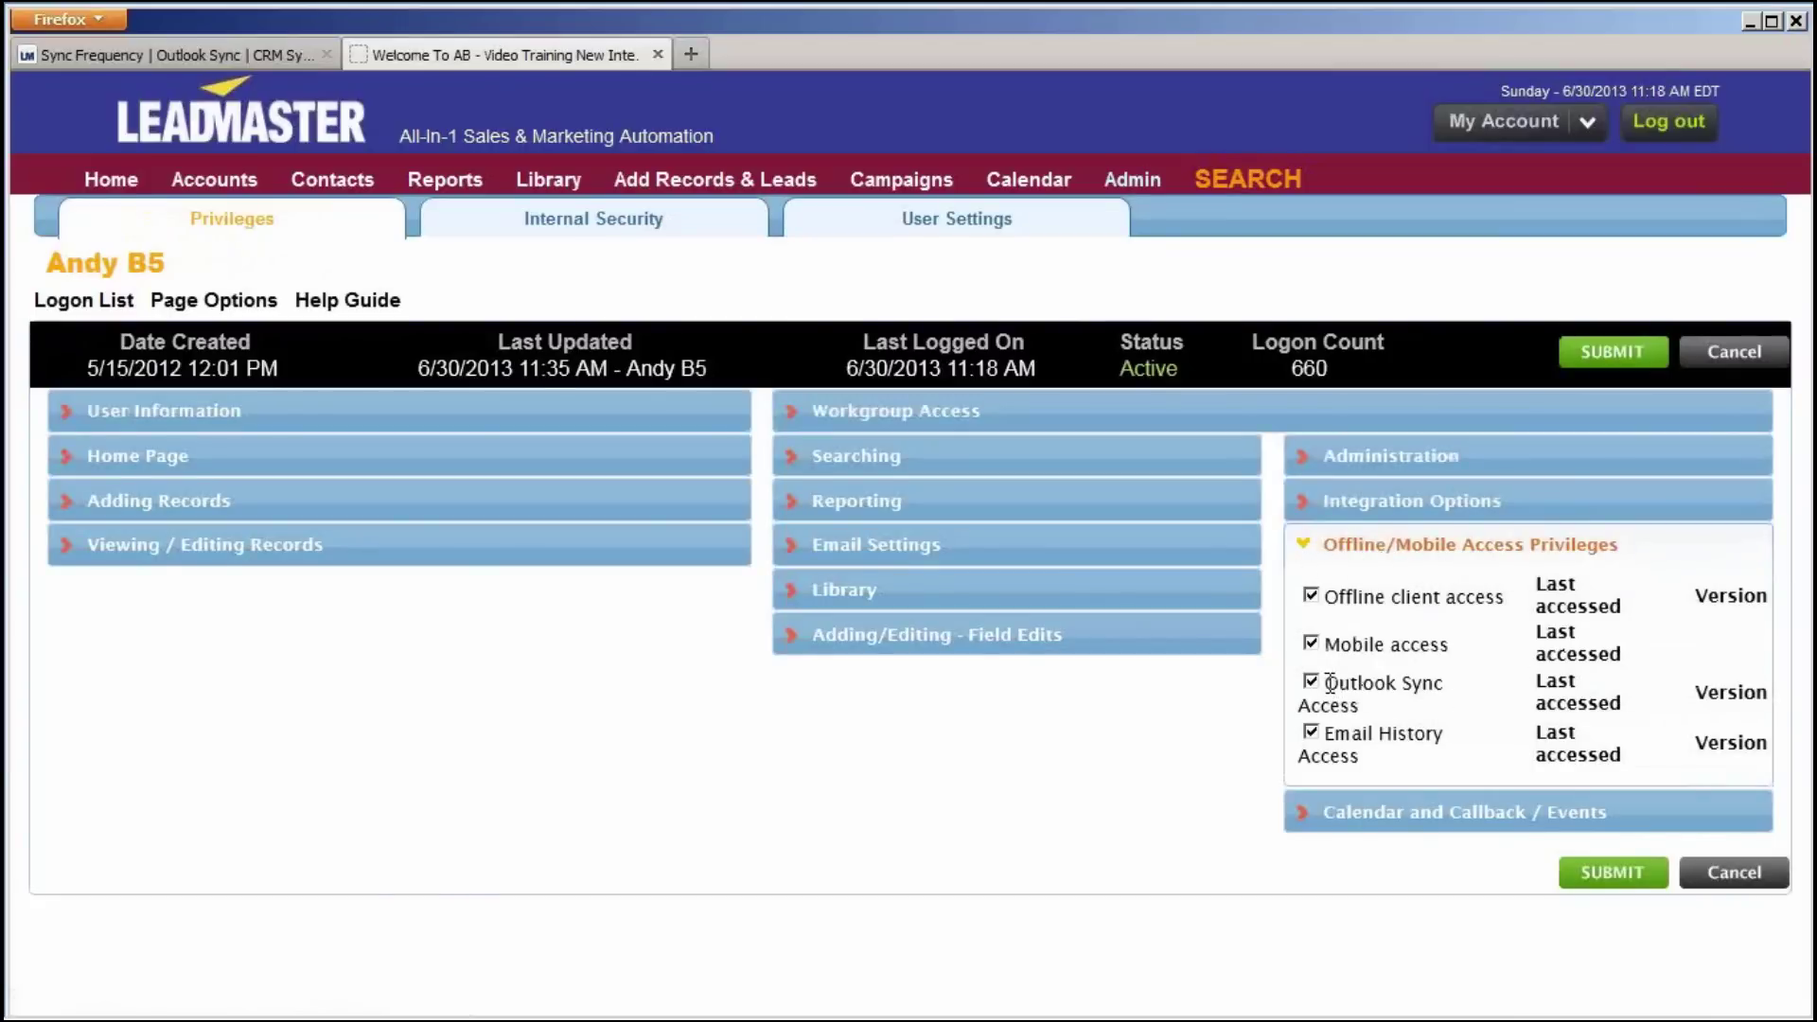
pyautogui.moveTo(1326, 683); pyautogui.dragTo(1371, 716)
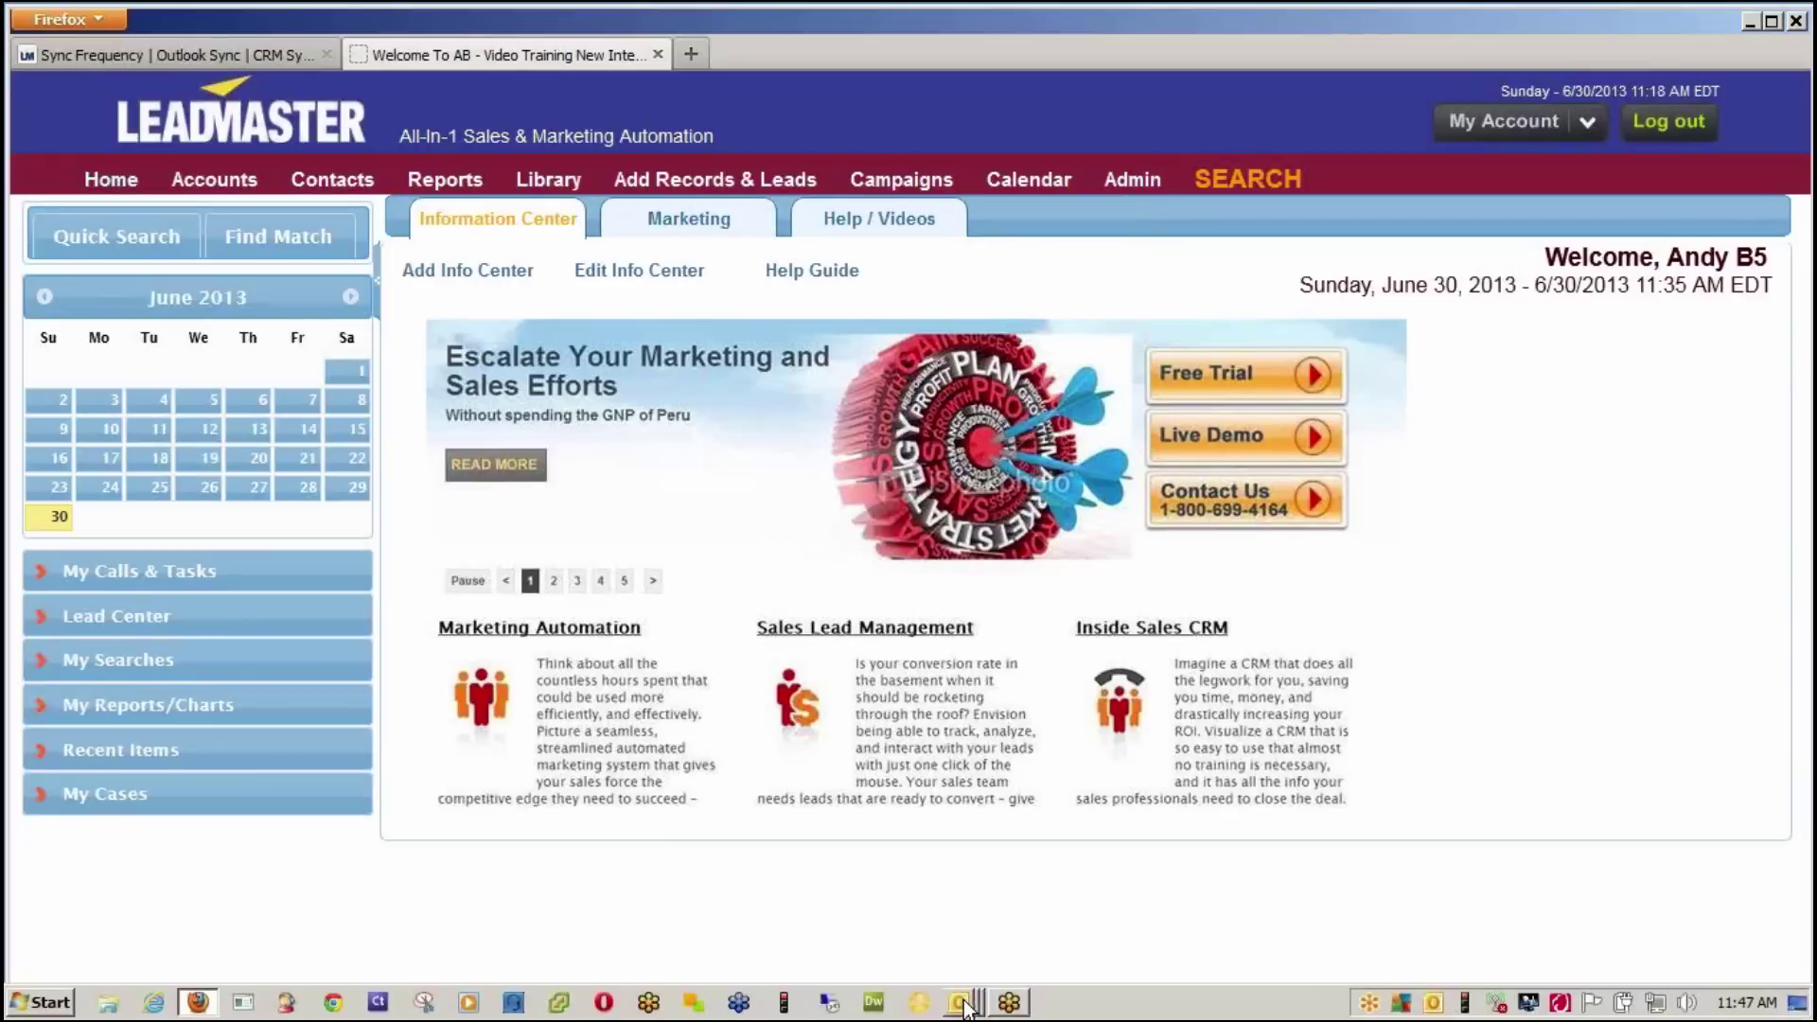
pyautogui.rightClick(961, 1003)
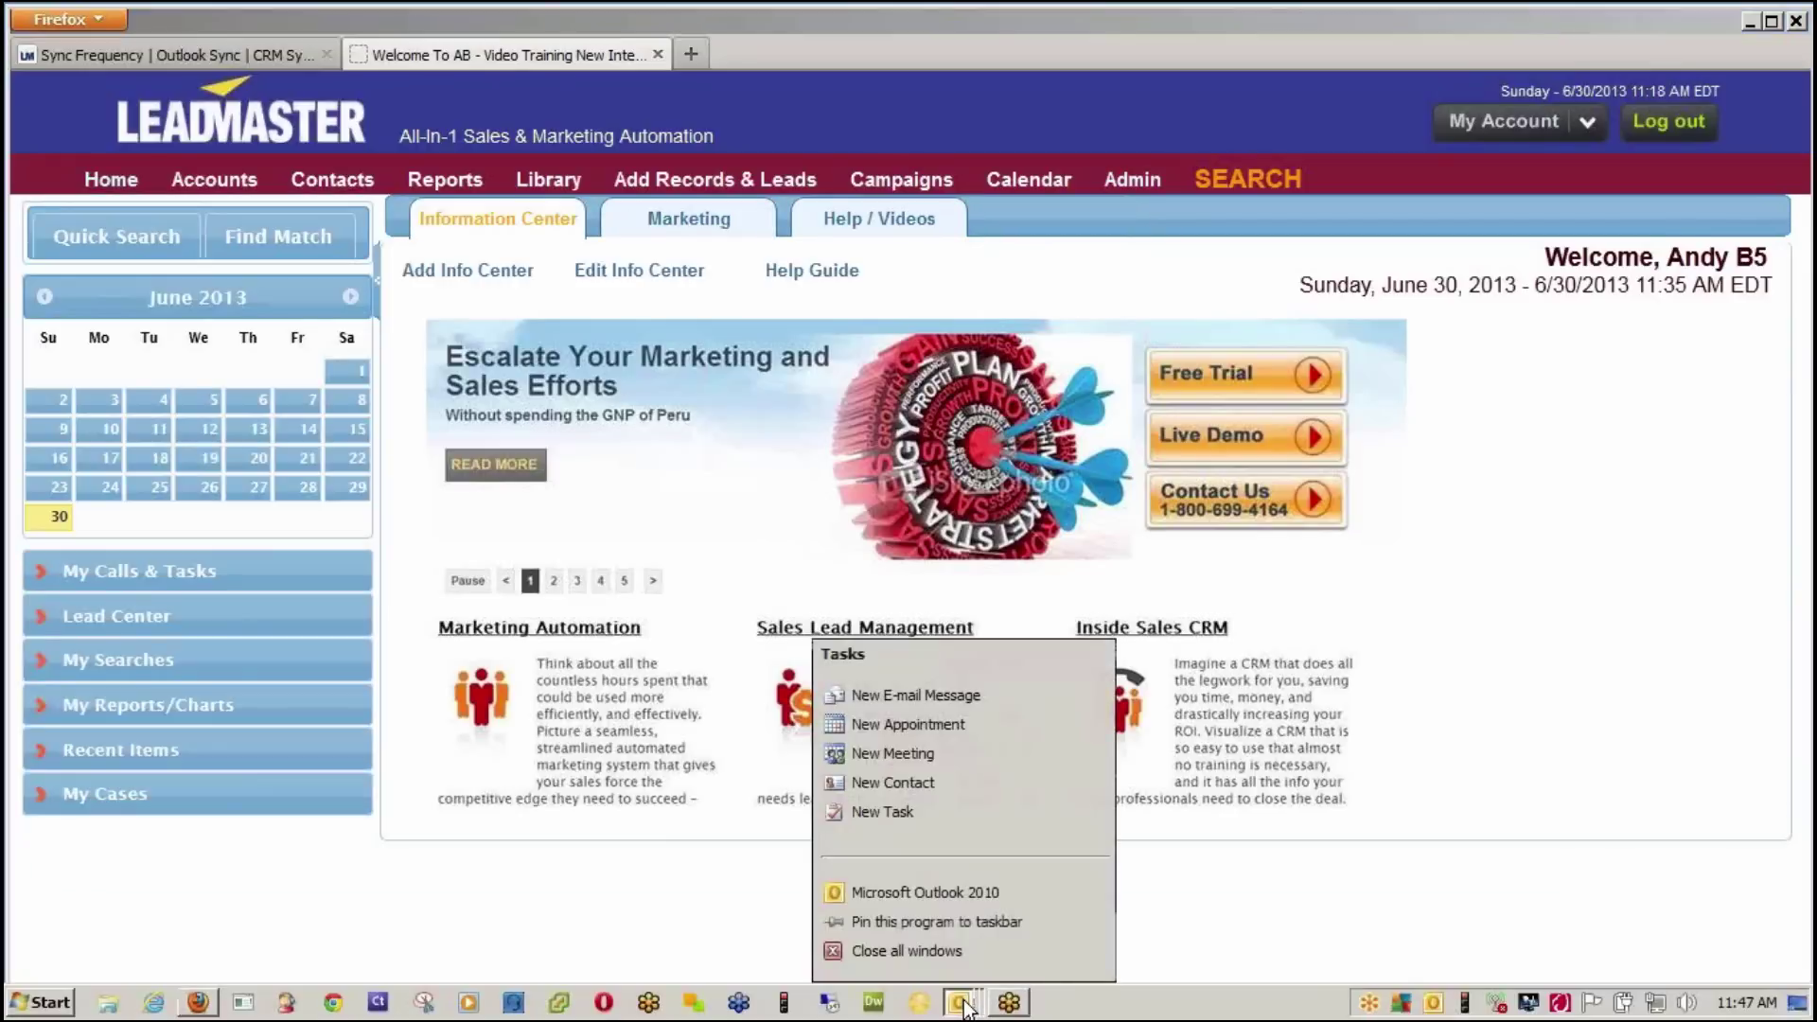
# Launch Outlook 2010, confirm the CRMtool sync login succeeds, and accept the sync configuration
pyautogui.click(956, 895)
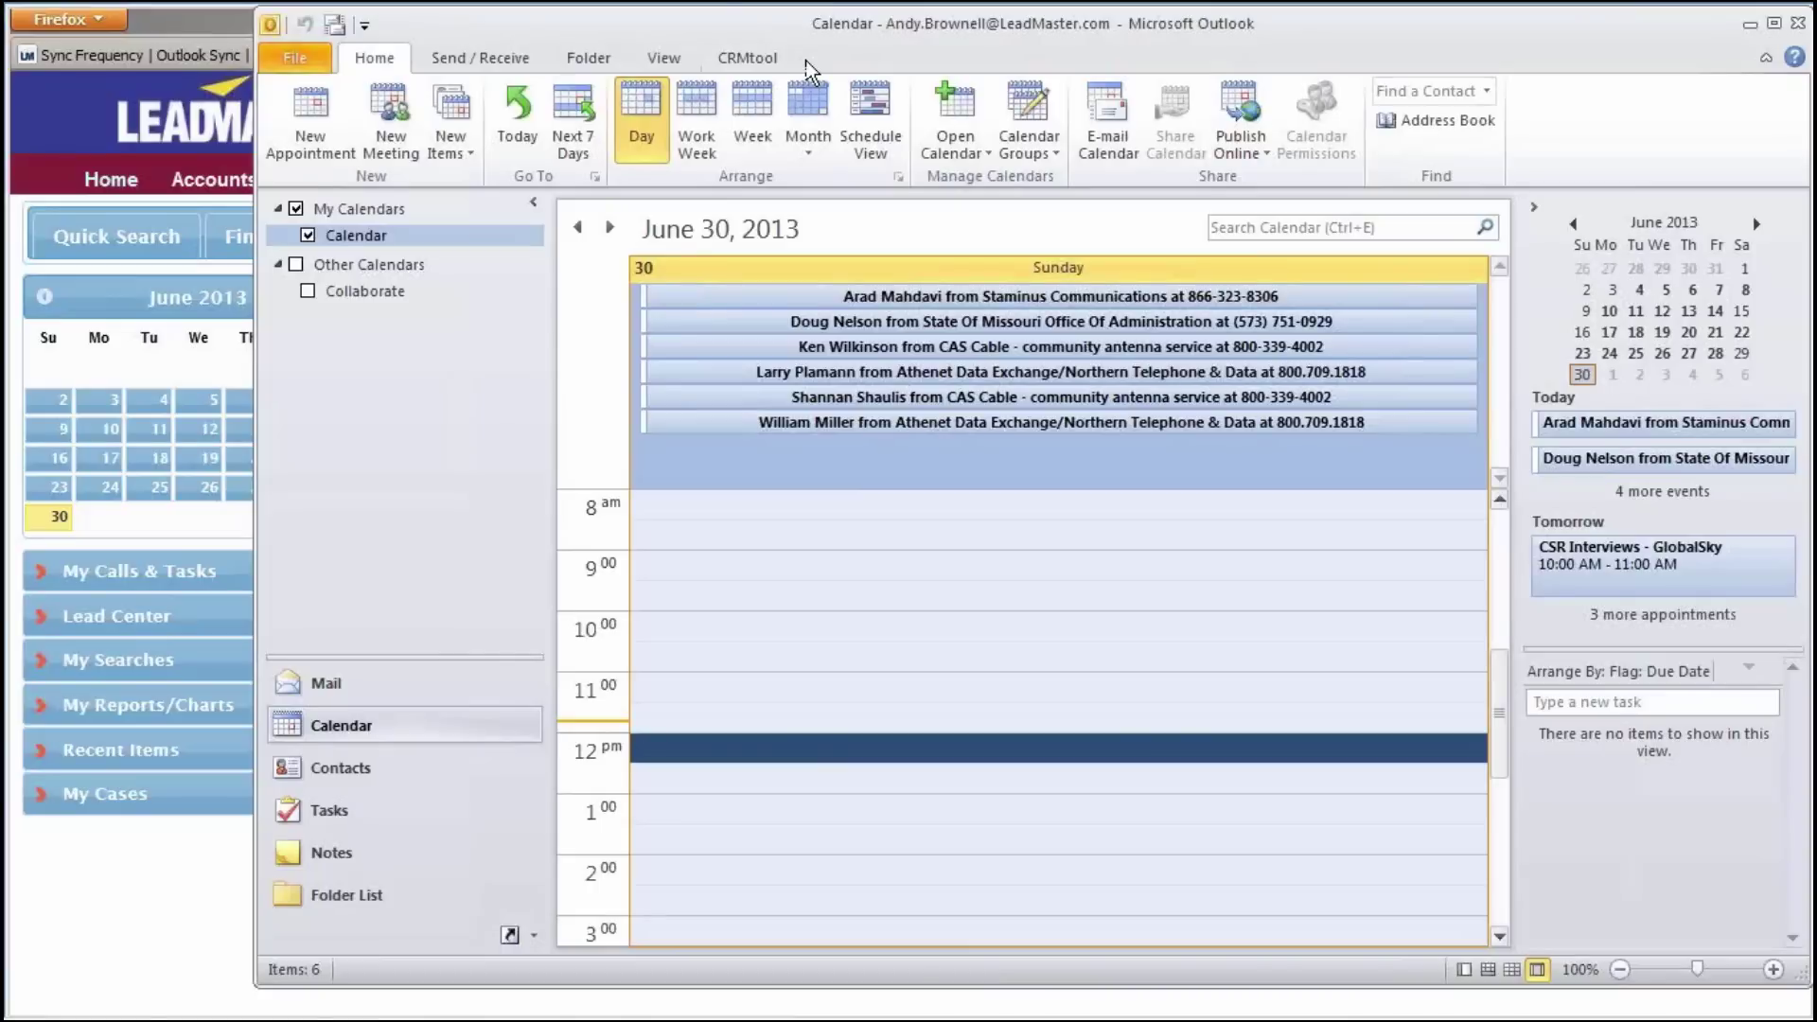
pyautogui.click(754, 66)
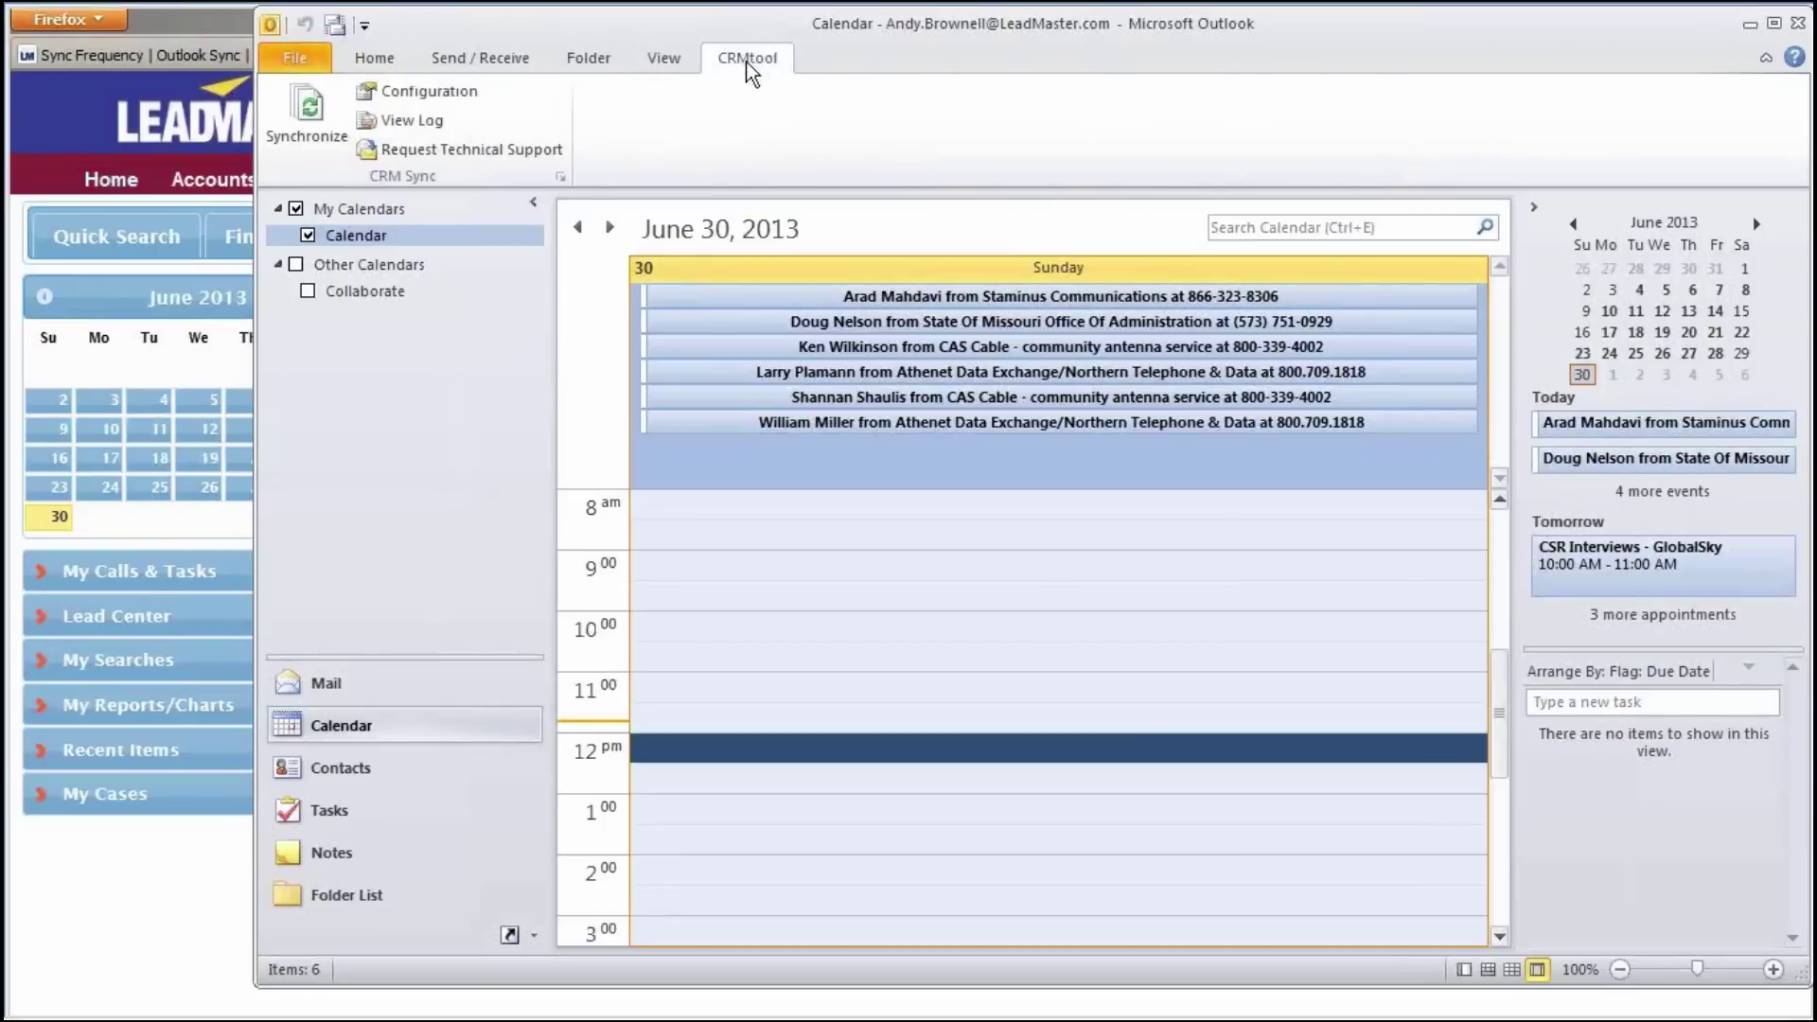
pyautogui.click(445, 95)
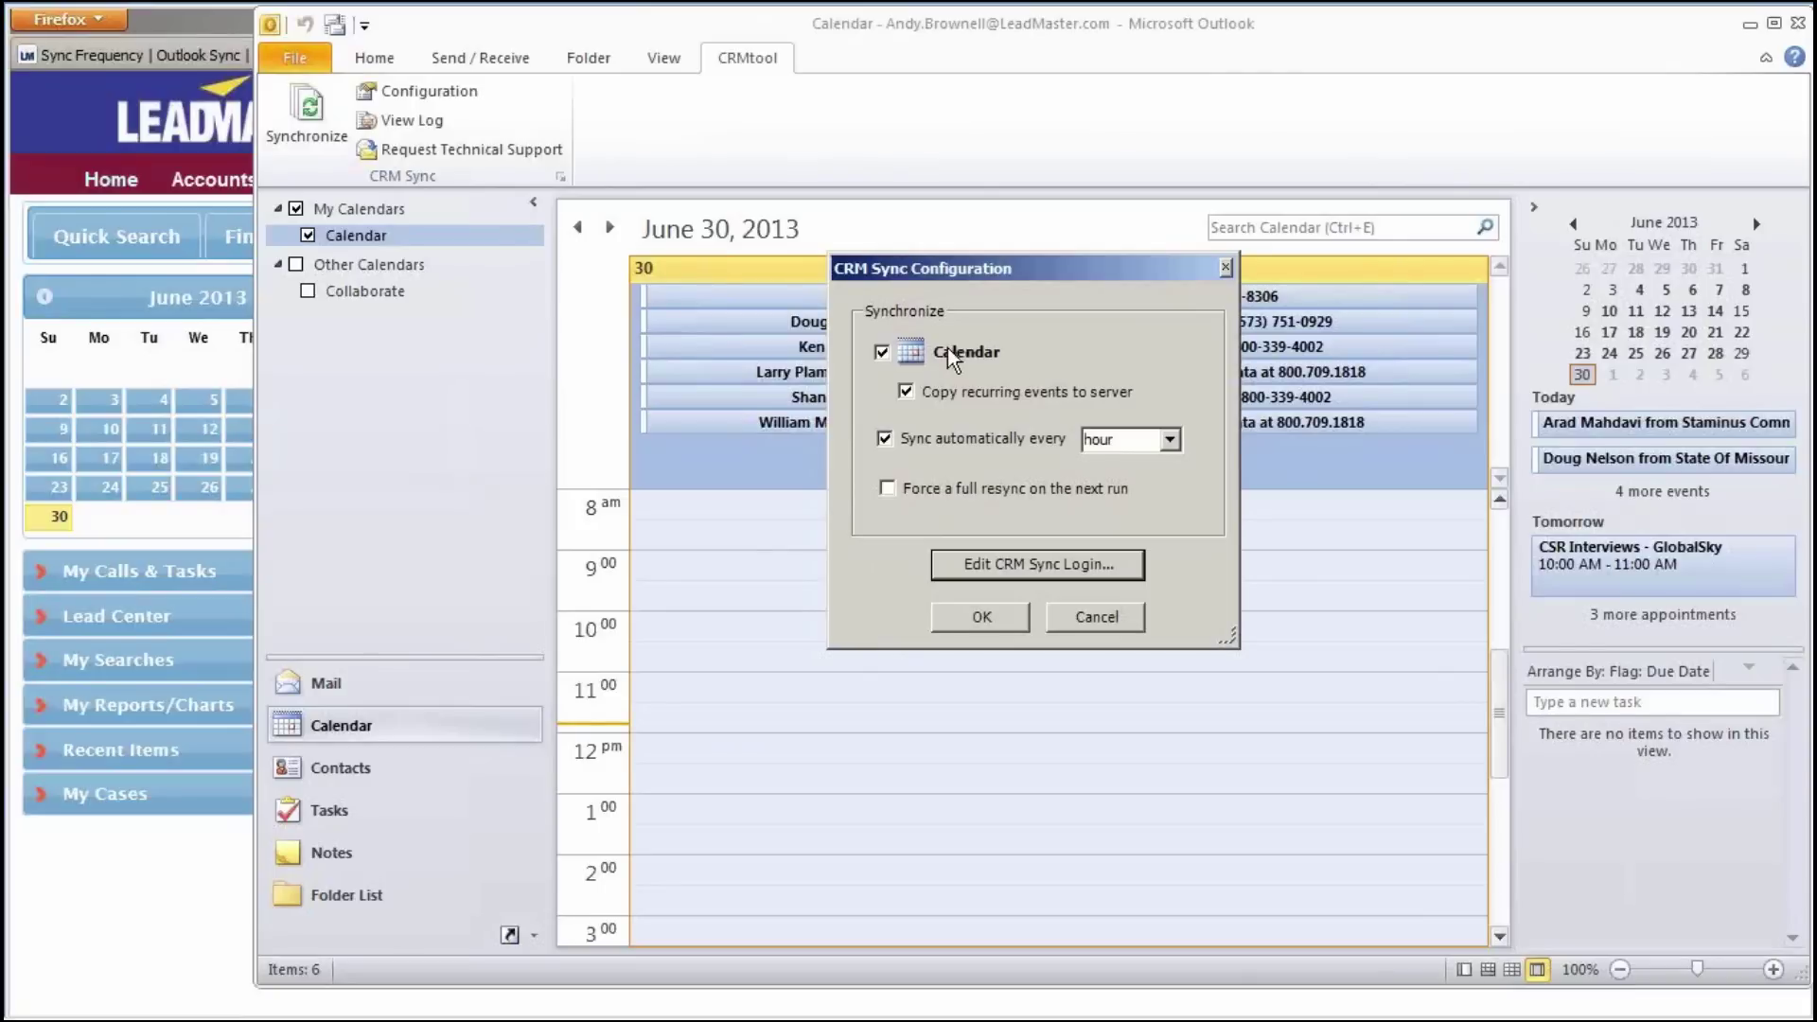
pyautogui.click(1038, 573)
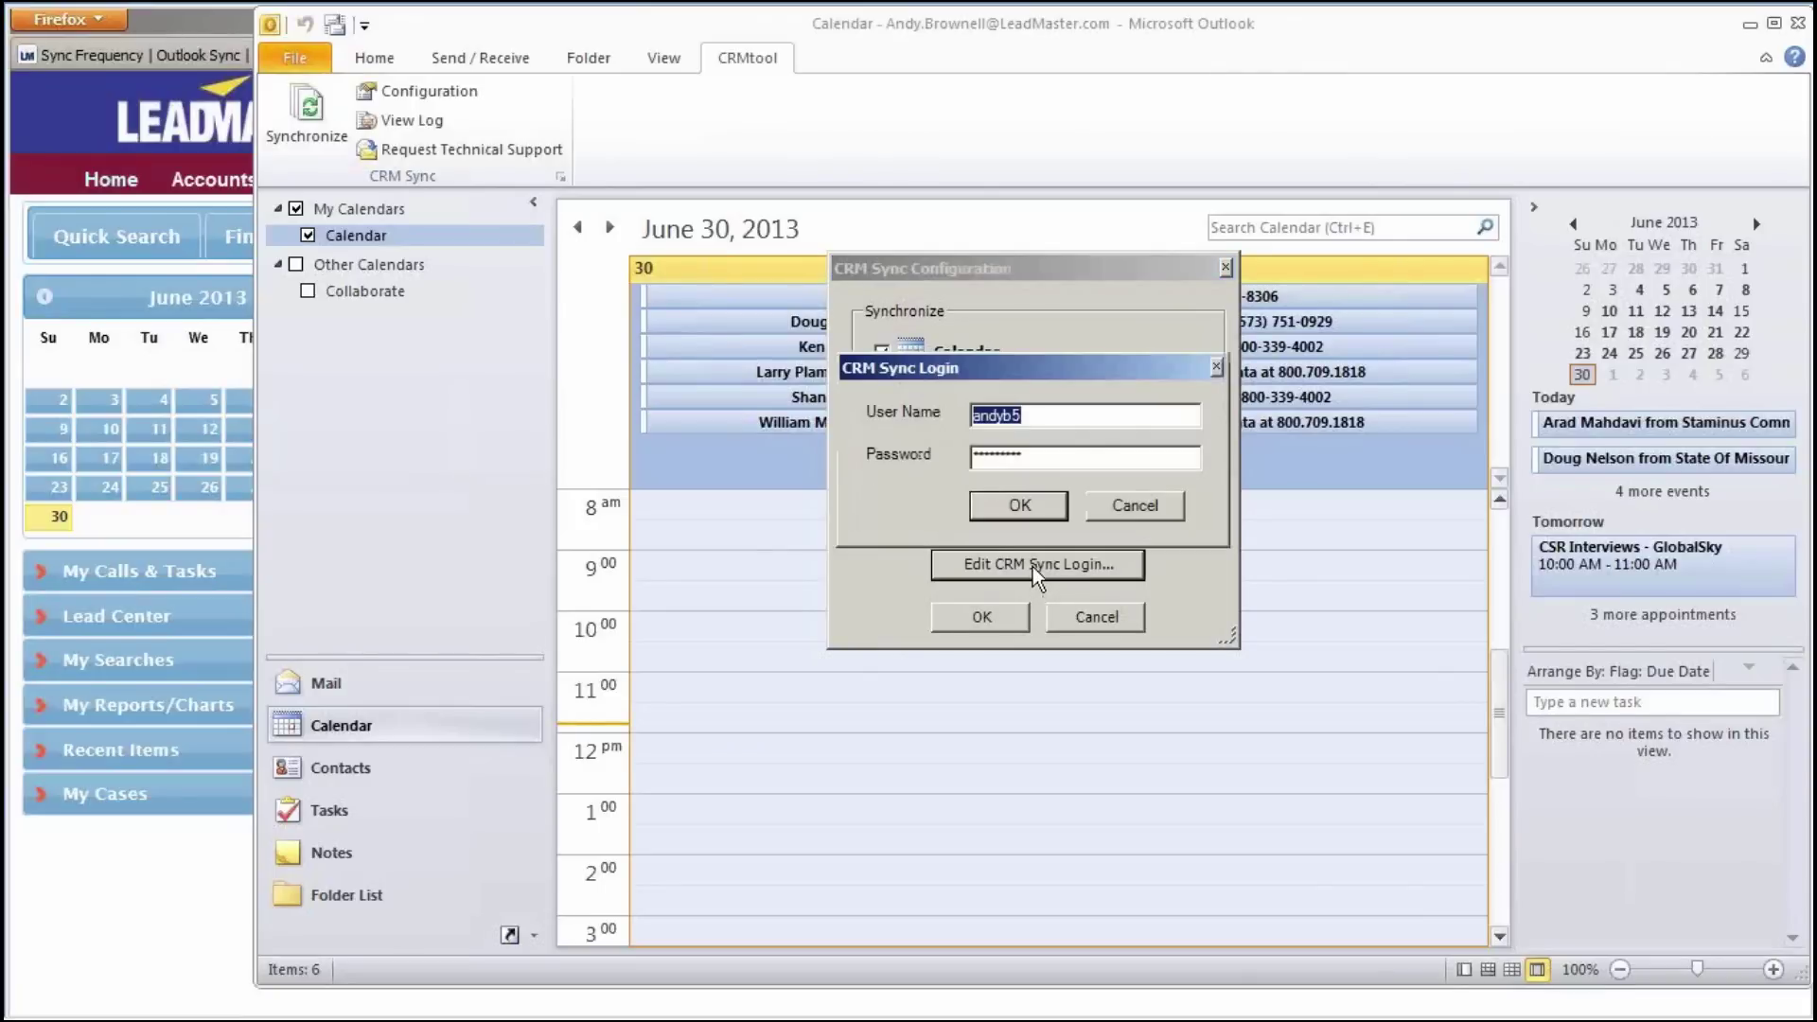
pyautogui.click(1017, 516)
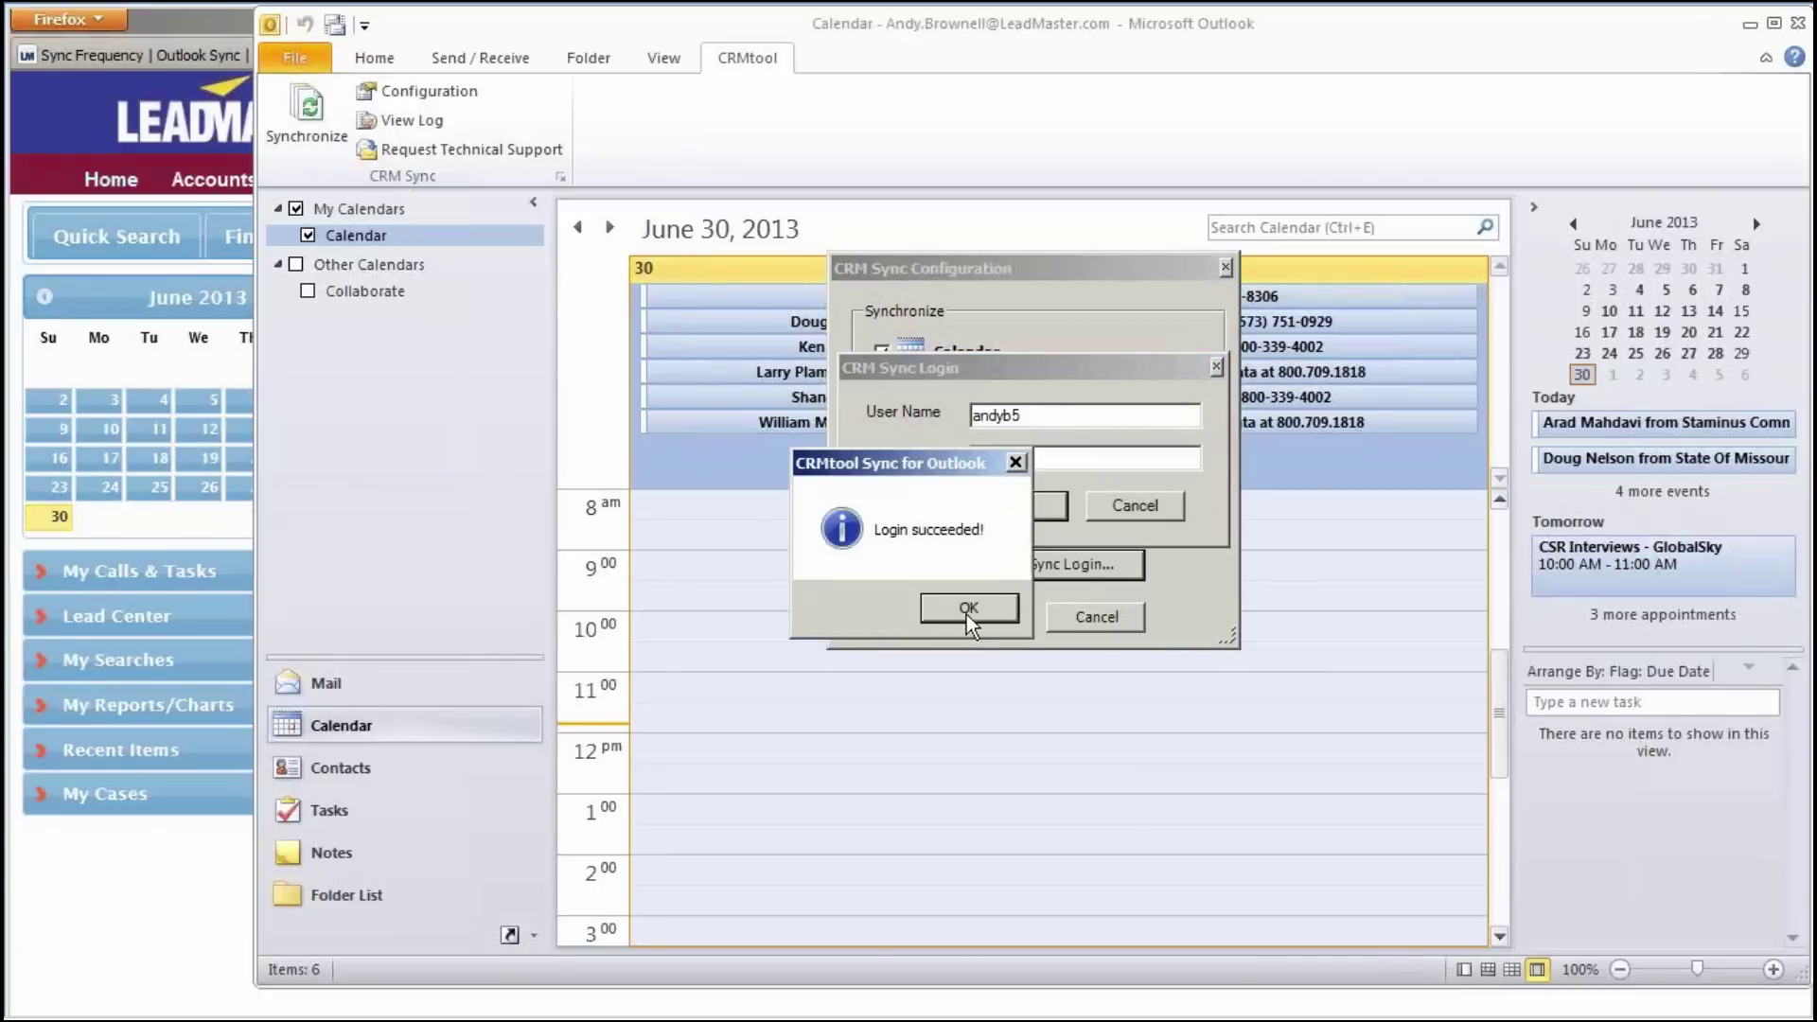
pyautogui.click(969, 610)
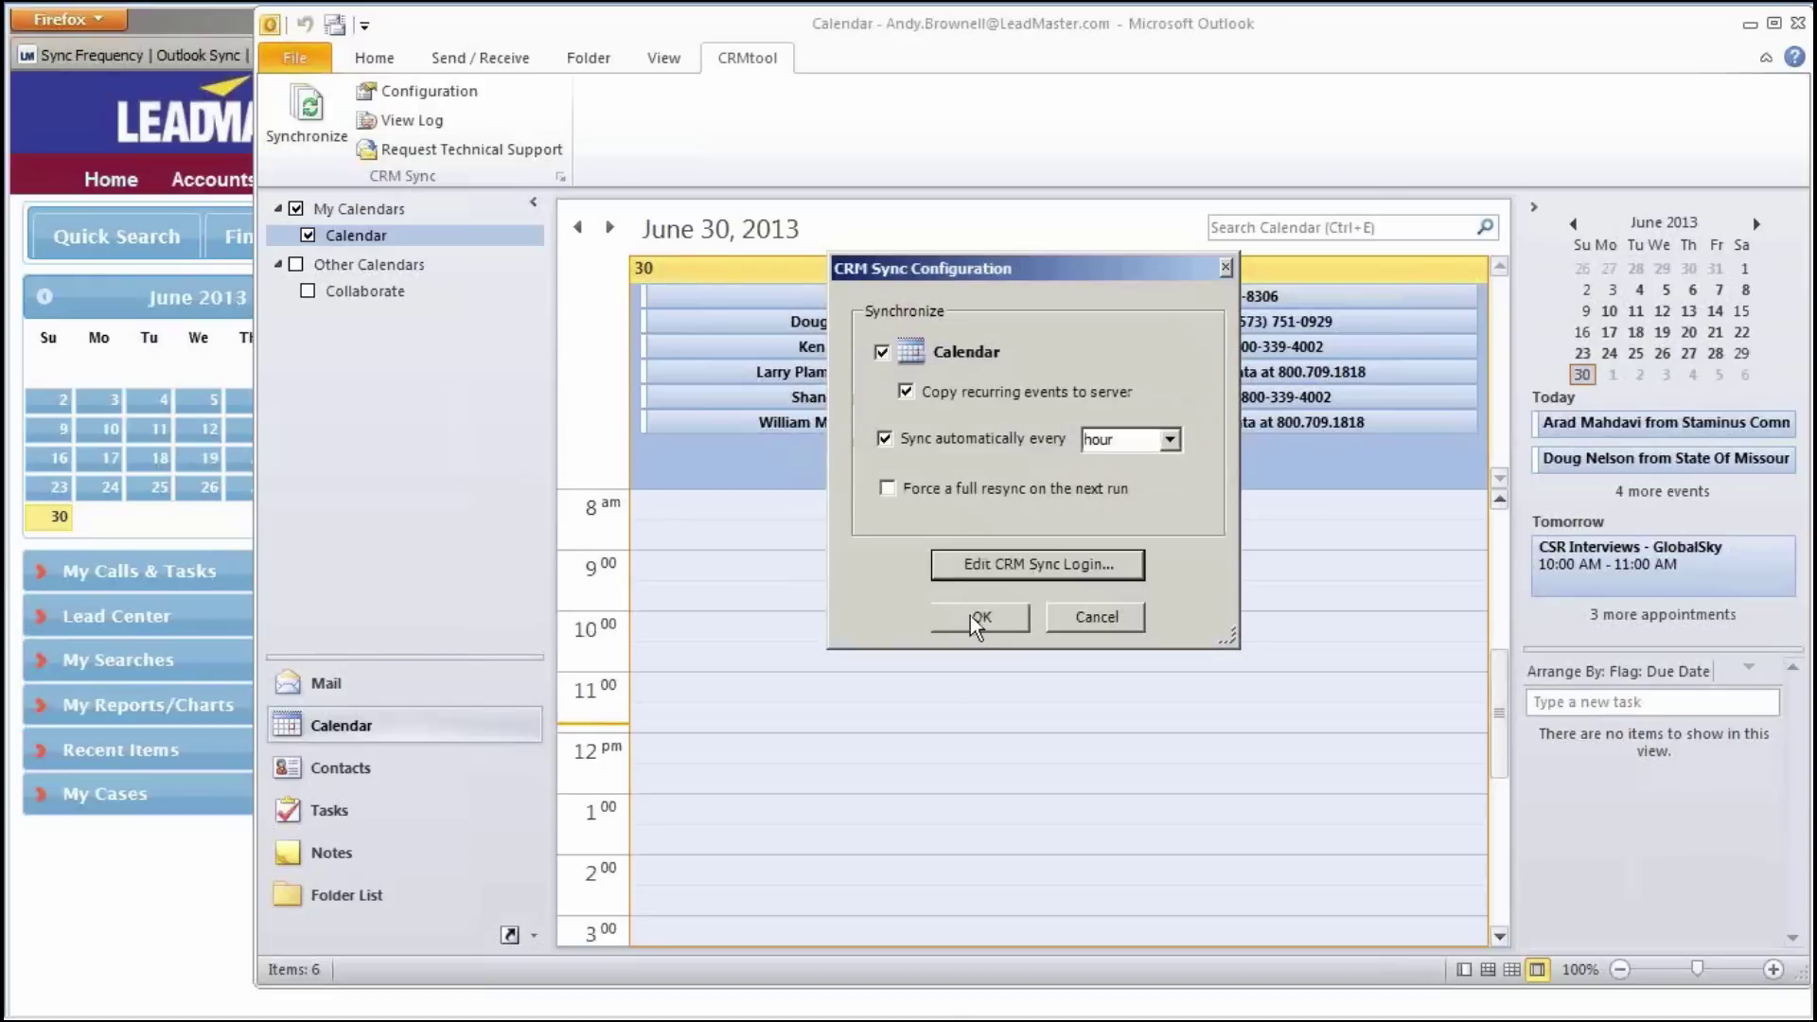
pyautogui.click(975, 620)
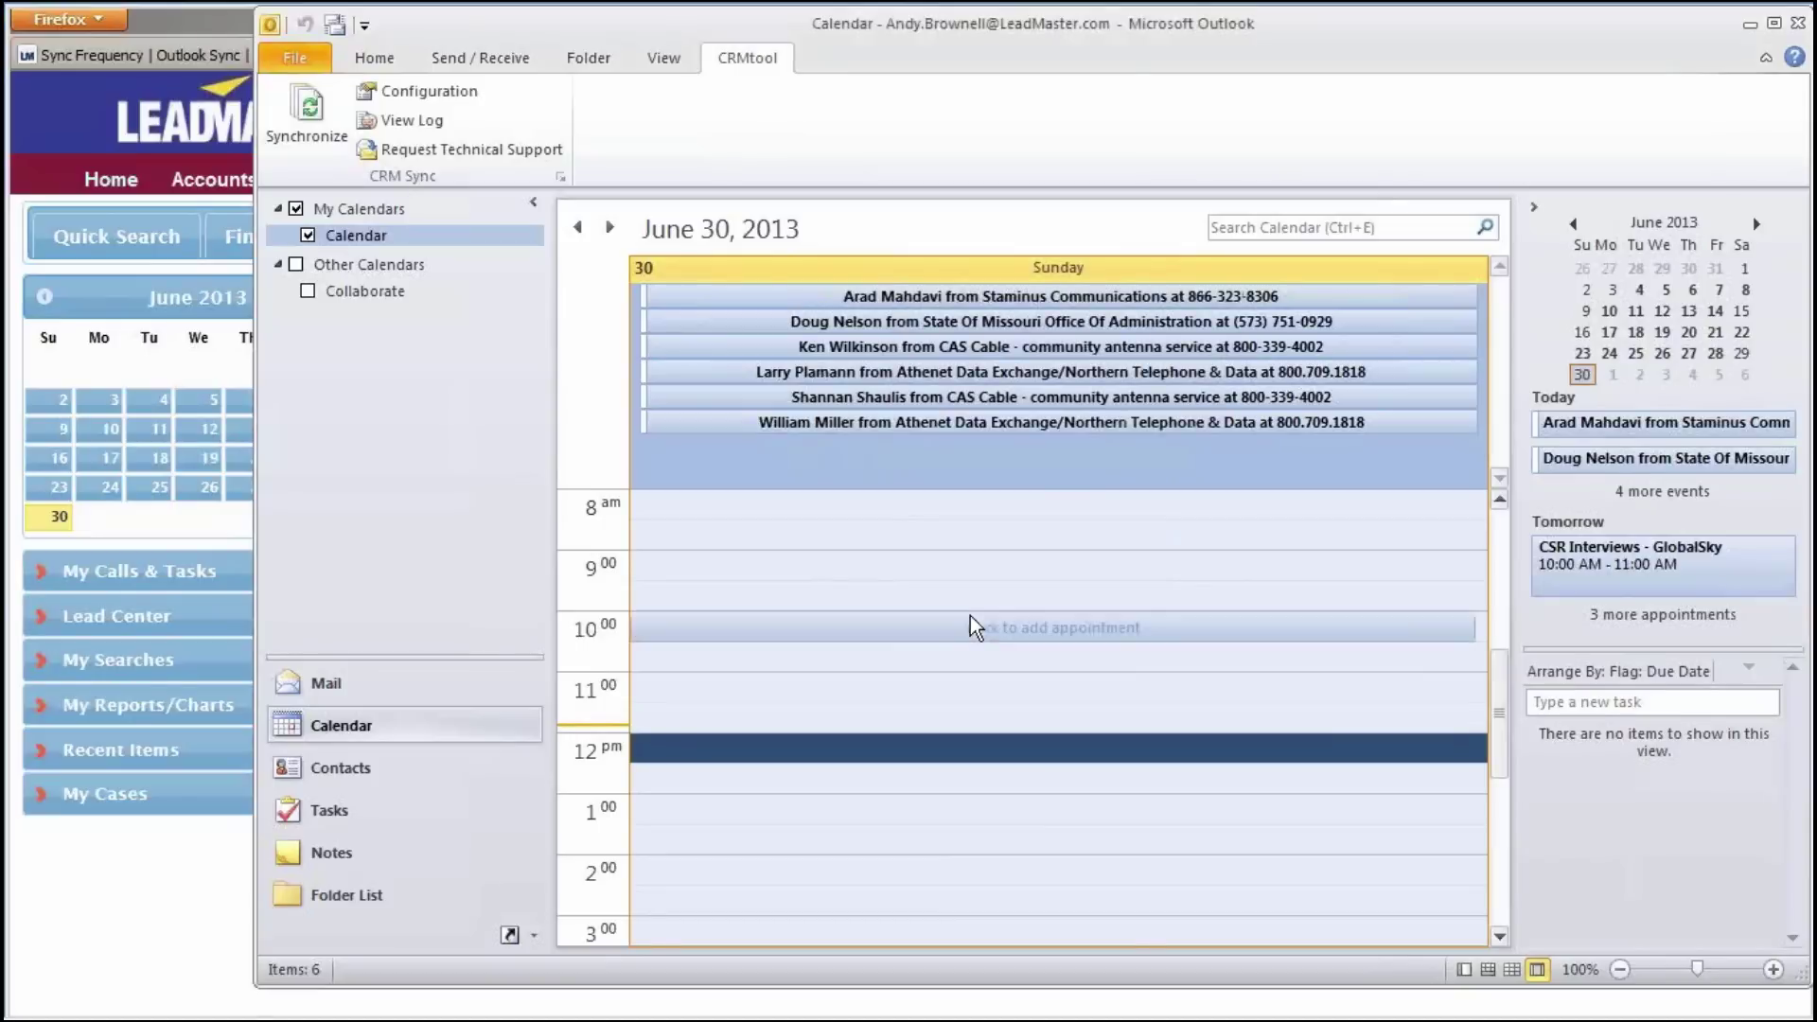
# Add a 2:00–2:30 PM 'Entered on Outlook' appointment on June 30, then return to LeadMaster CRM
pyautogui.scroll(-3, 976, 626)
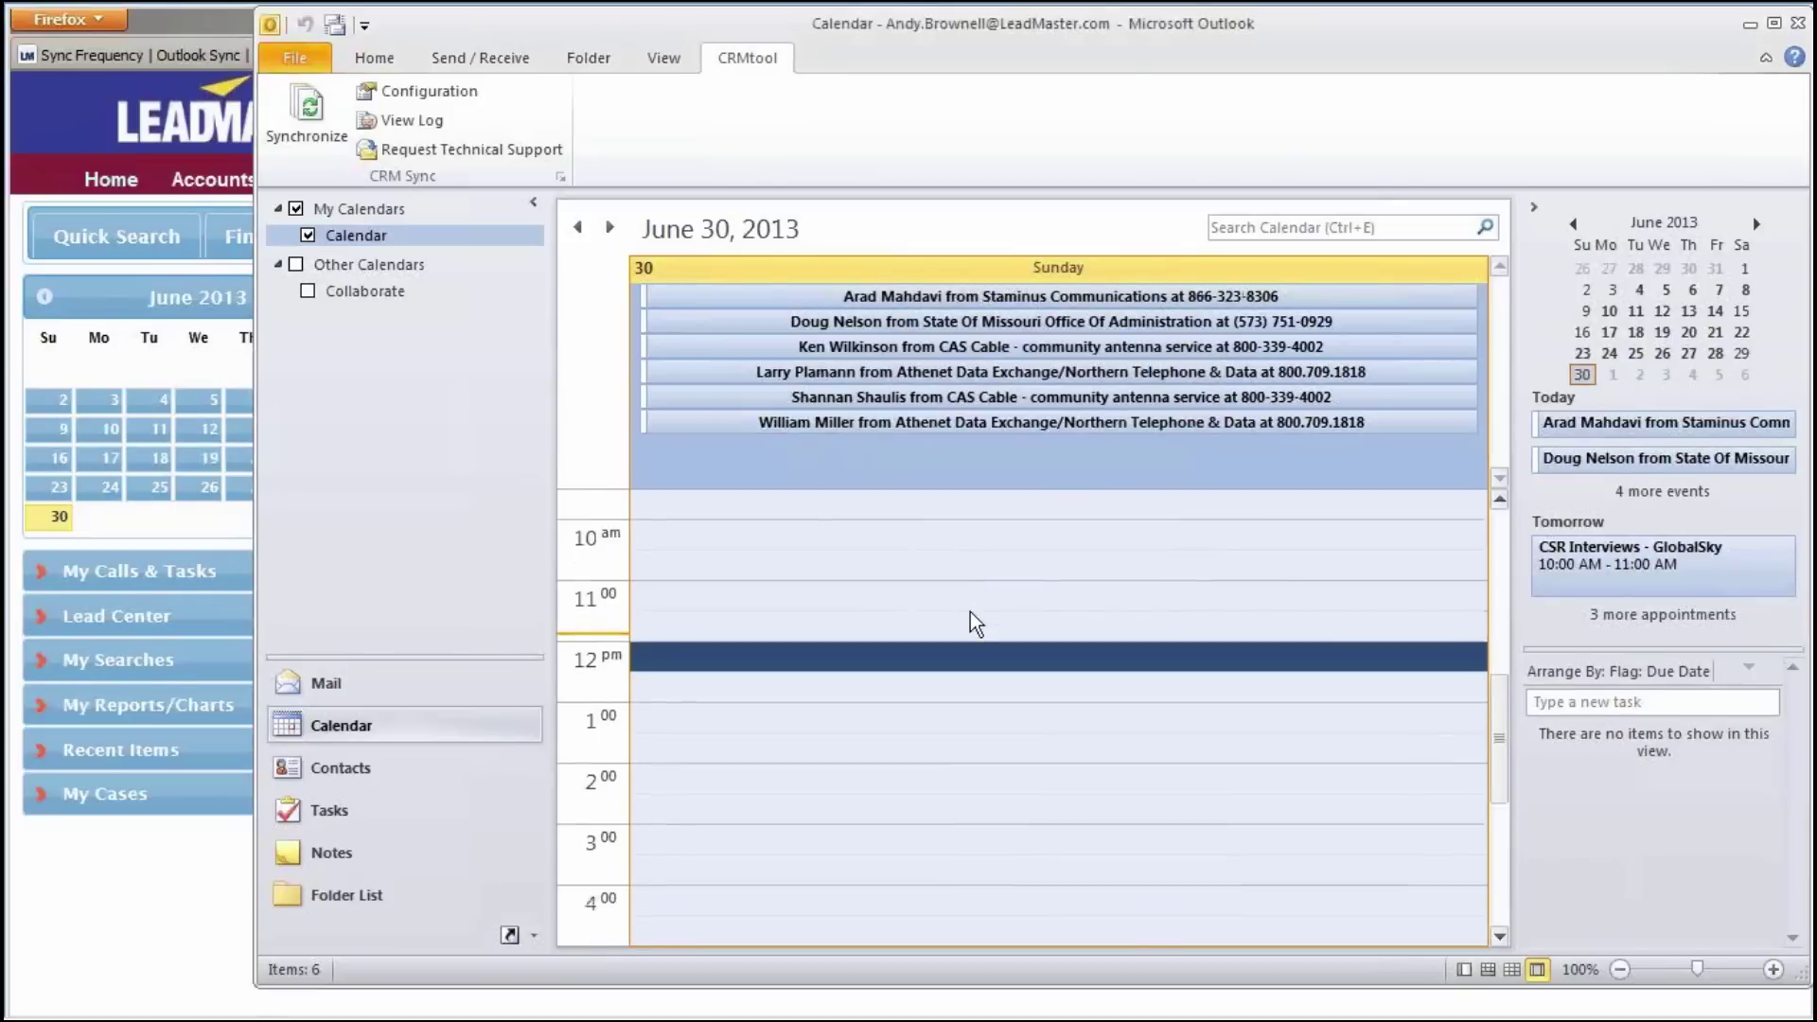
pyautogui.click(740, 688)
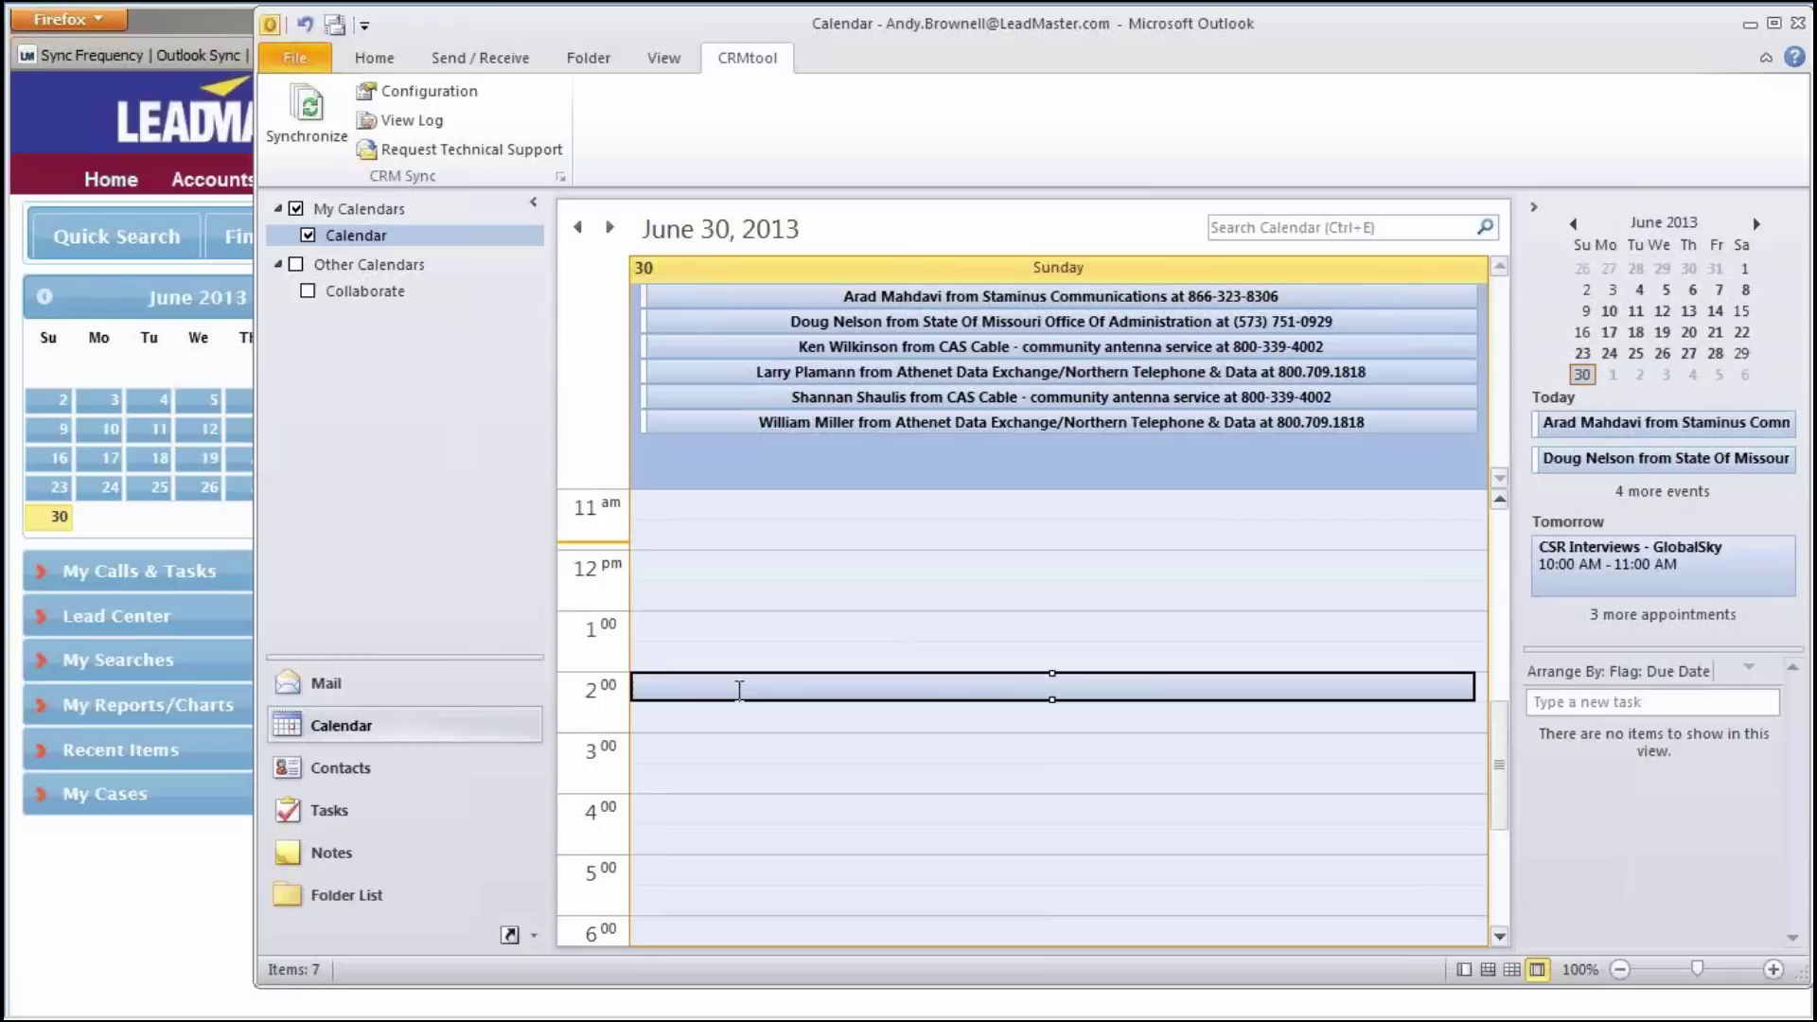
pyautogui.write('Entered on Outlook')
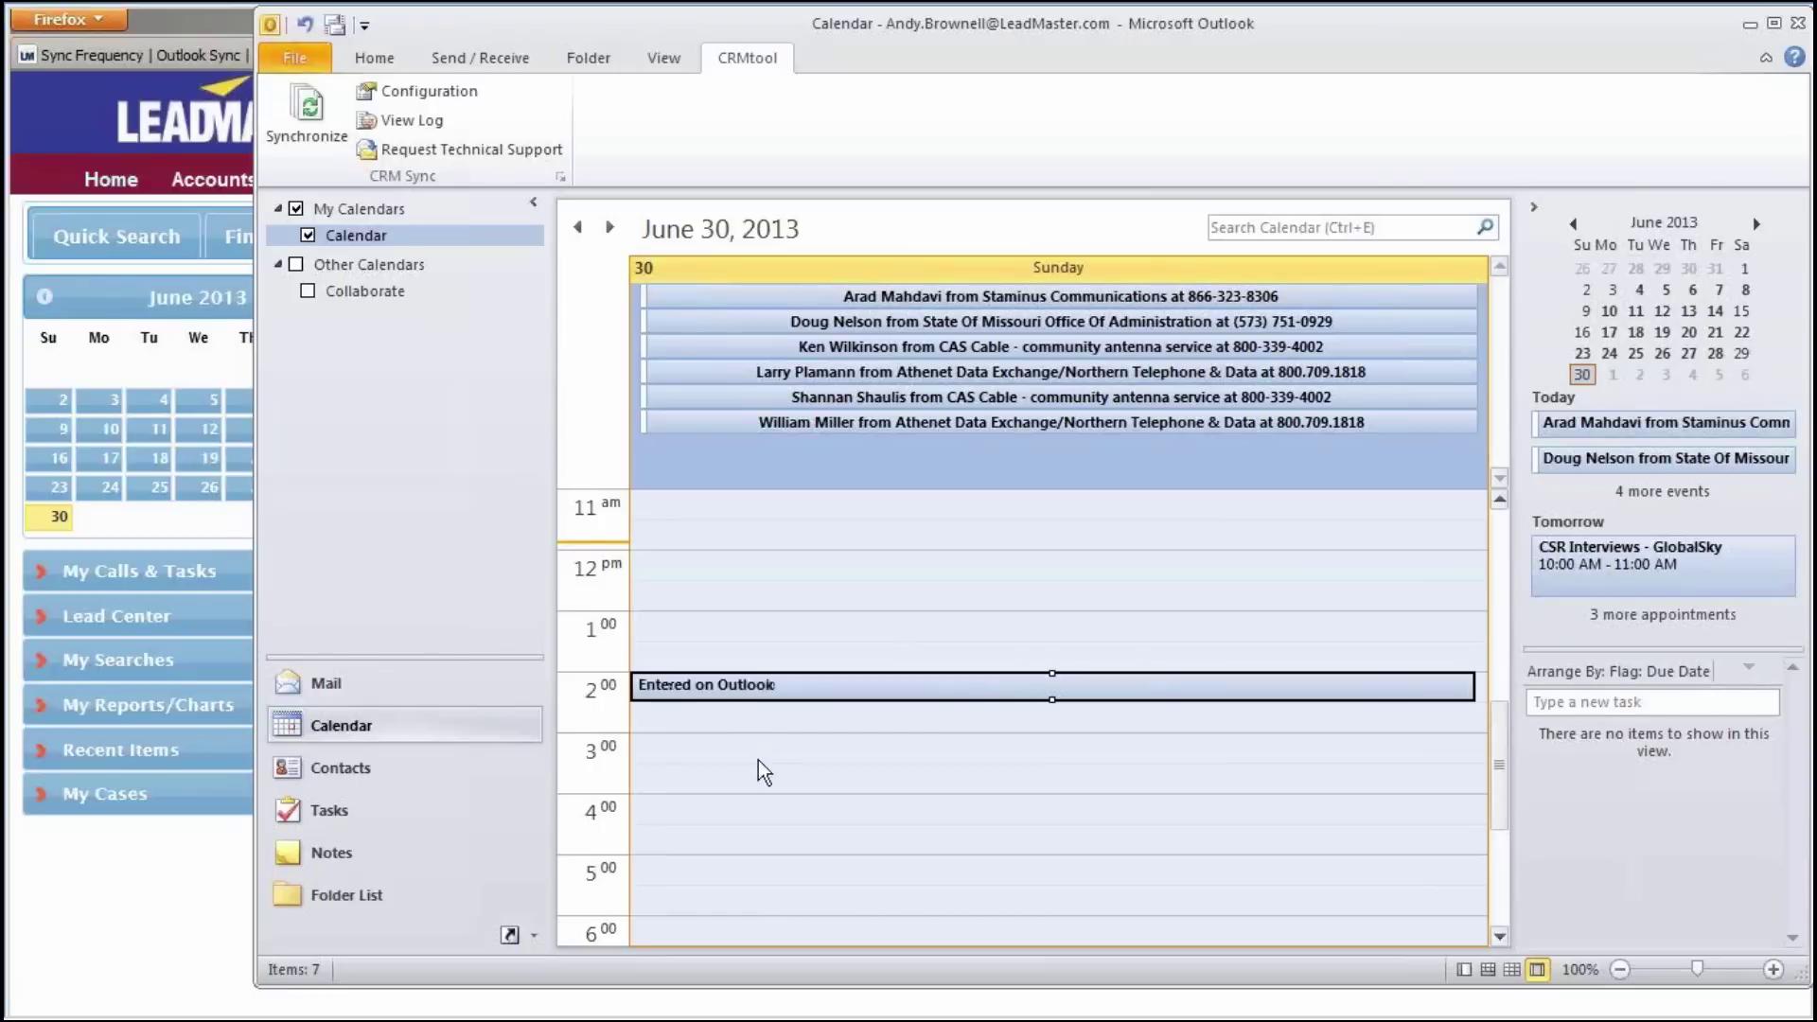
pyautogui.click(752, 749)
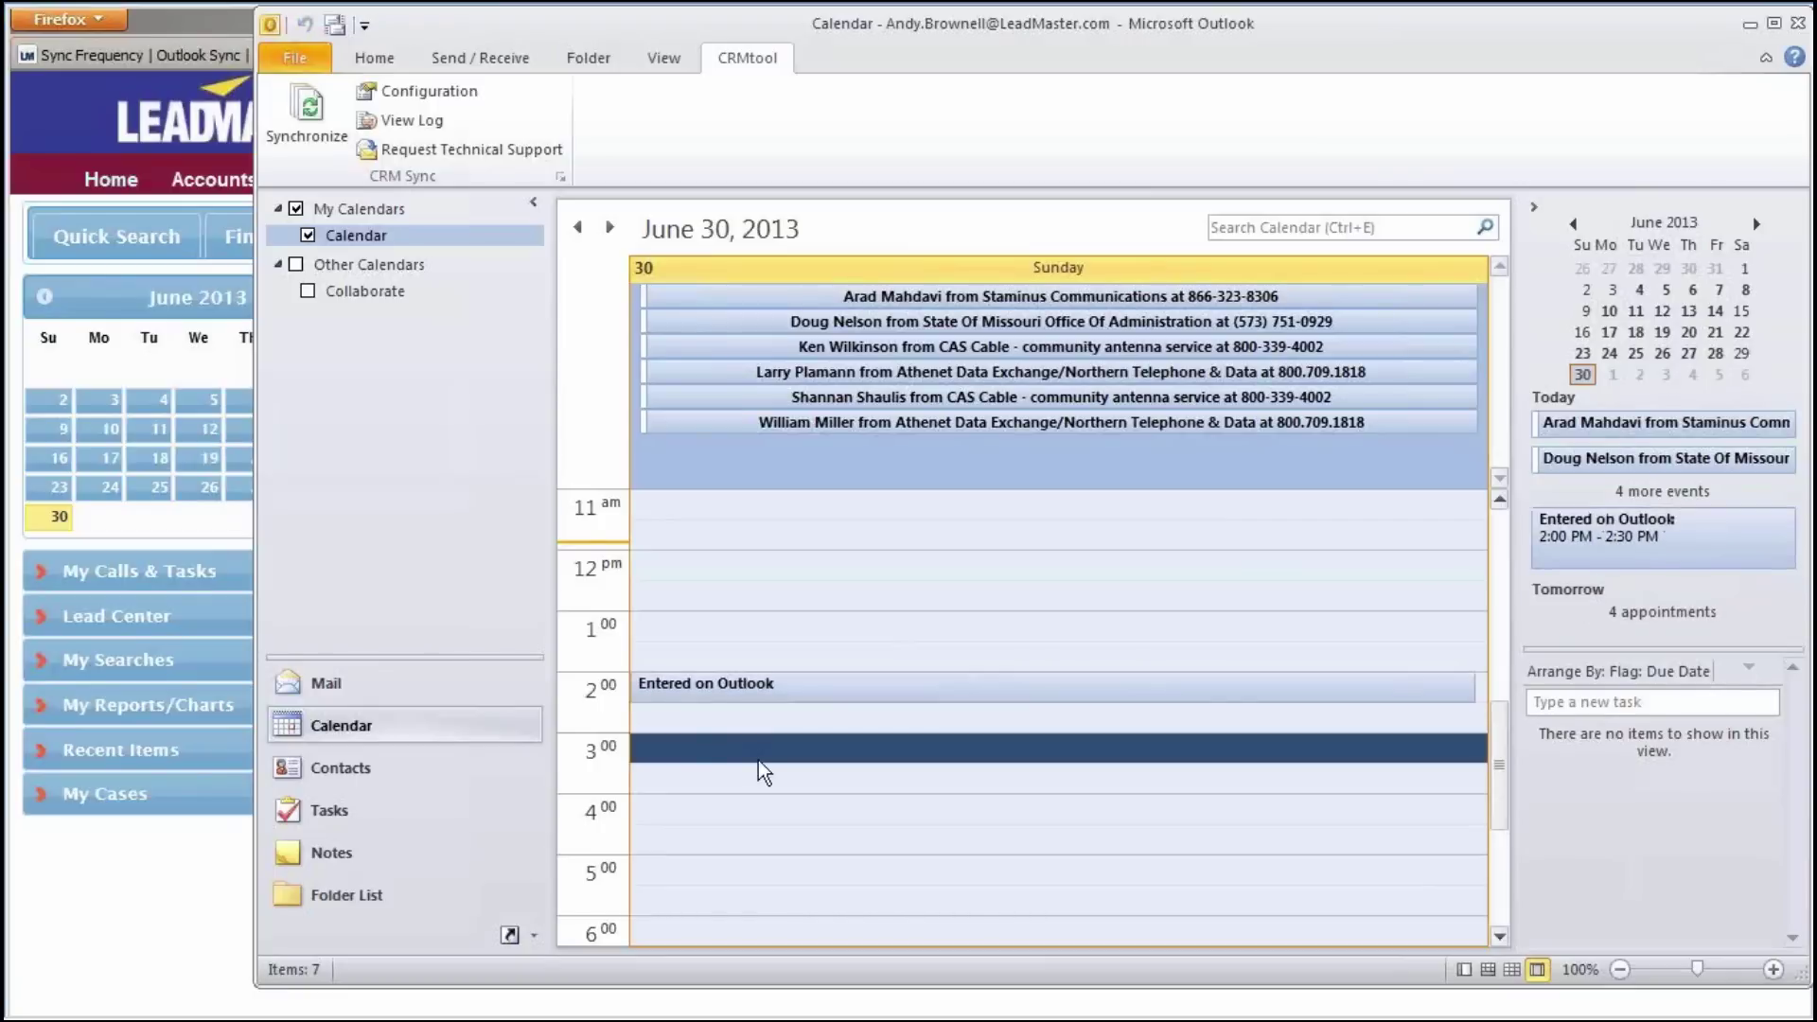
pyautogui.click(109, 906)
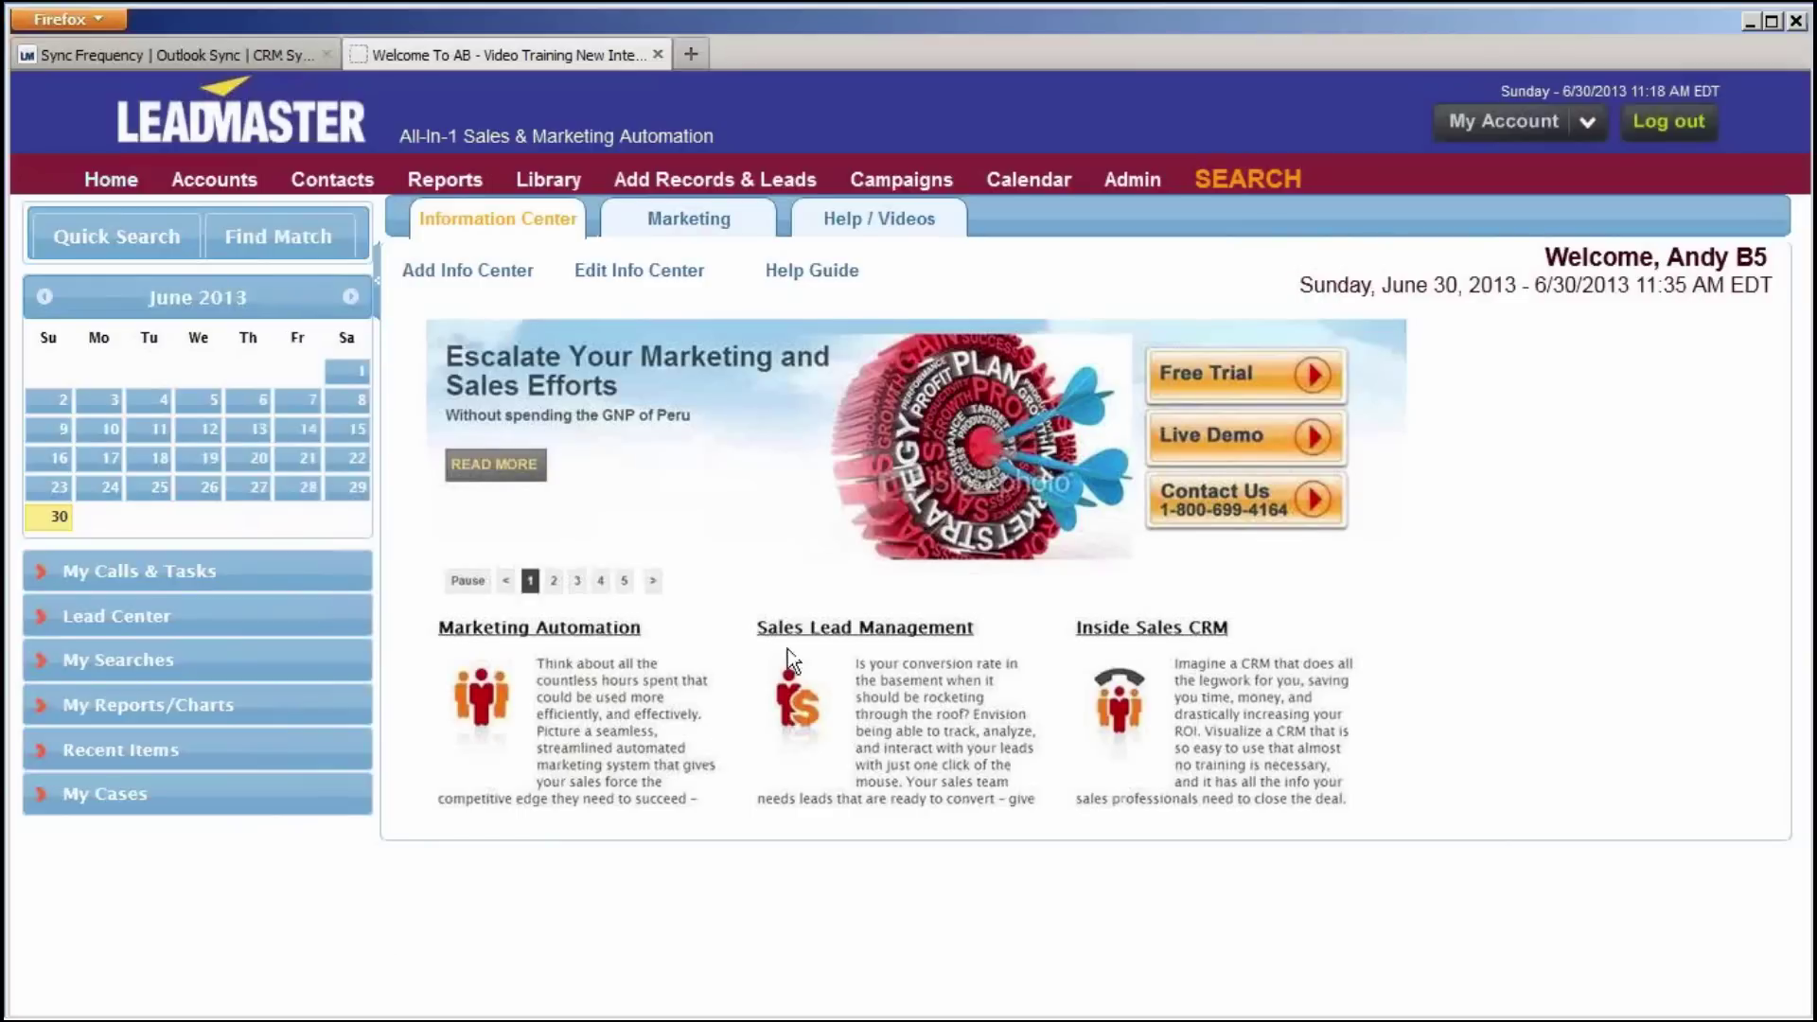
# Create a 4:00 PM Appointment named 'Entered on LeadMaster' on the LeadMaster calendar, then return to Outlook
pyautogui.moveTo(1031, 179)
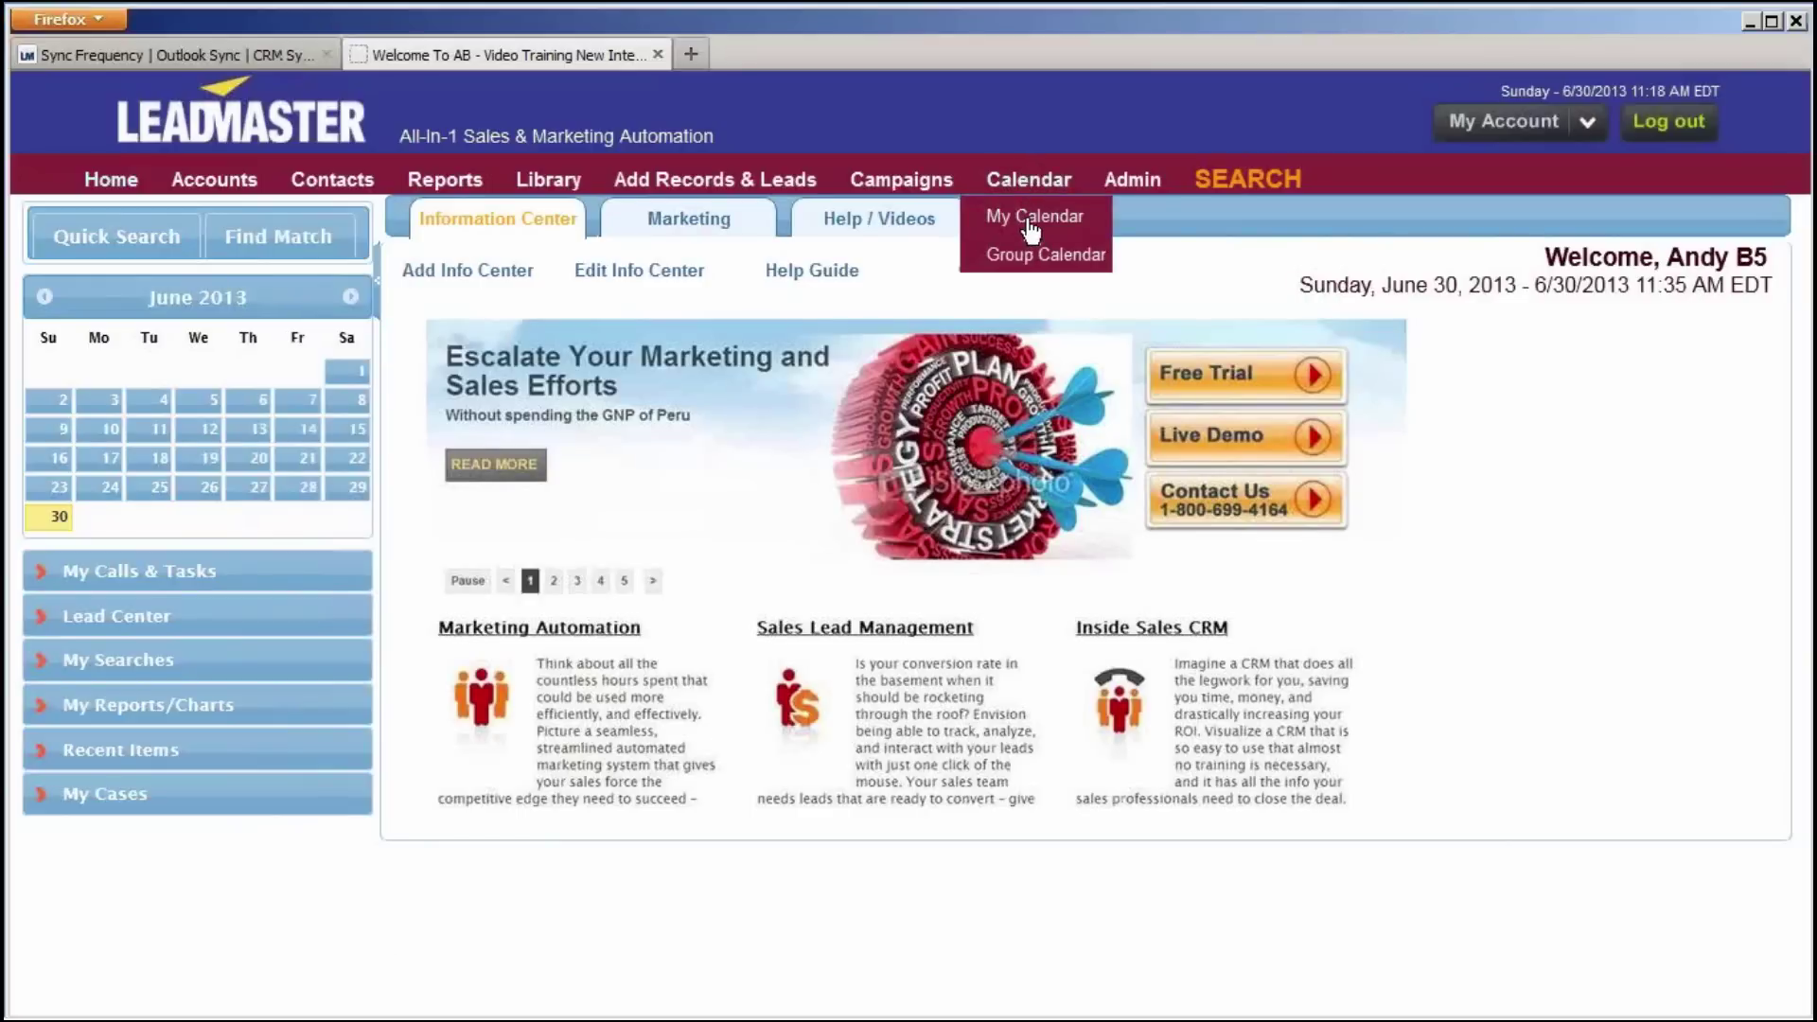
pyautogui.click(1028, 225)
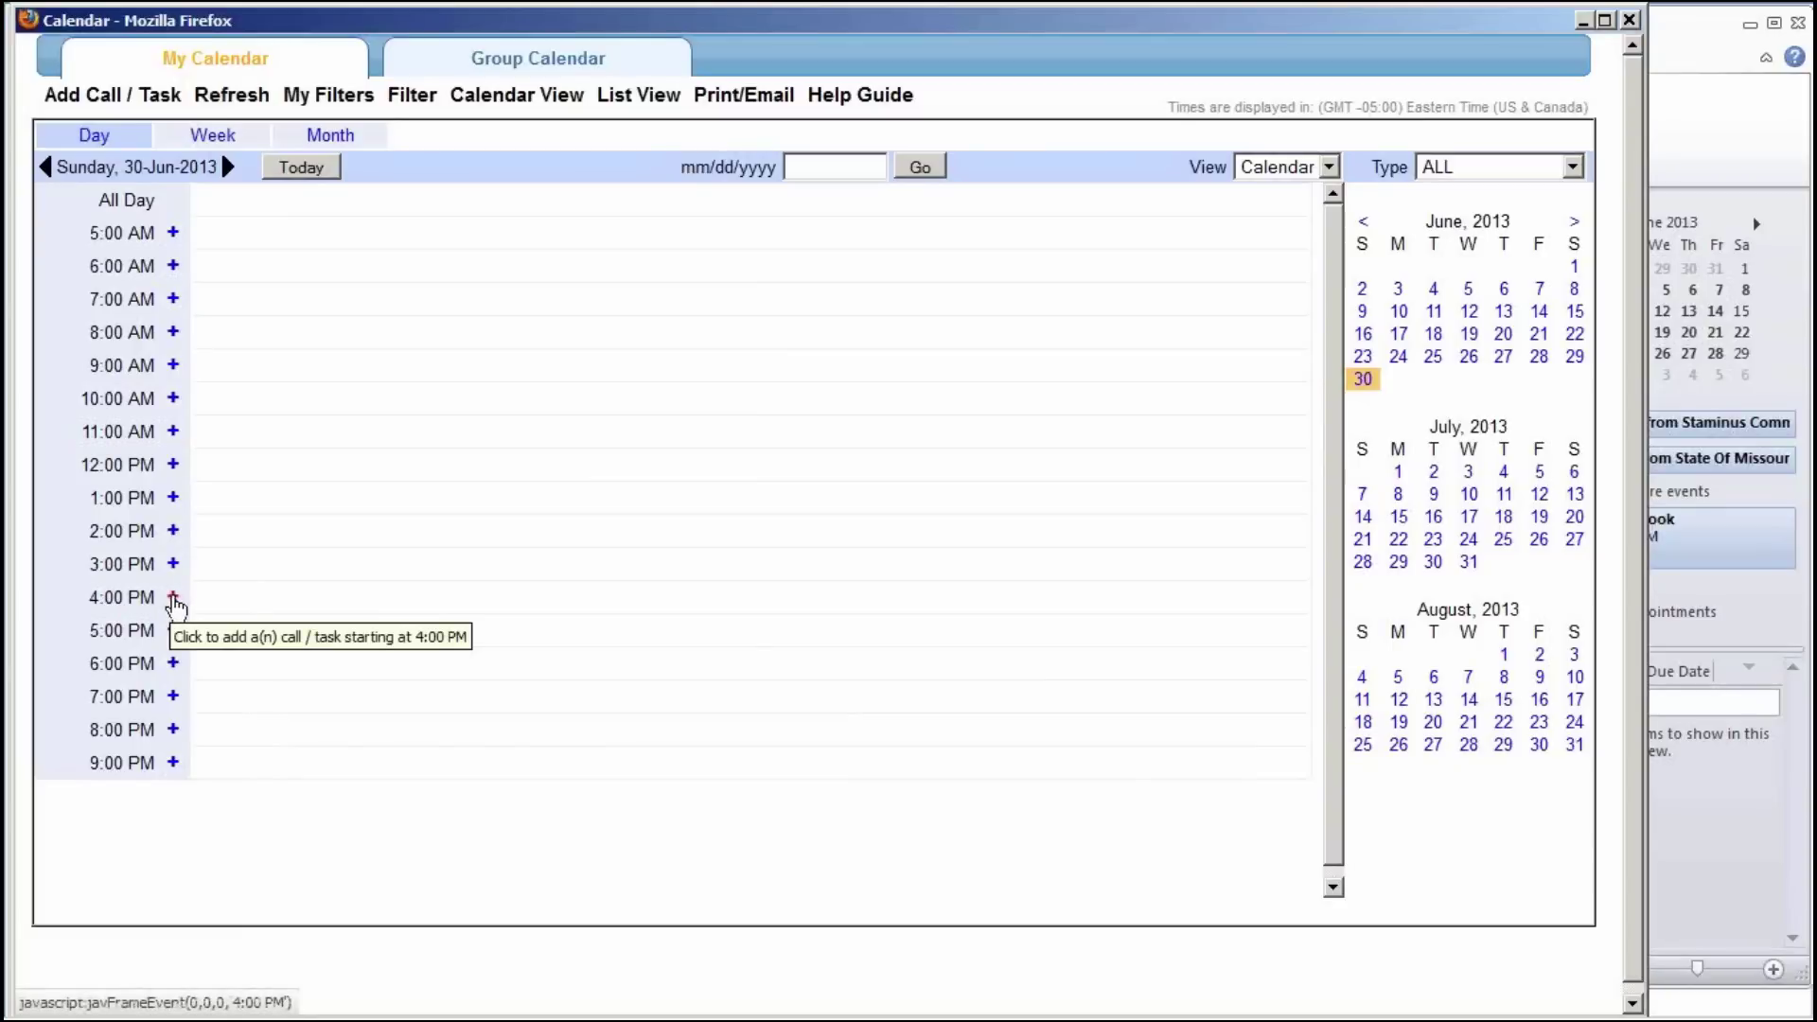
pyautogui.click(173, 599)
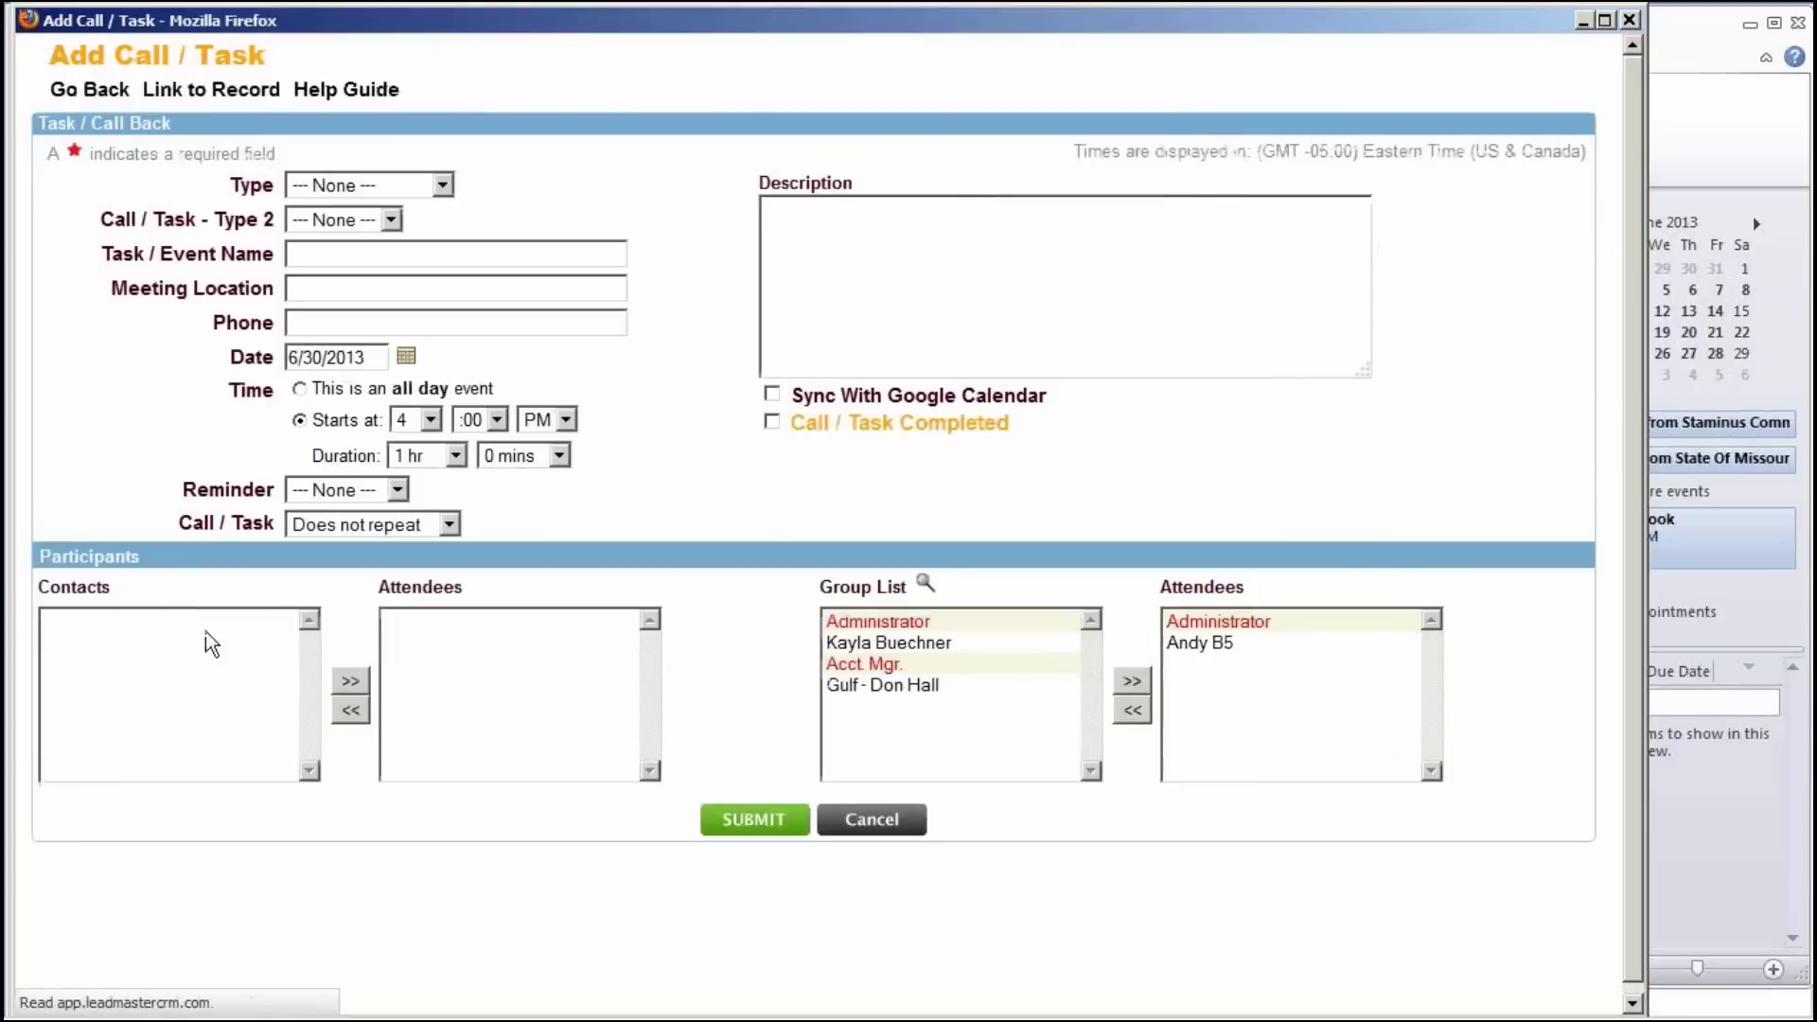
pyautogui.click(330, 258)
pyautogui.write('E')
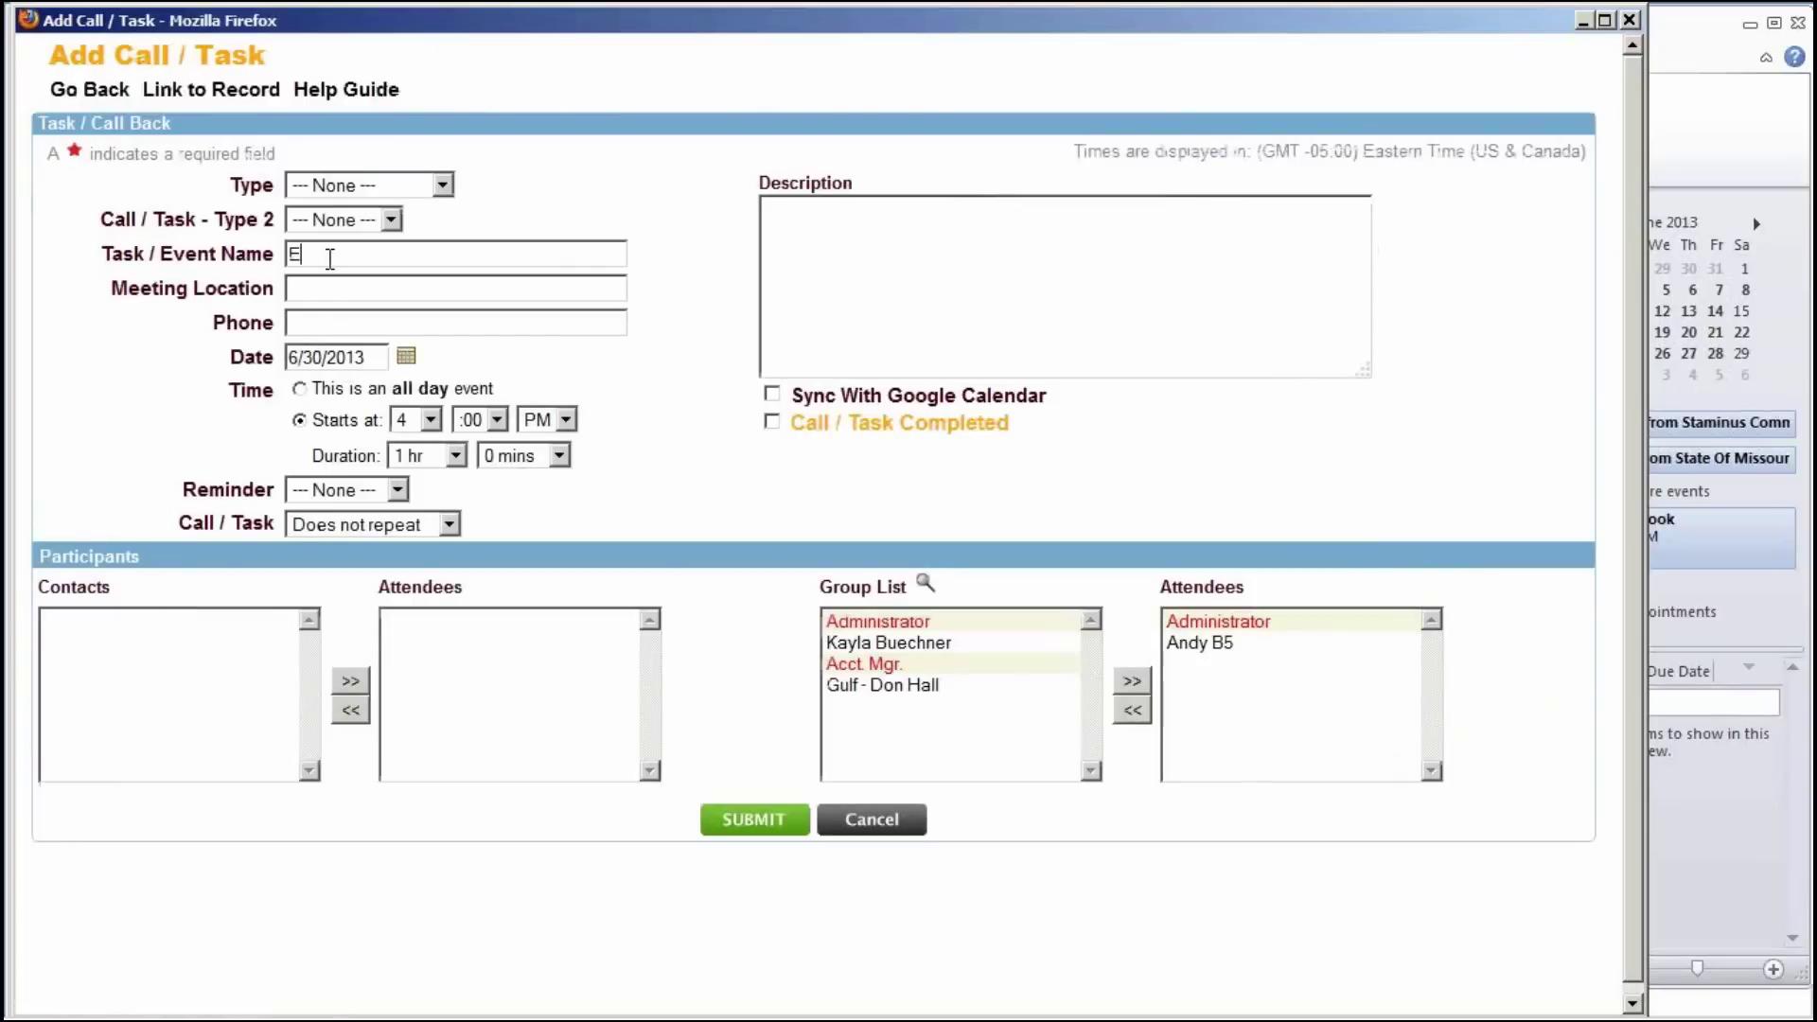
pyautogui.write('ntered on LeadM')
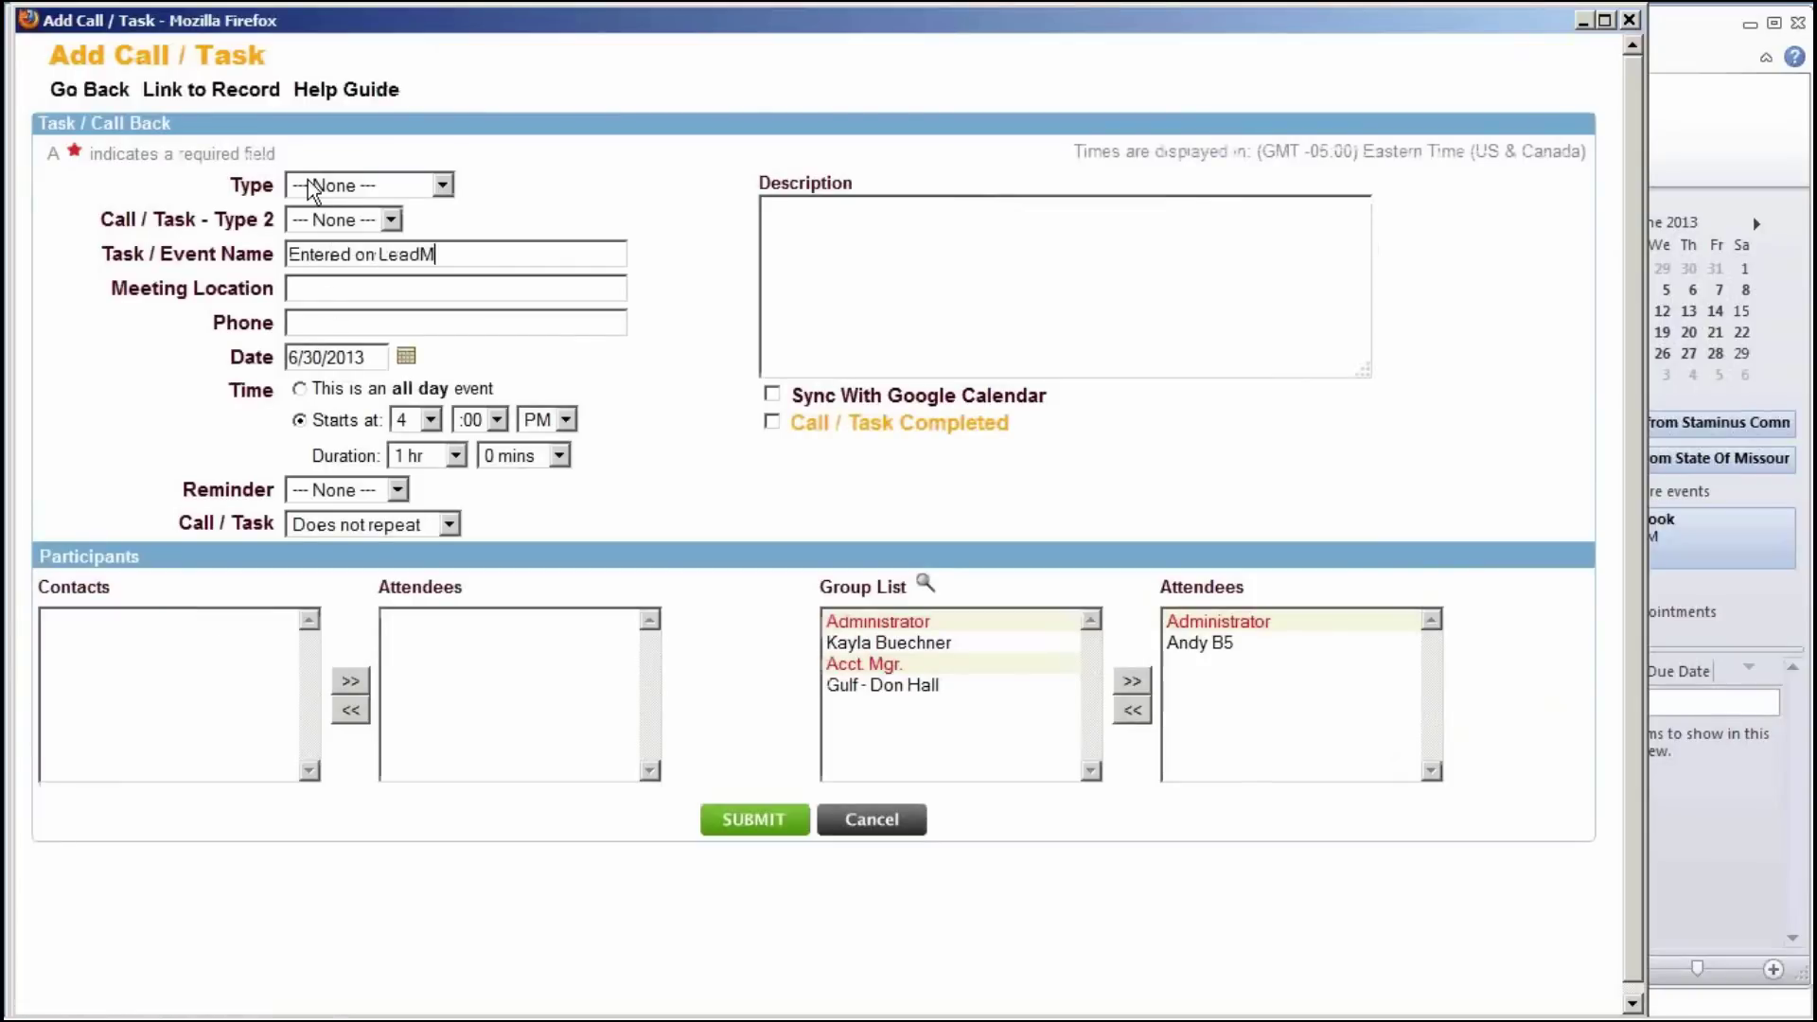
pyautogui.write('aster')
pyautogui.click(316, 186)
pyautogui.click(317, 227)
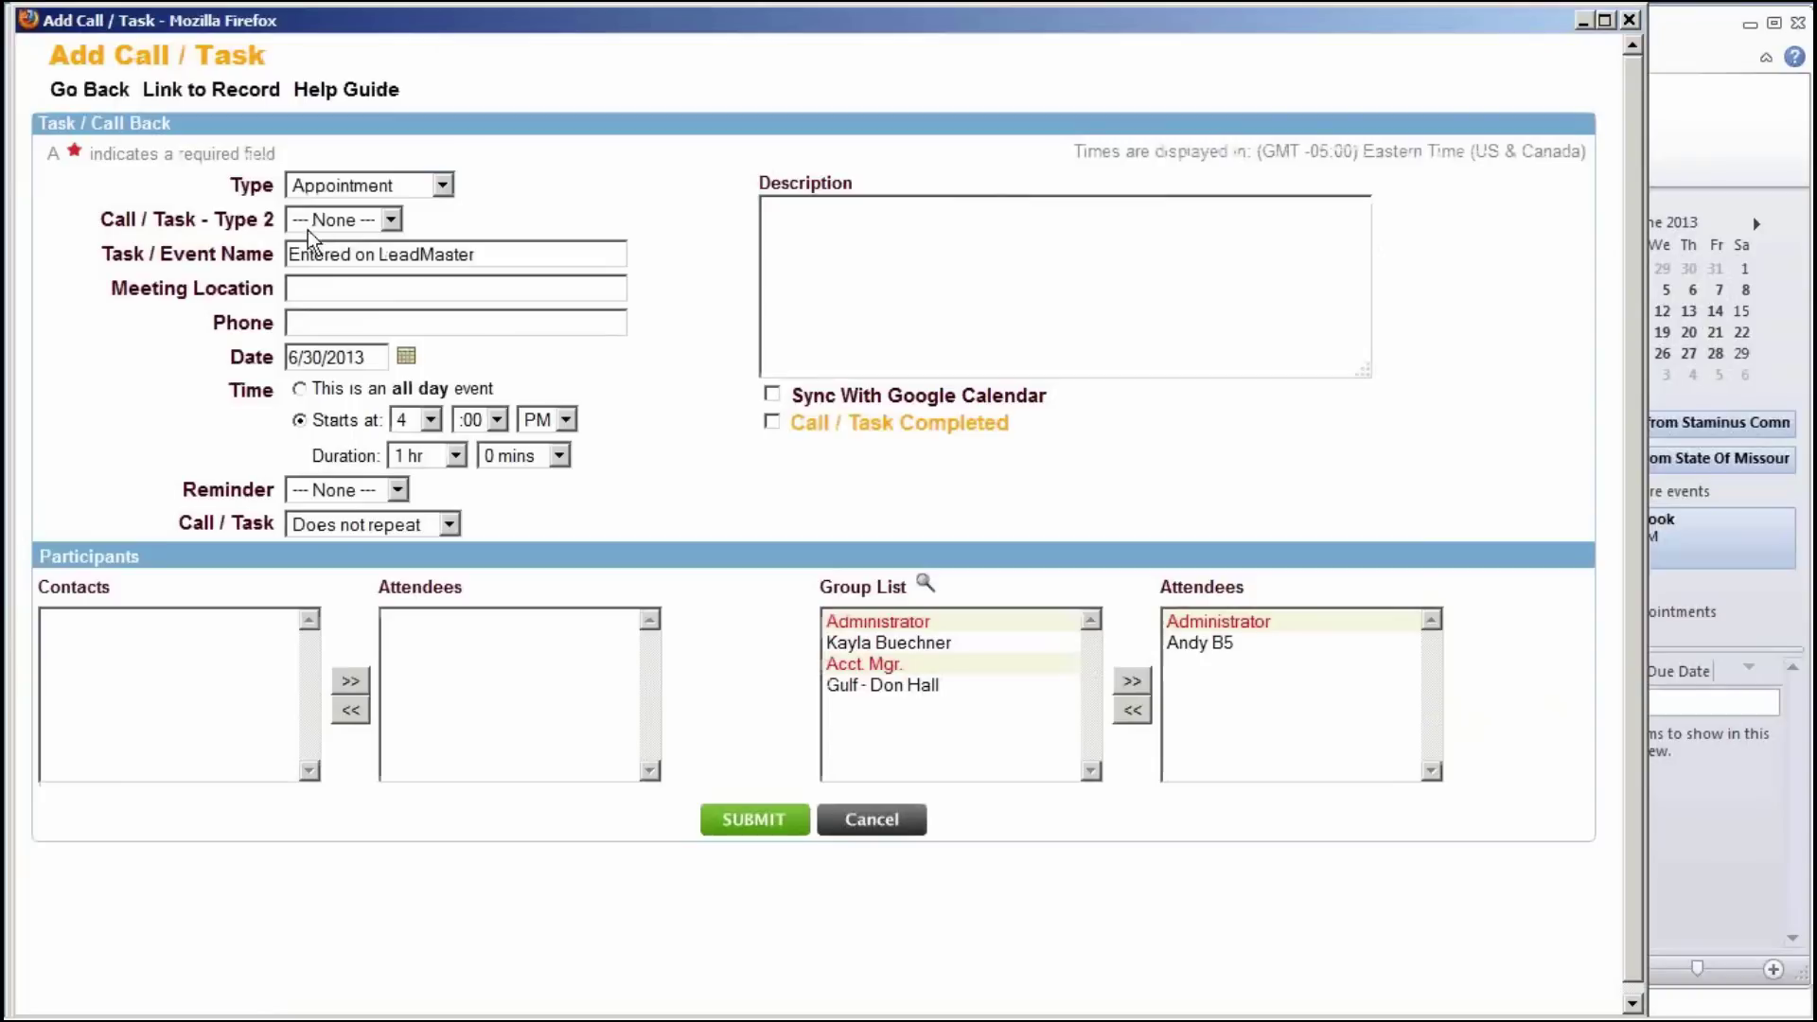
pyautogui.click(762, 821)
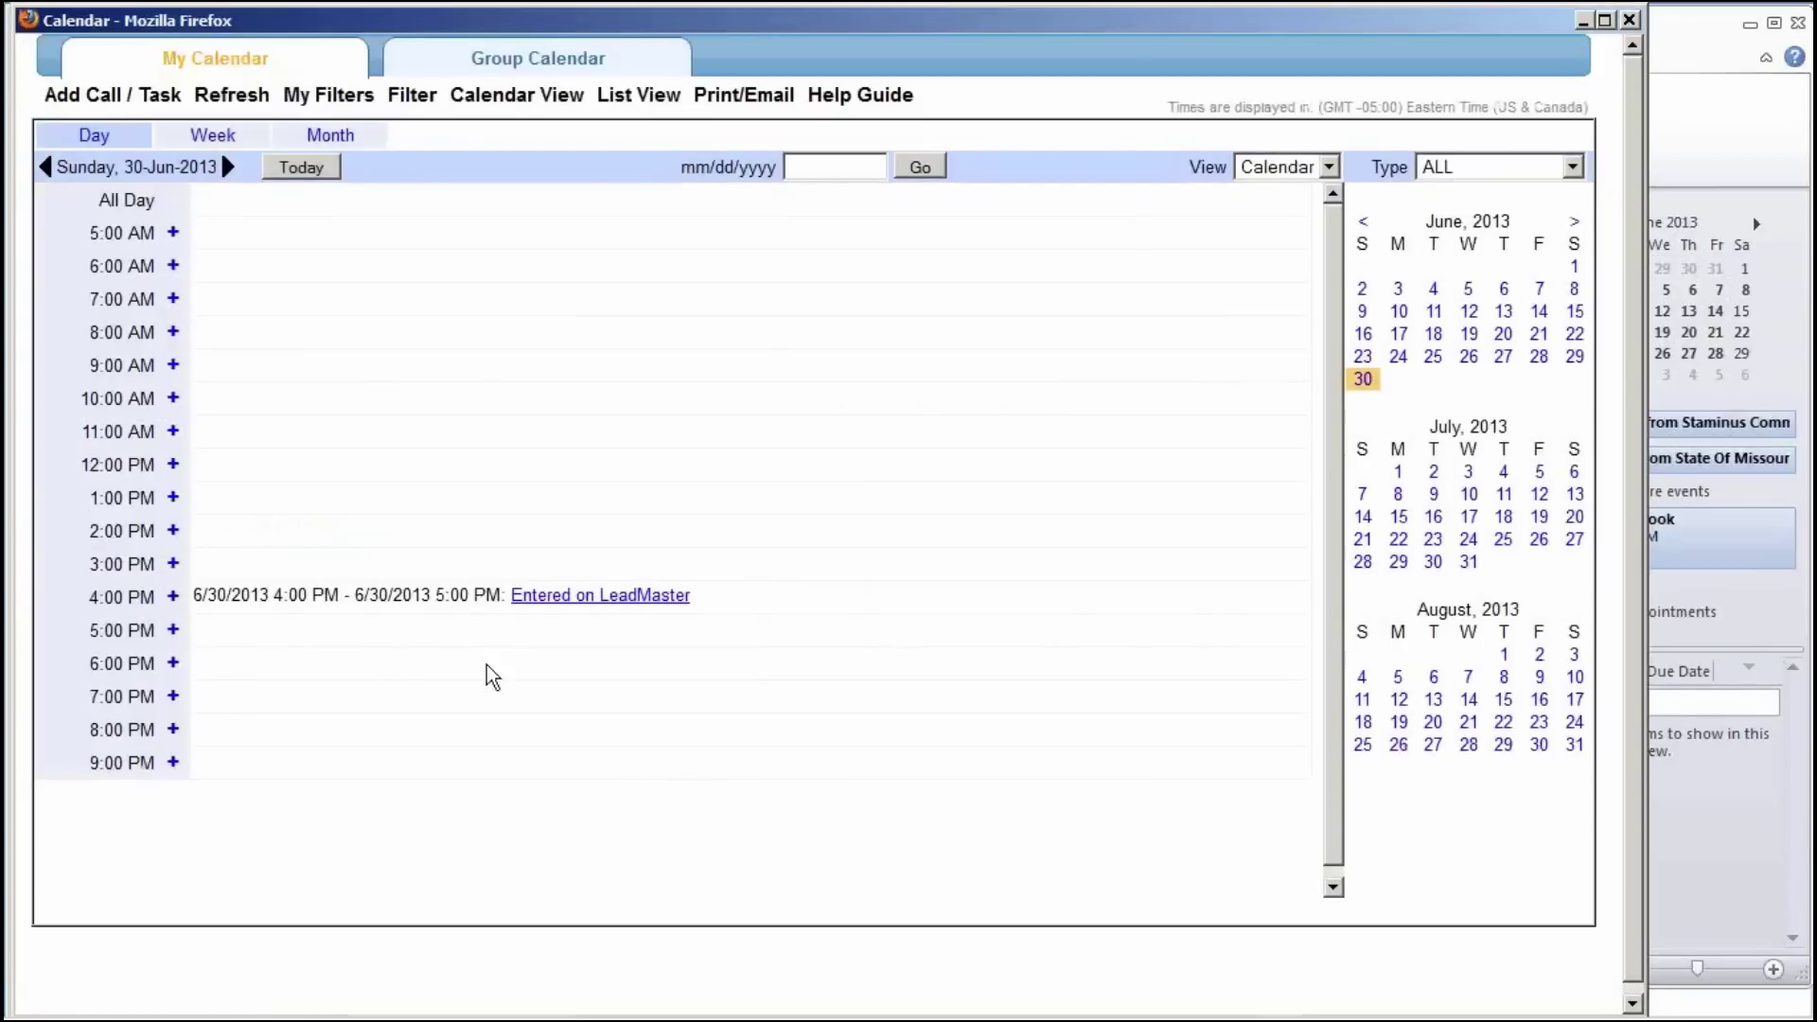
pyautogui.click(1778, 839)
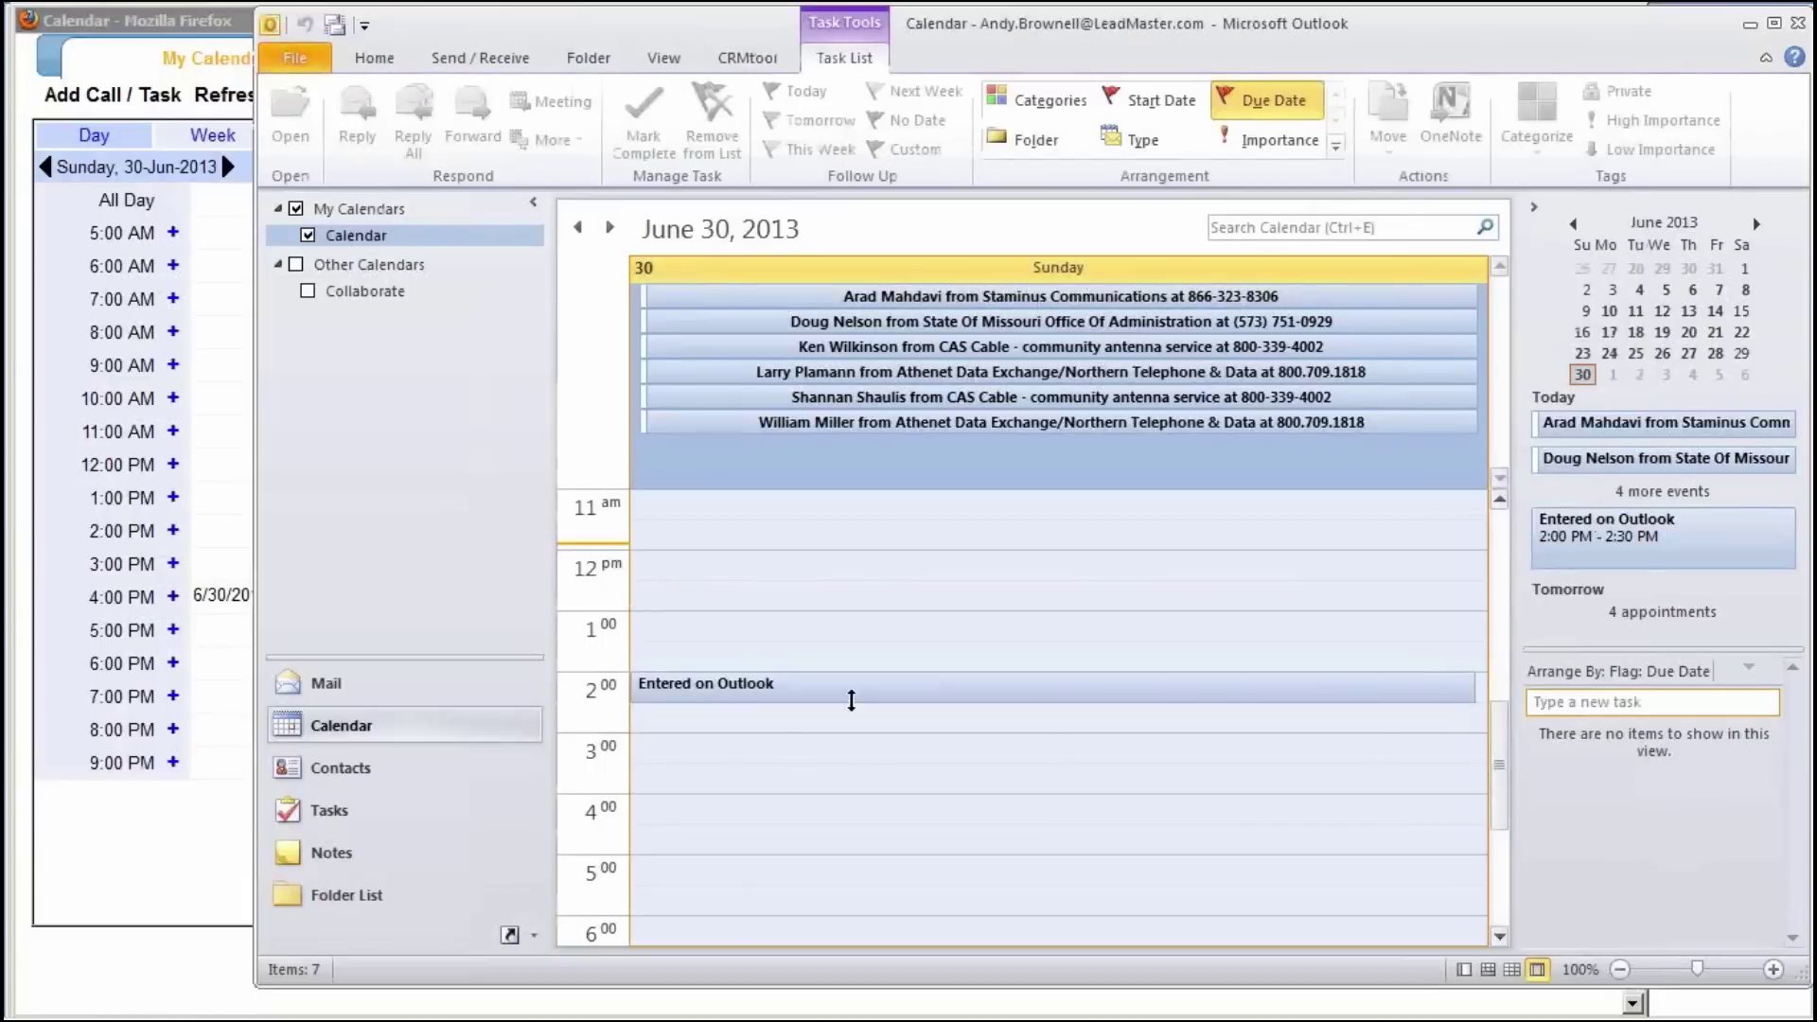
# Run CRMtool Synchronize and check LeadMaster's calendar for the 2:00 PM 'Entered on Outlook' appointment
pyautogui.click(745, 59)
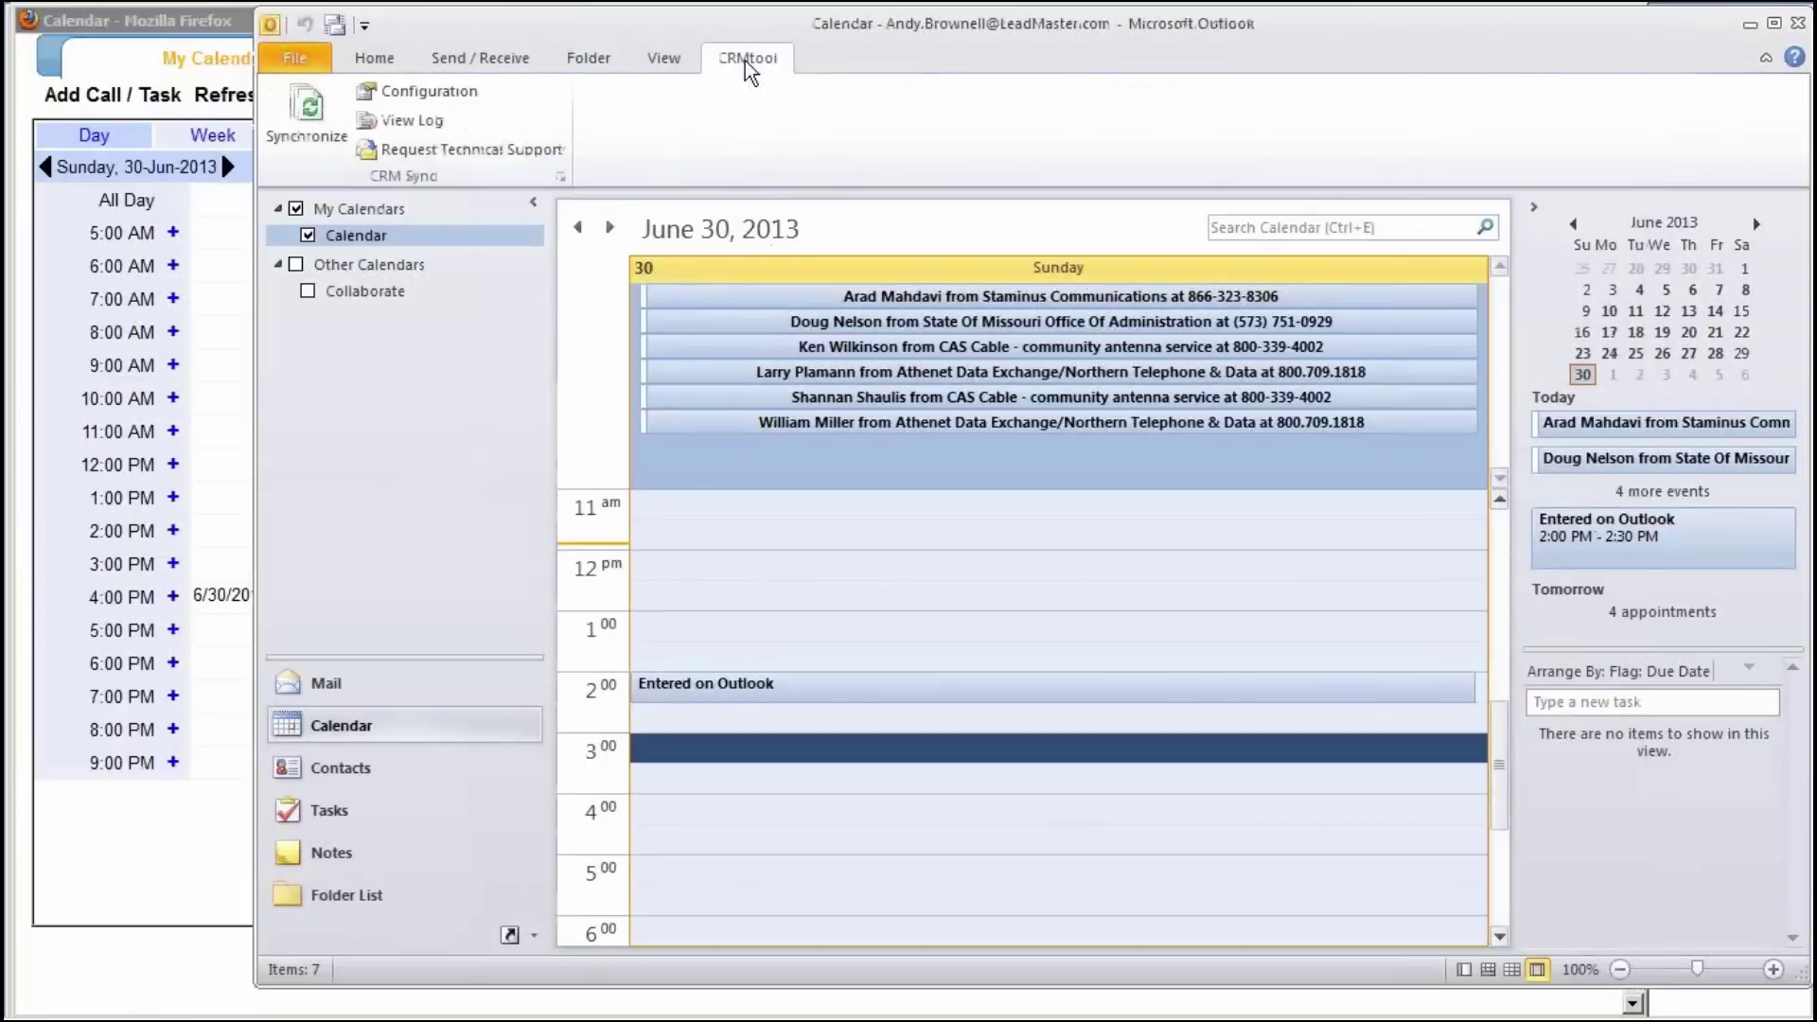
pyautogui.click(313, 111)
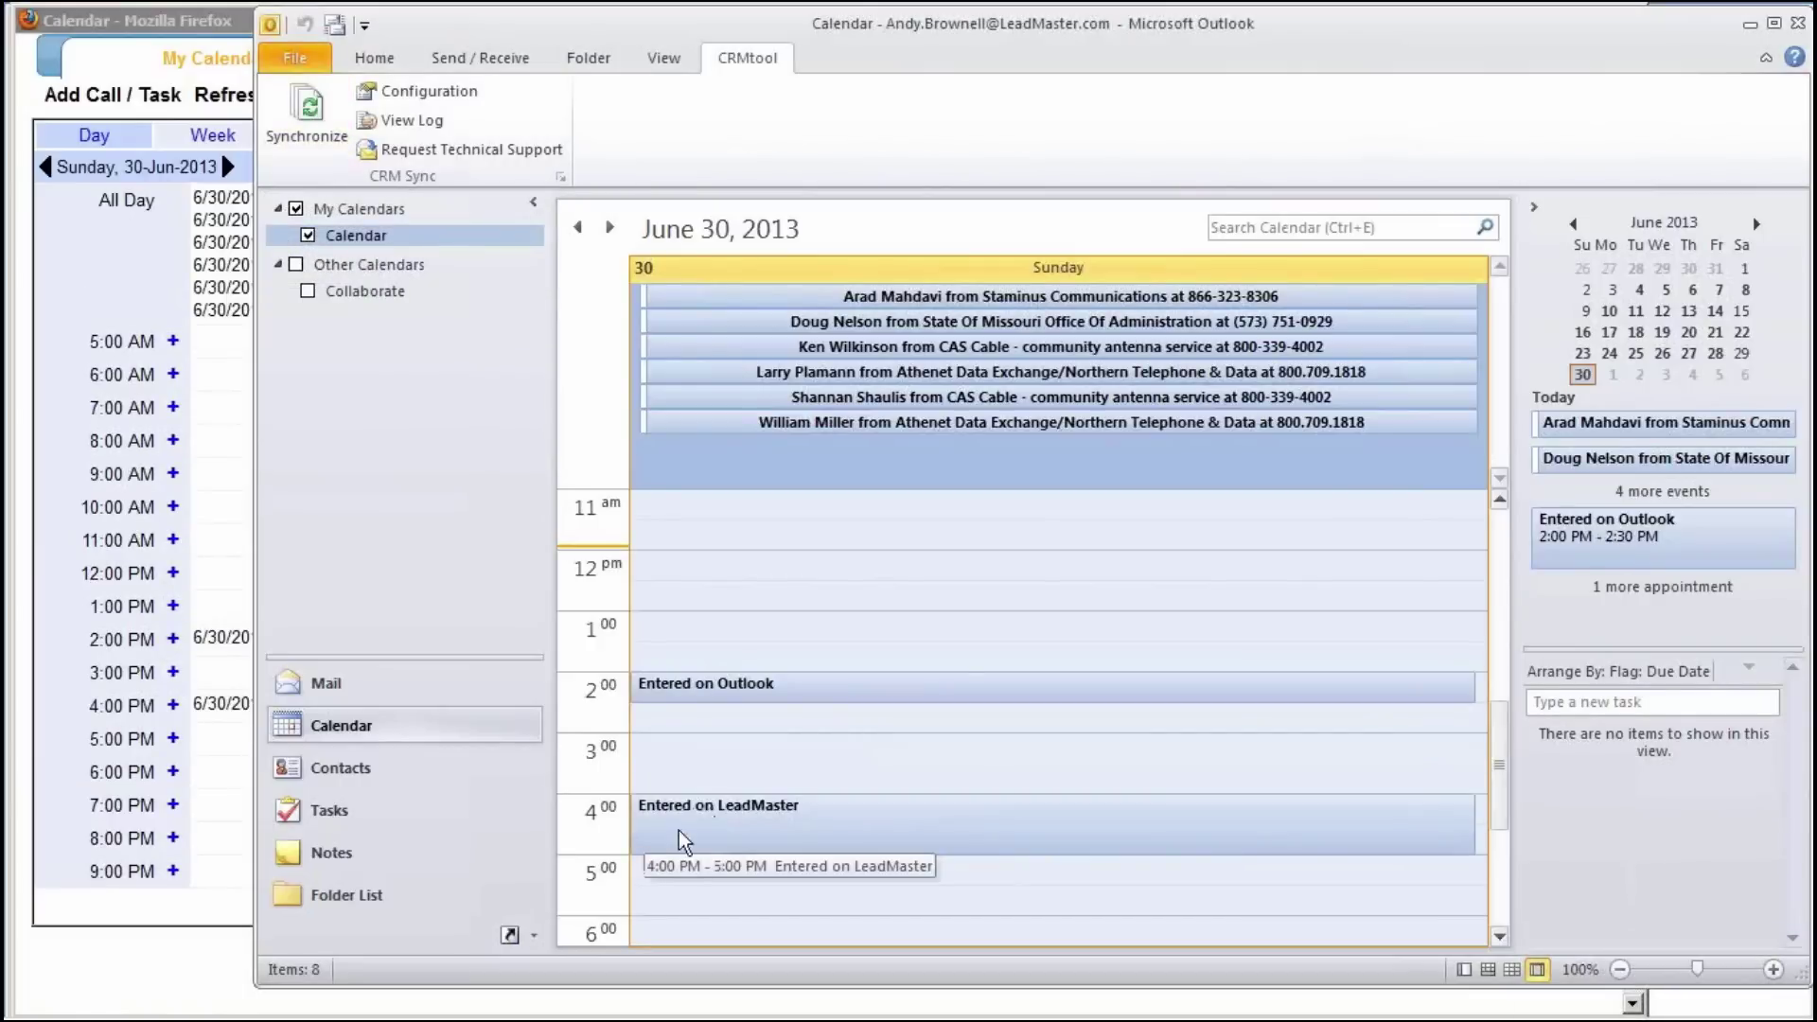
pyautogui.click(756, 898)
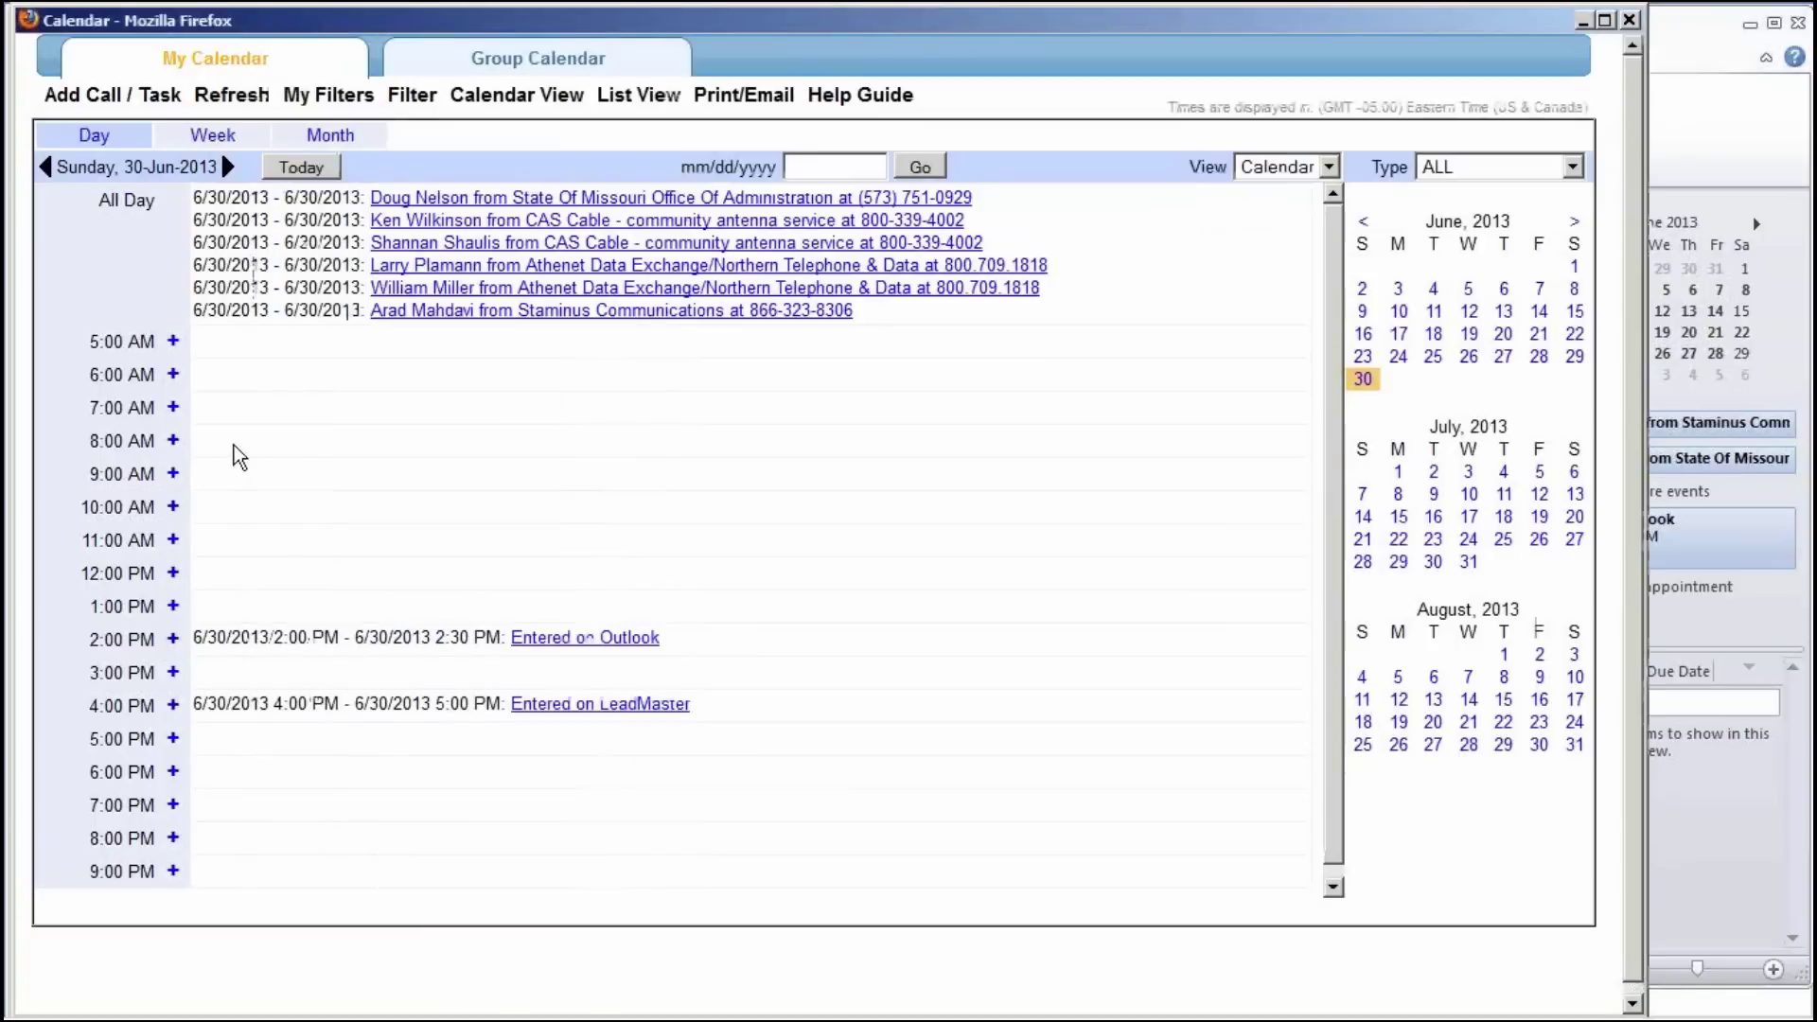
pyautogui.click(238, 458)
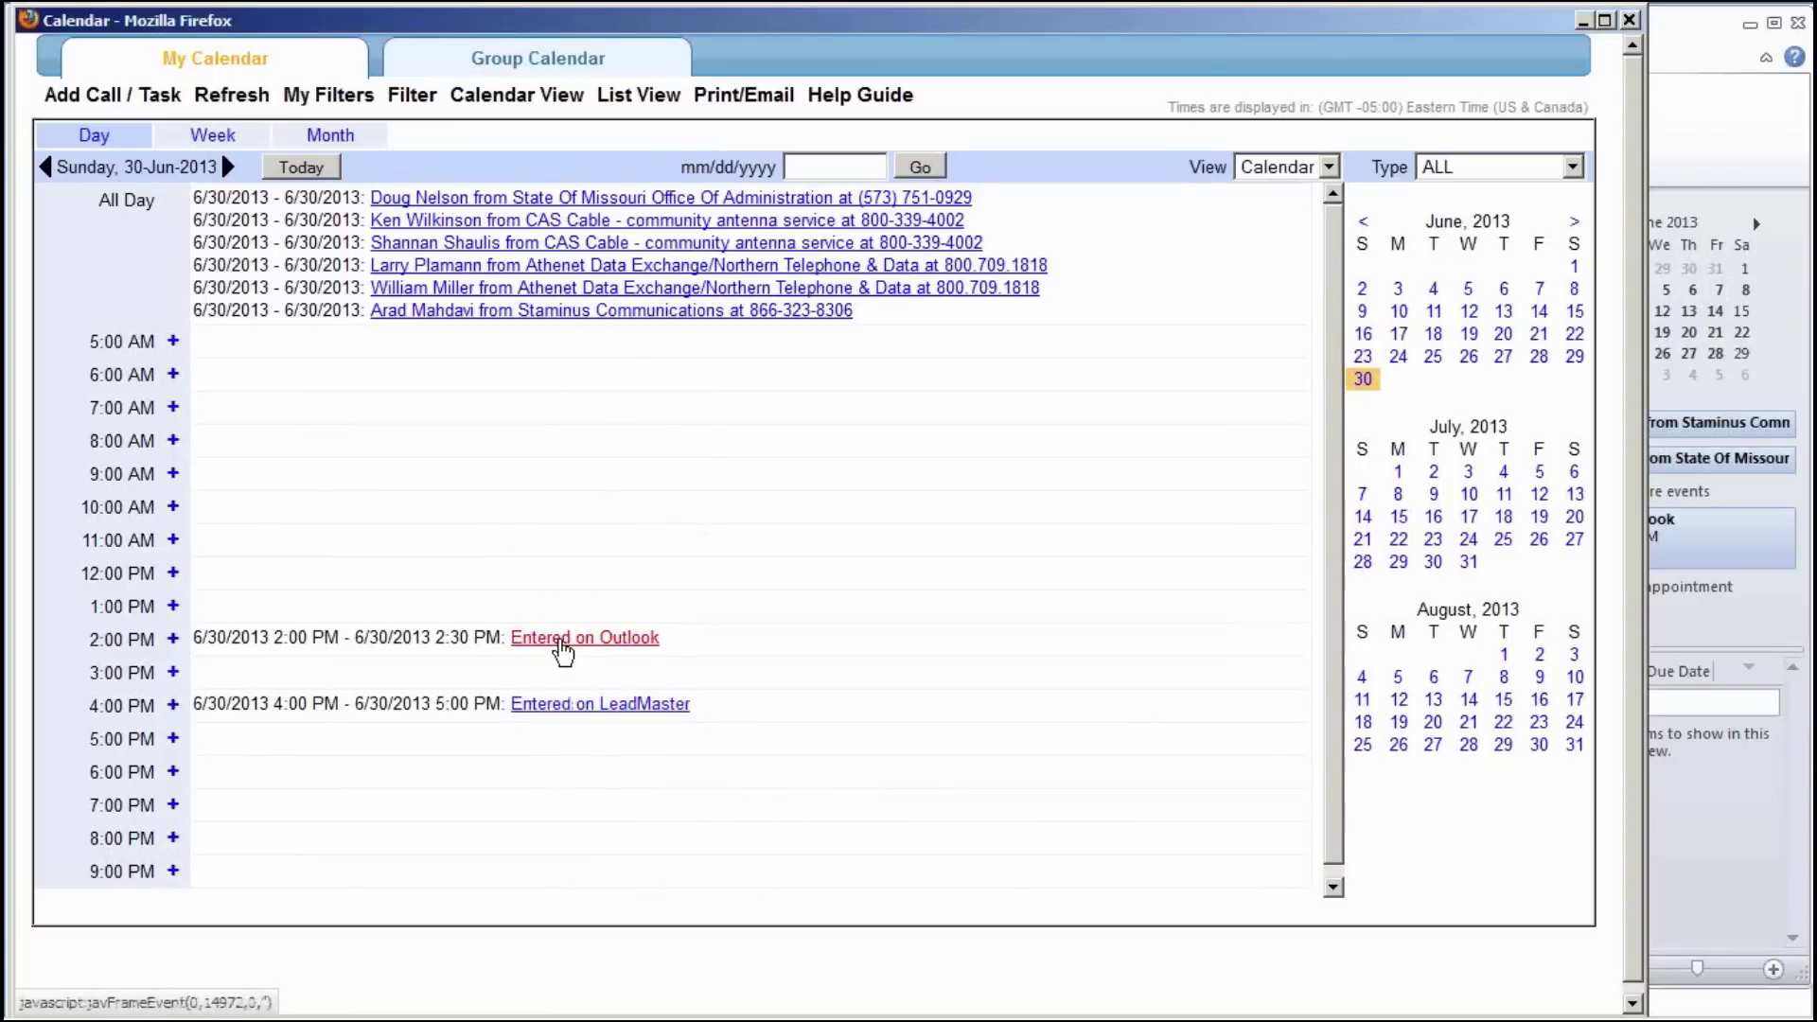
# In LeadMaster CRM, move 'Entered on Outlook' to a 6:00 PM start
pyautogui.click(560, 640)
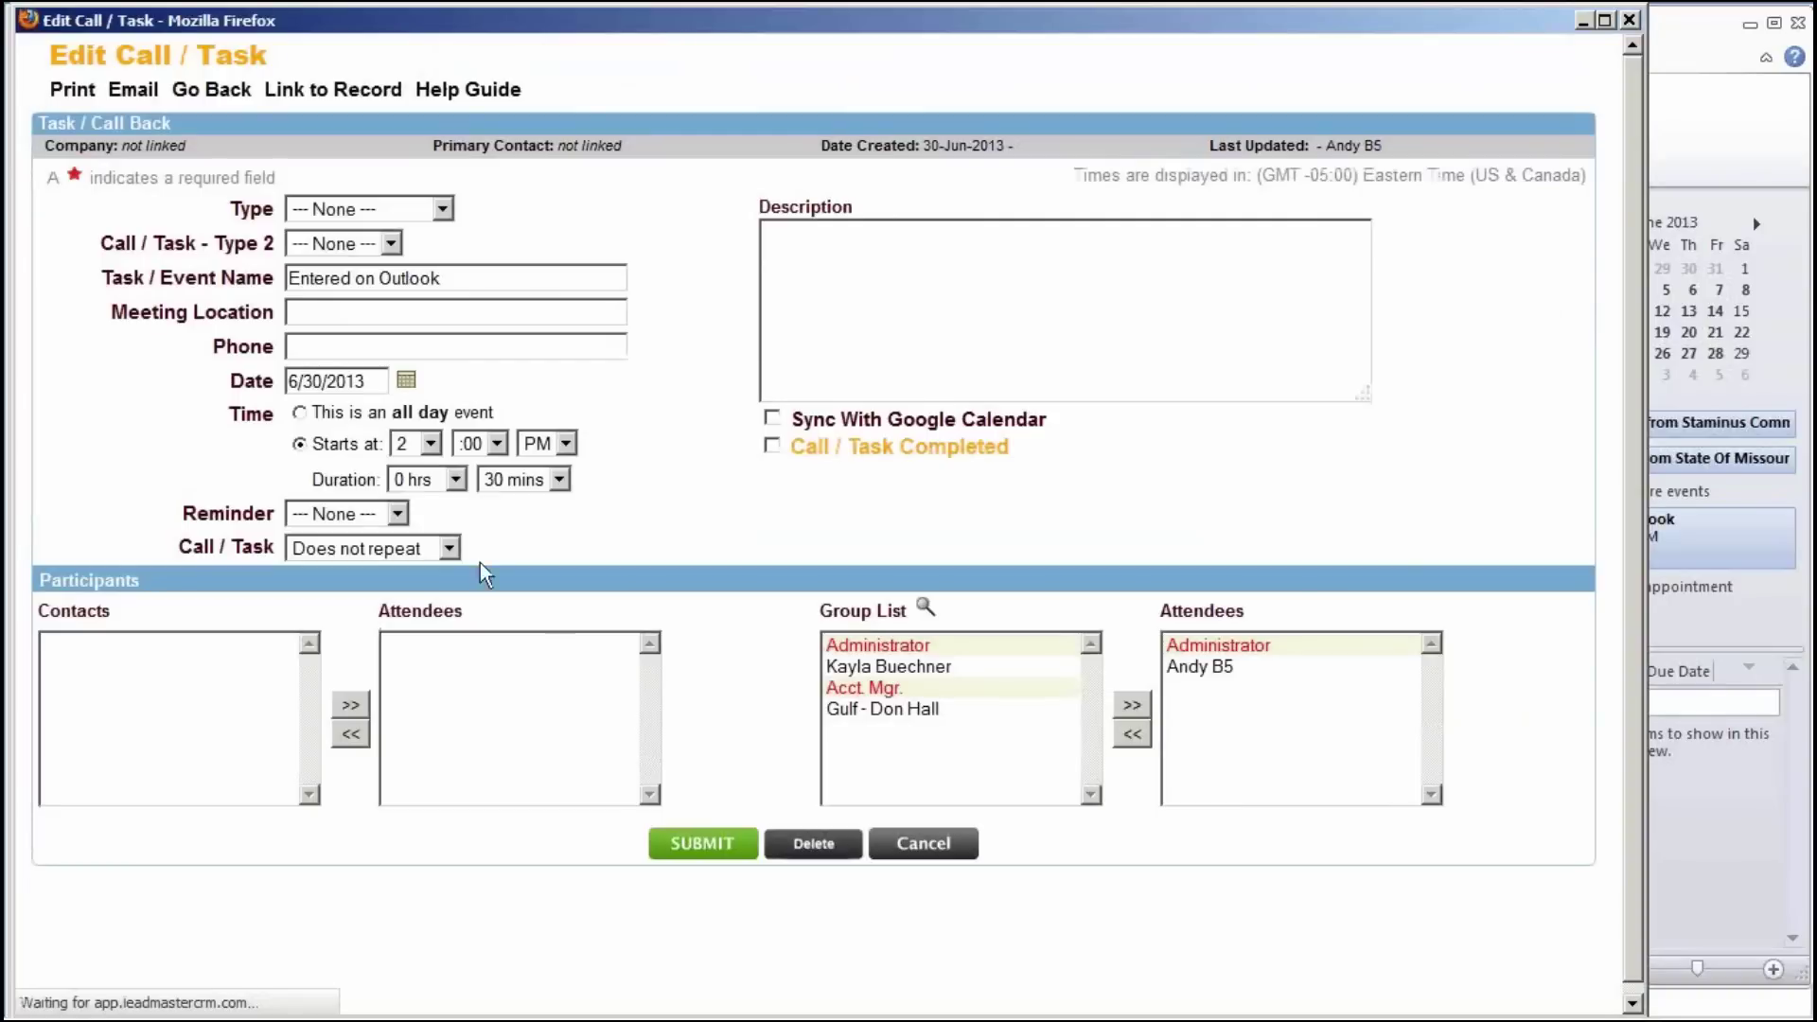
pyautogui.click(429, 444)
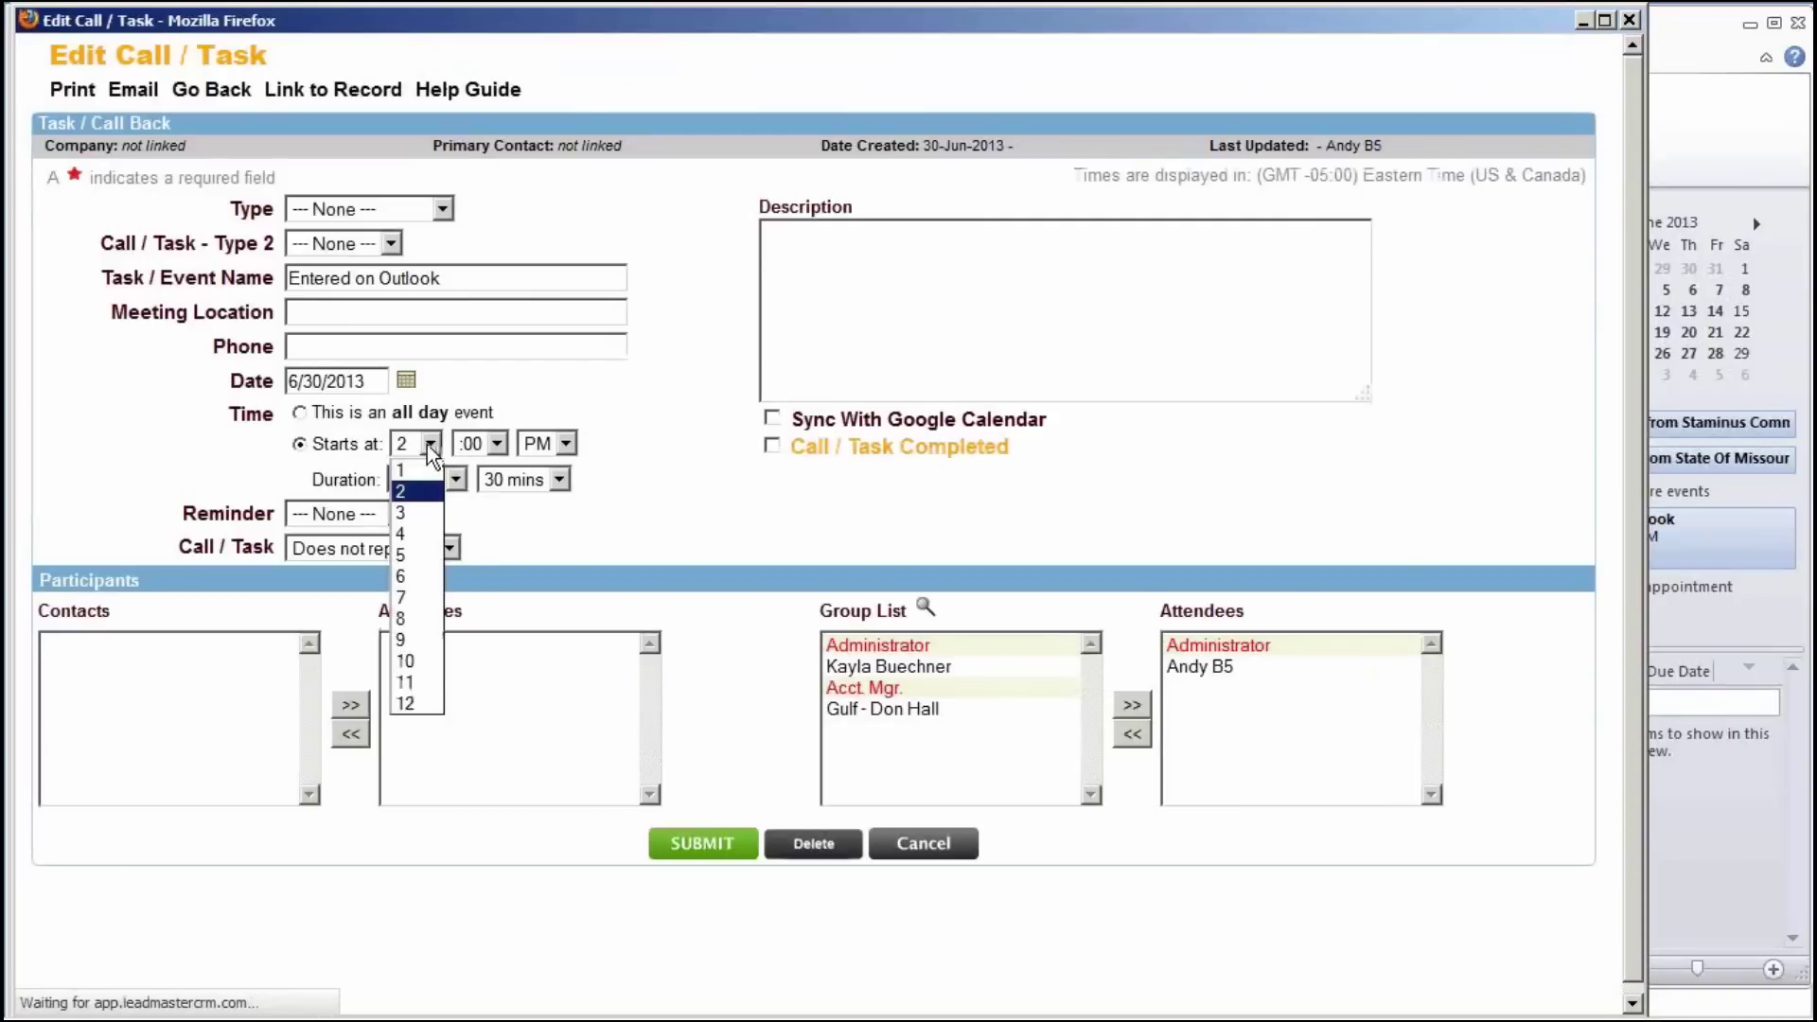
pyautogui.click(422, 577)
pyautogui.click(708, 845)
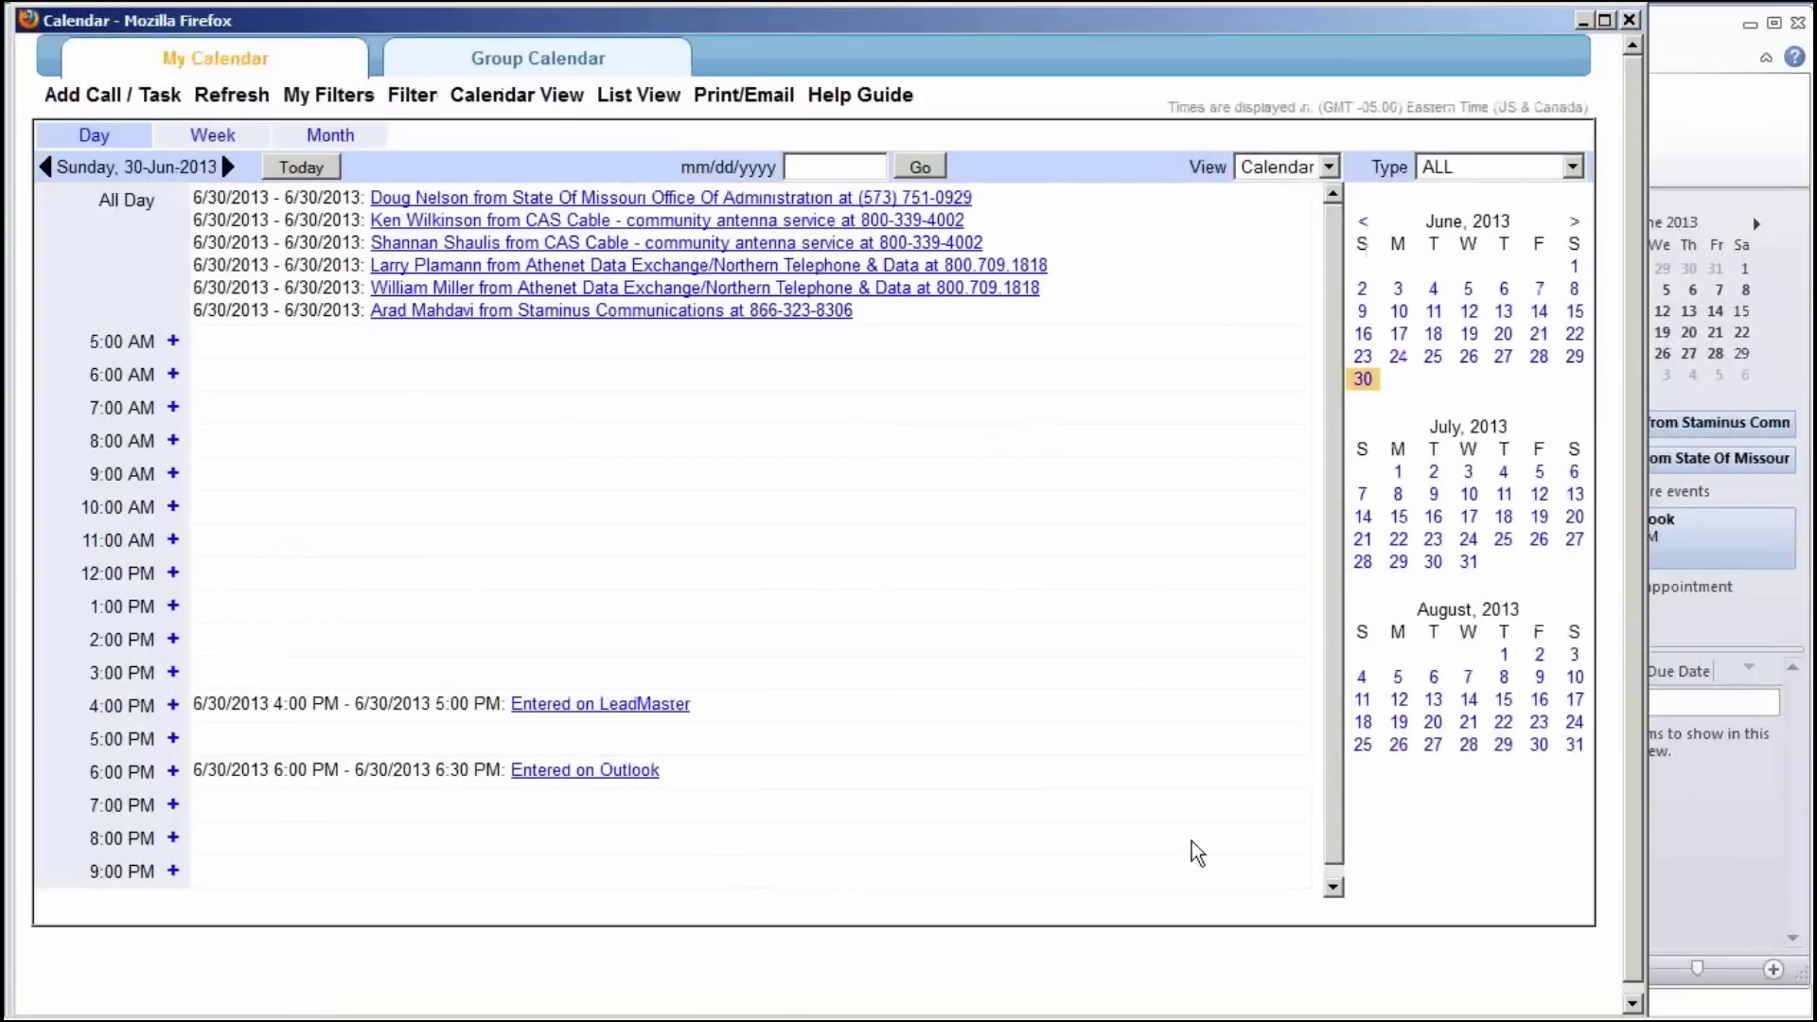
# In Outlook, move 'Entered on LeadMaster' to 1:00–2:00 PM and save it
pyautogui.click(1736, 868)
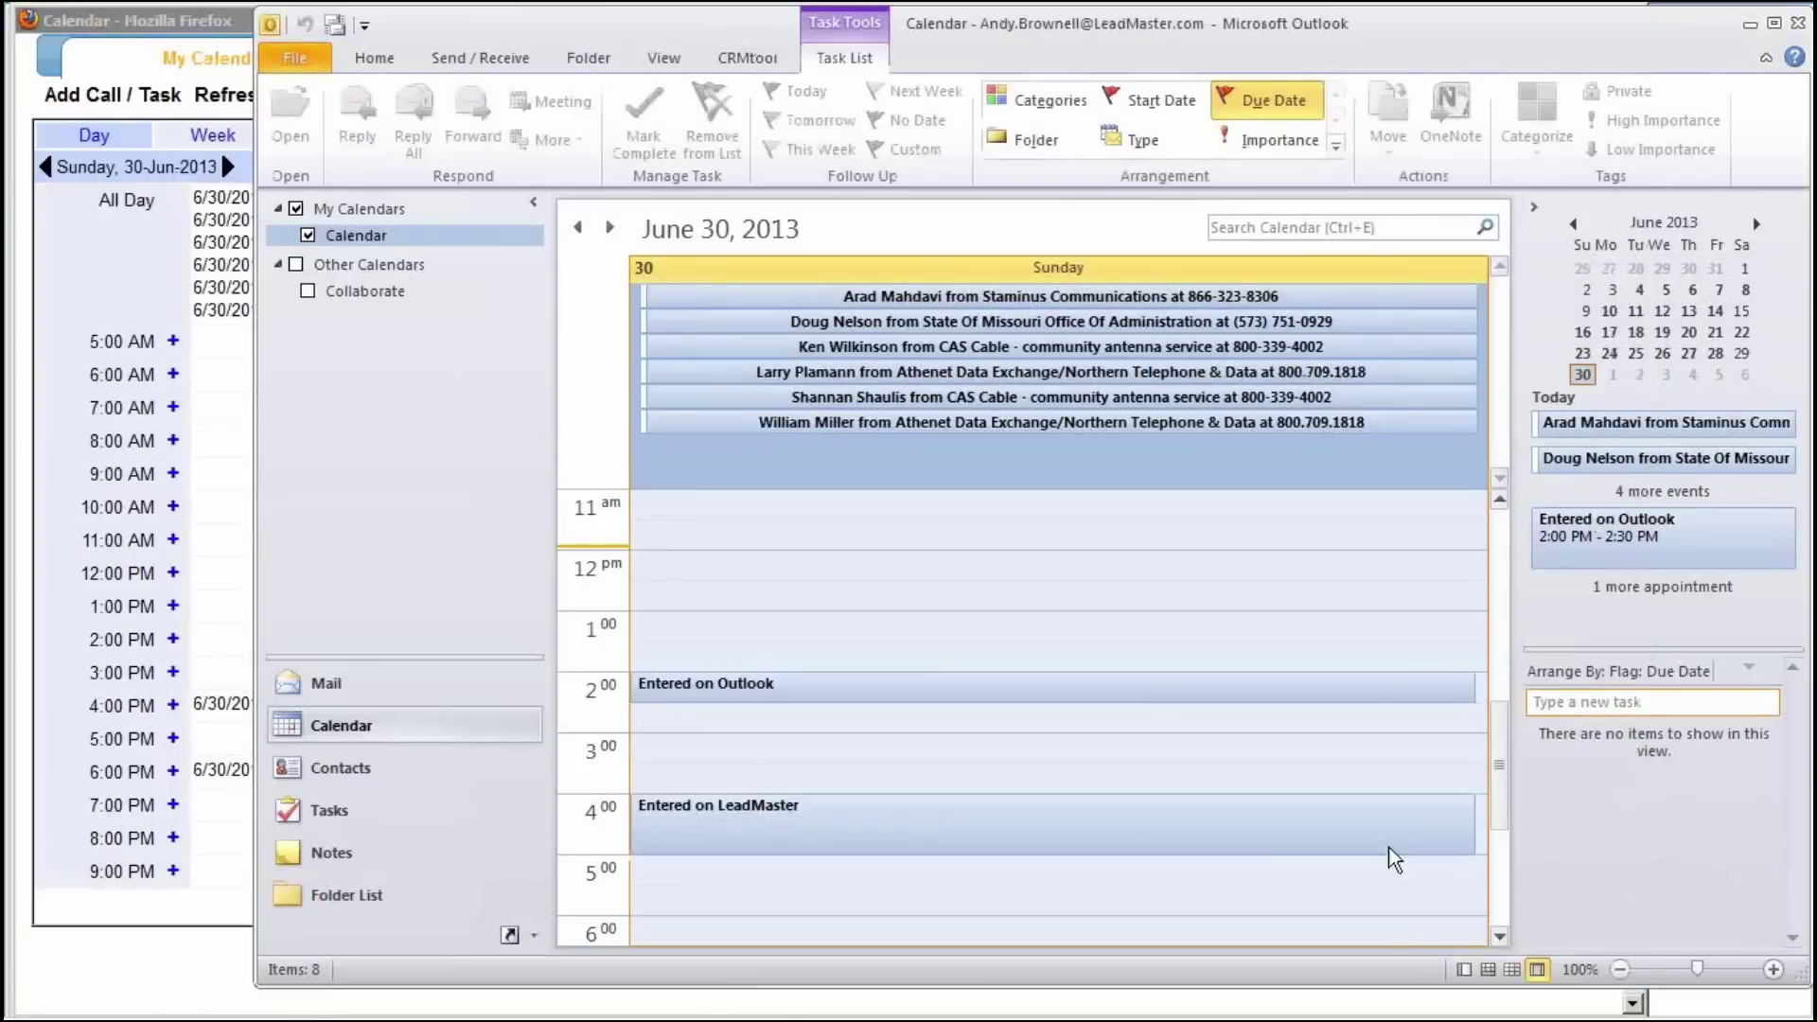
pyautogui.doubleClick(683, 815)
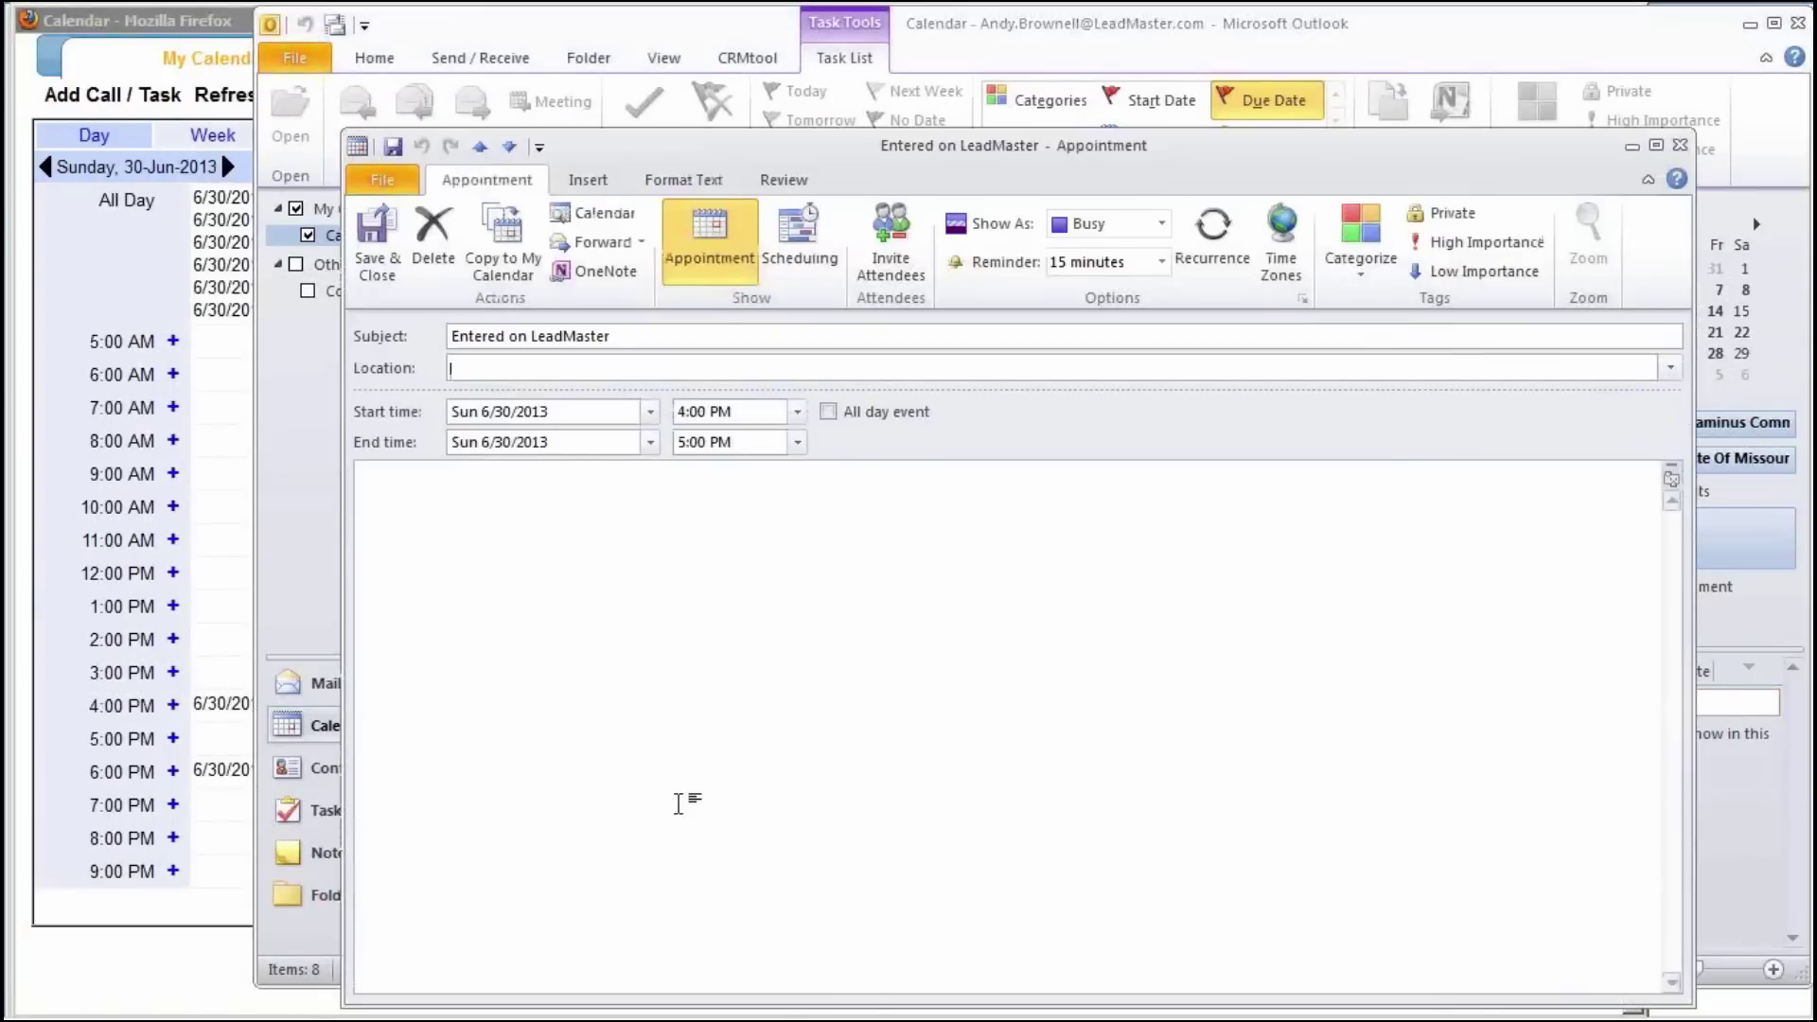
pyautogui.click(797, 412)
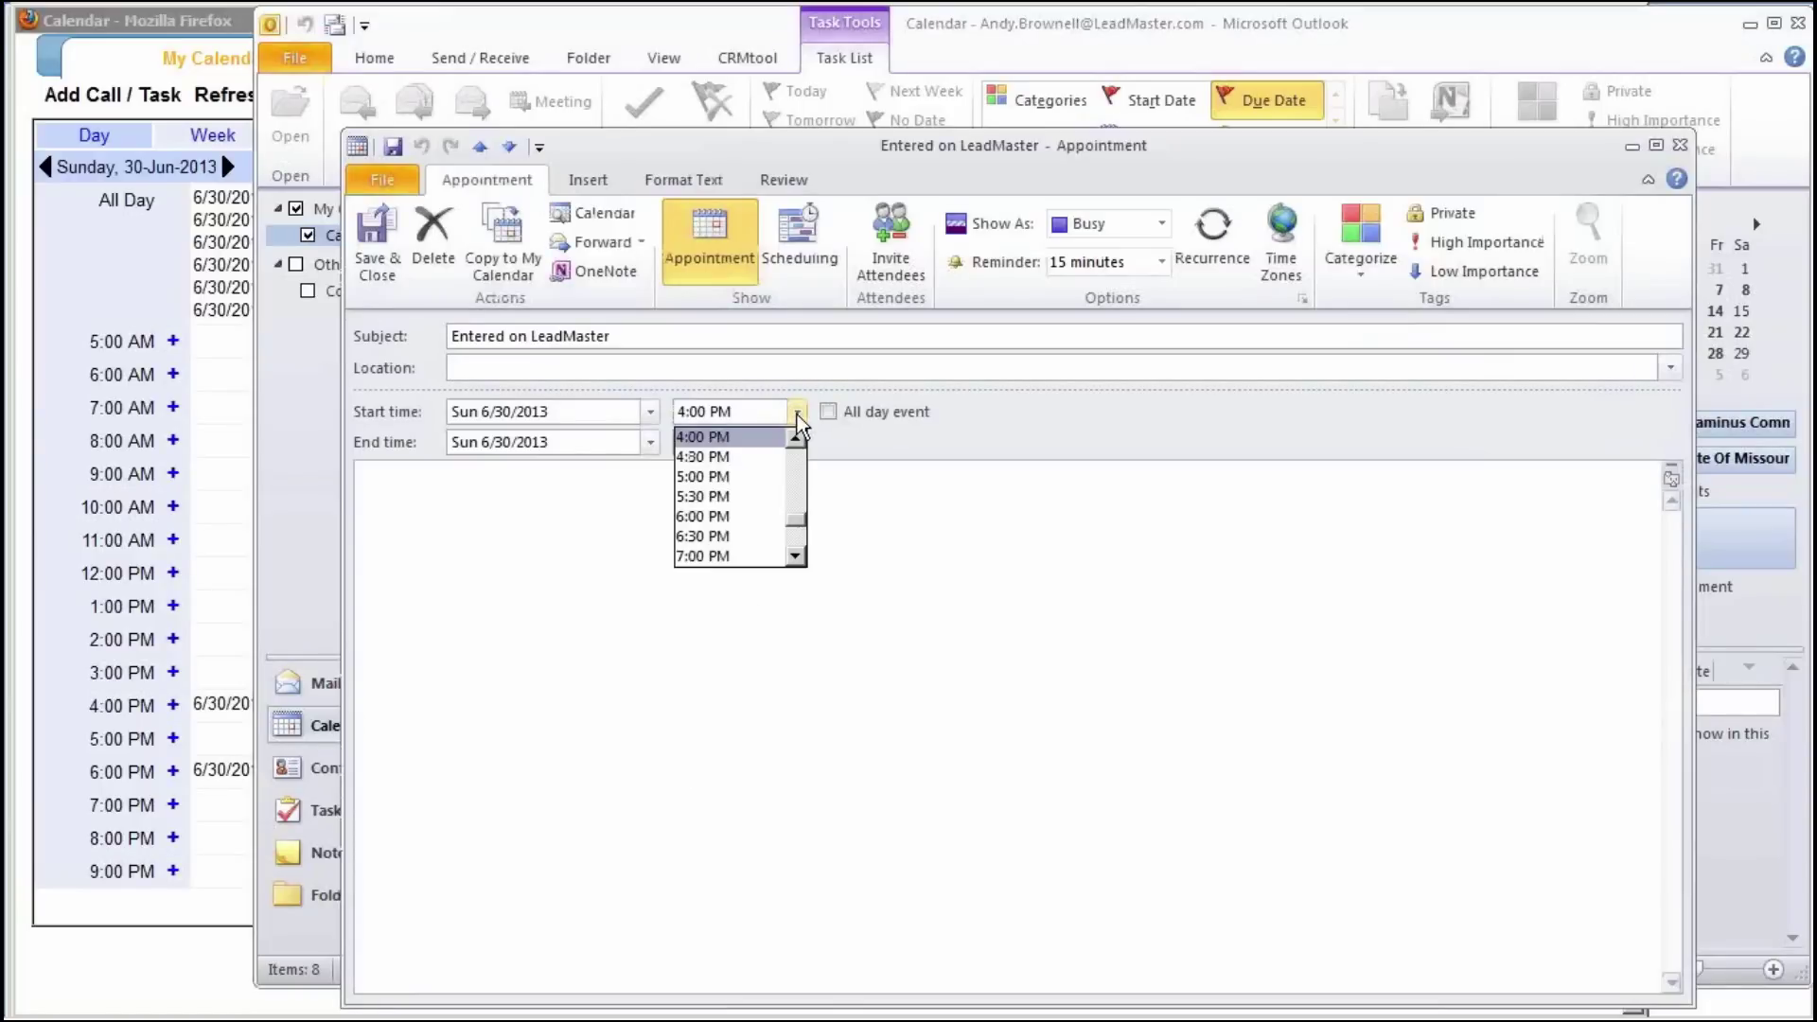
pyautogui.scroll(2, 797, 483)
pyautogui.click(743, 466)
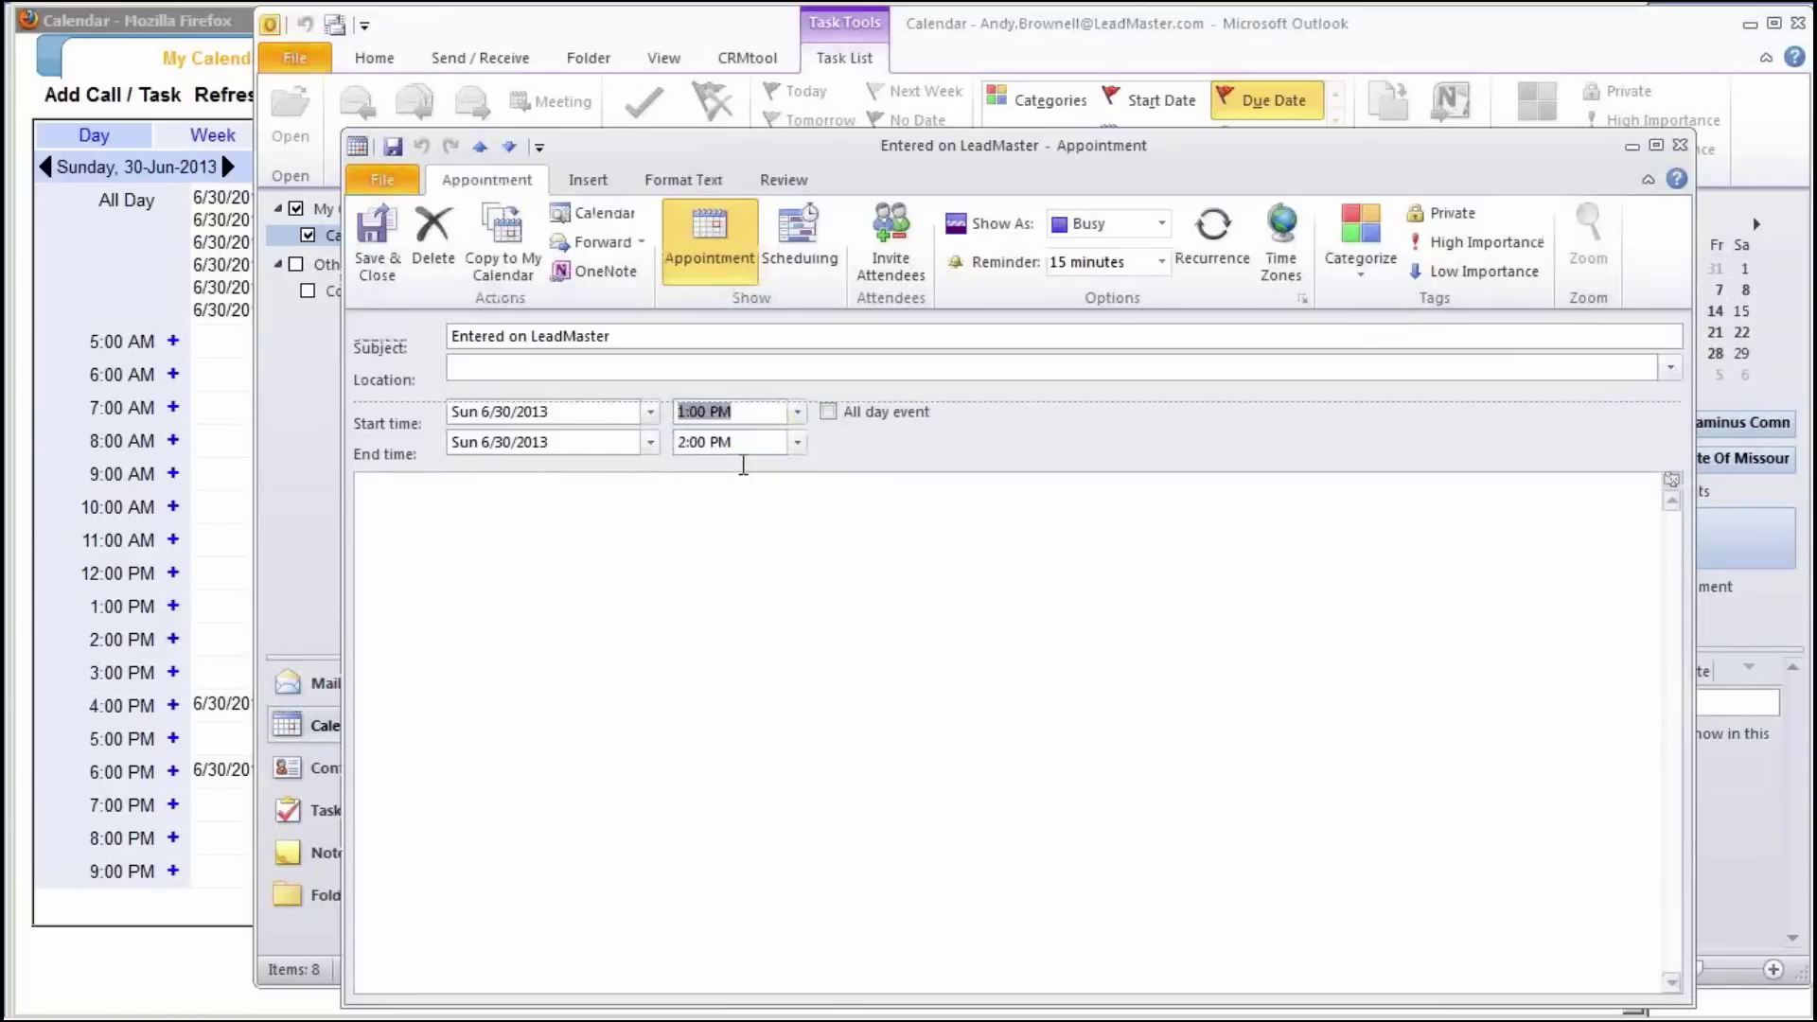
pyautogui.click(376, 244)
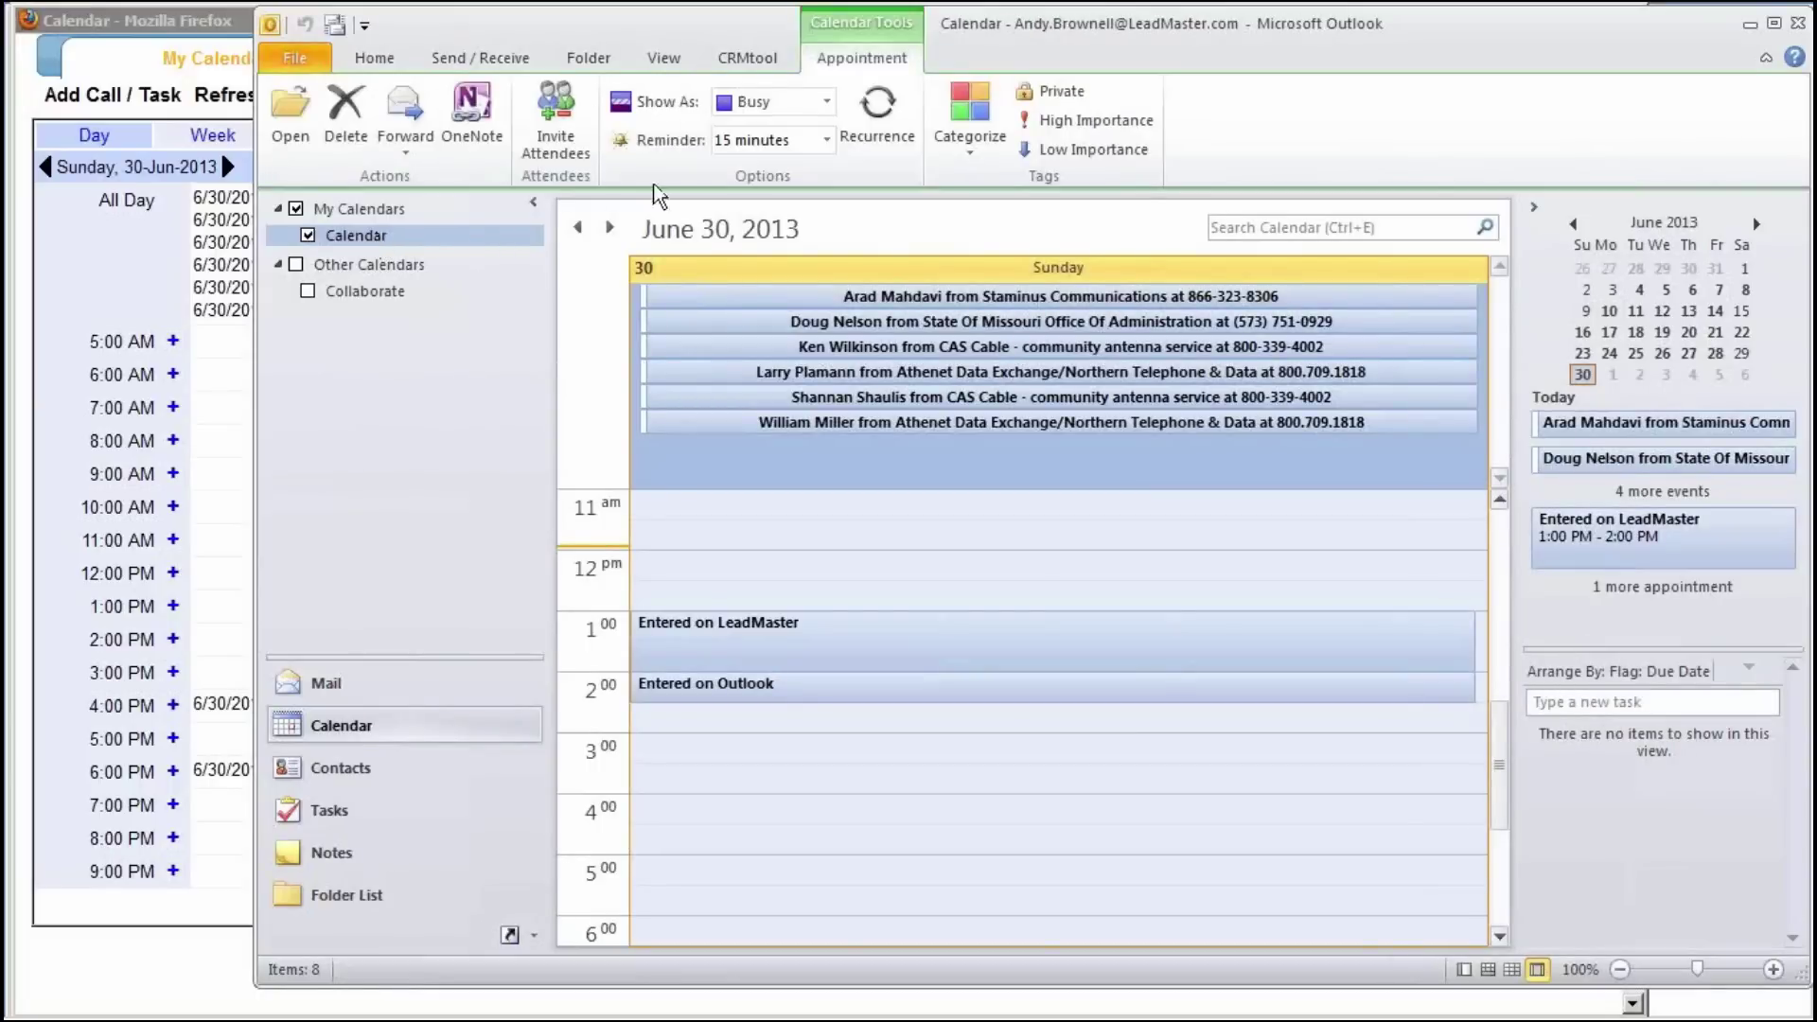
pyautogui.click(753, 59)
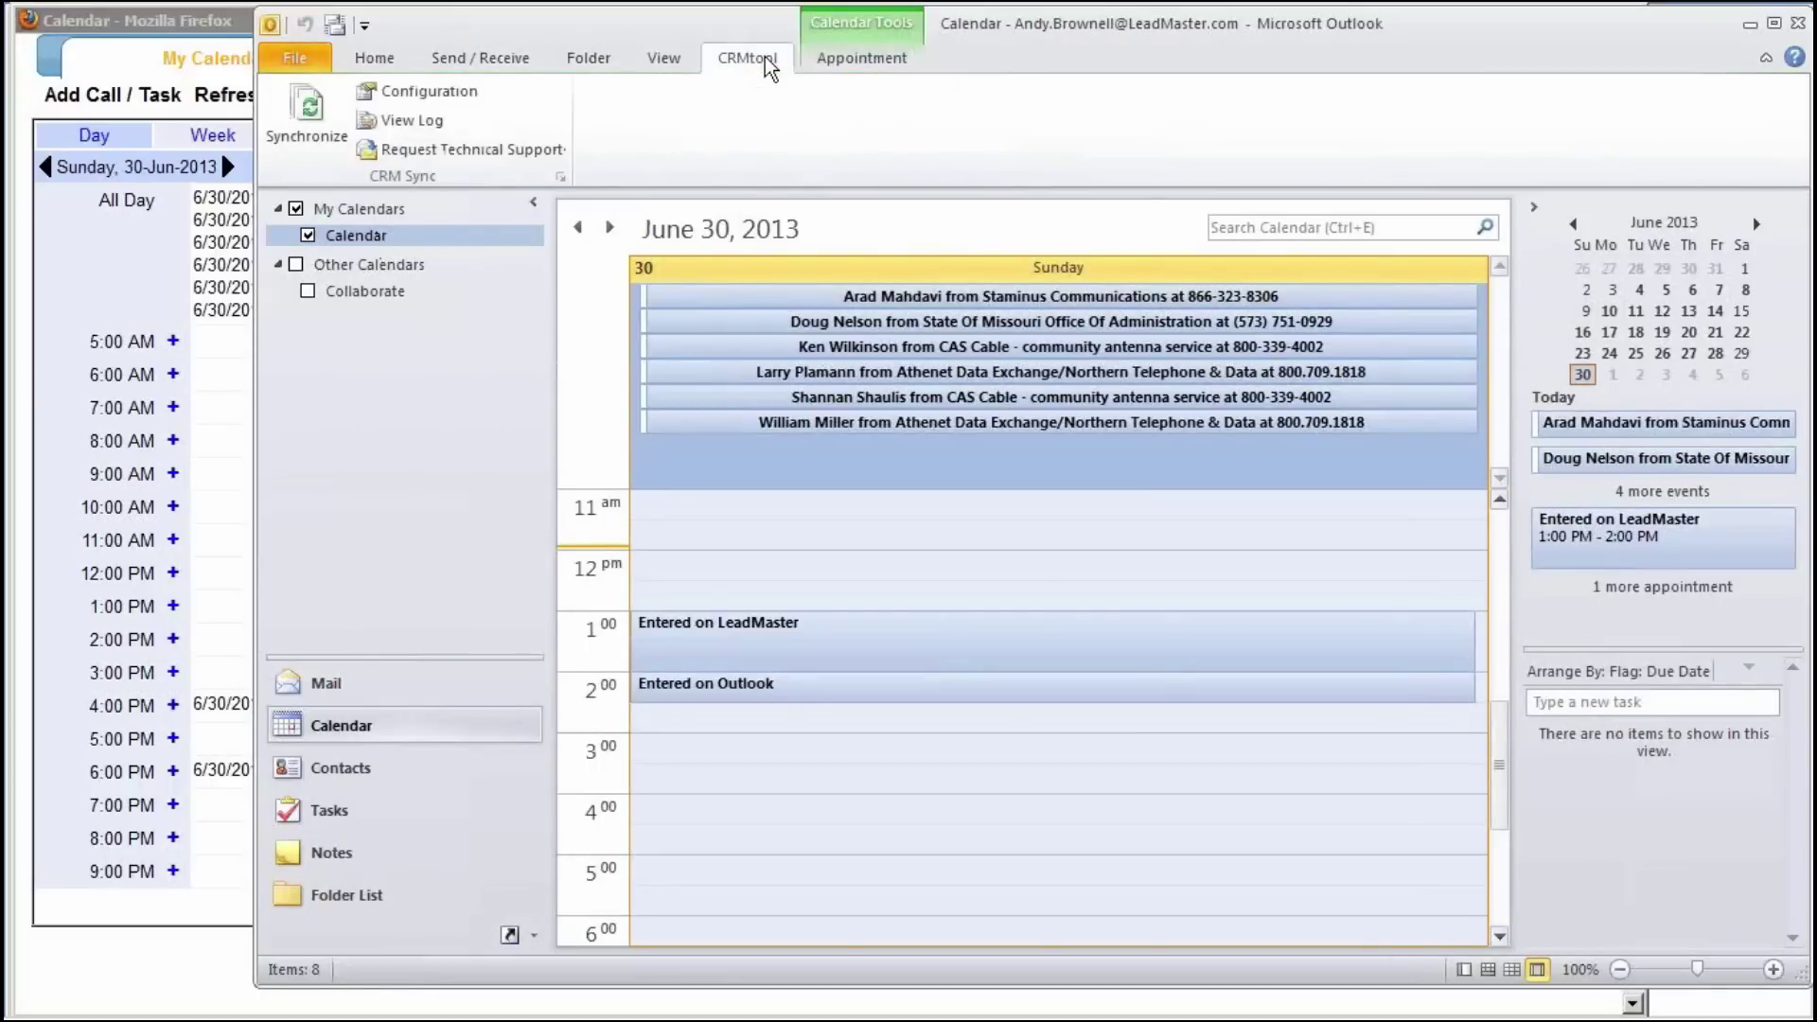
# Run Synchronize again, then review the Outlook day view and the LeadMaster calendar
pyautogui.click(324, 107)
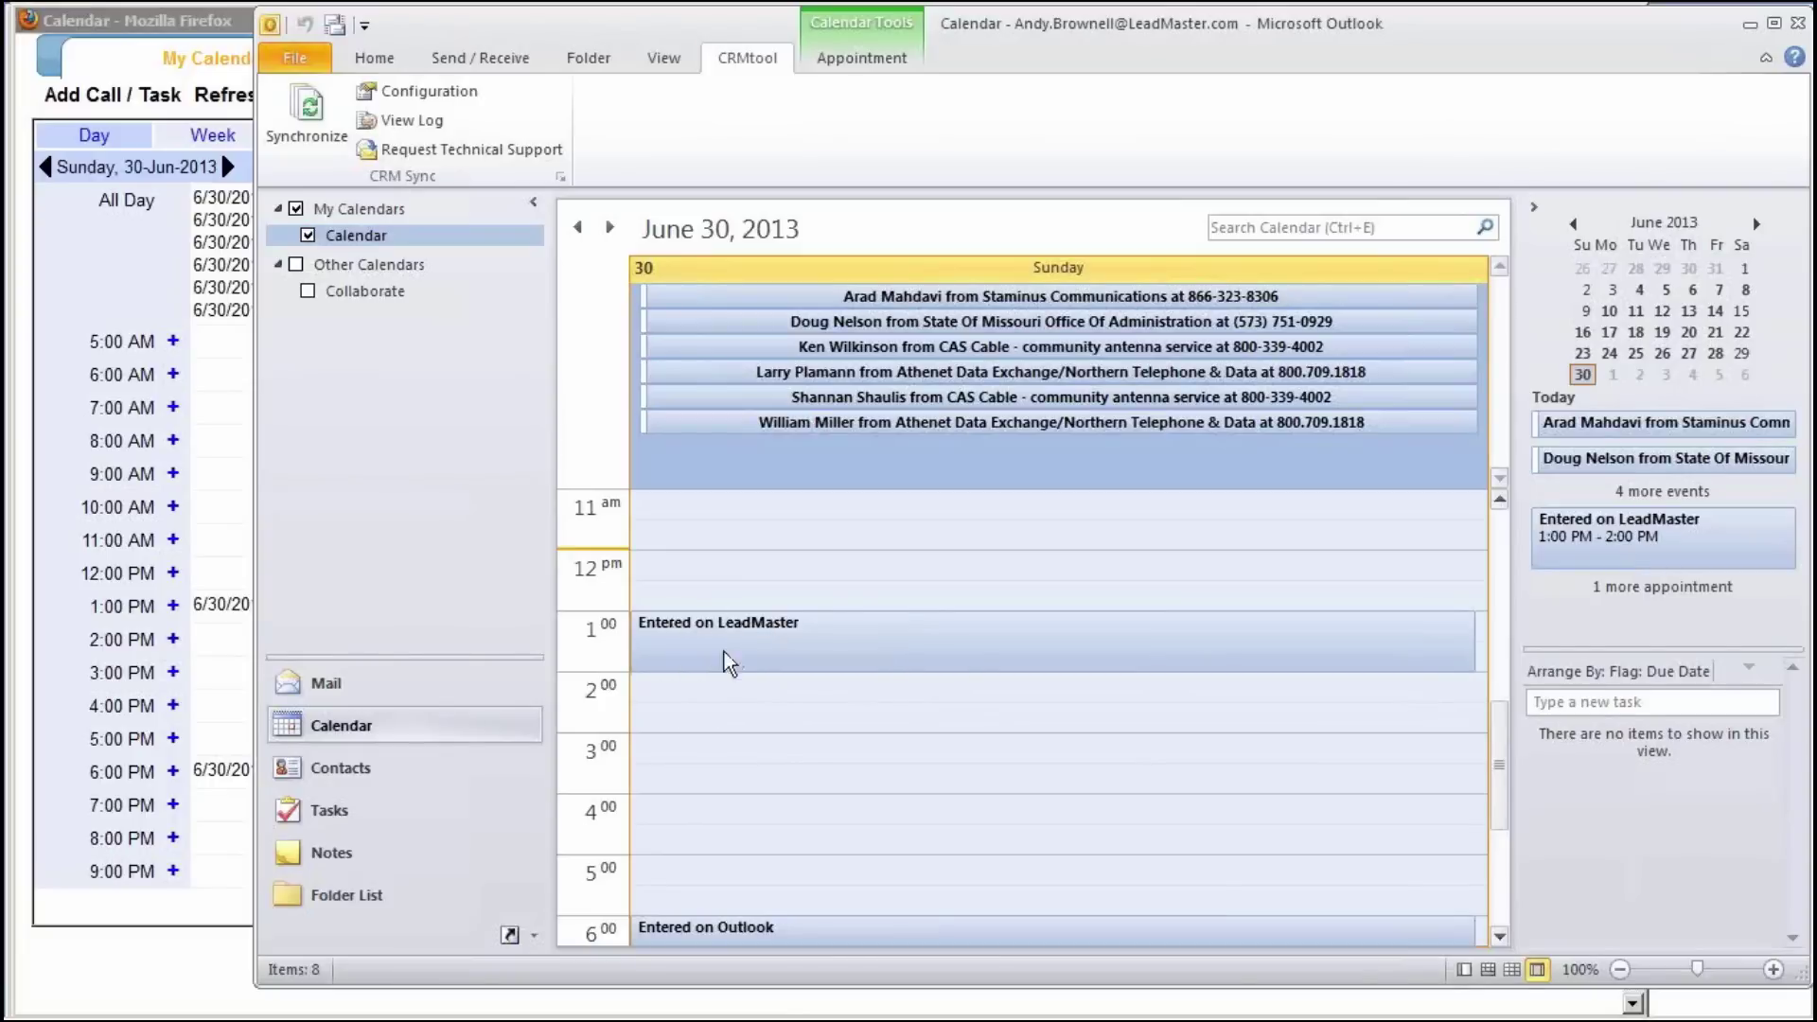
pyautogui.scroll(-1, 729, 729)
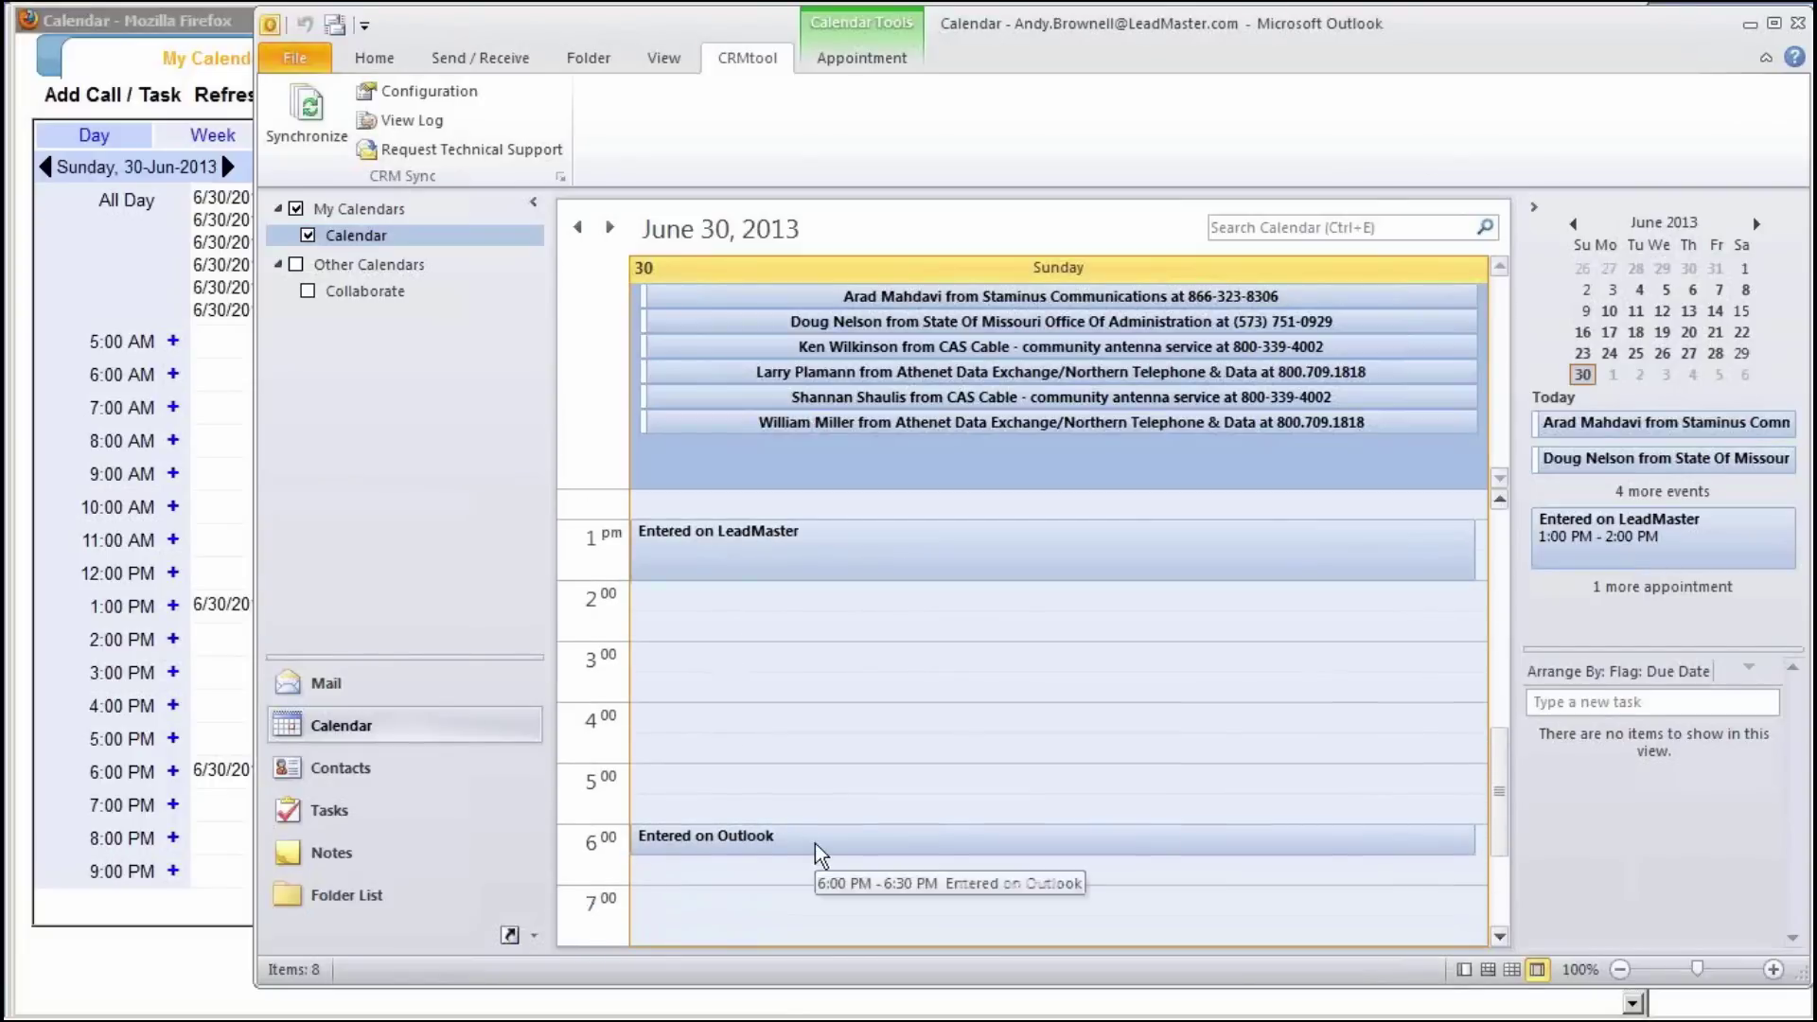
pyautogui.click(238, 518)
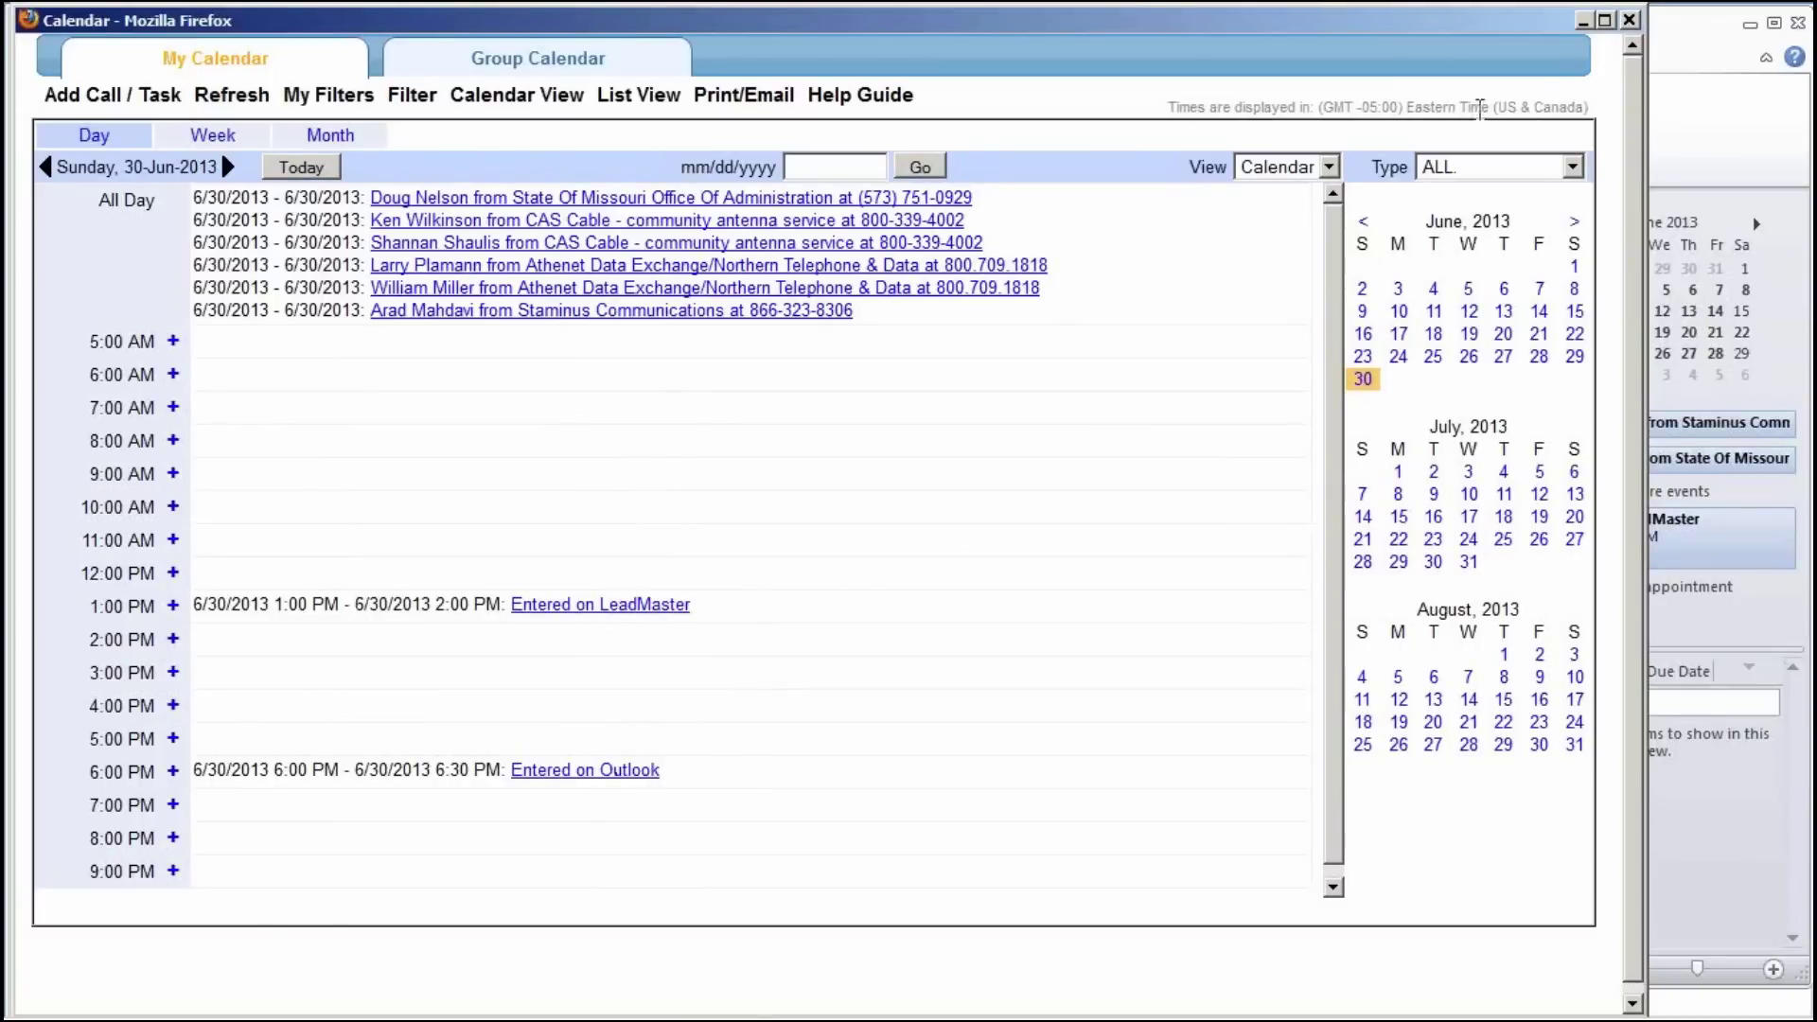
# Close the LeadMaster calendar popup and start a blank new e-mail from Outlook's Mail view
pyautogui.click(1583, 19)
pyautogui.click(321, 685)
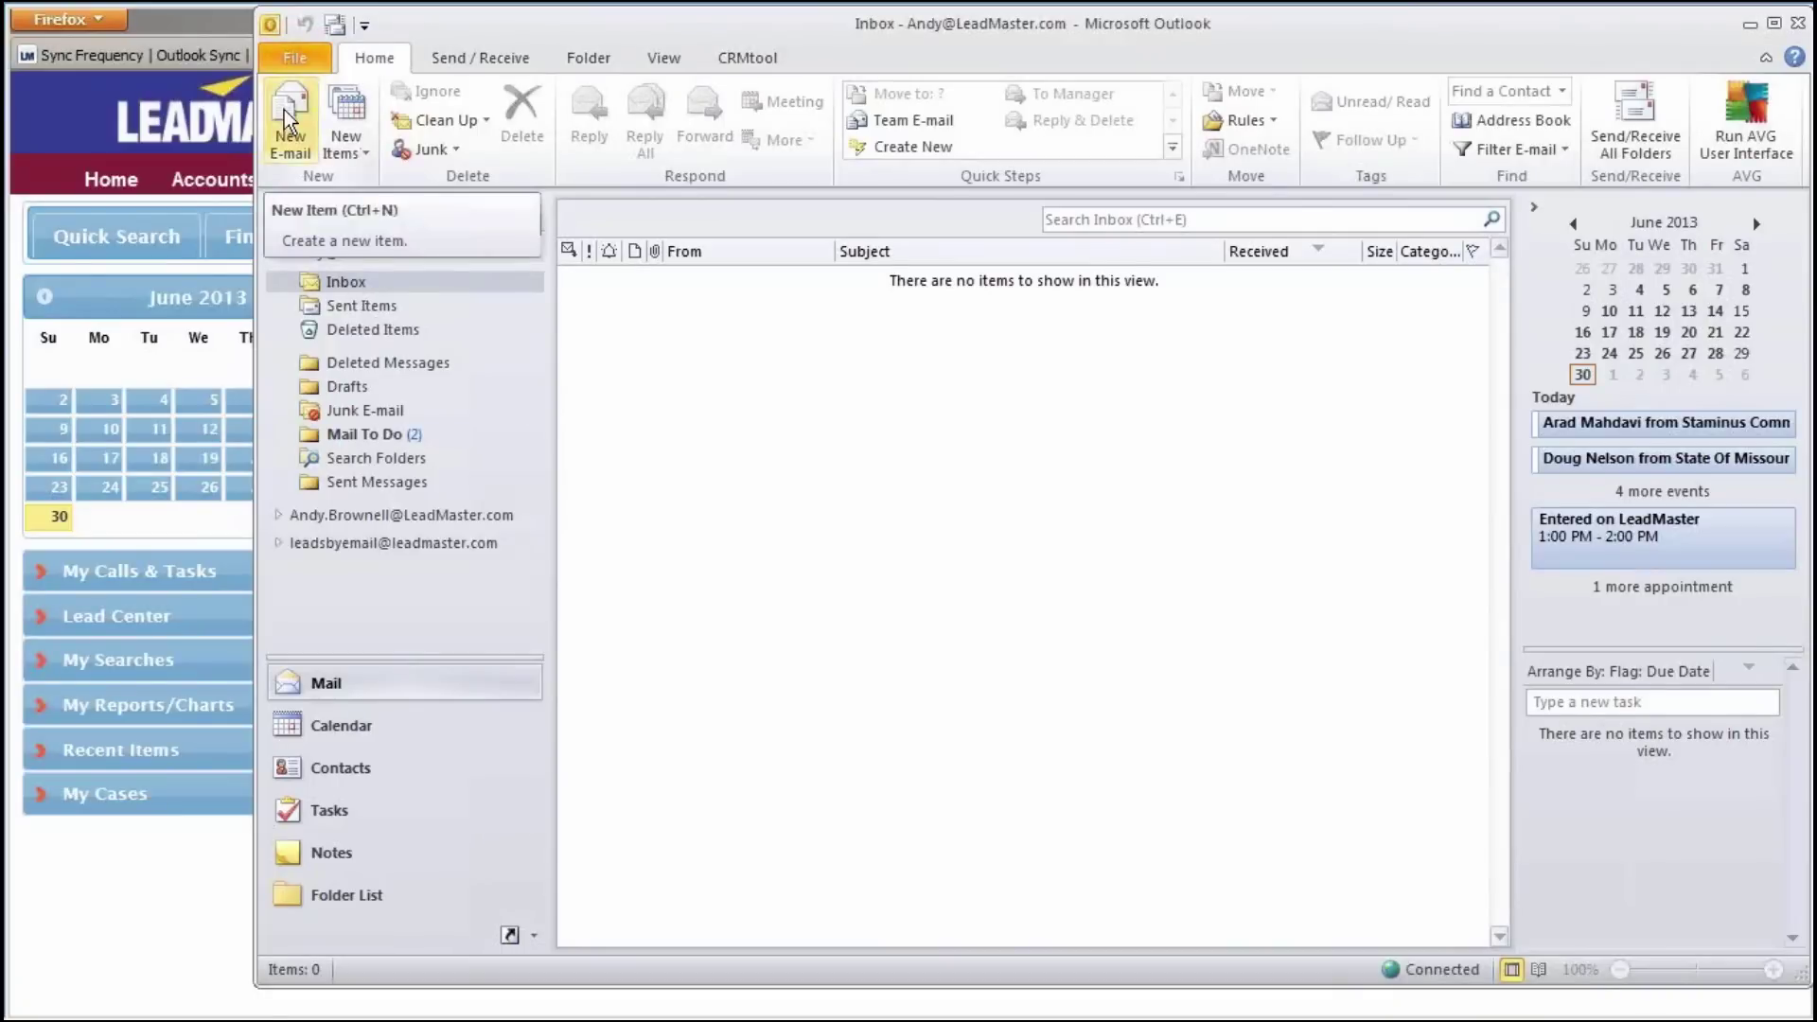
pyautogui.click(286, 120)
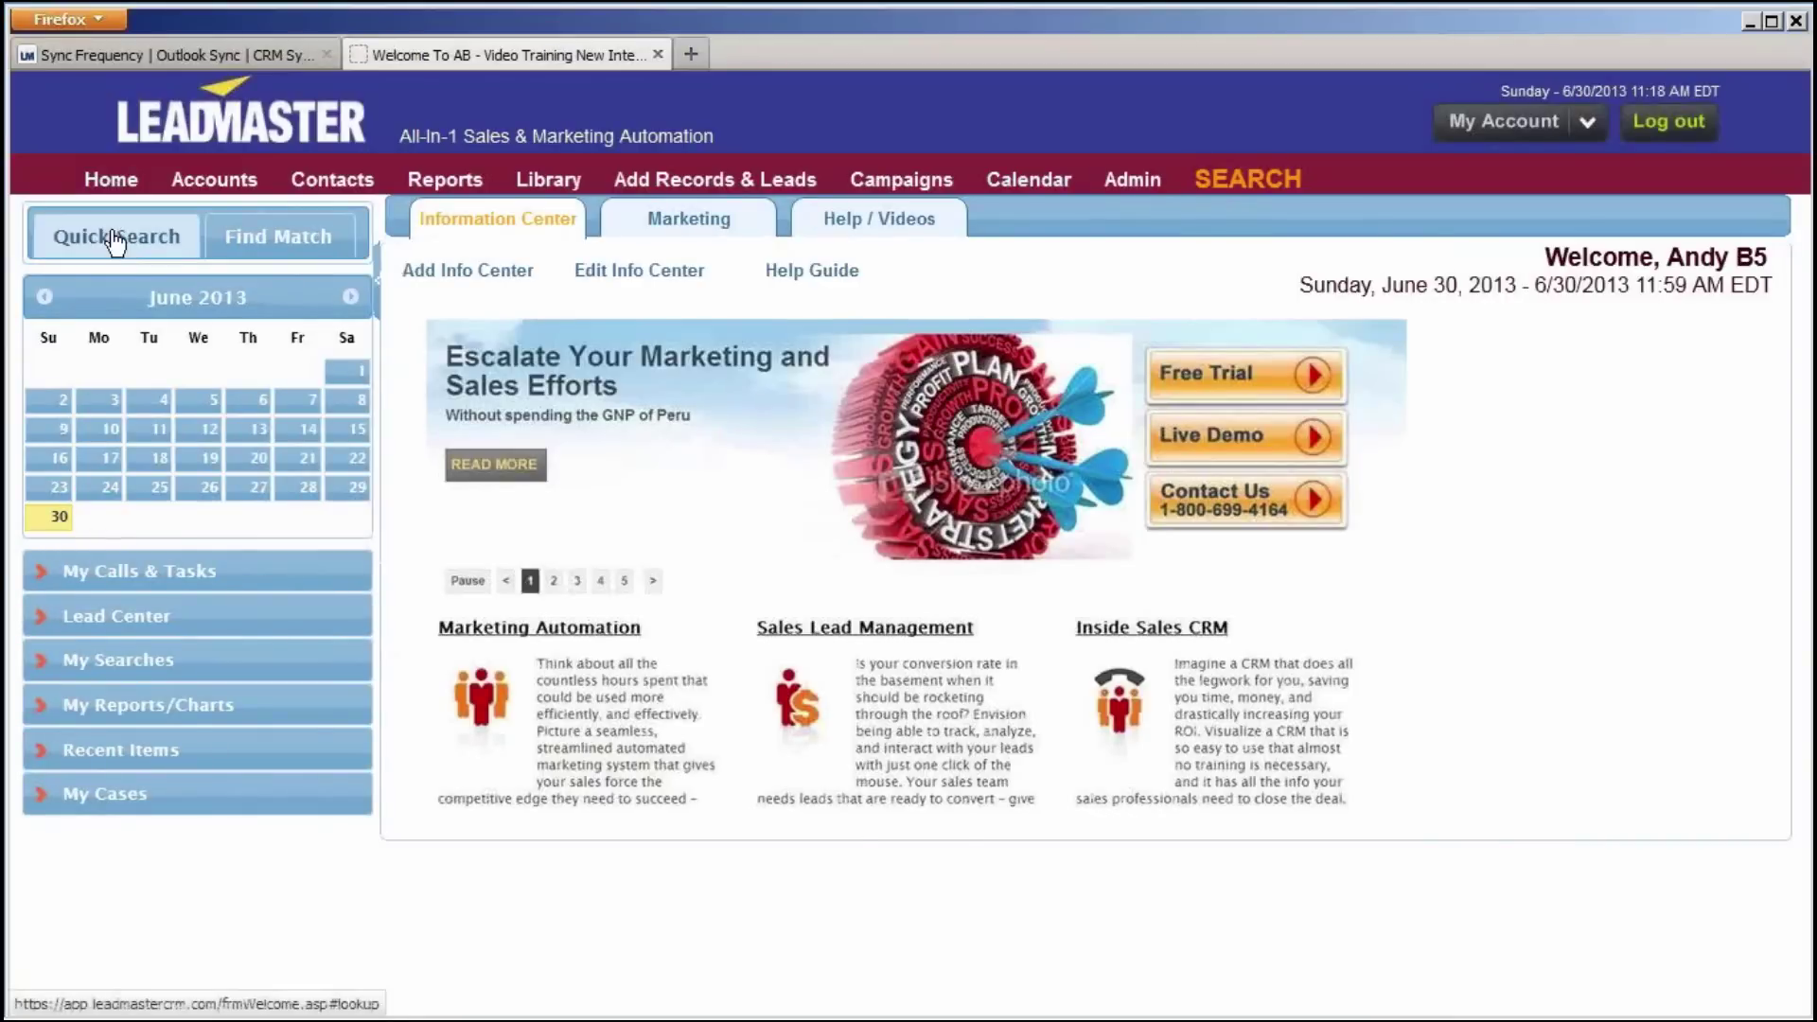
# Find the Bedrock Boulders contact with Quick Search, open its record, and select its e-mail address
pyautogui.click(115, 241)
pyautogui.click(332, 390)
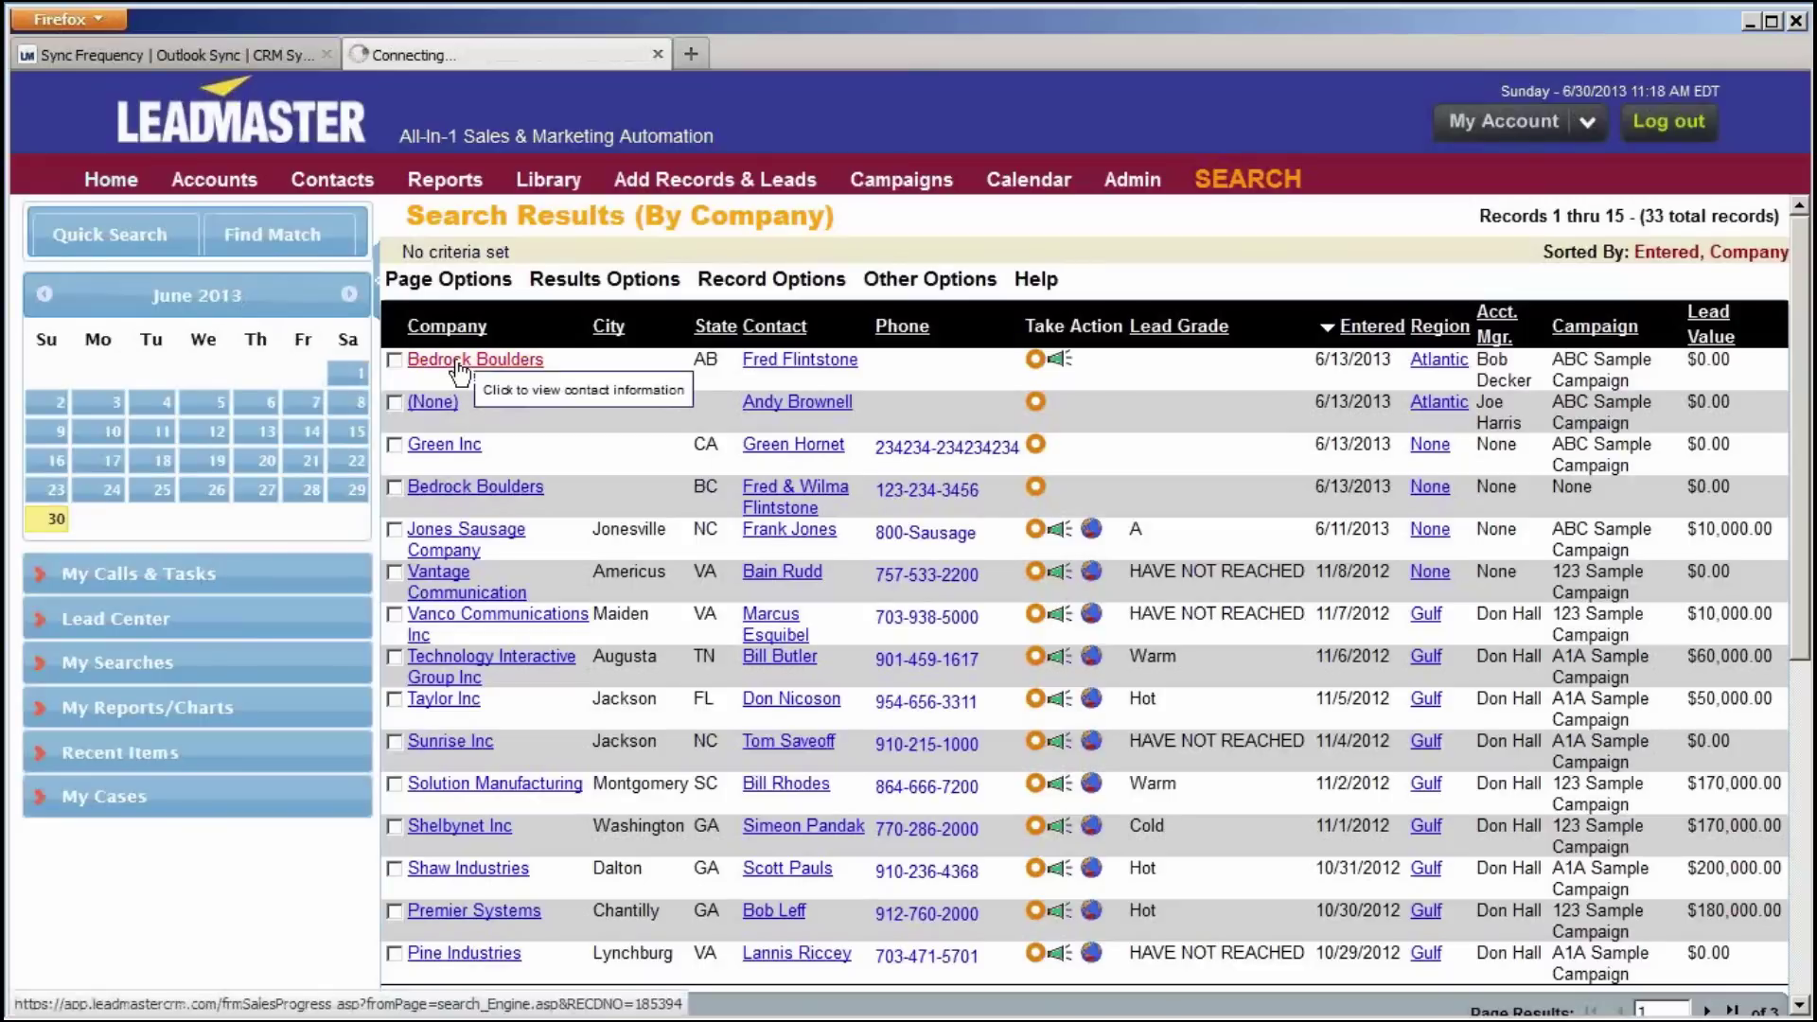
pyautogui.click(458, 365)
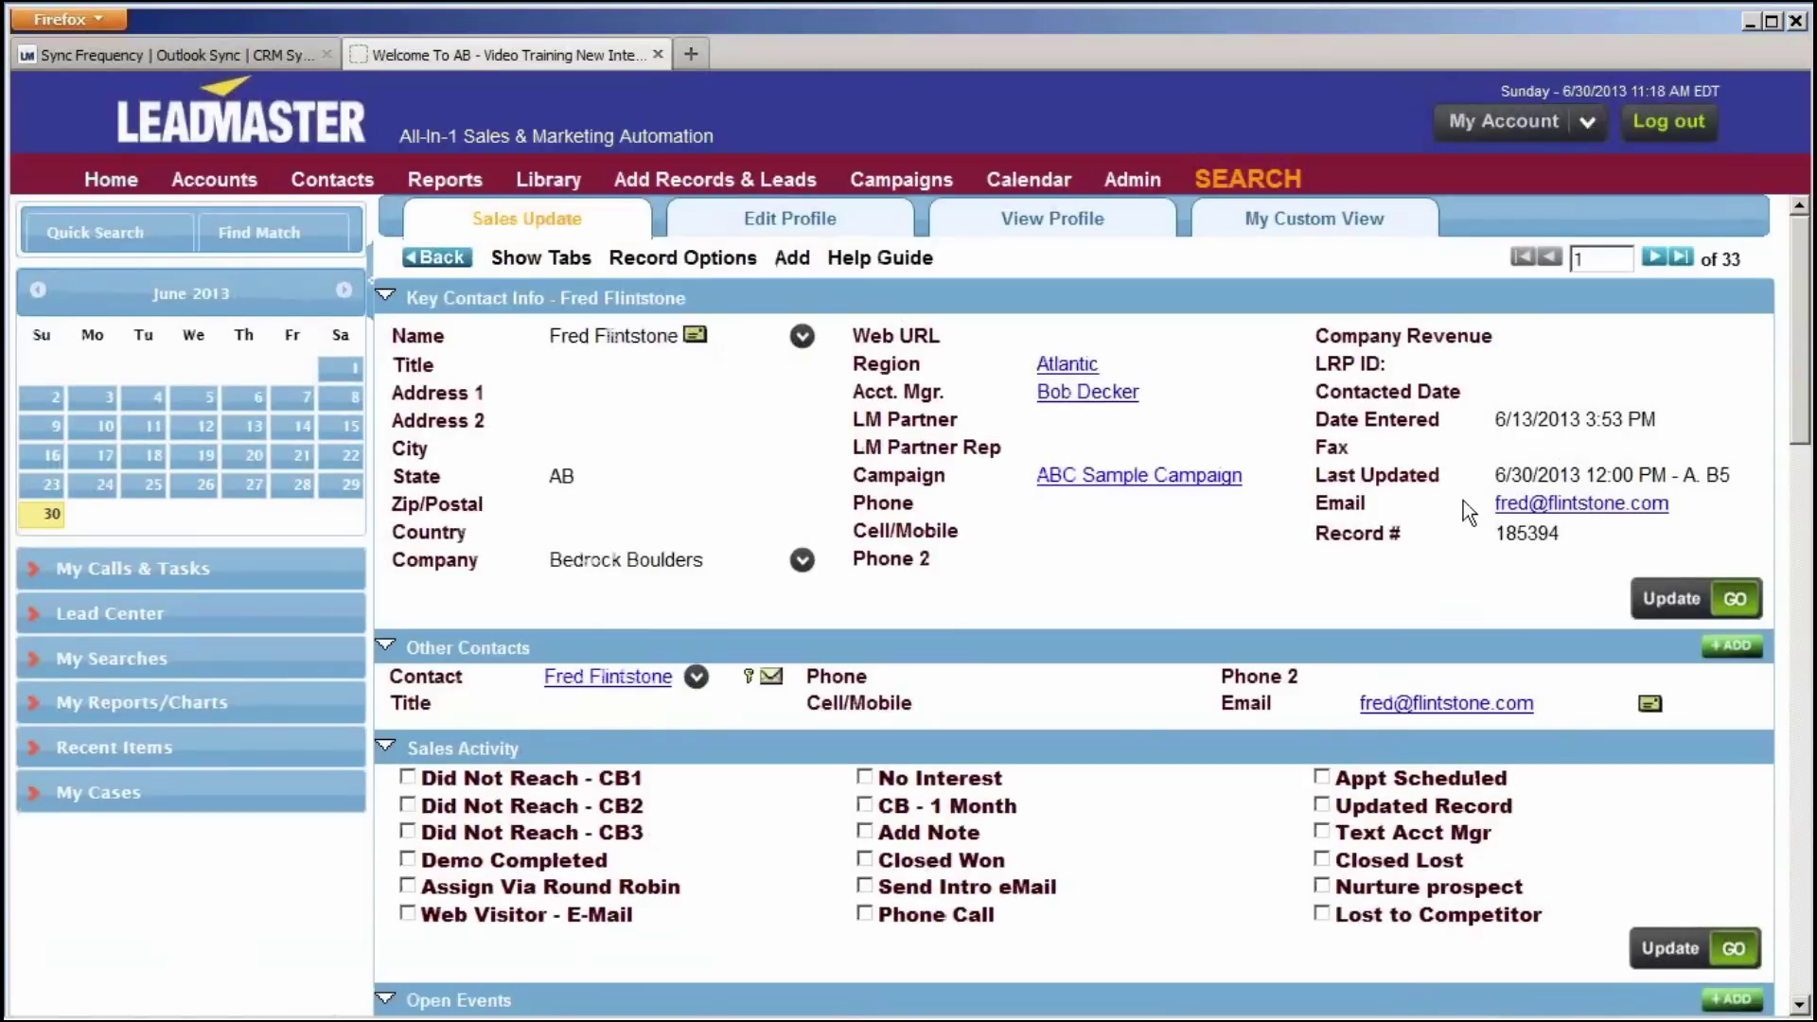
pyautogui.moveTo(1493, 503); pyautogui.dragTo(1673, 519)
pyautogui.click(1689, 507)
# Look over the contact's full details, then close them without saving
pyautogui.click(638, 683)
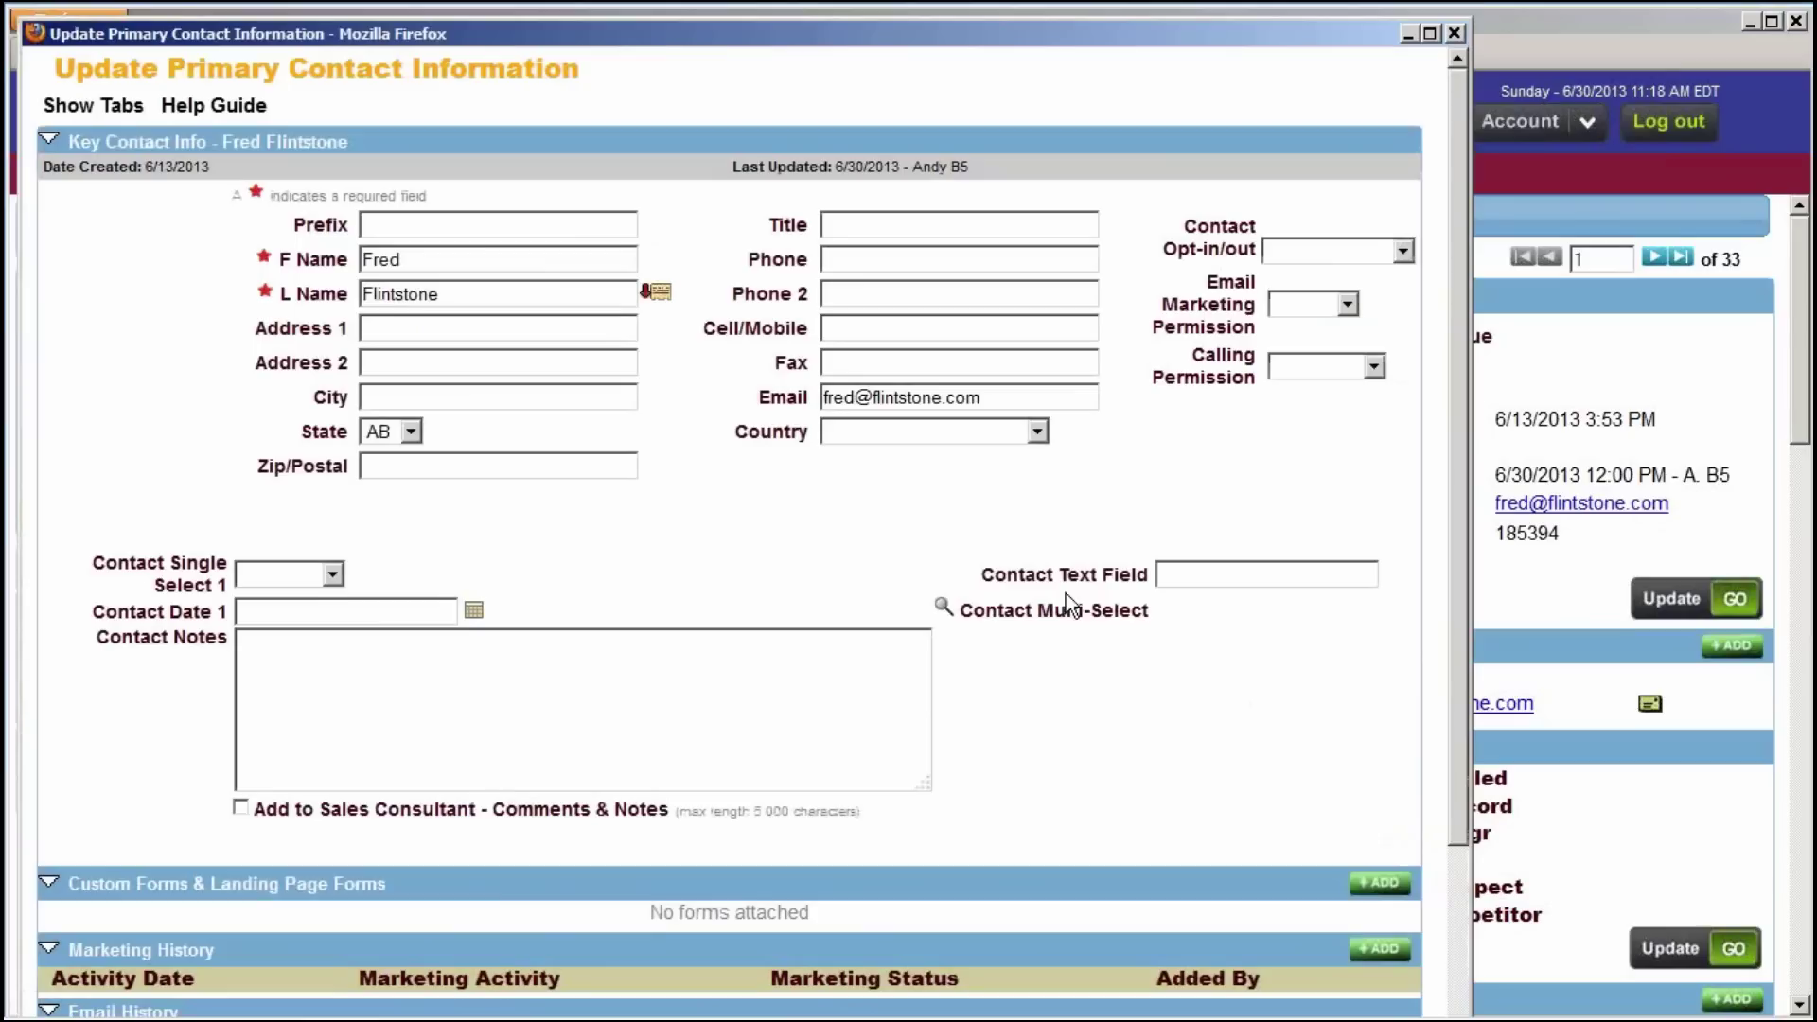
pyautogui.scroll(-4, 1065, 587)
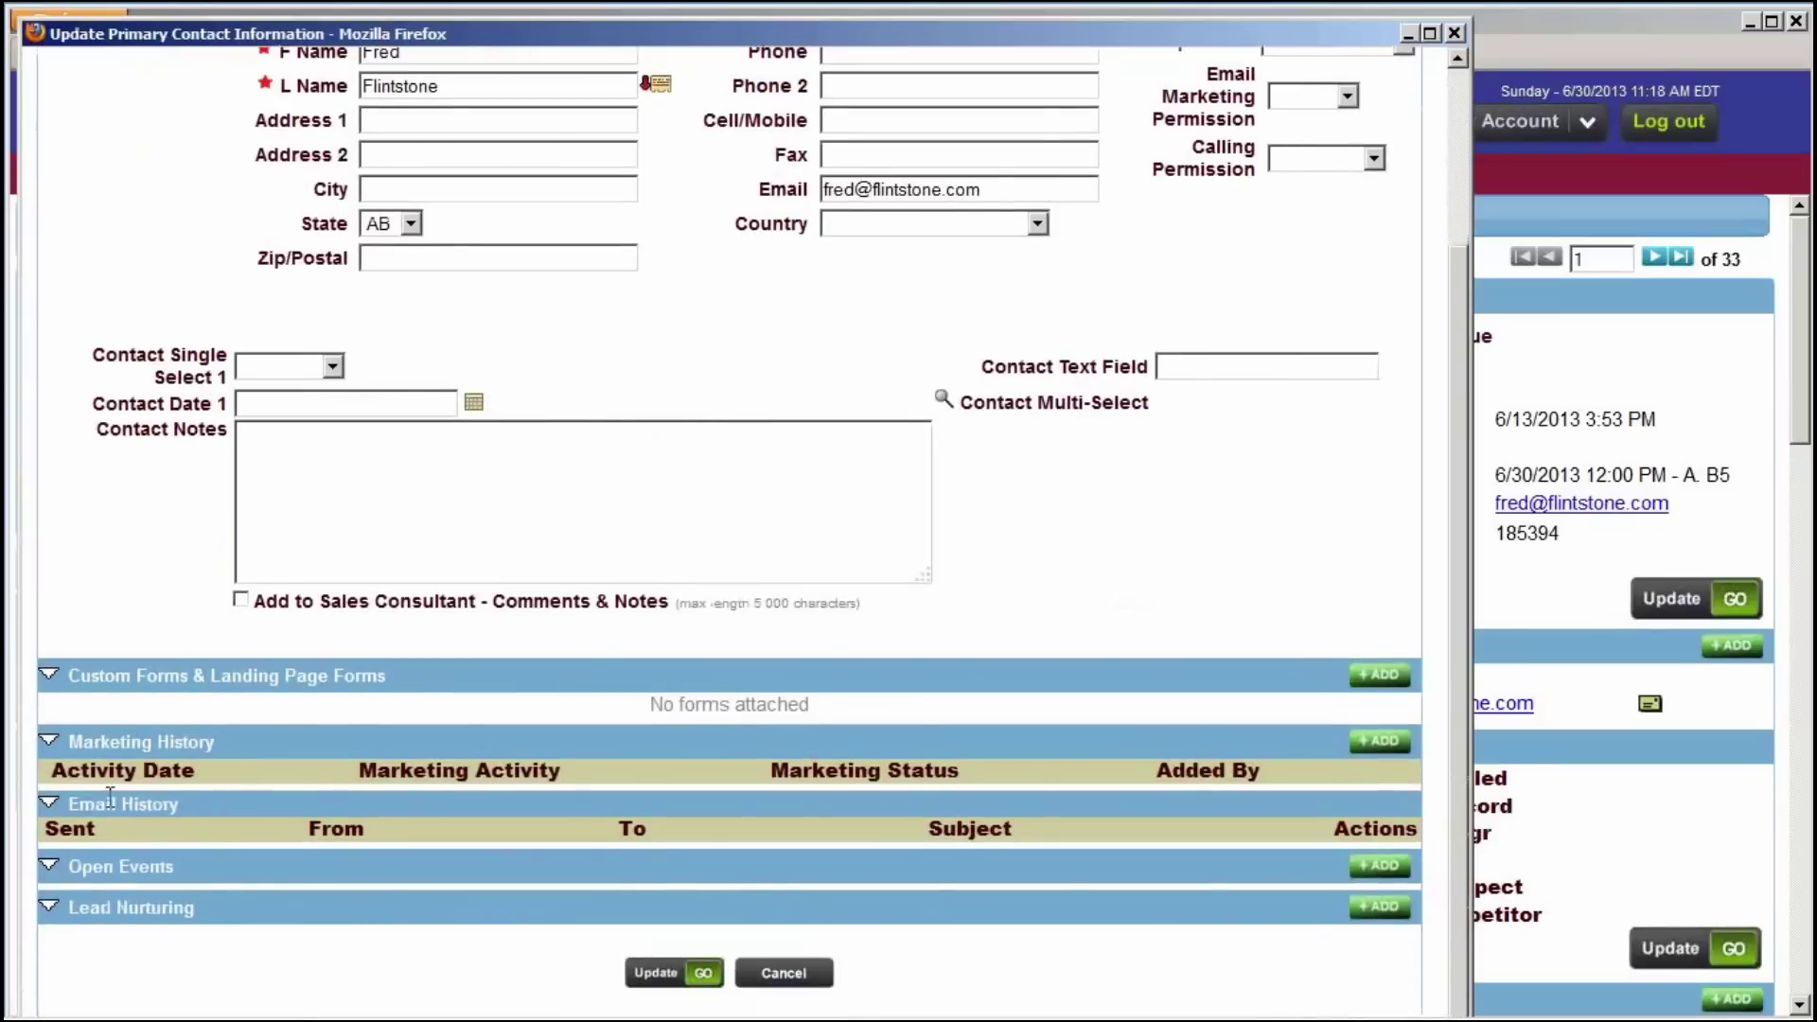
pyautogui.click(785, 974)
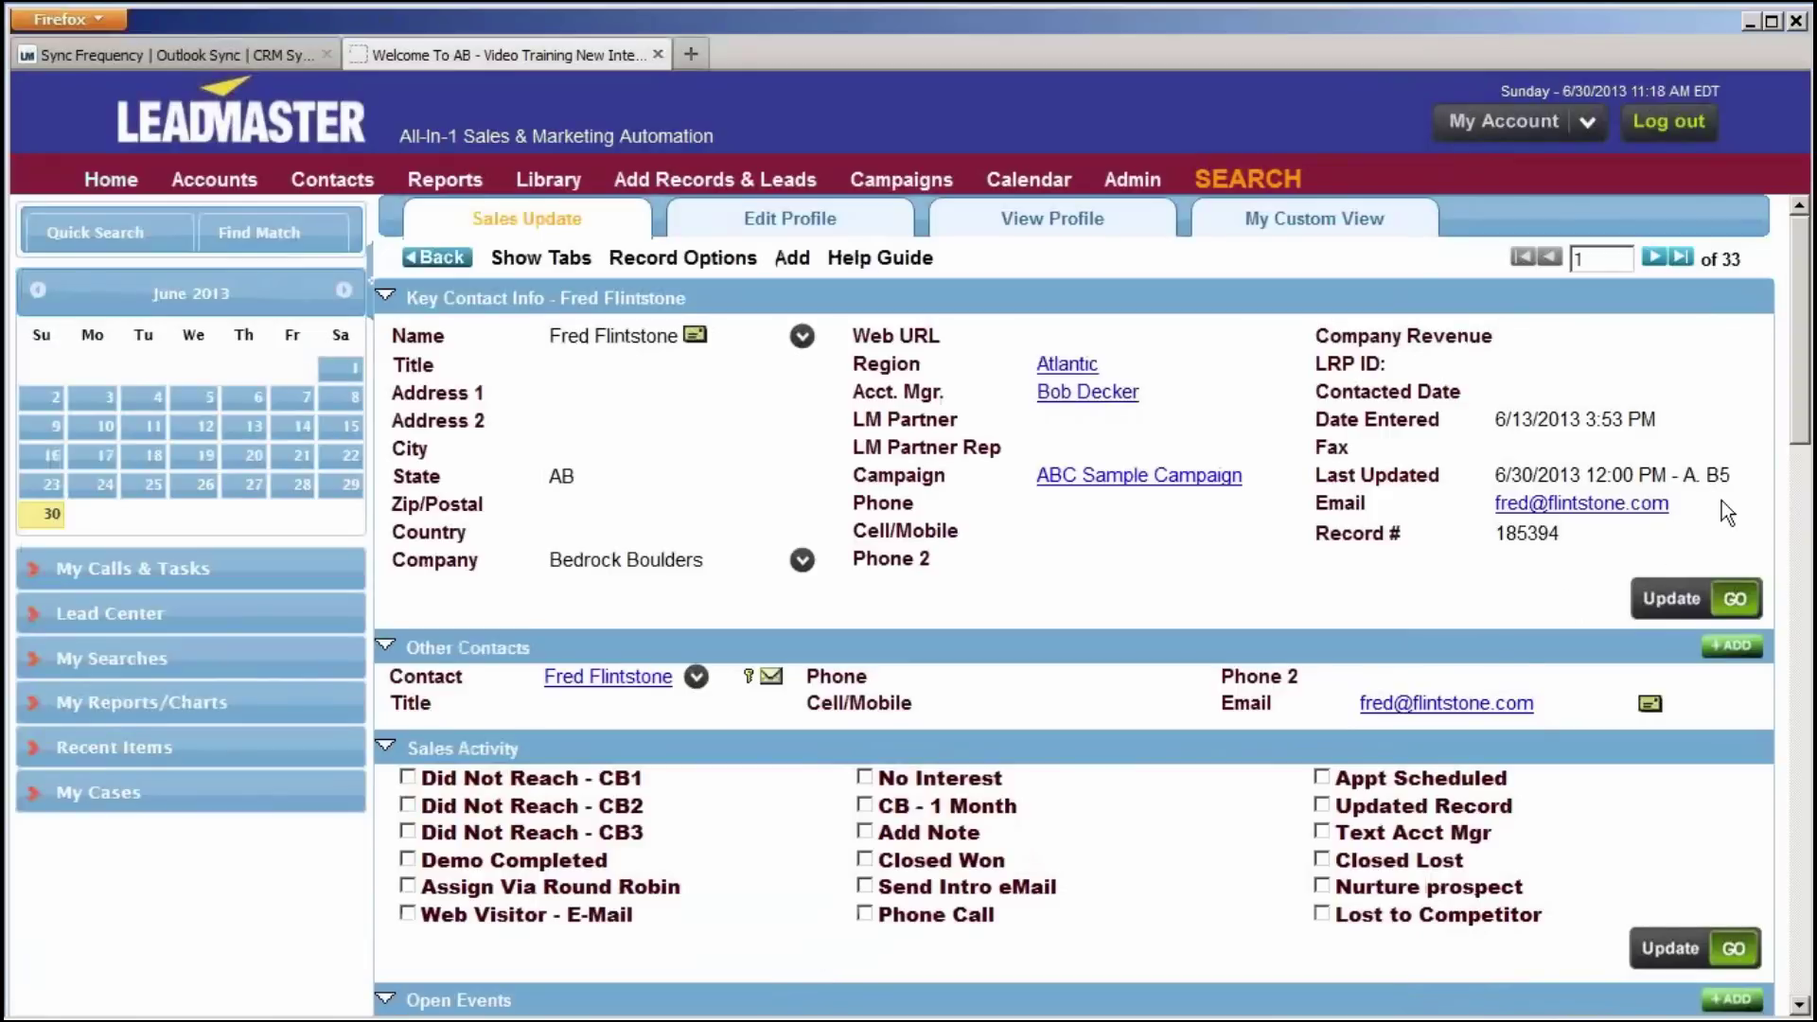
# Copy the contact's e-mail address and return to the blank Outlook message
pyautogui.moveTo(1670, 503); pyautogui.dragTo(1522, 511)
pyautogui.rightClick(1582, 509)
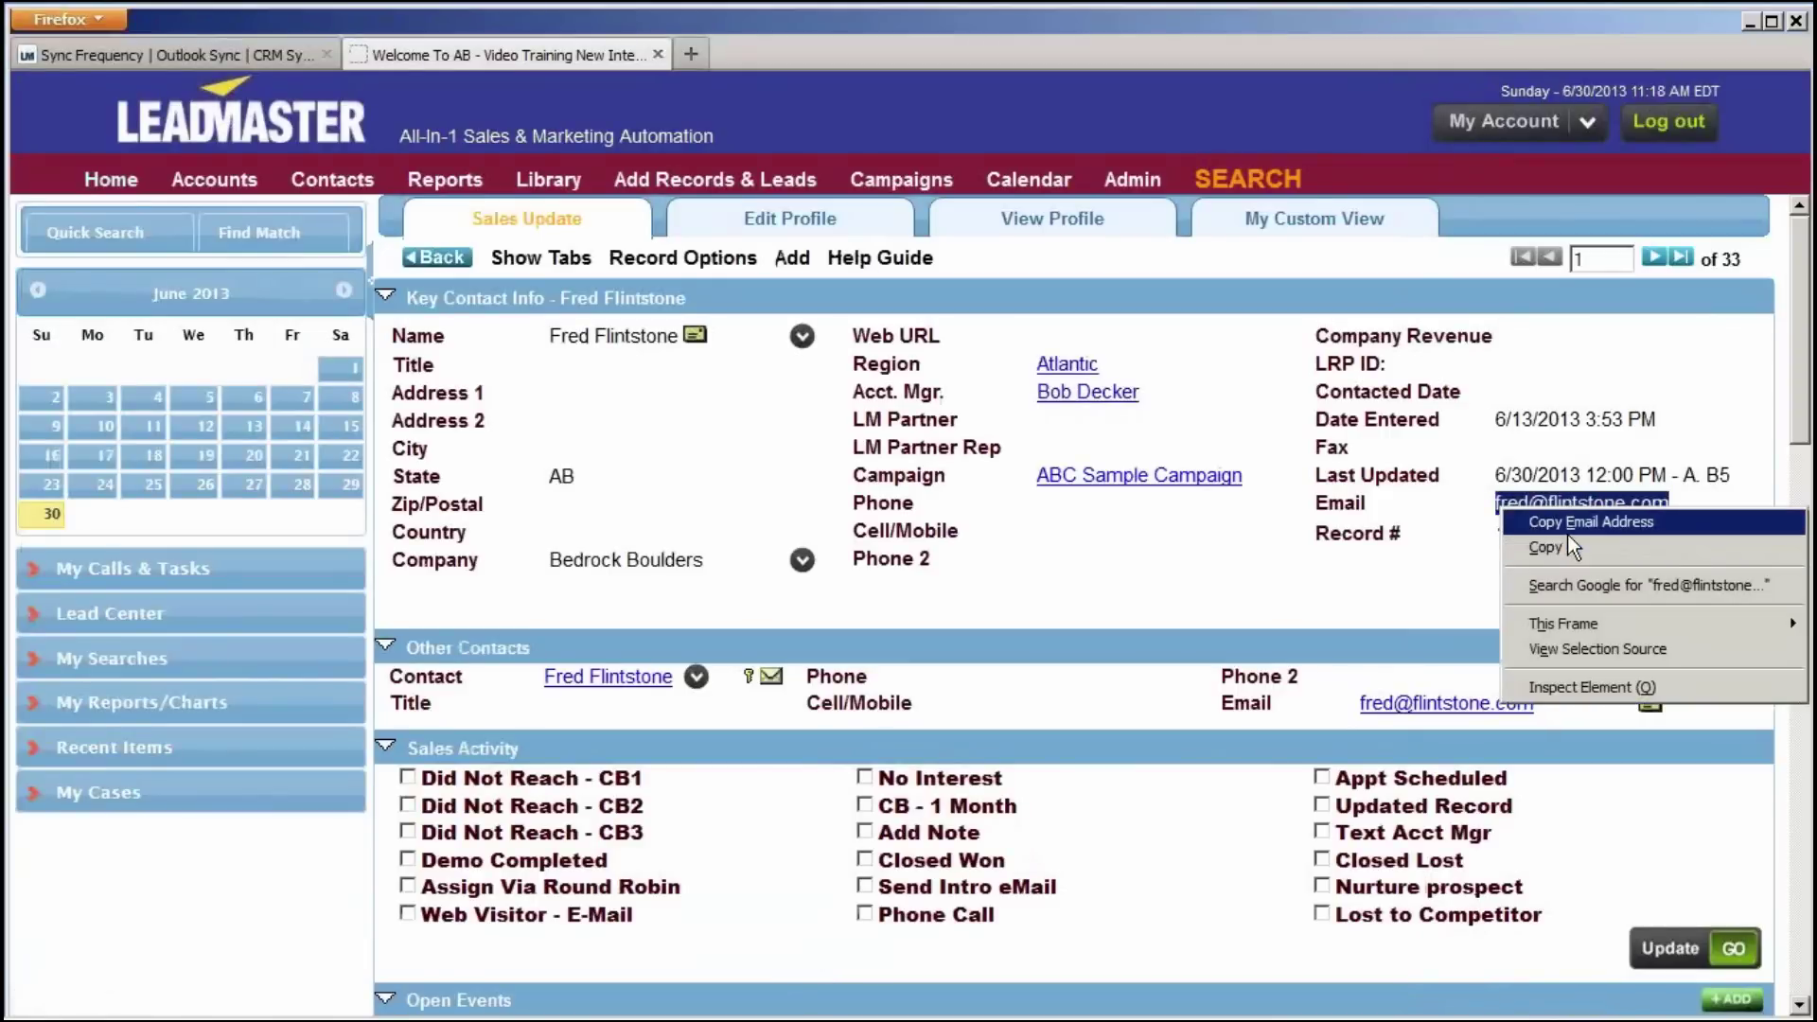
pyautogui.click(1545, 547)
pyautogui.click(958, 1002)
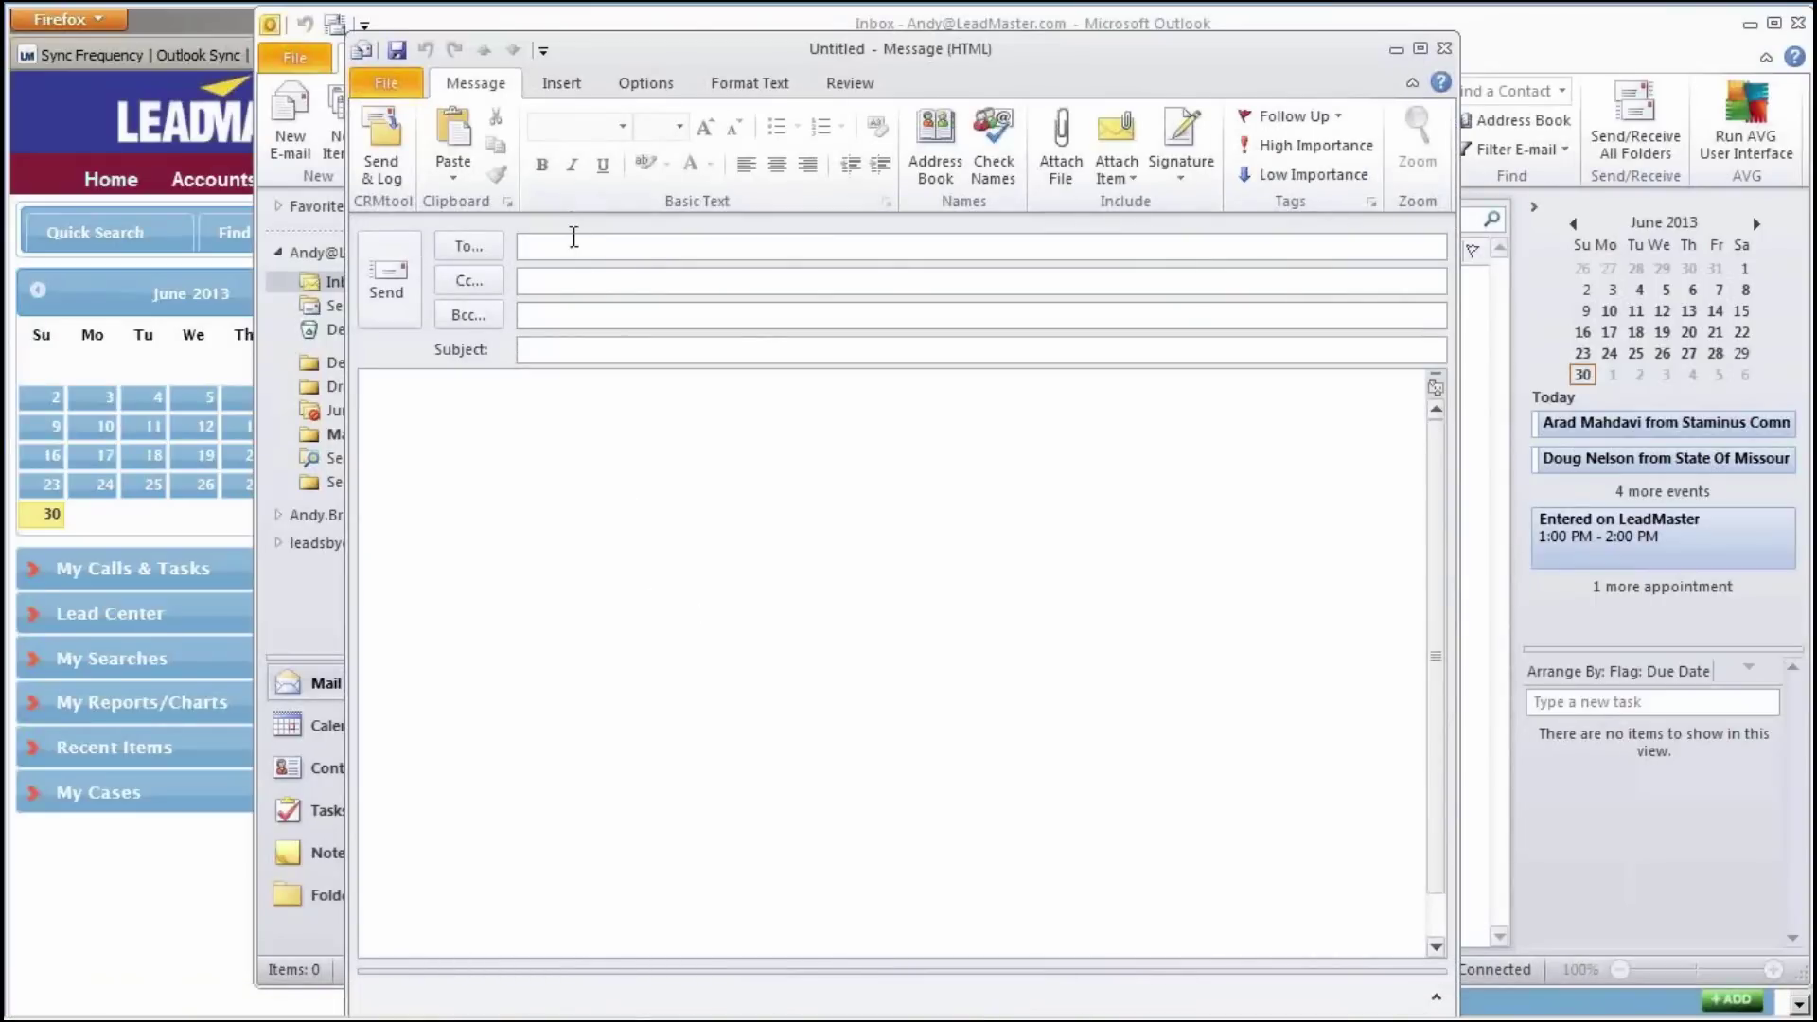
# Send the pasted address a greeting e-mail saying 'Thank you for your proposal.' via Send & Log
pyautogui.rightClick(573, 245)
pyautogui.click(615, 297)
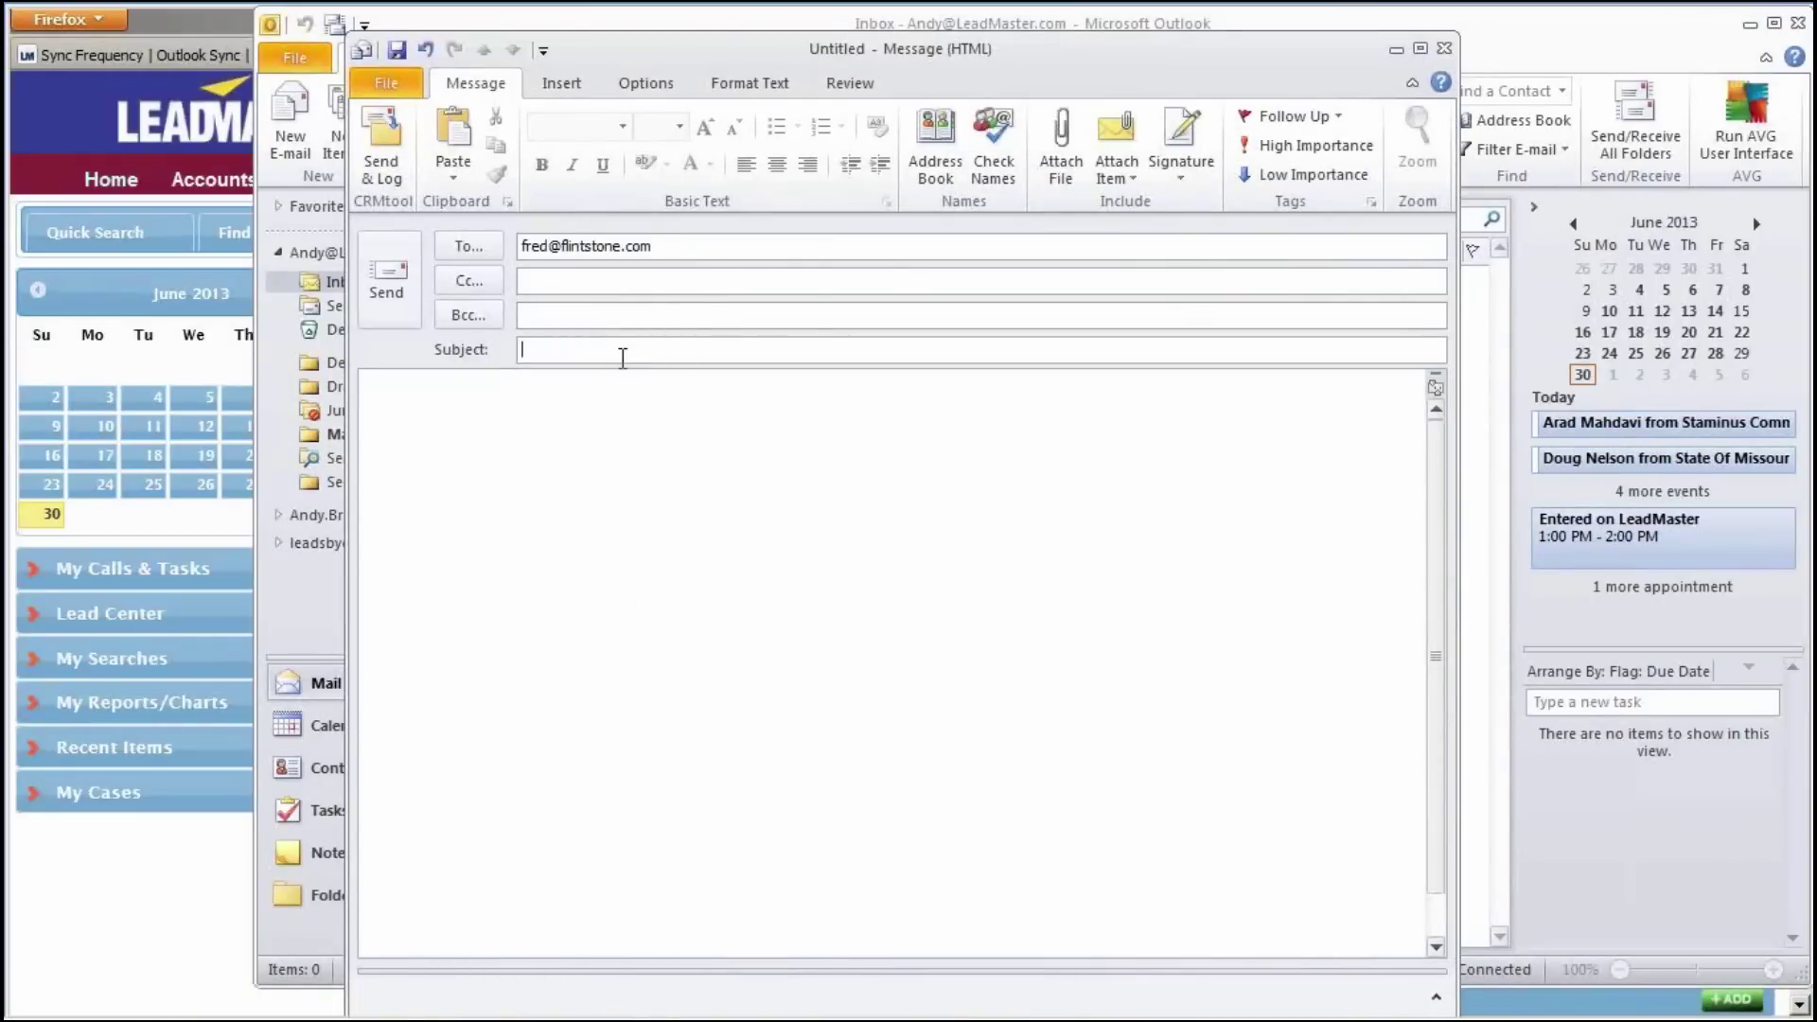
pyautogui.write('Hi Fred')
pyautogui.press('Tab')
pyautogui.write('Thank you for your proposal.')
pyautogui.press('Return')
pyautogui.press('Return')
pyautogui.write('Andy')
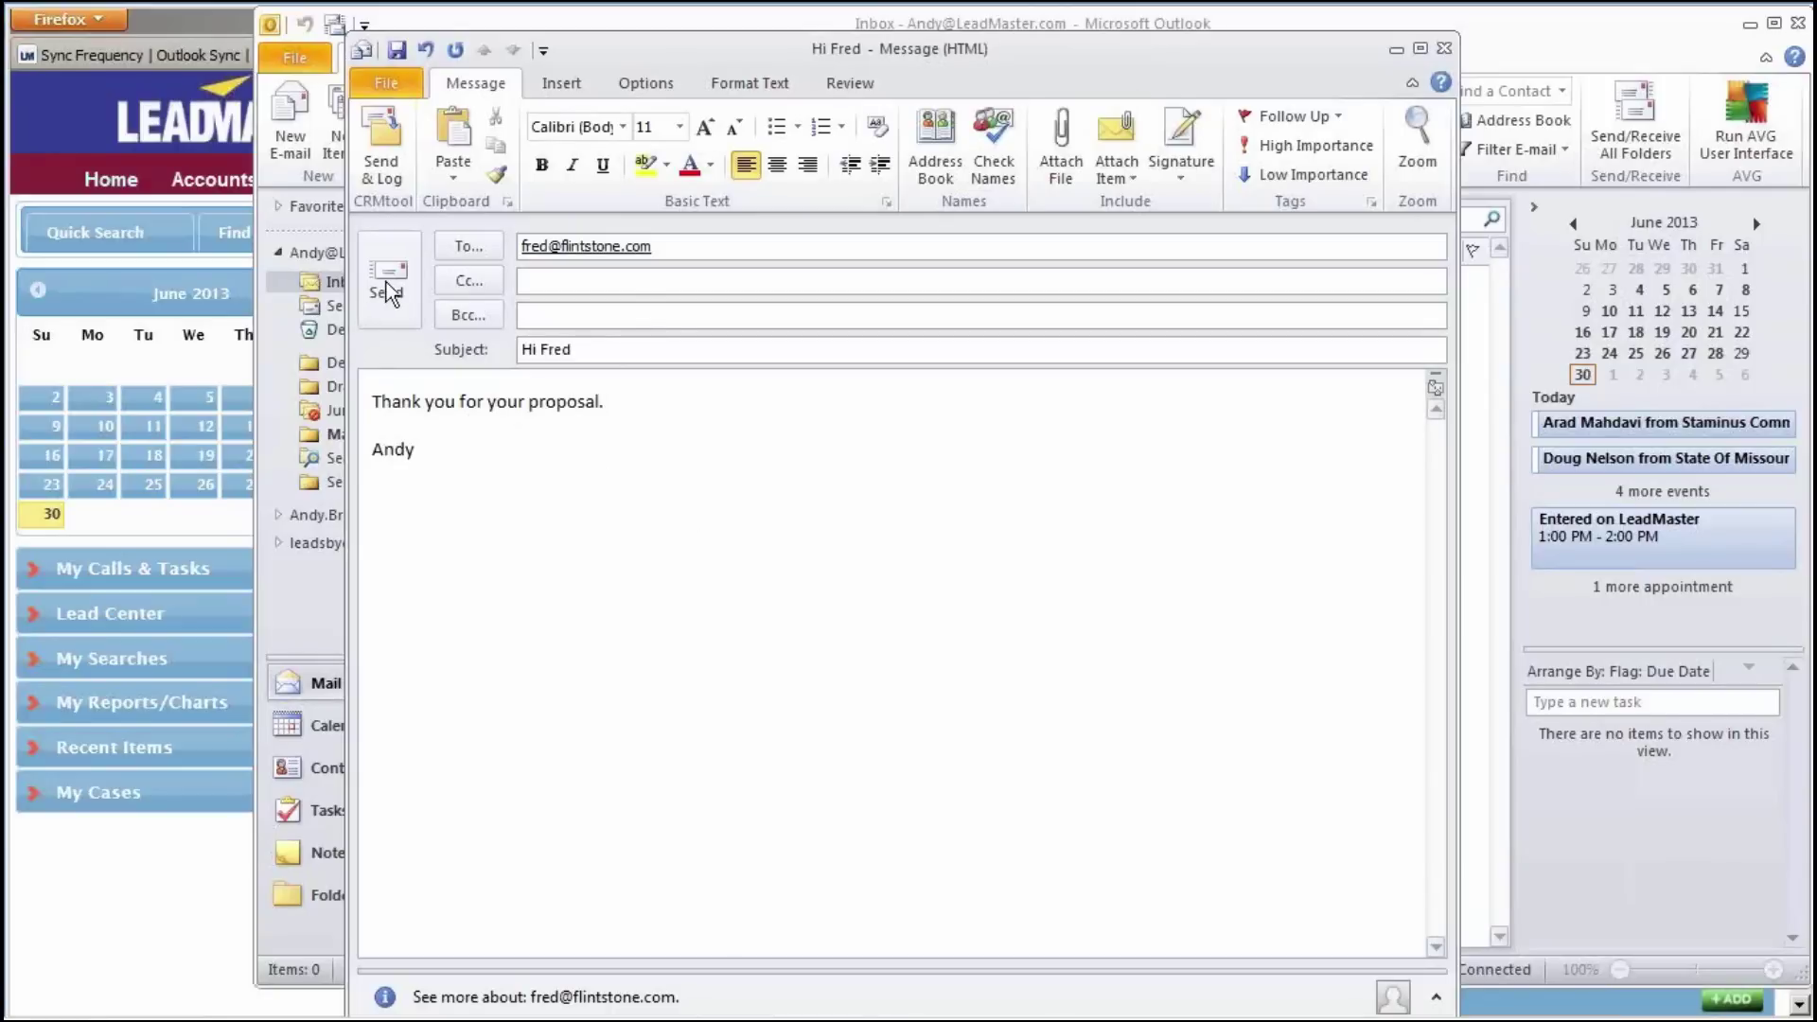
pyautogui.click(380, 144)
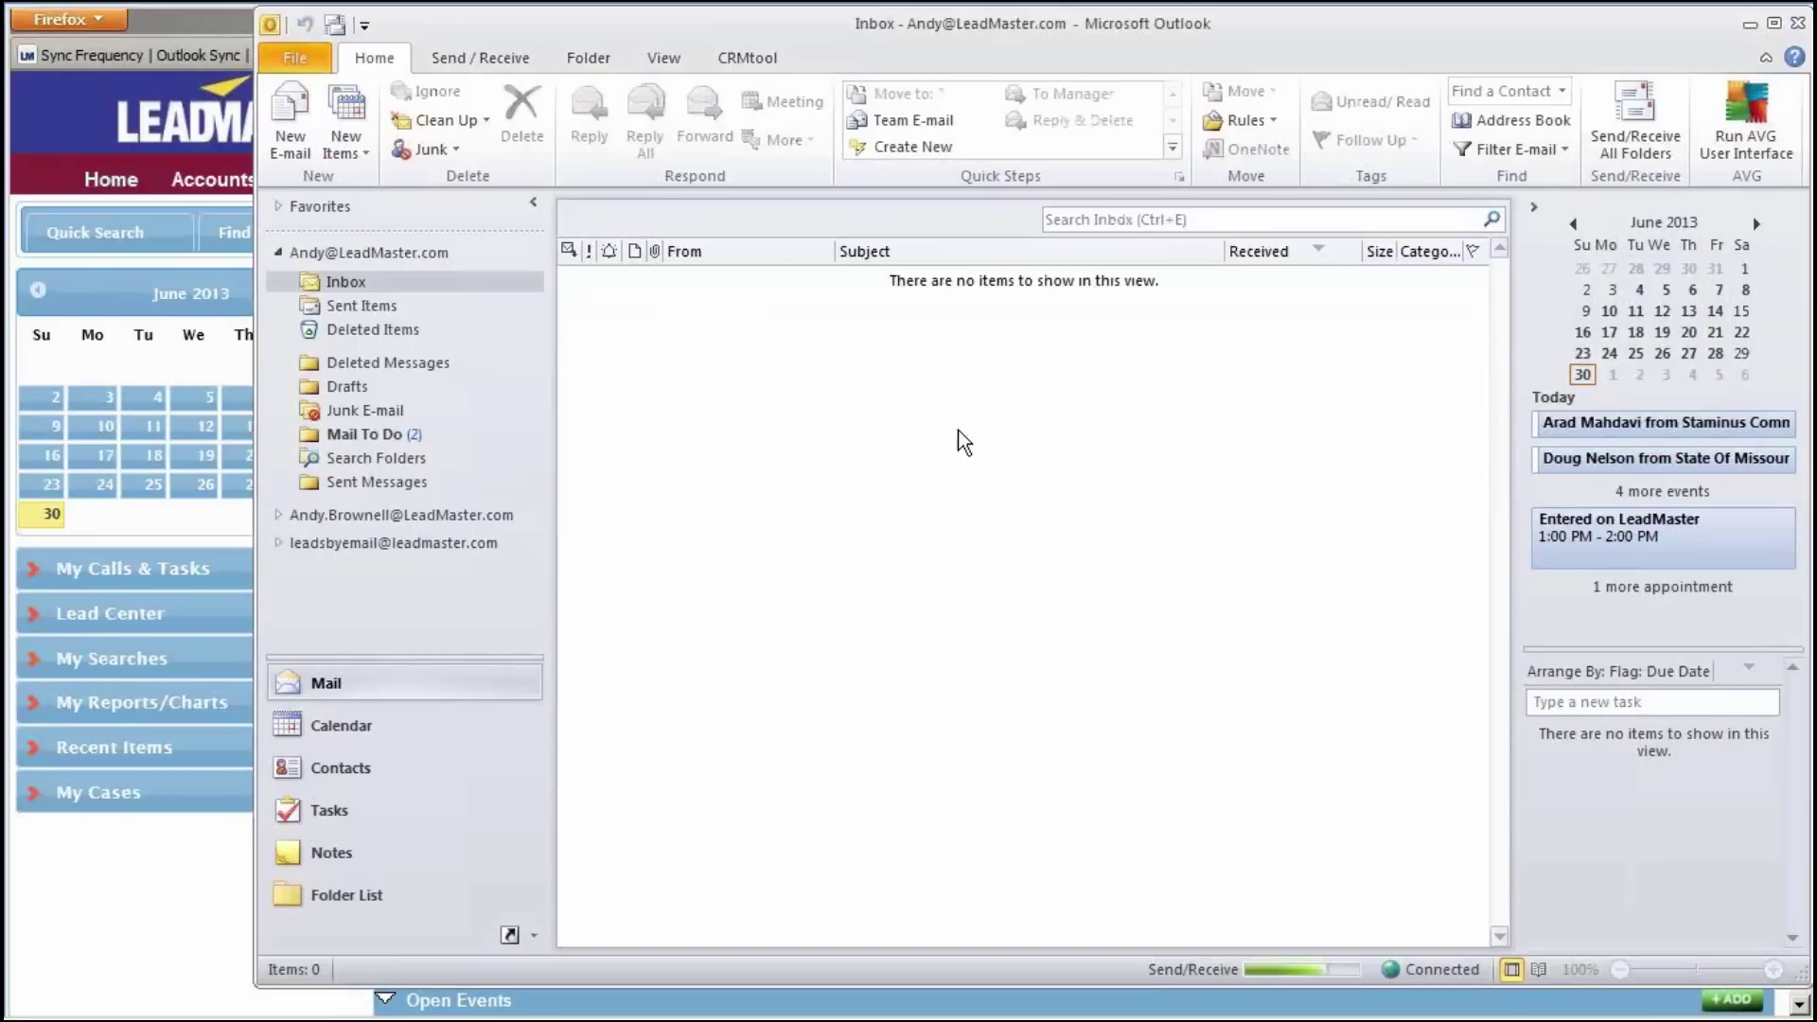
pyautogui.click(89, 918)
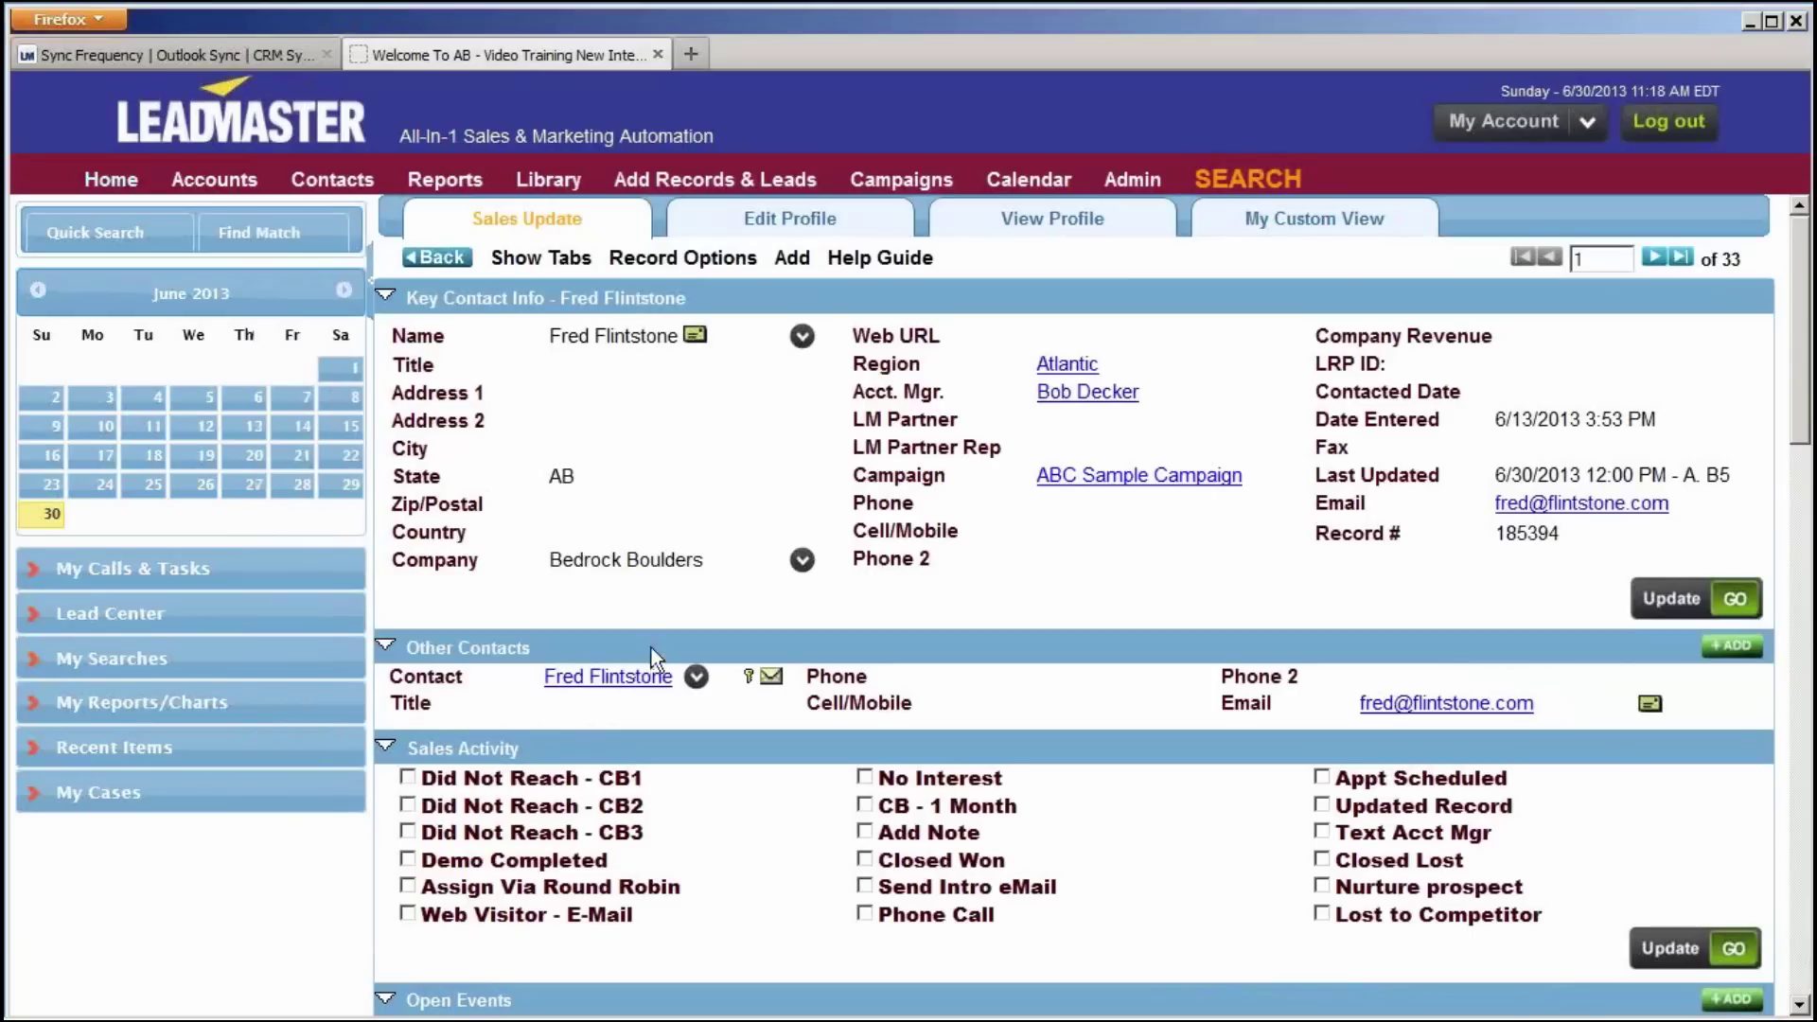
# Open the contact's full details and view the logged thank-you e-mail in Email History
pyautogui.click(606, 677)
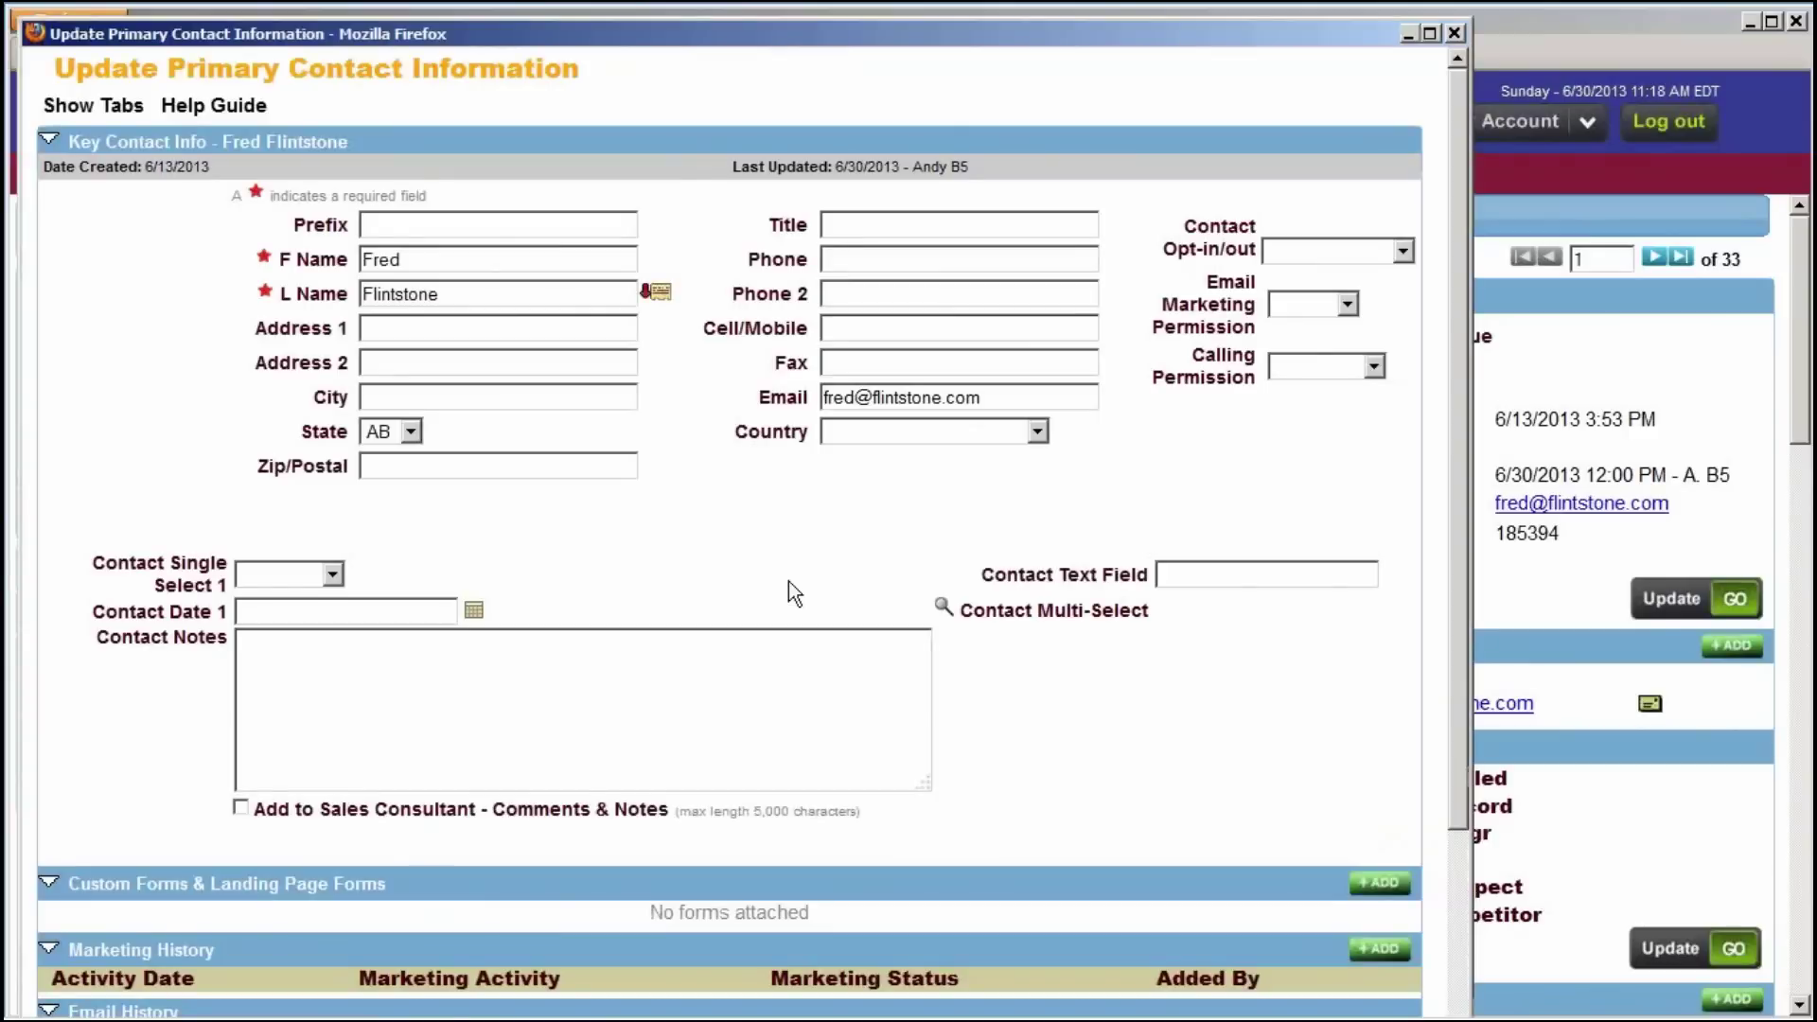
pyautogui.scroll(-4, 789, 581)
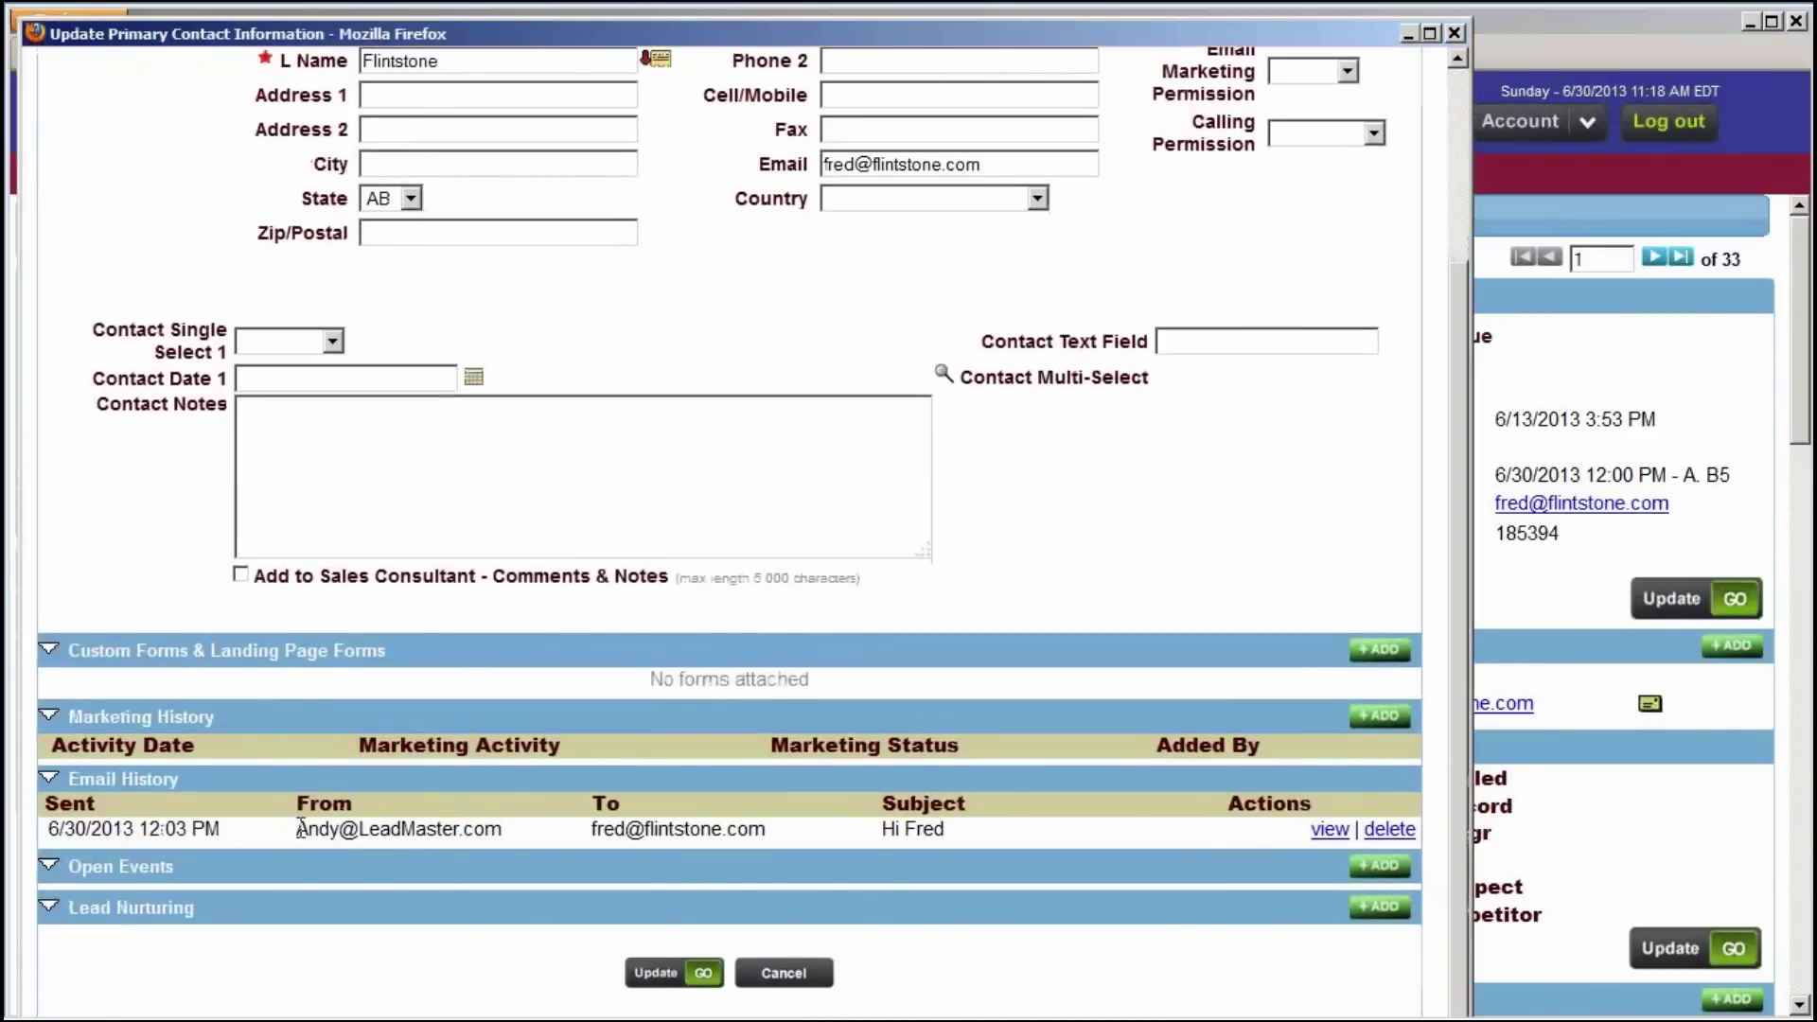
pyautogui.moveTo(300, 828); pyautogui.dragTo(786, 830)
pyautogui.click(1329, 831)
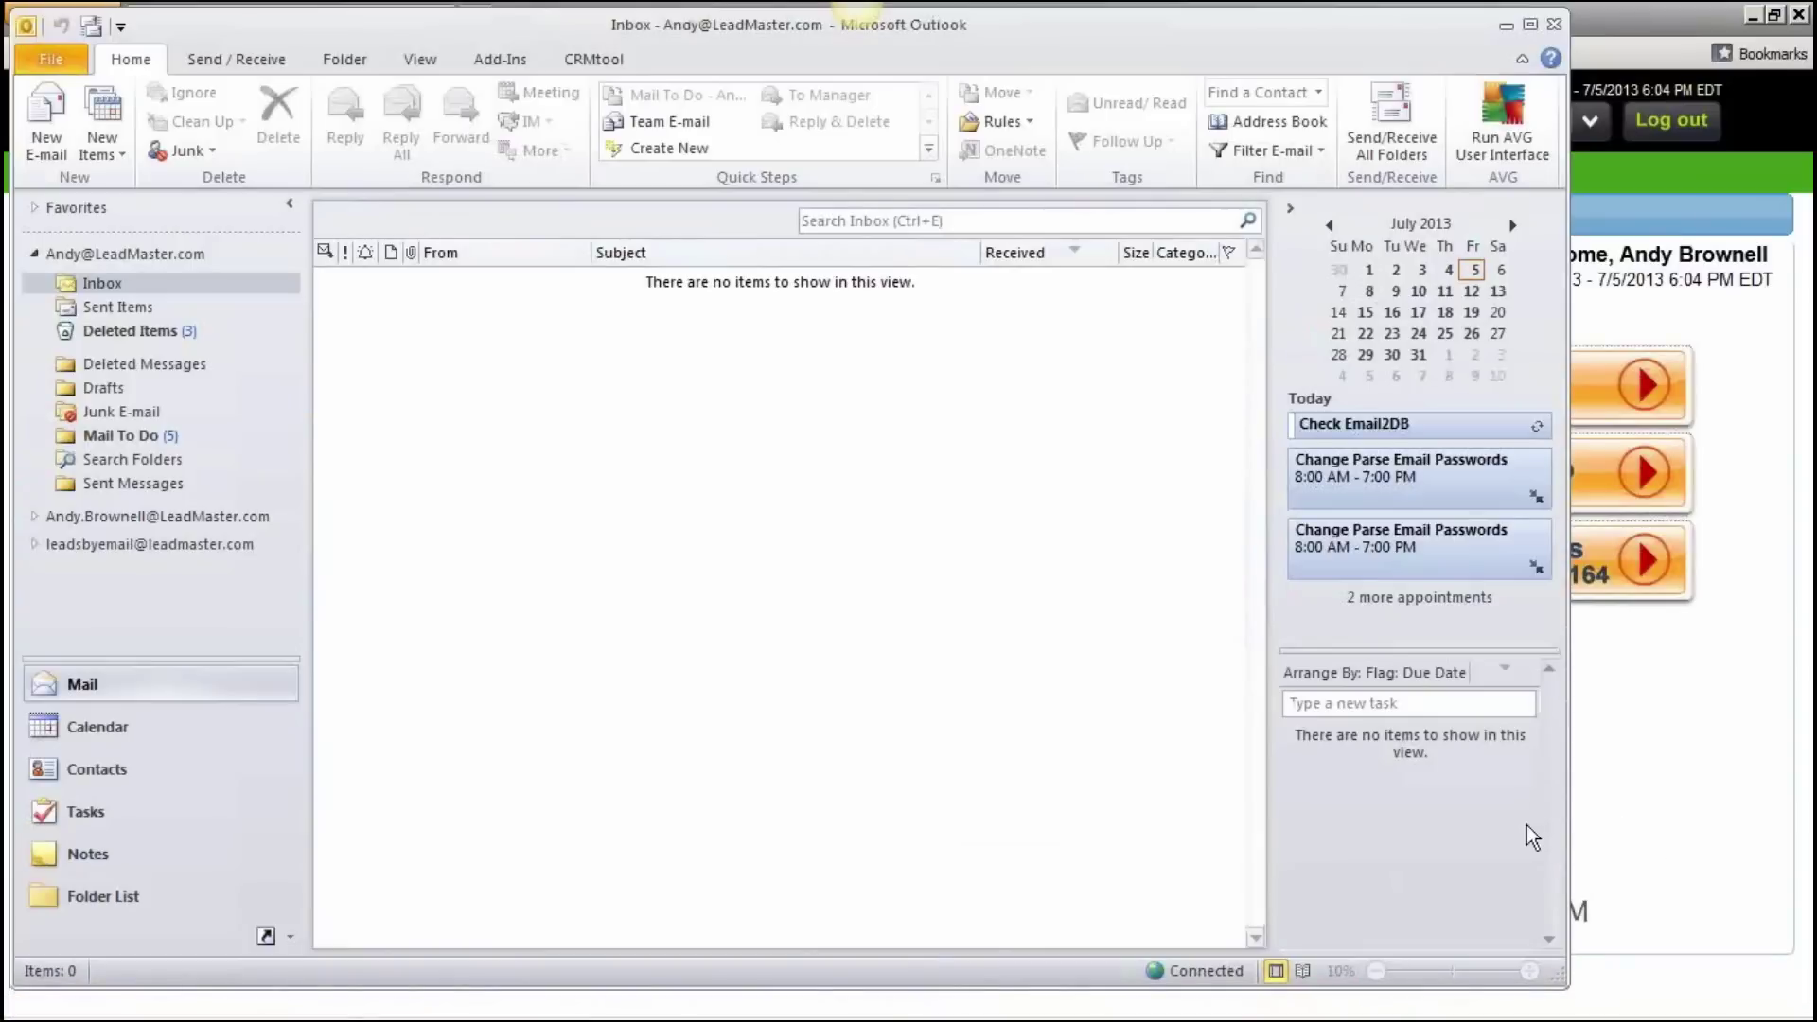
# Open Filing Cabinet - Email History from the Leads & File Cabinet section
pyautogui.click(1648, 812)
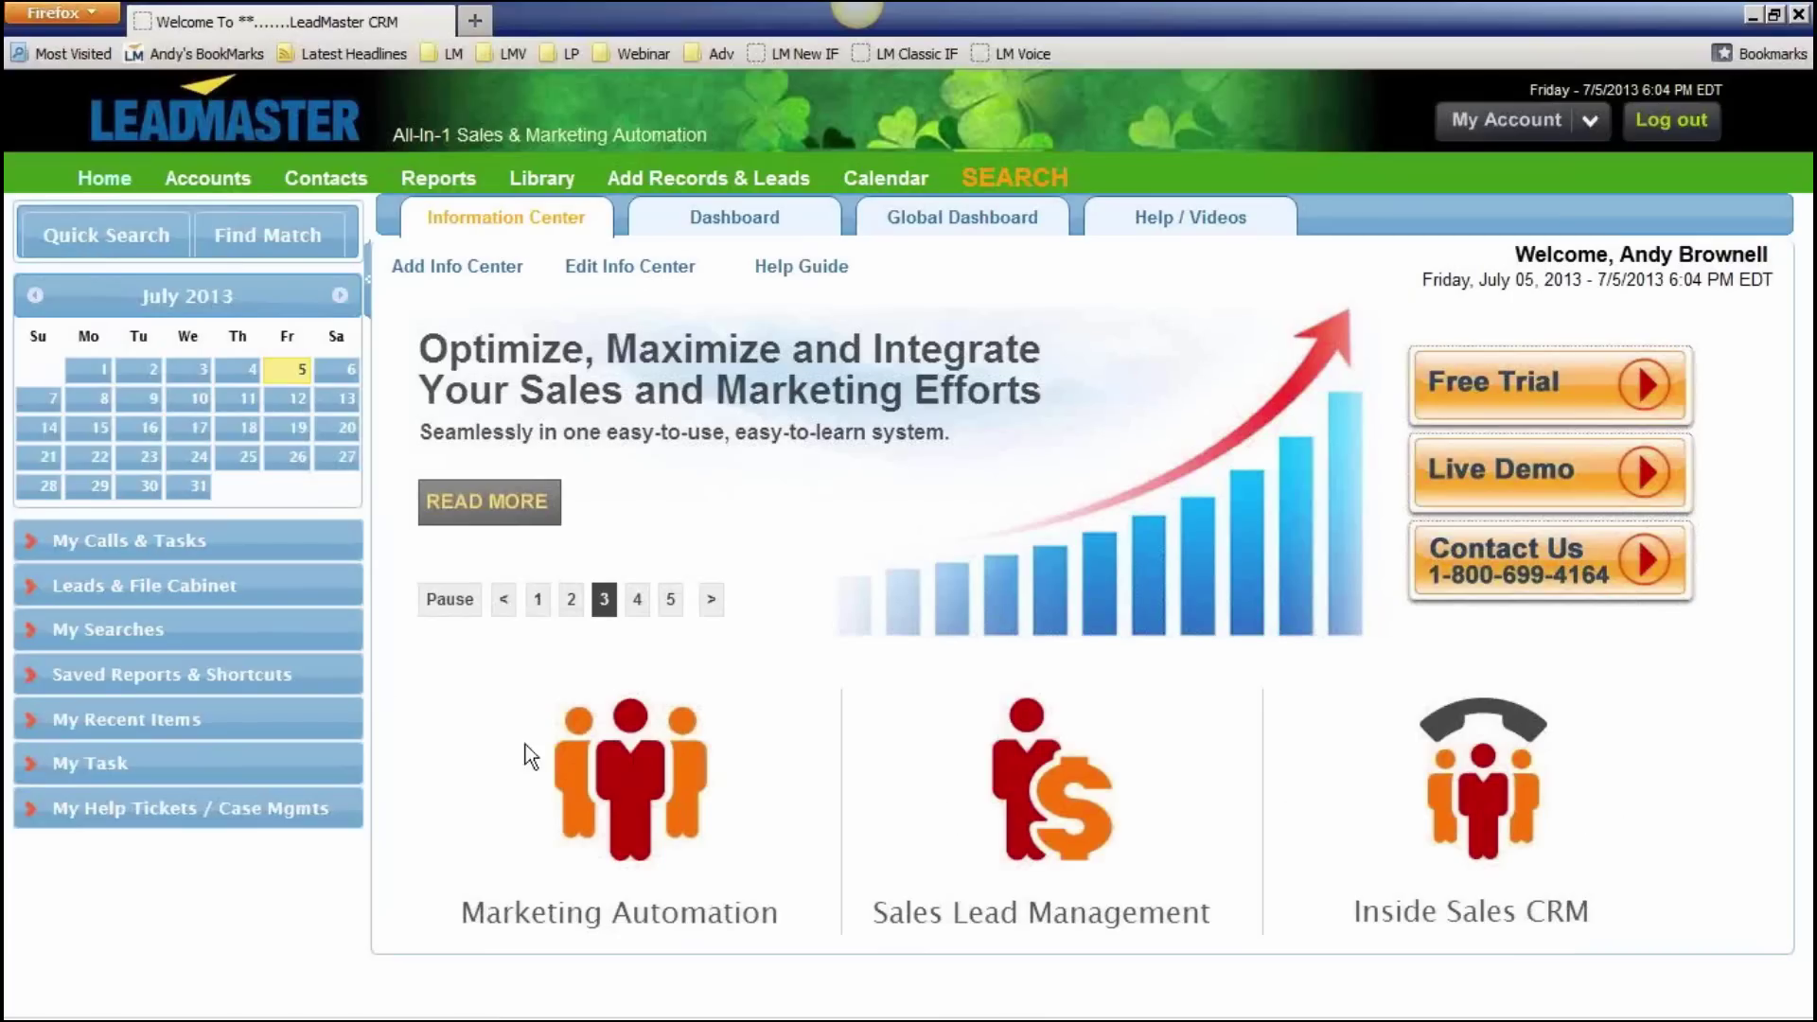
pyautogui.click(232, 598)
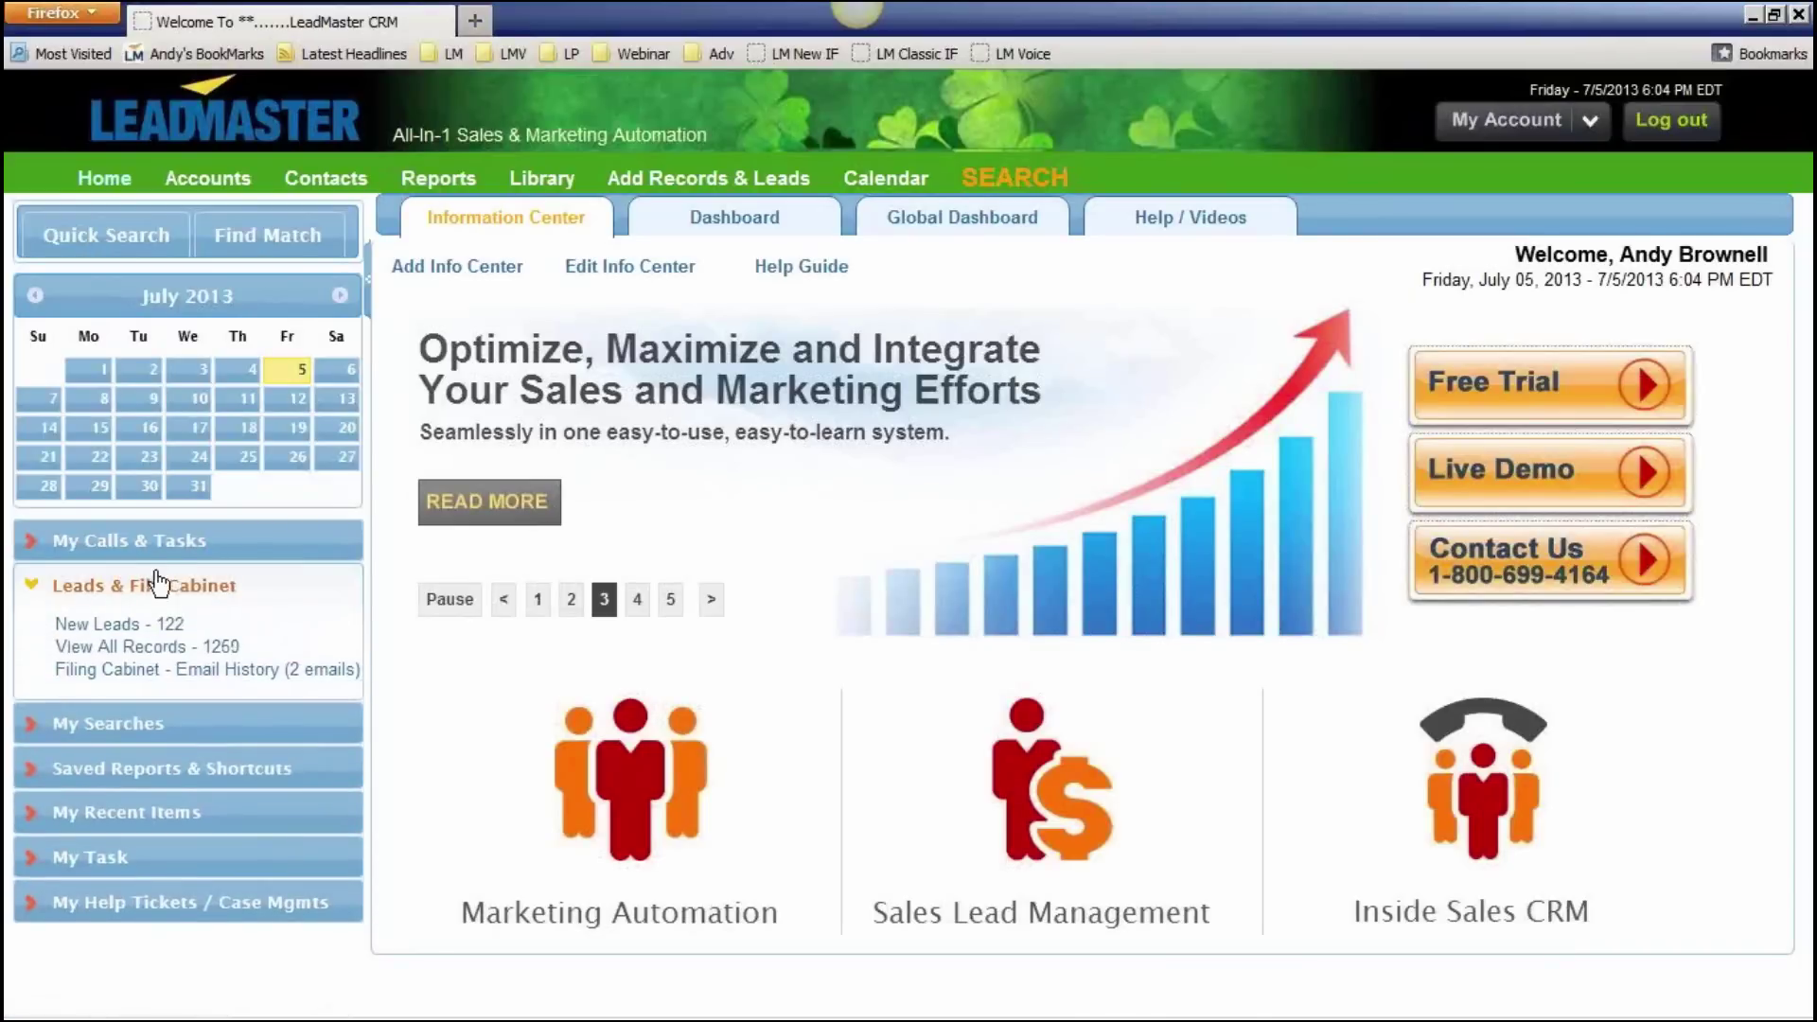
pyautogui.click(130, 674)
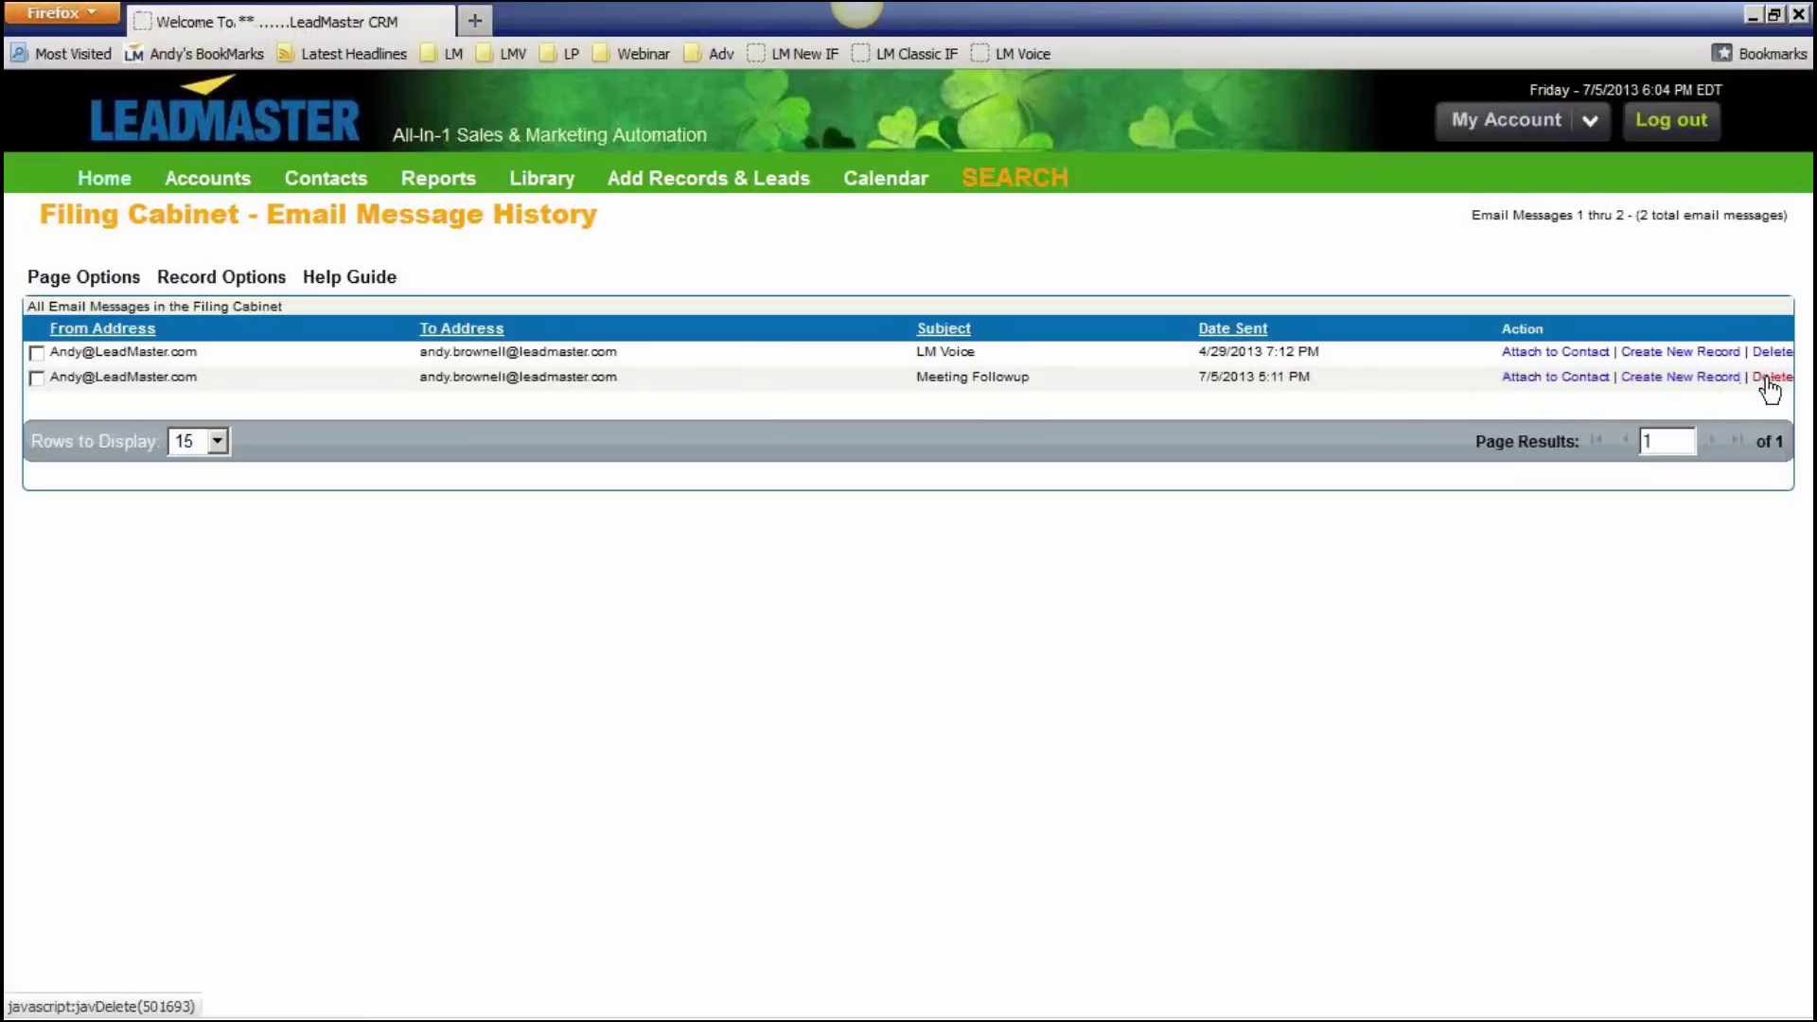
# Attach the Meeting Followup e-mail to a contact found by company search 'LeadMaster'
pyautogui.click(1571, 378)
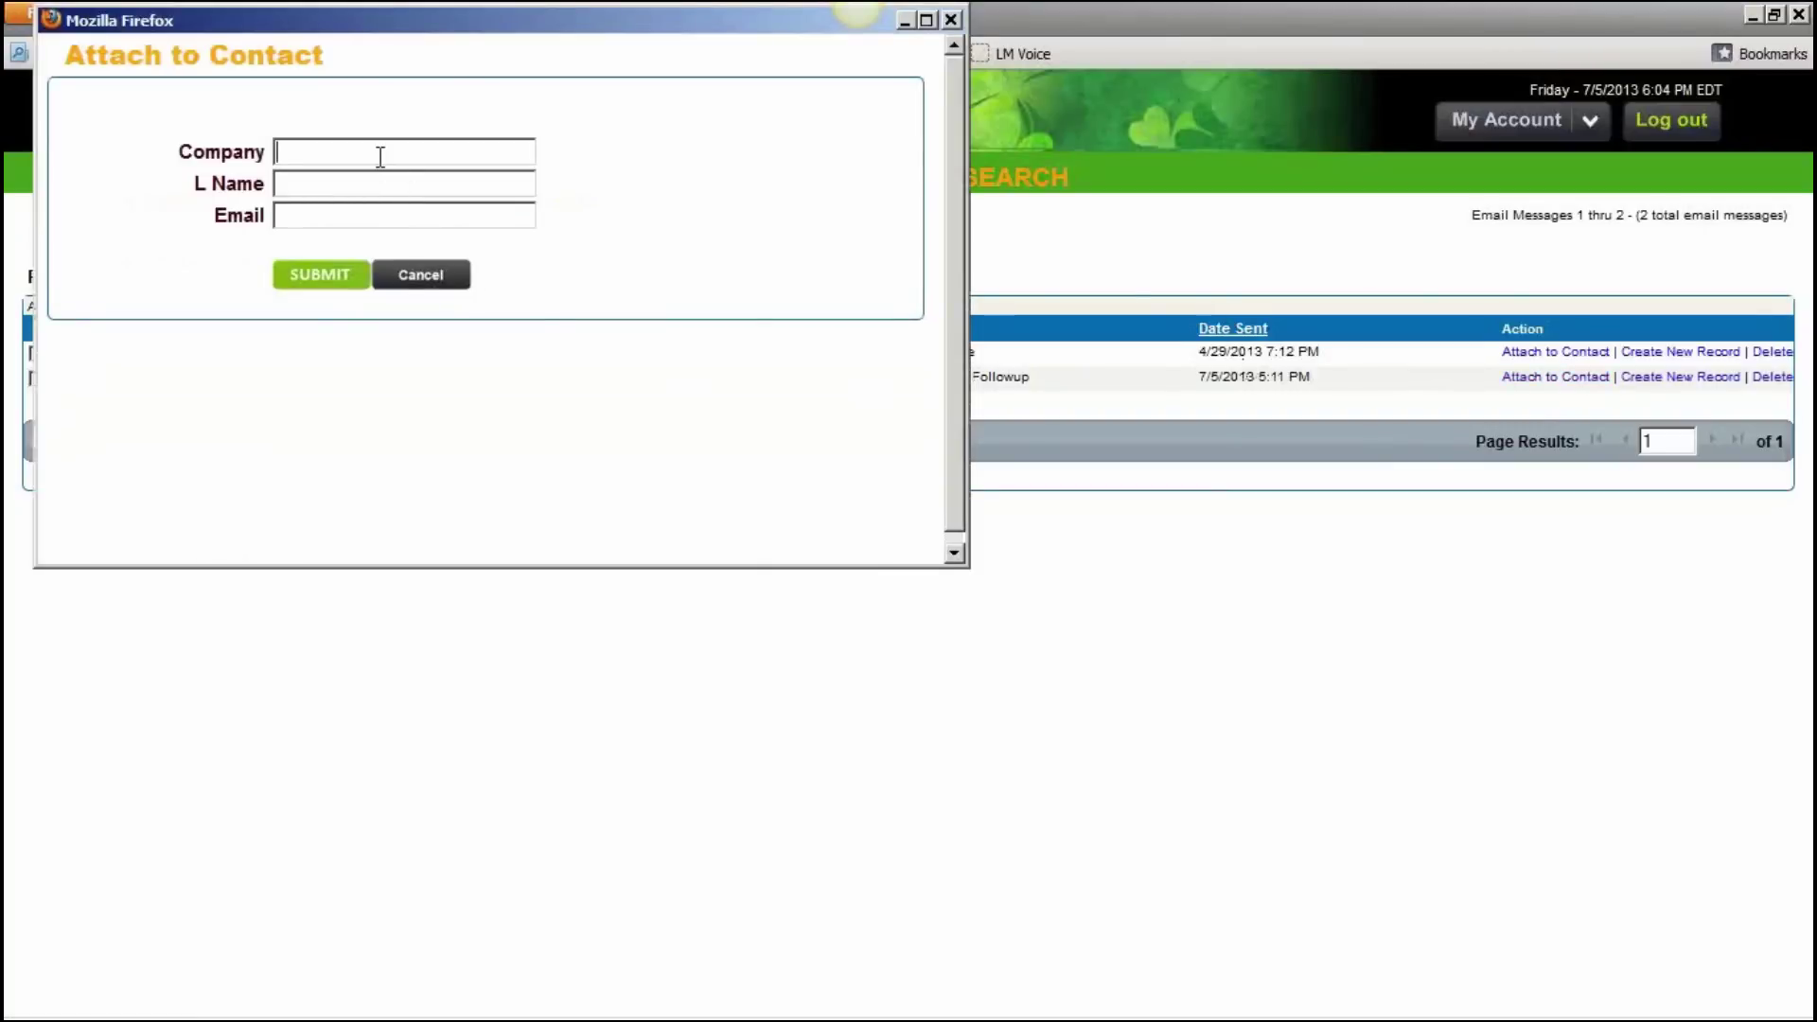
pyautogui.write('LeadMaster')
pyautogui.click(315, 274)
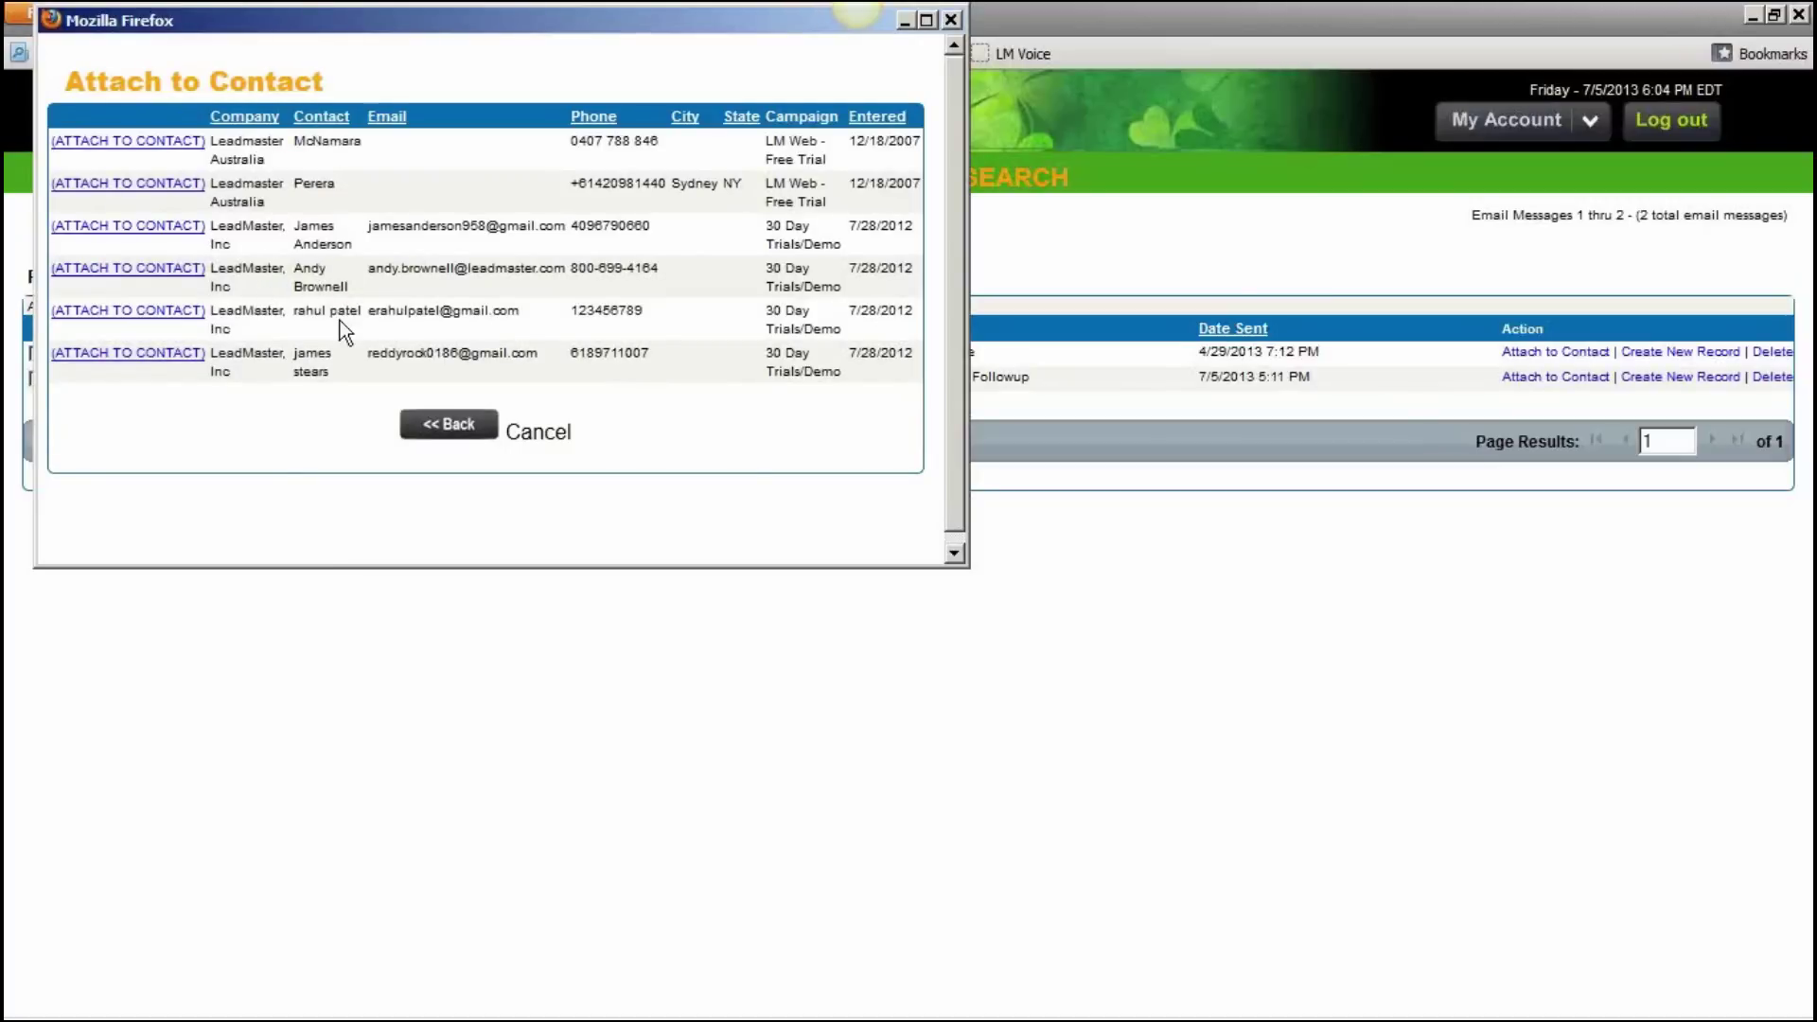
pyautogui.click(152, 276)
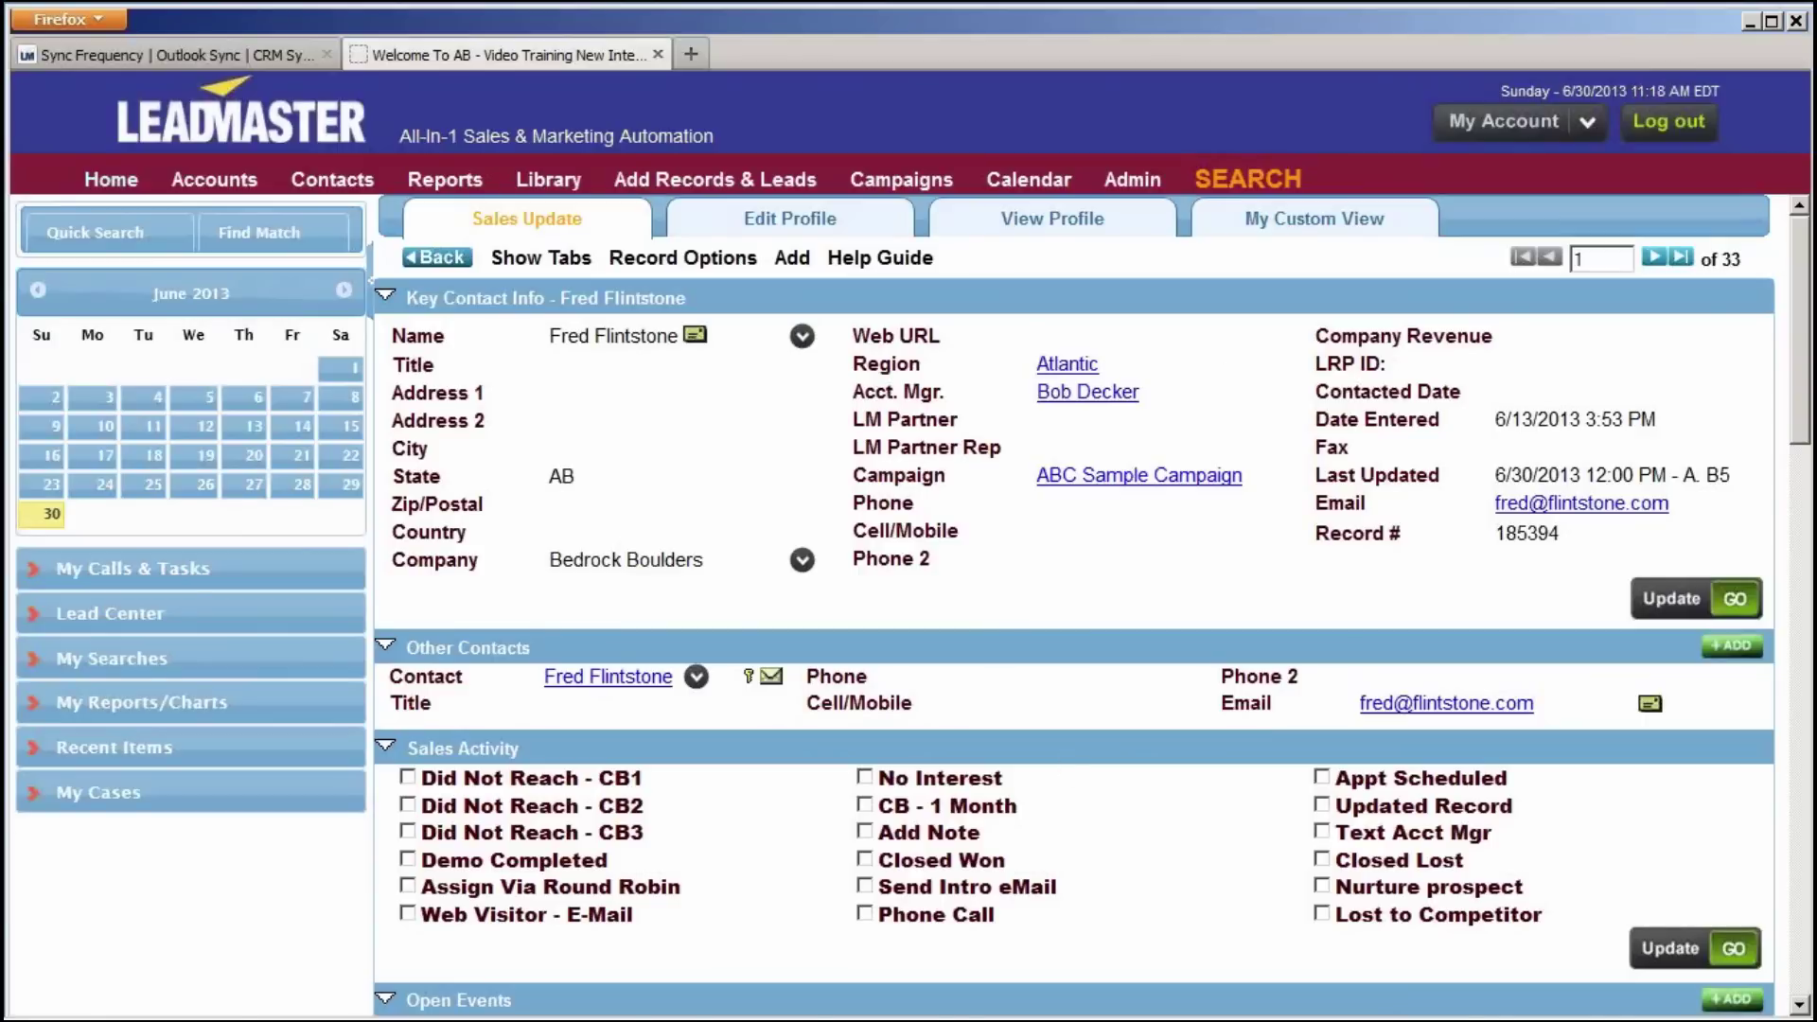
# Close Outlook completely and open the Computer window listing drives C: and D:
pyautogui.moveTo(960, 1010)
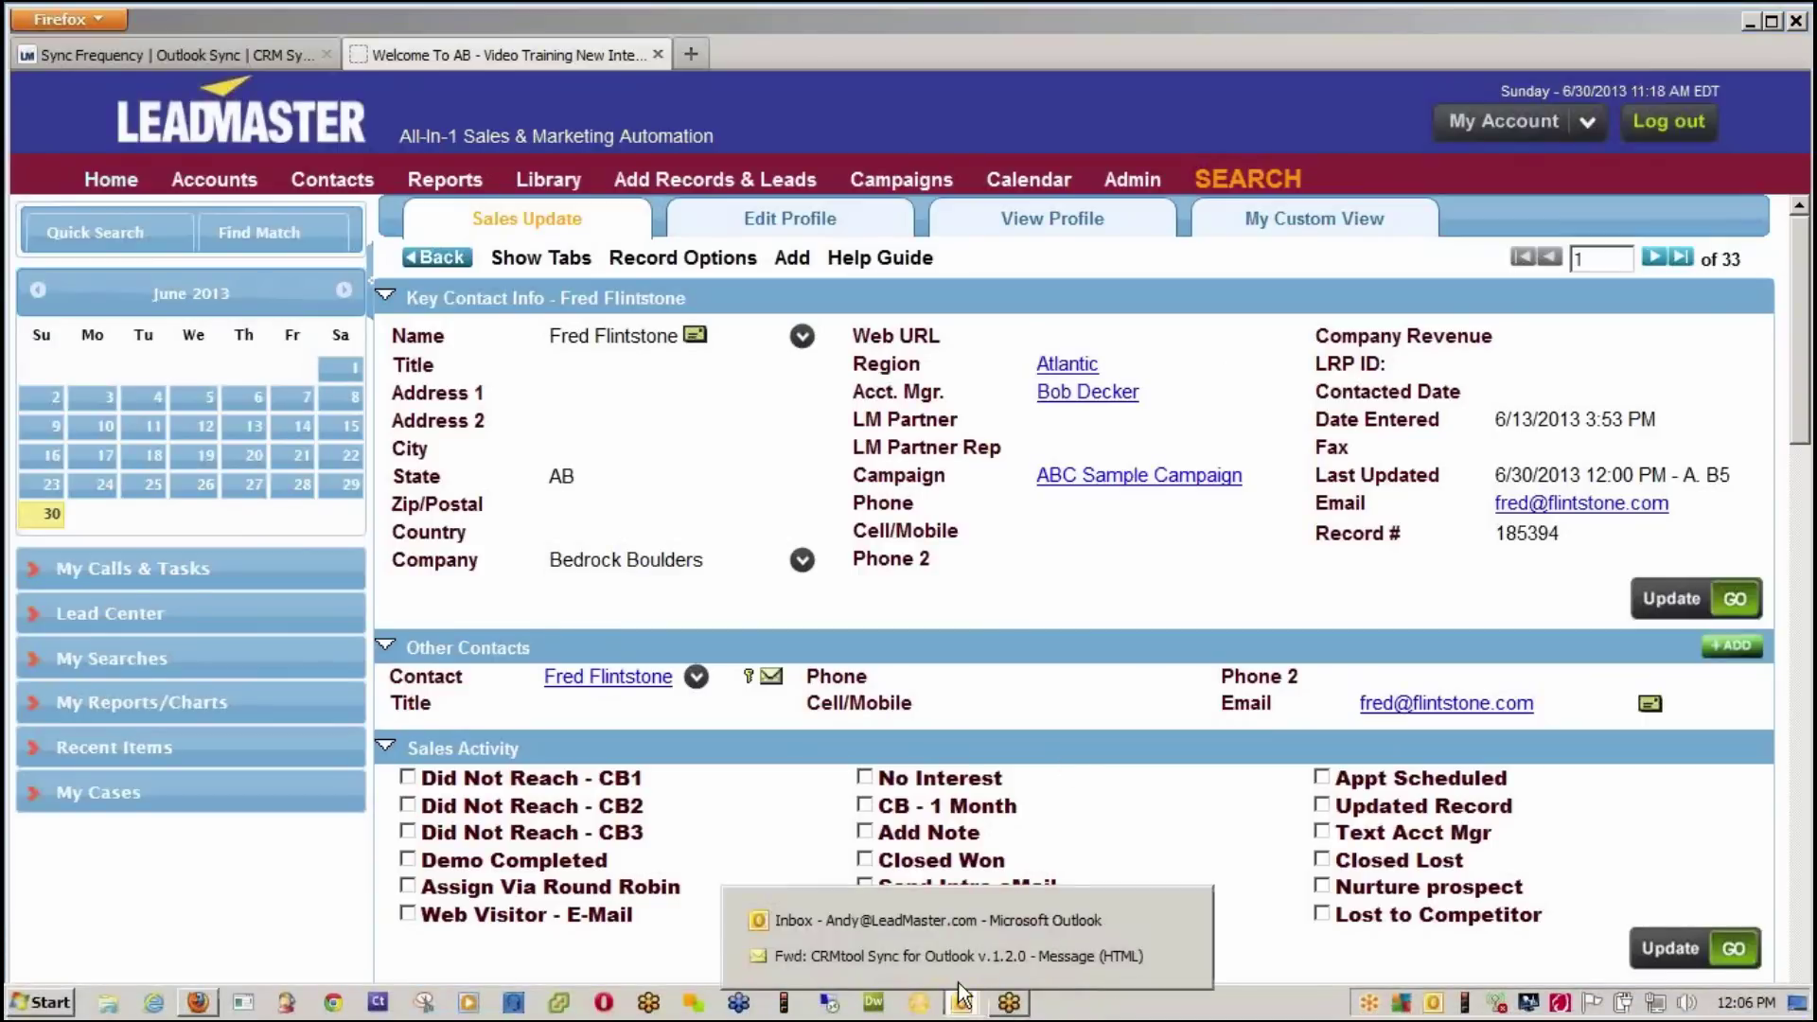
pyautogui.click(946, 918)
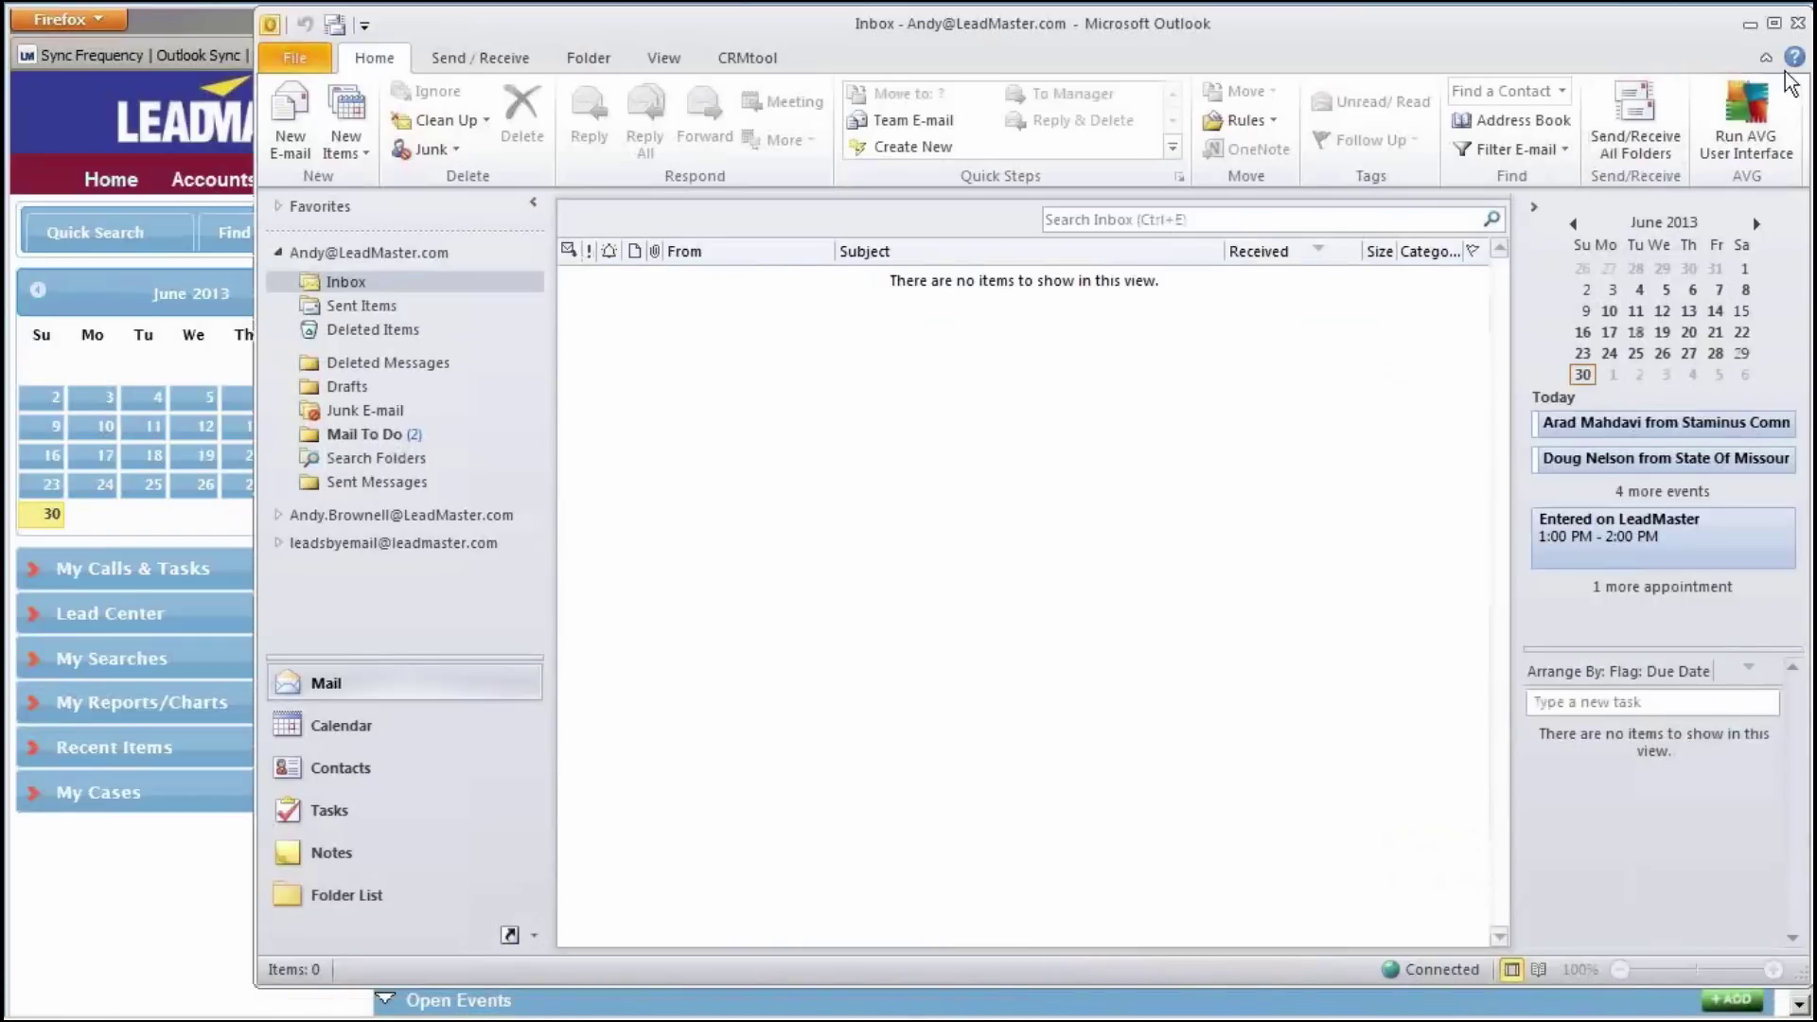
pyautogui.click(1797, 24)
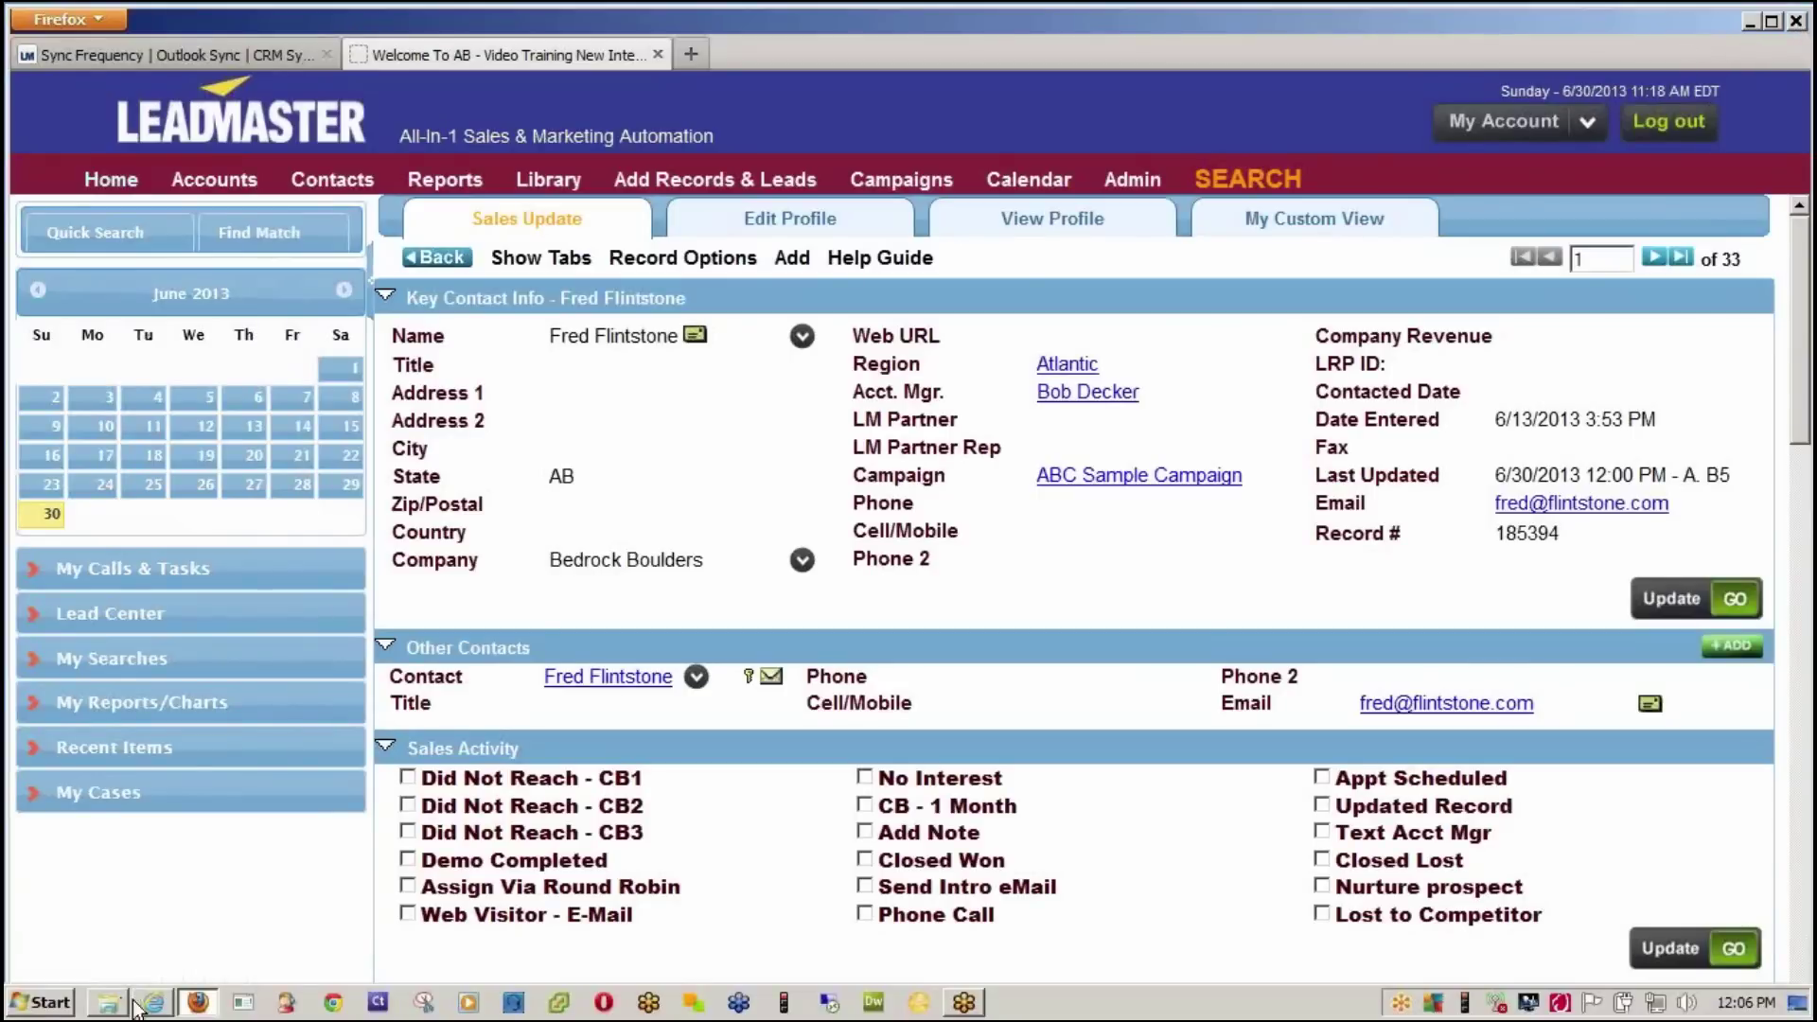
pyautogui.click(108, 1002)
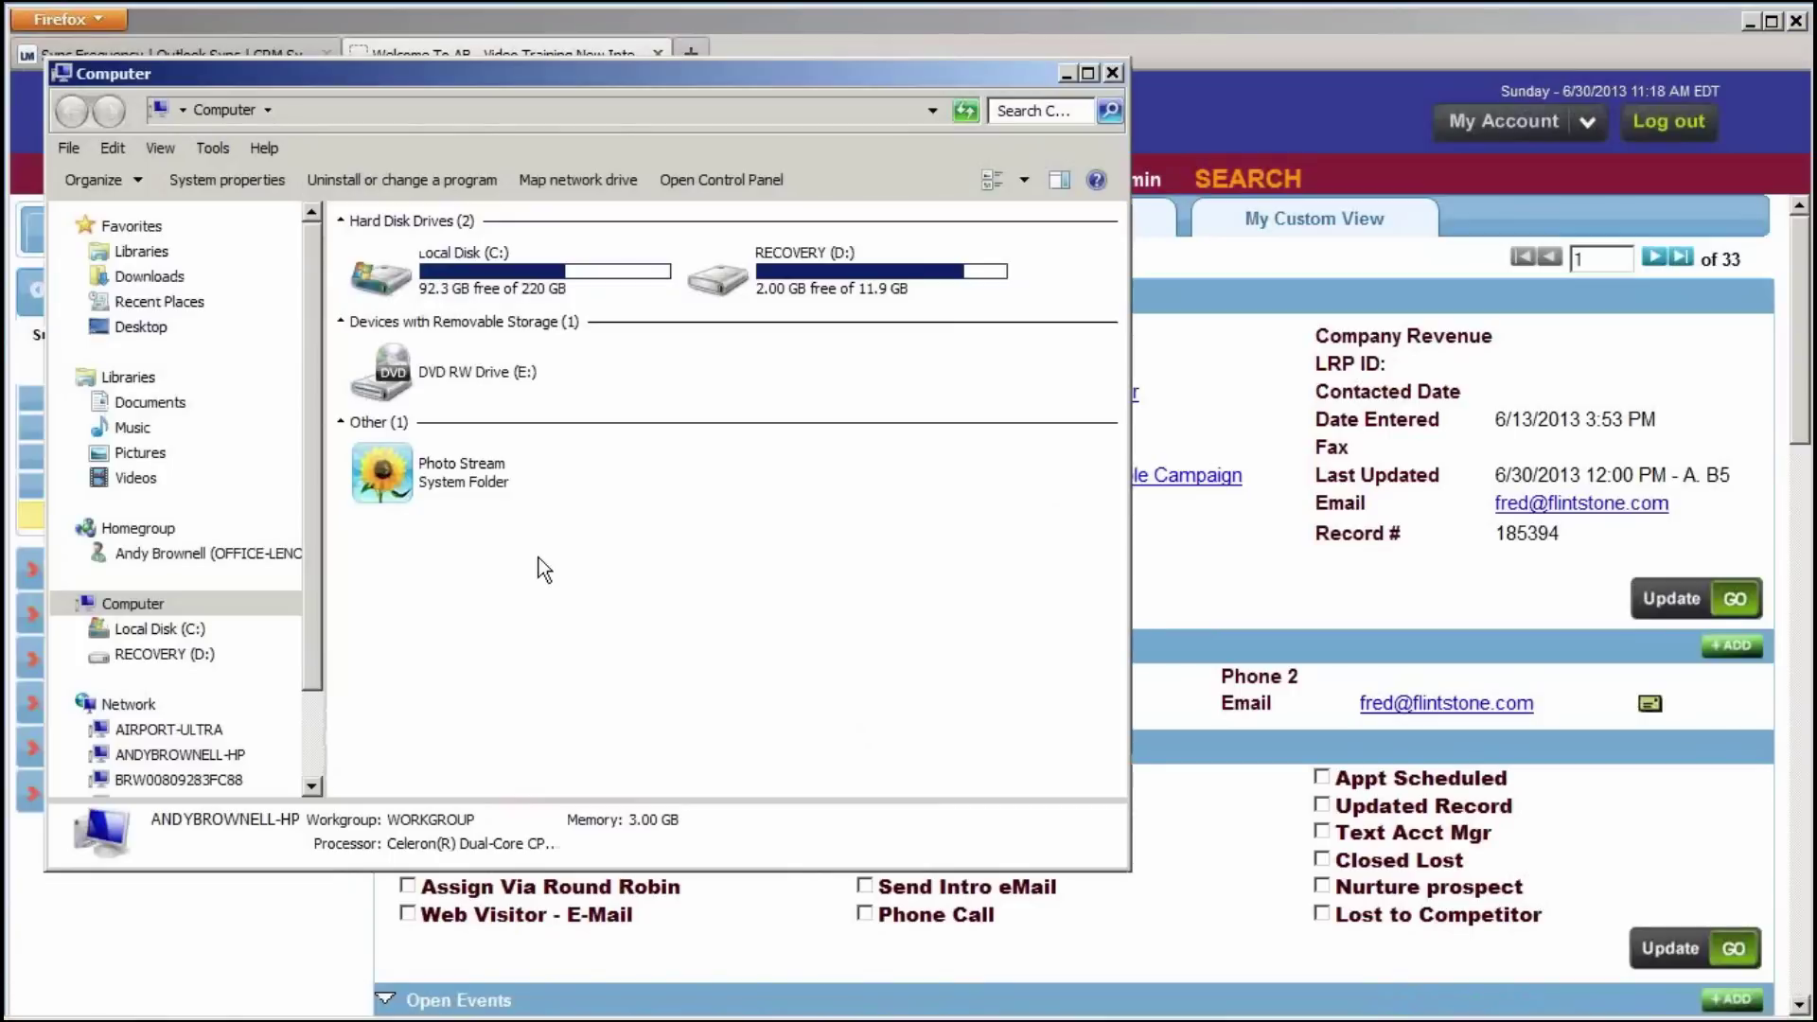
# Browse to C:\Program Files (x86)\CRMtool\Sync and open the CrmSynchAddIn.dll config file in Notepad
pyautogui.doubleClick(373, 276)
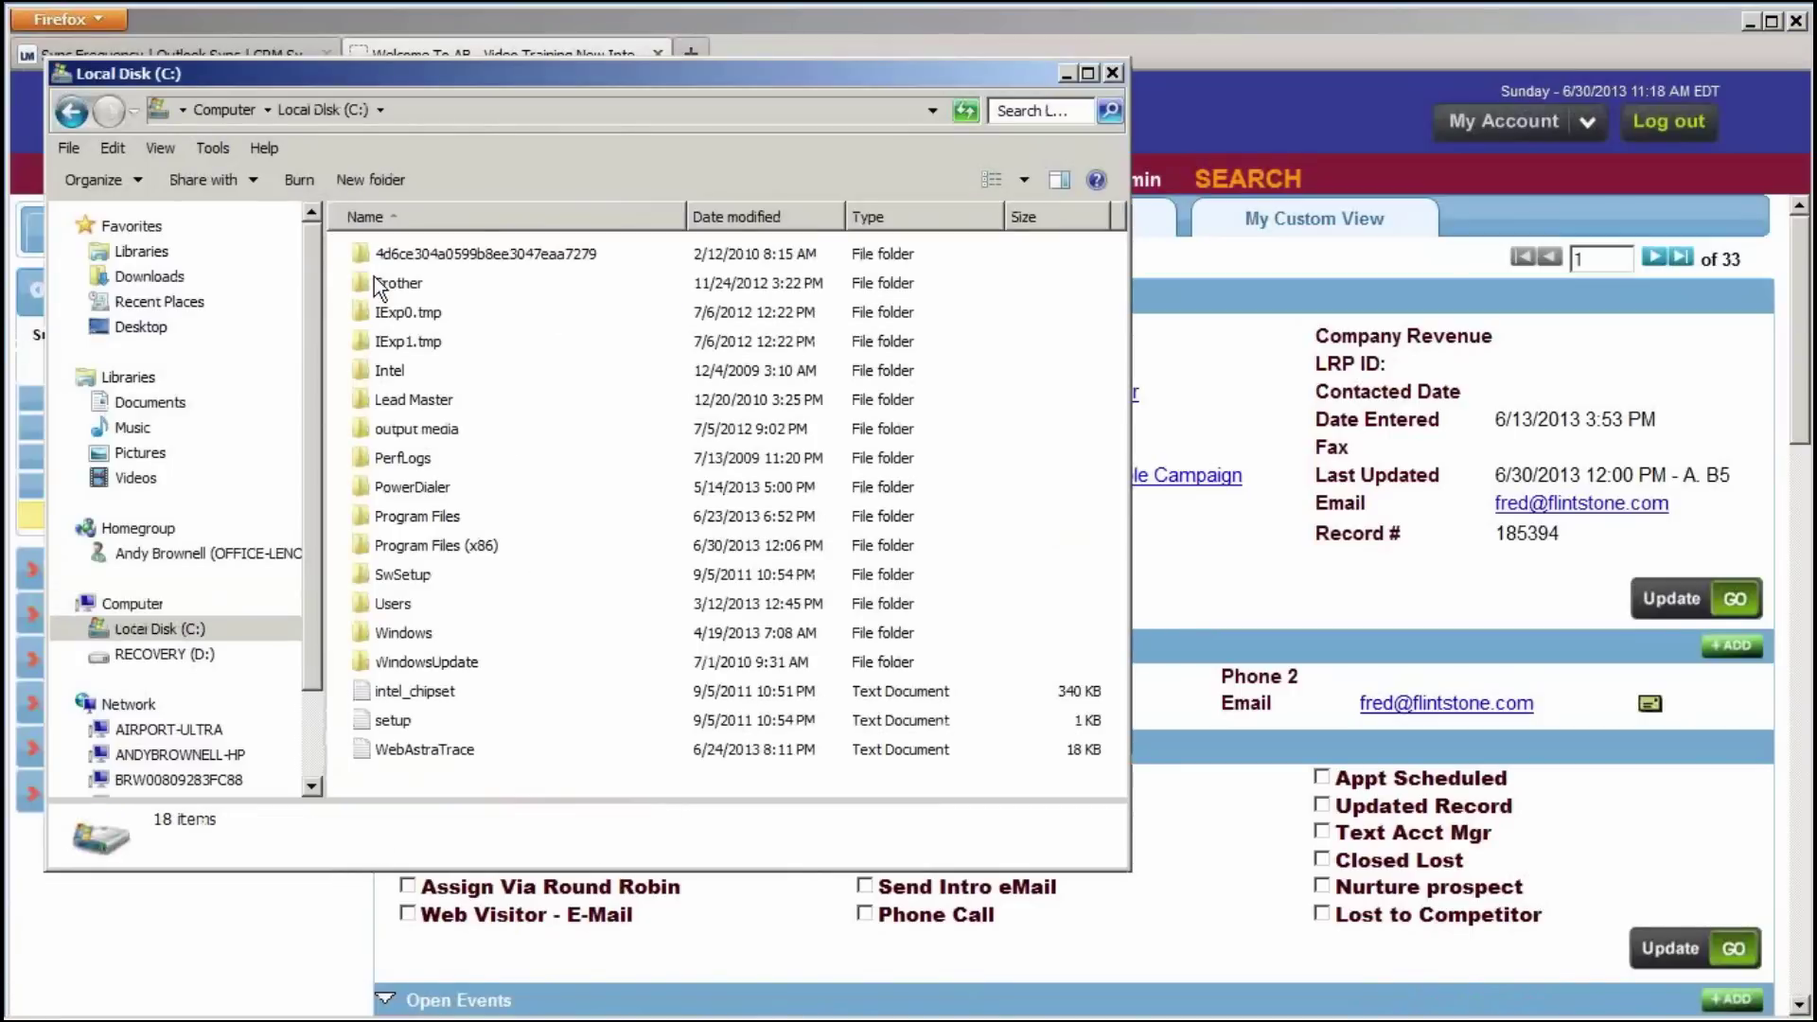
pyautogui.doubleClick(409, 546)
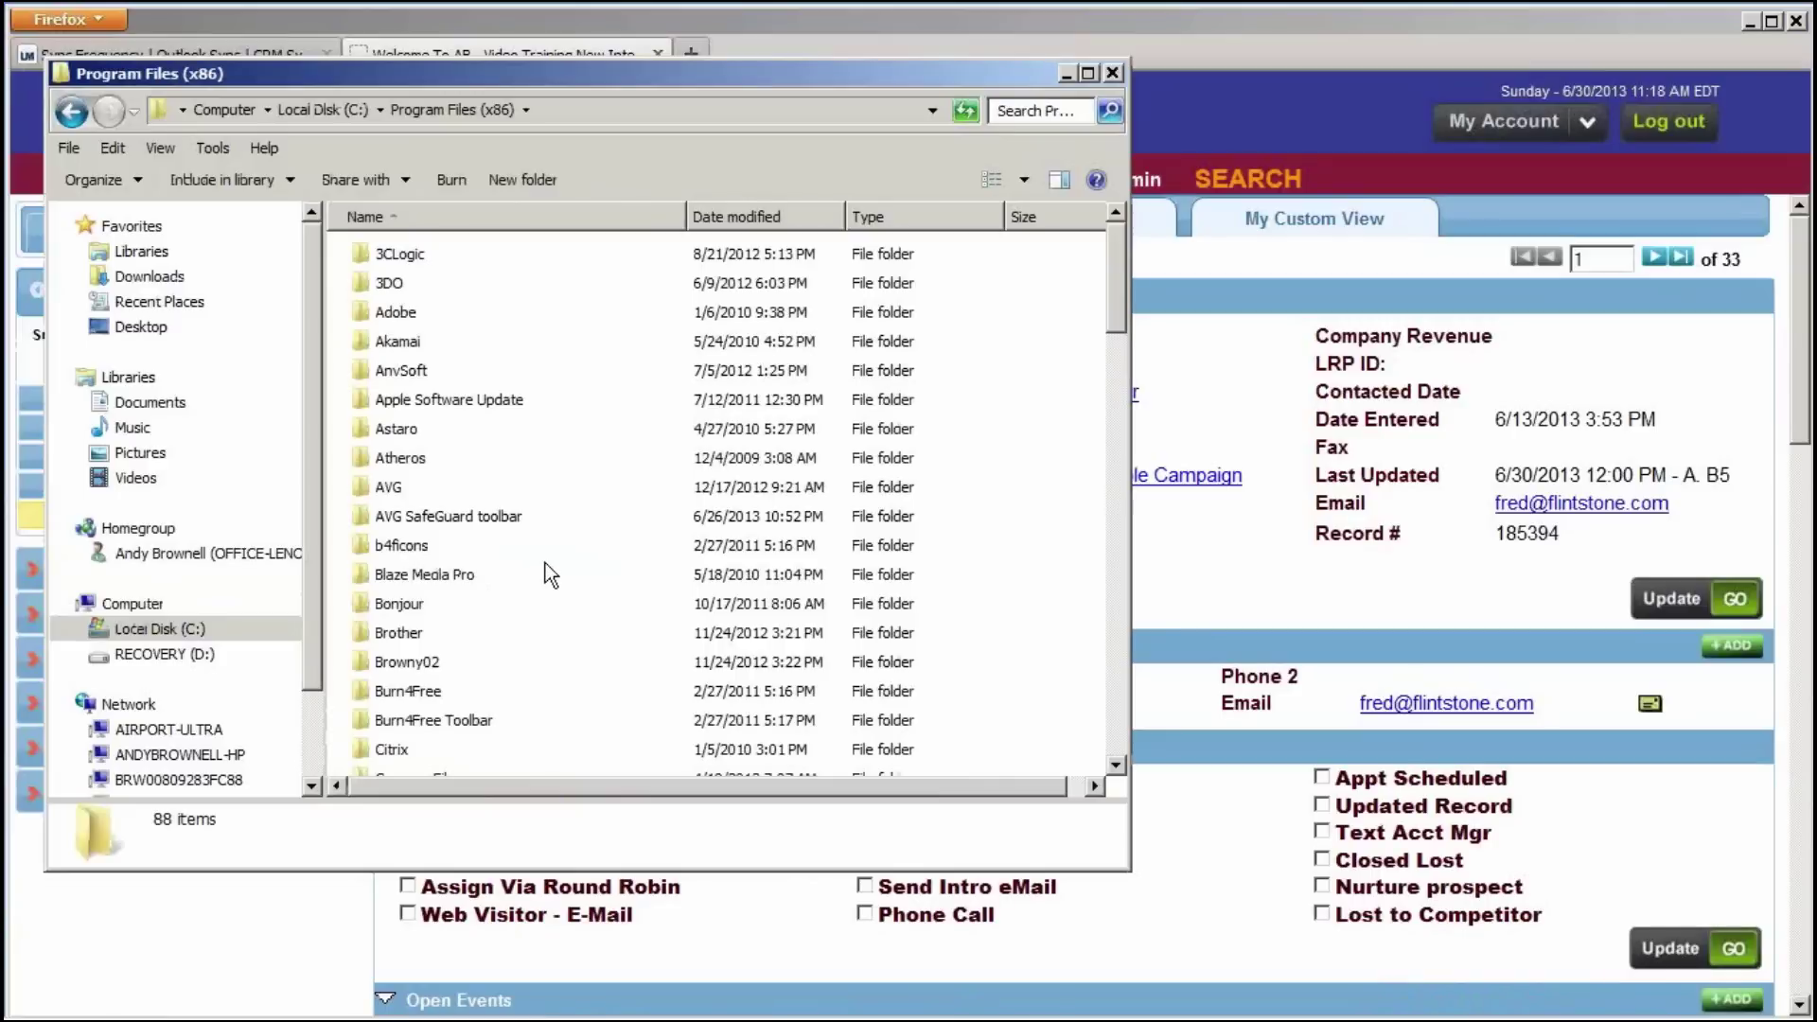
pyautogui.scroll(-4, 547, 573)
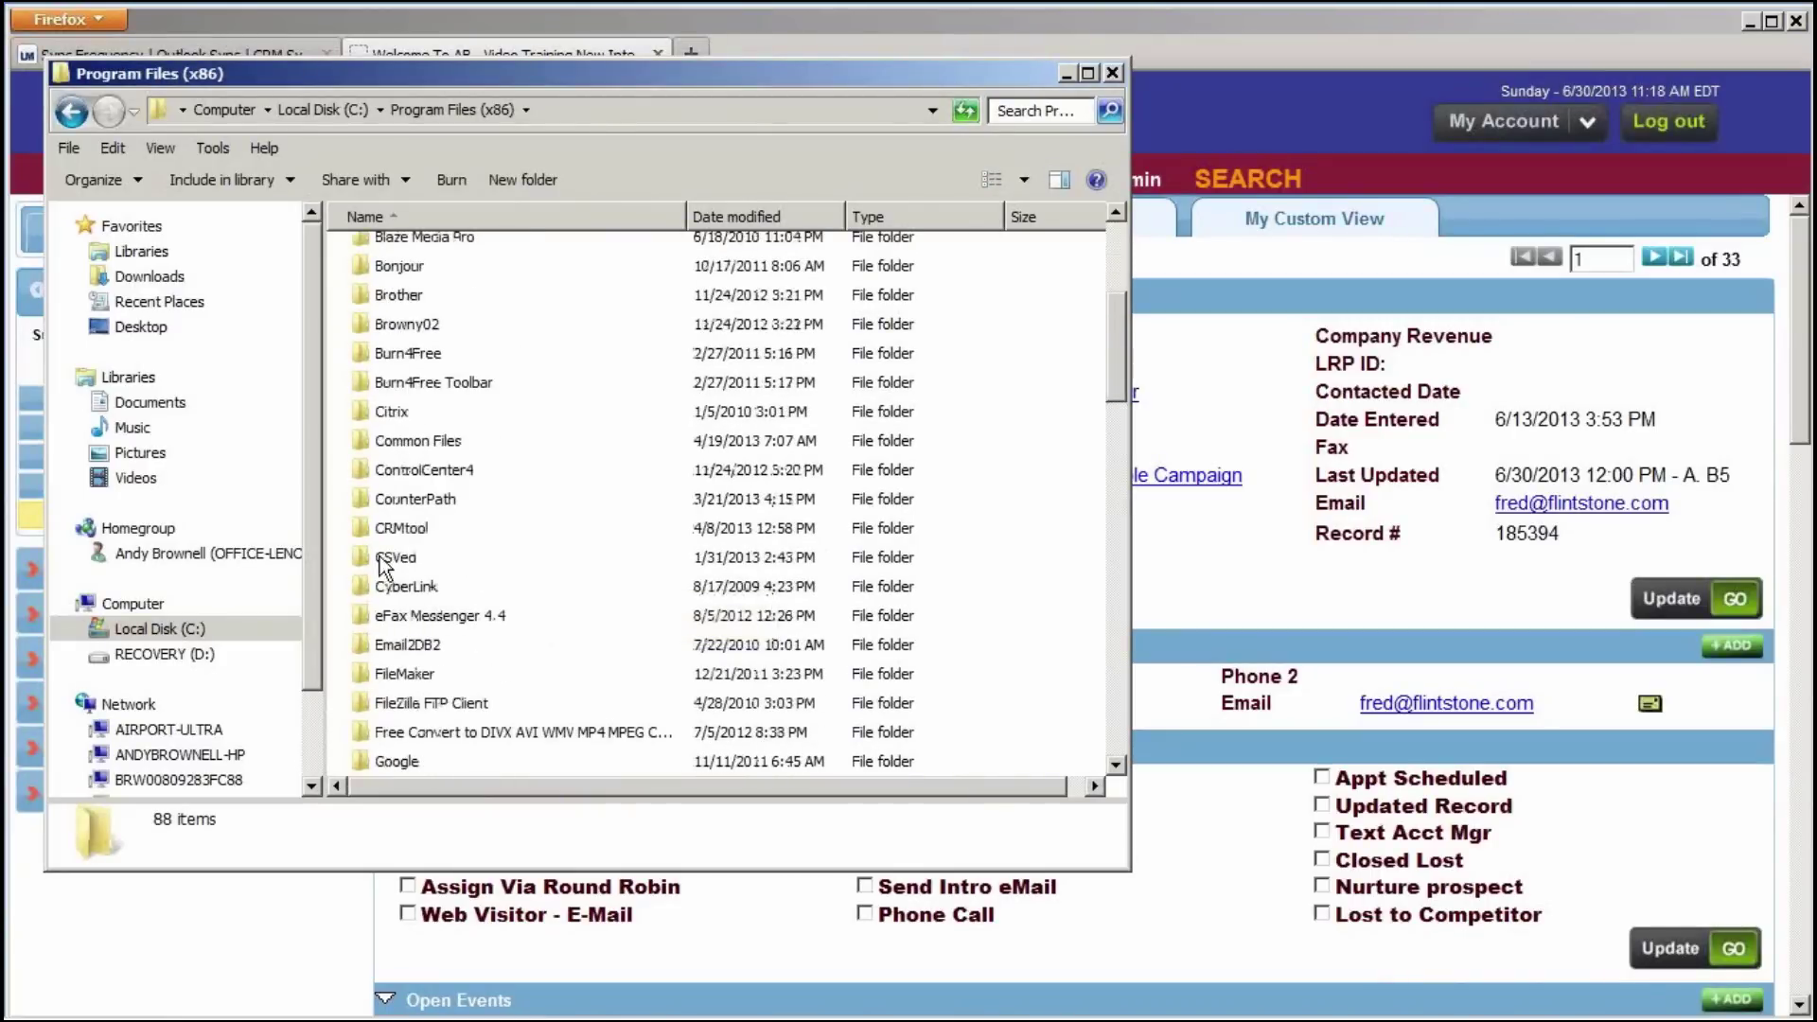
pyautogui.doubleClick(390, 527)
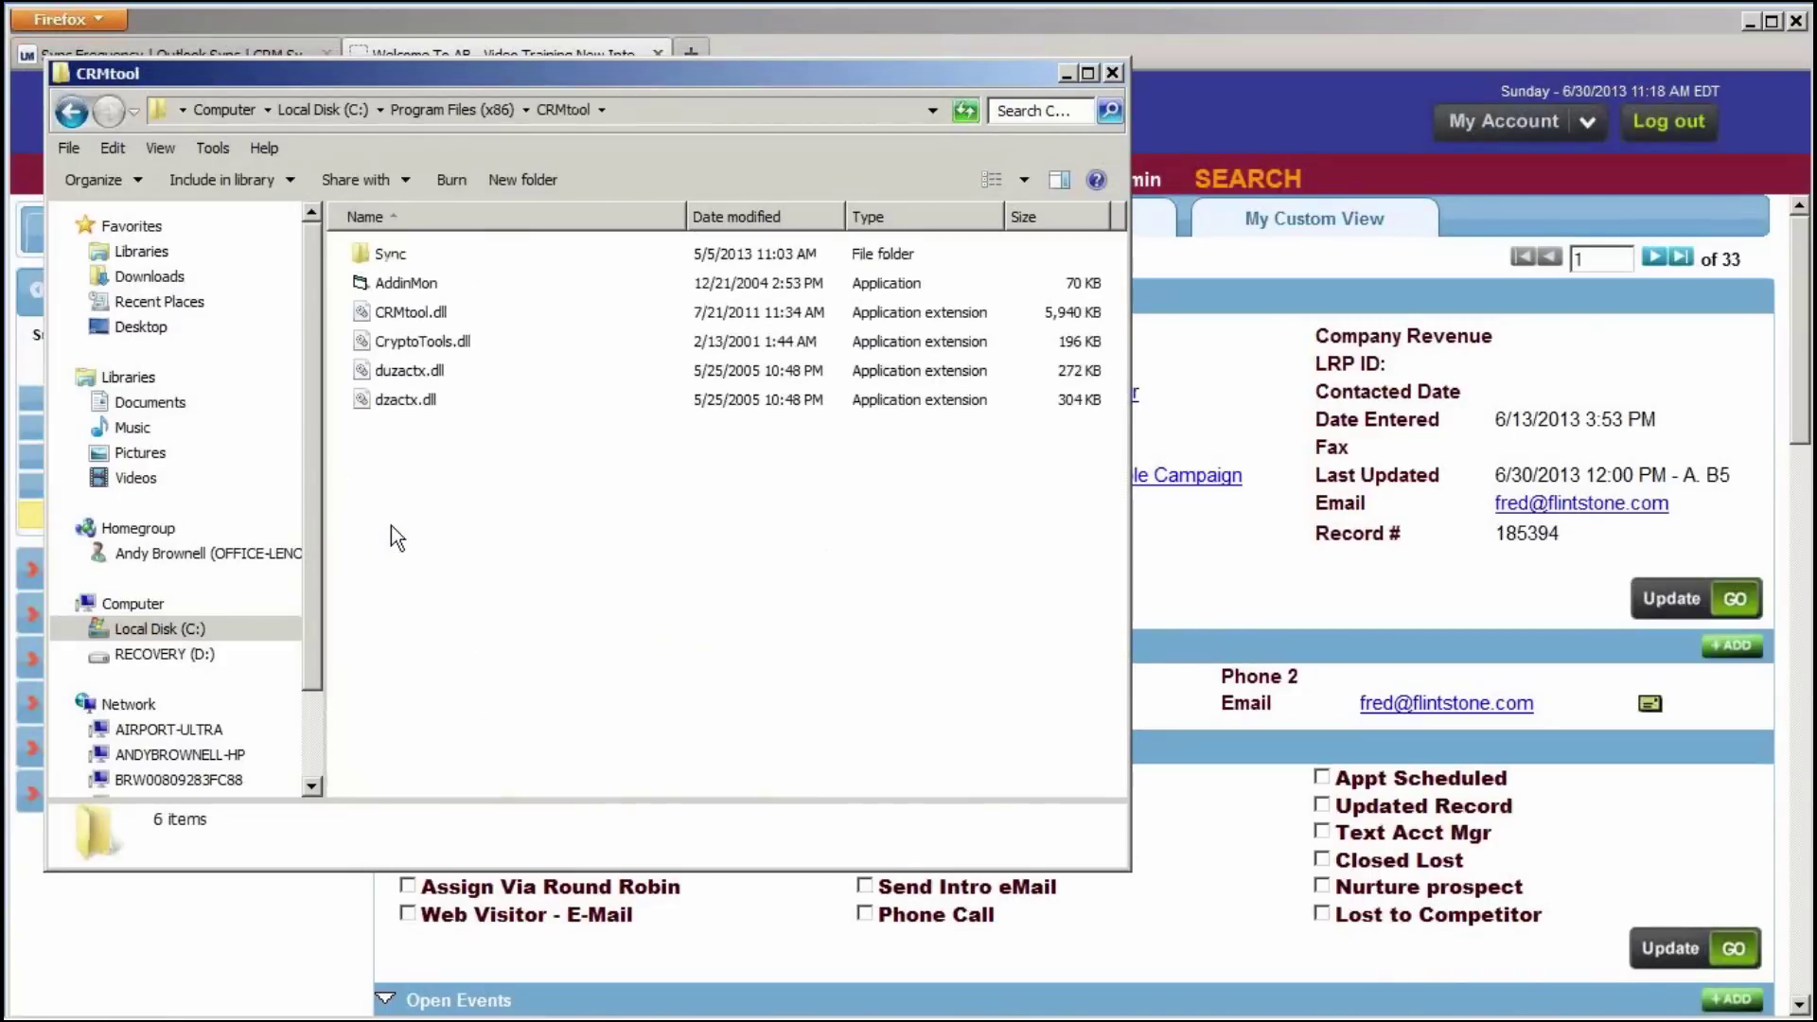
pyautogui.doubleClick(379, 256)
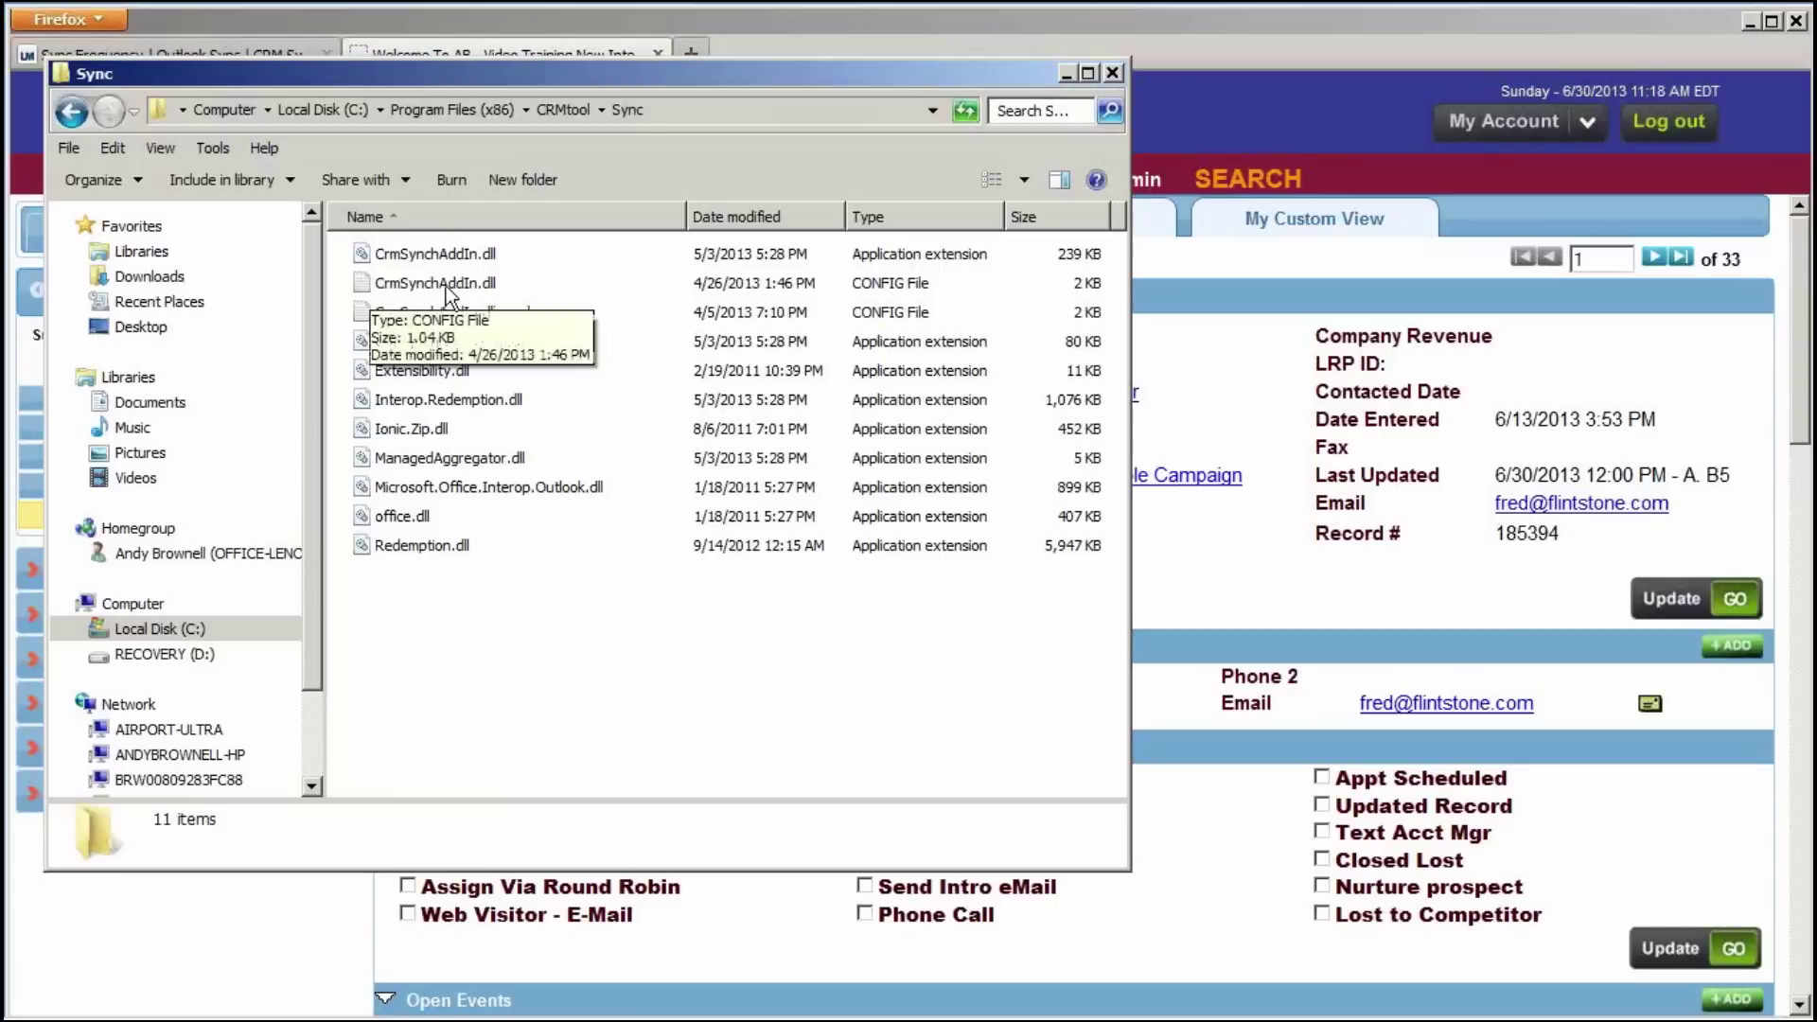
pyautogui.click(411, 286)
pyautogui.rightClick(411, 286)
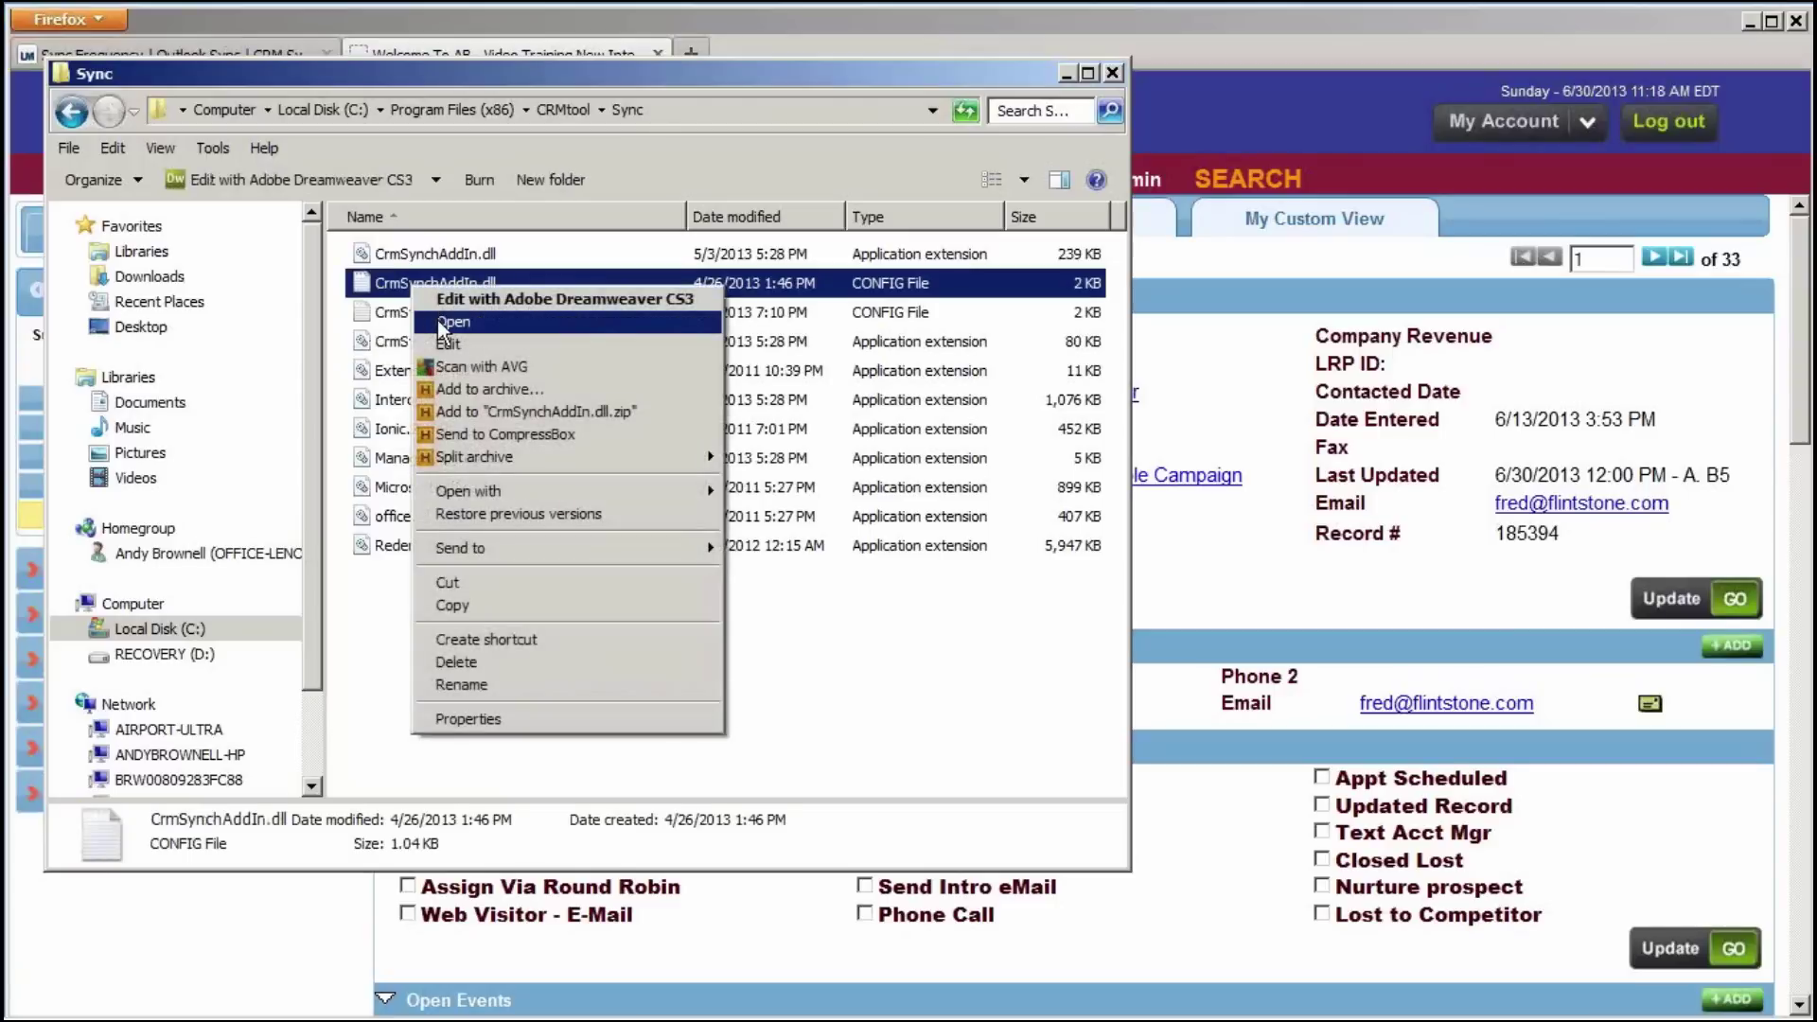
pyautogui.click(449, 322)
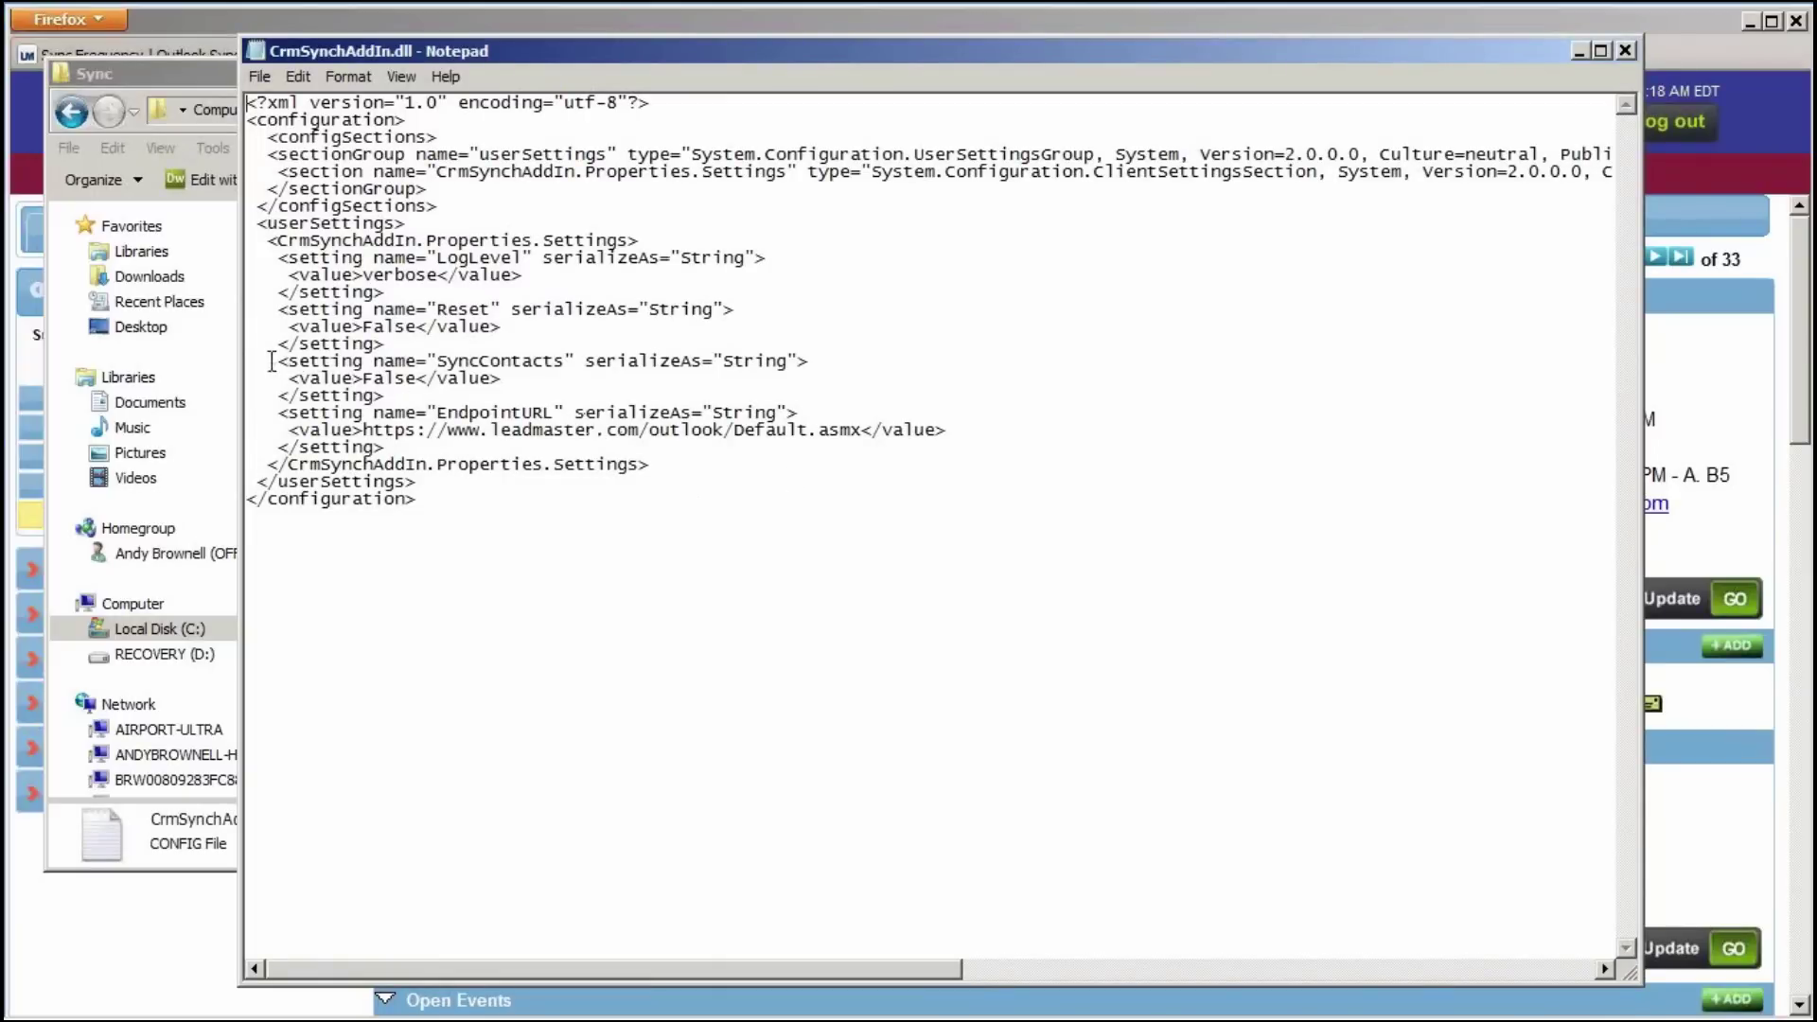
# Change the SyncContacts value from False to True and save the config file when closing Notepad
pyautogui.moveTo(271, 361); pyautogui.dragTo(292, 362)
pyautogui.moveTo(481, 357); pyautogui.dragTo(823, 360)
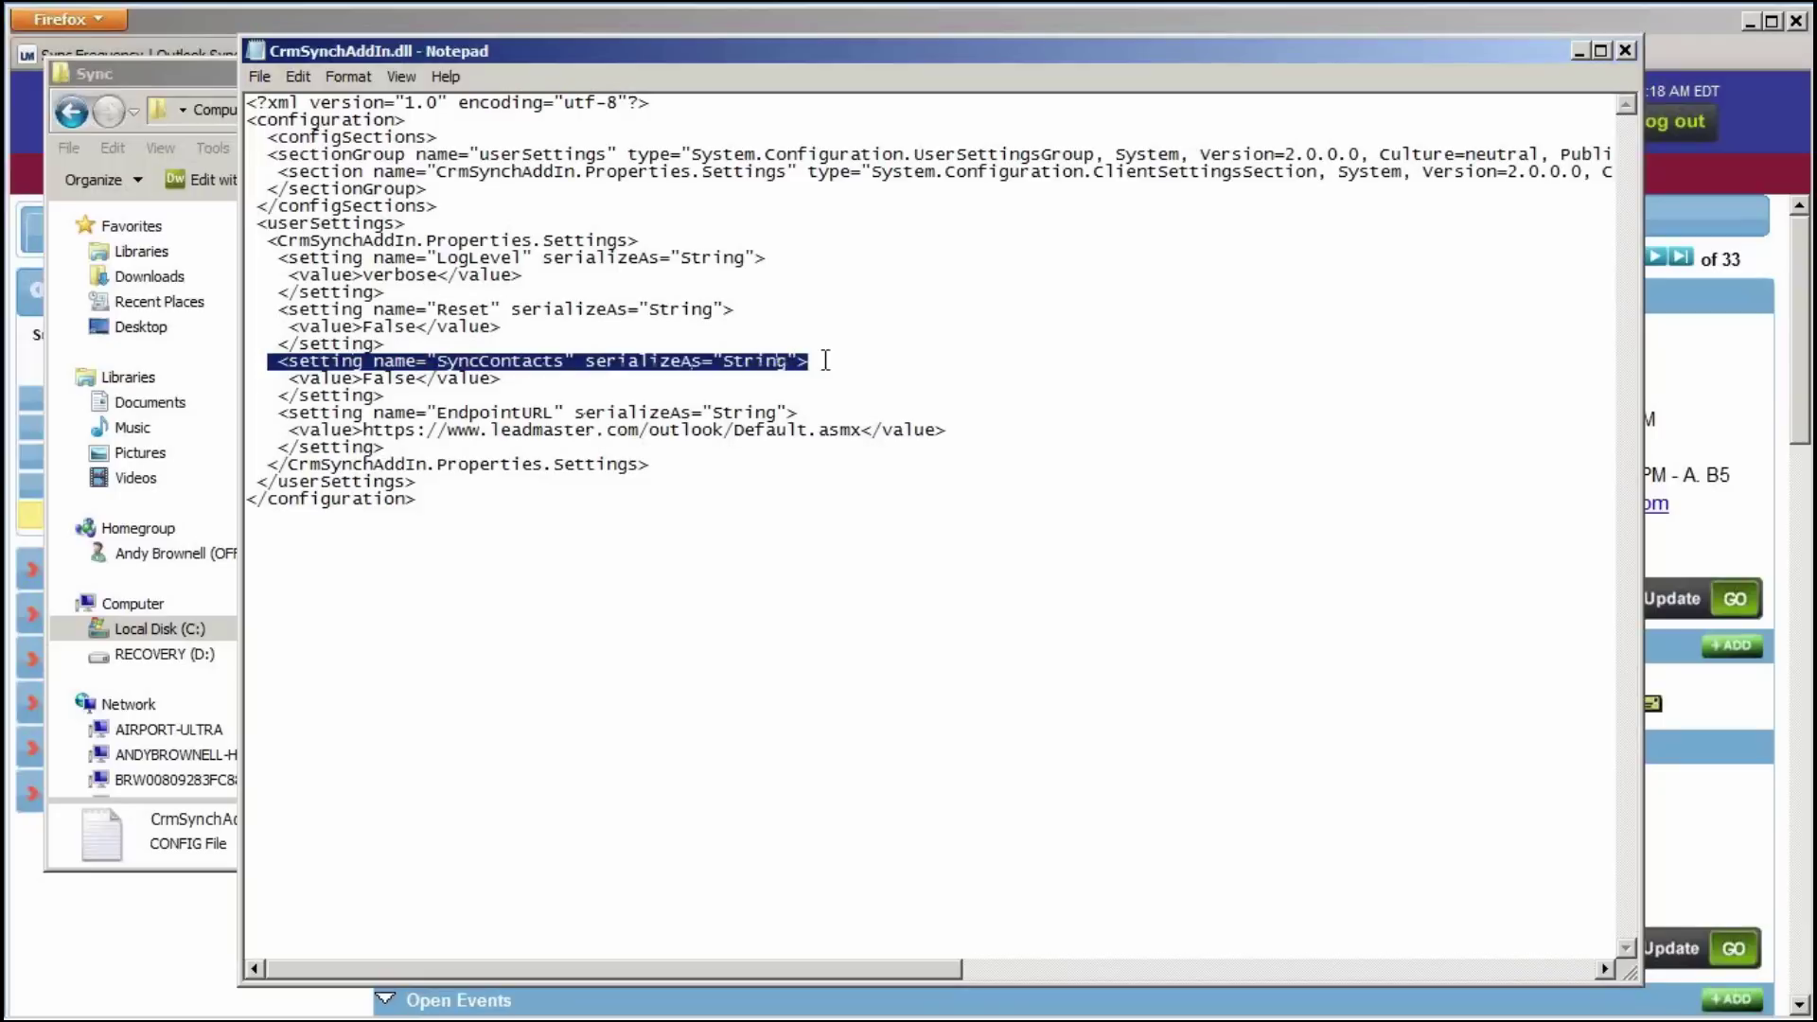
pyautogui.doubleClick(391, 376)
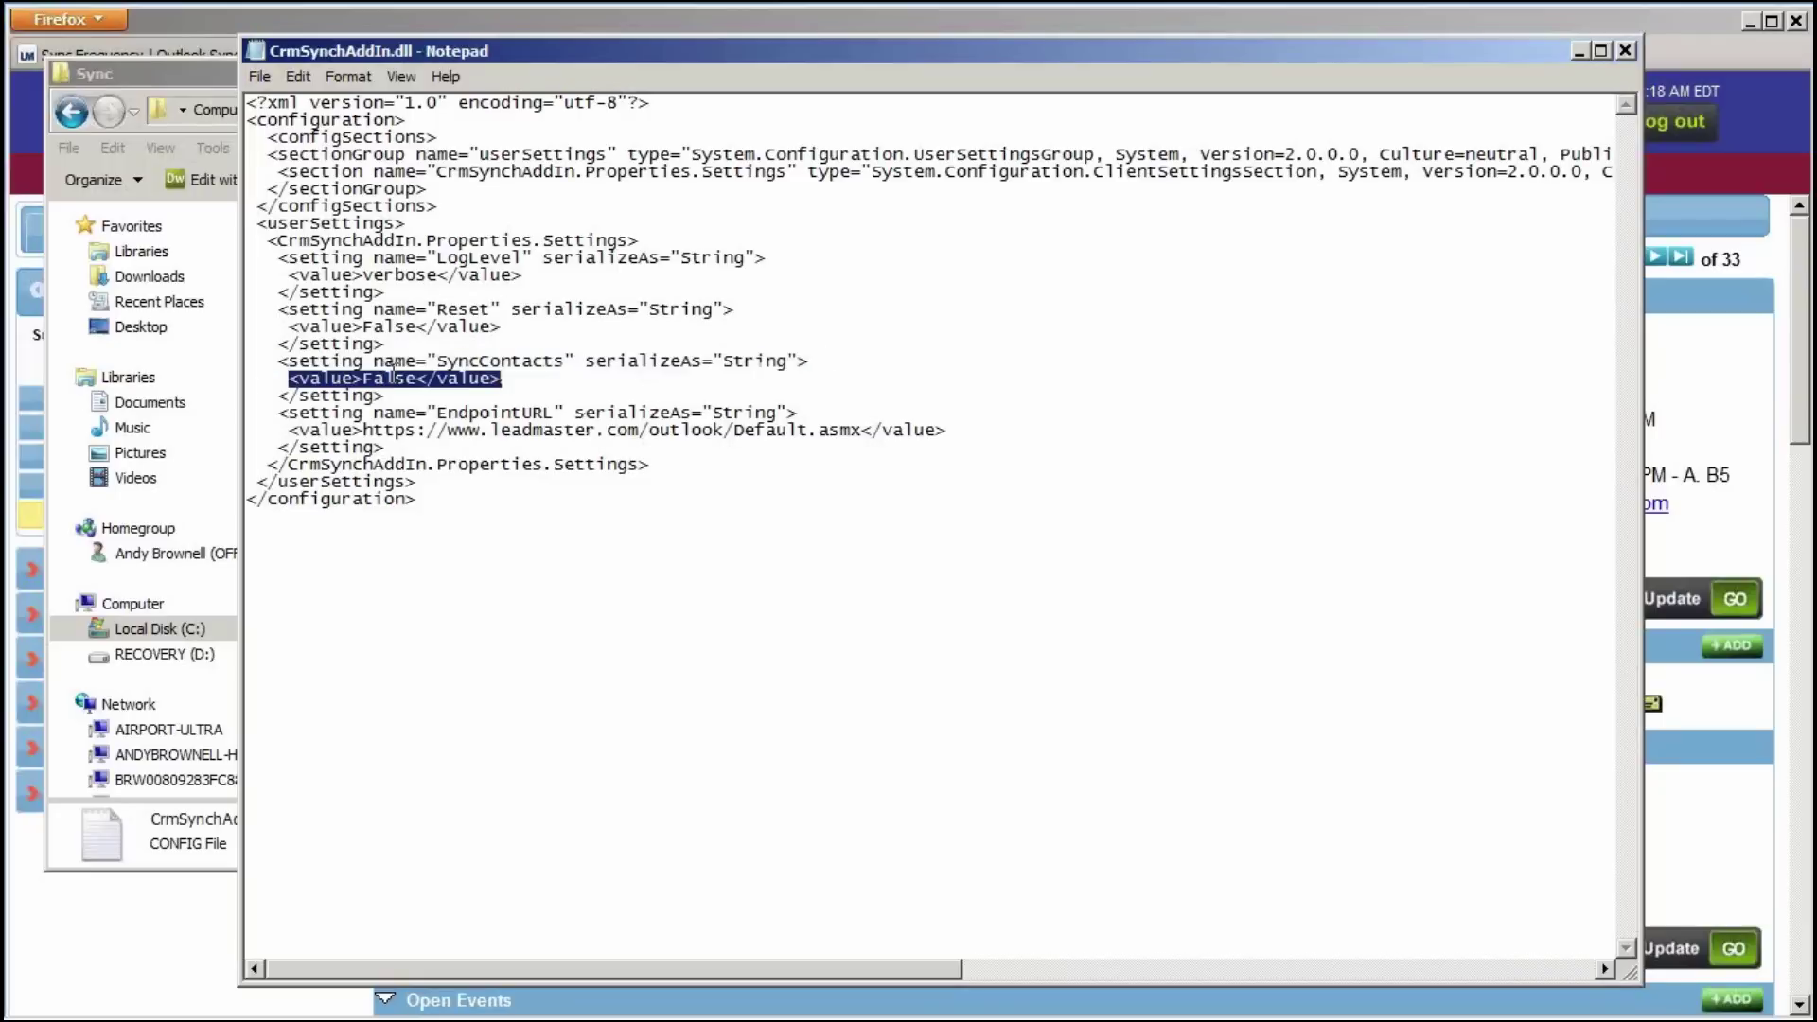
pyautogui.moveTo(363, 377); pyautogui.dragTo(417, 376)
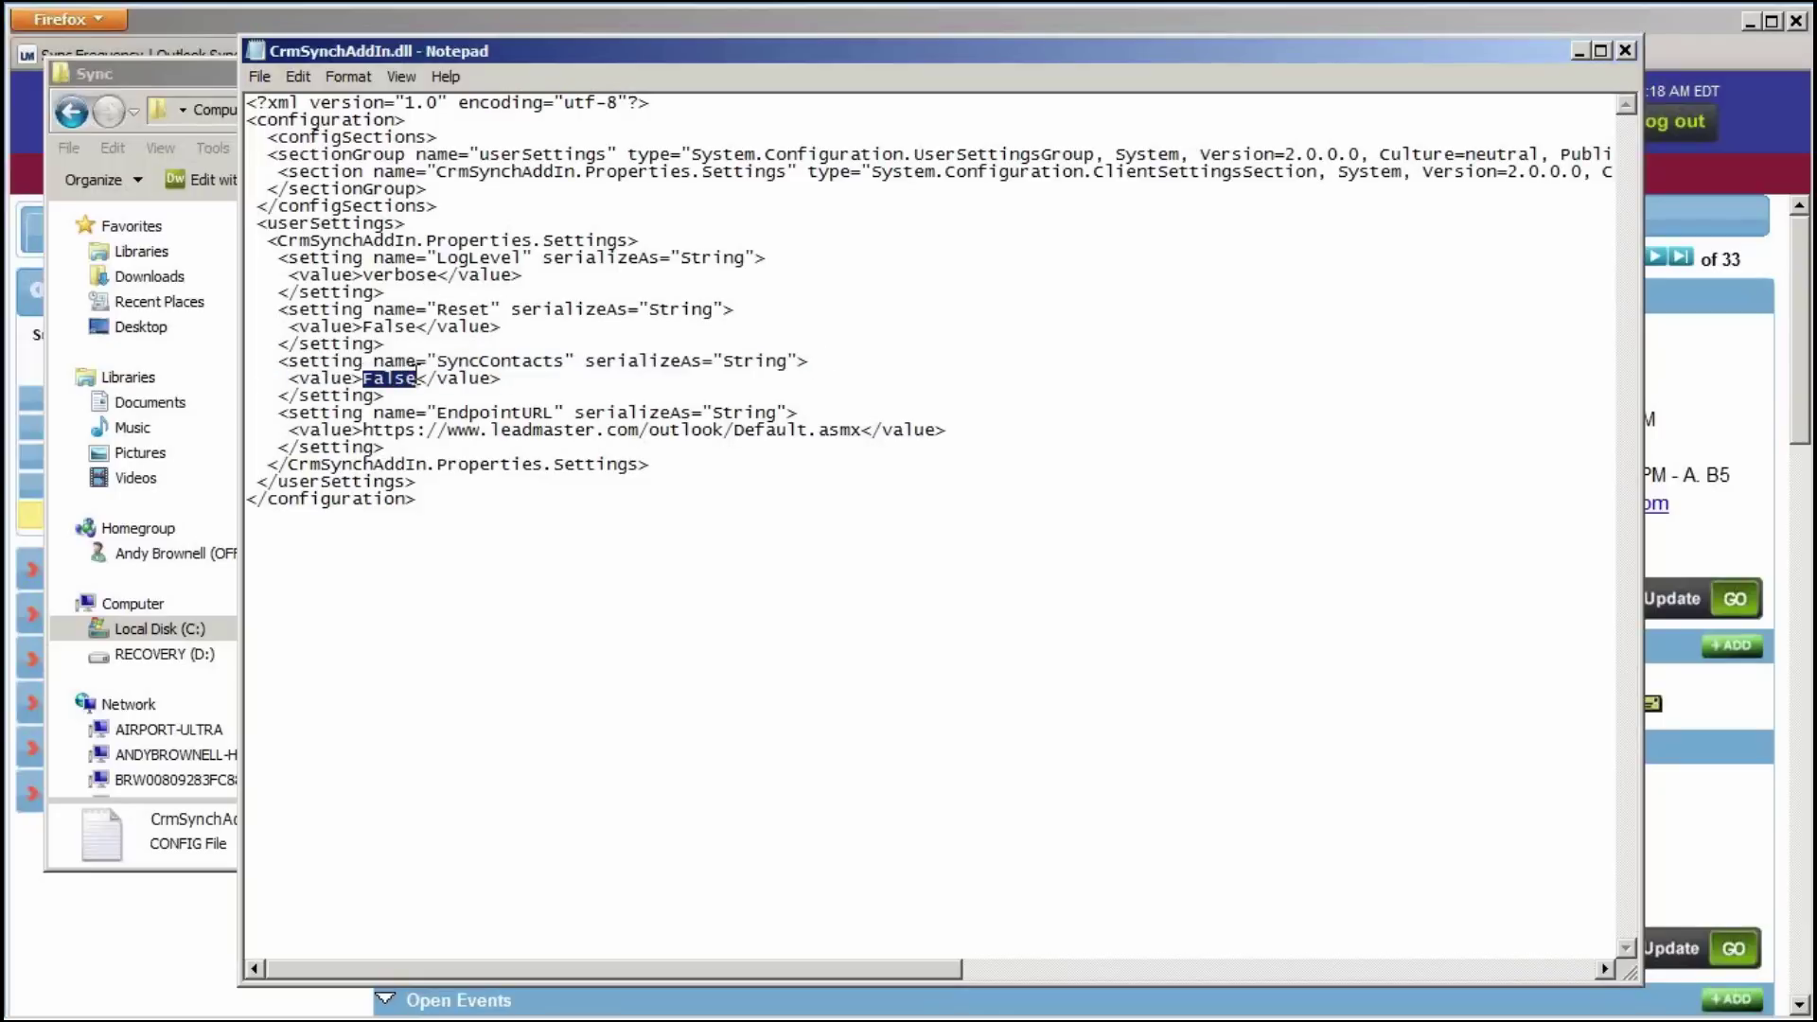
pyautogui.write('True')
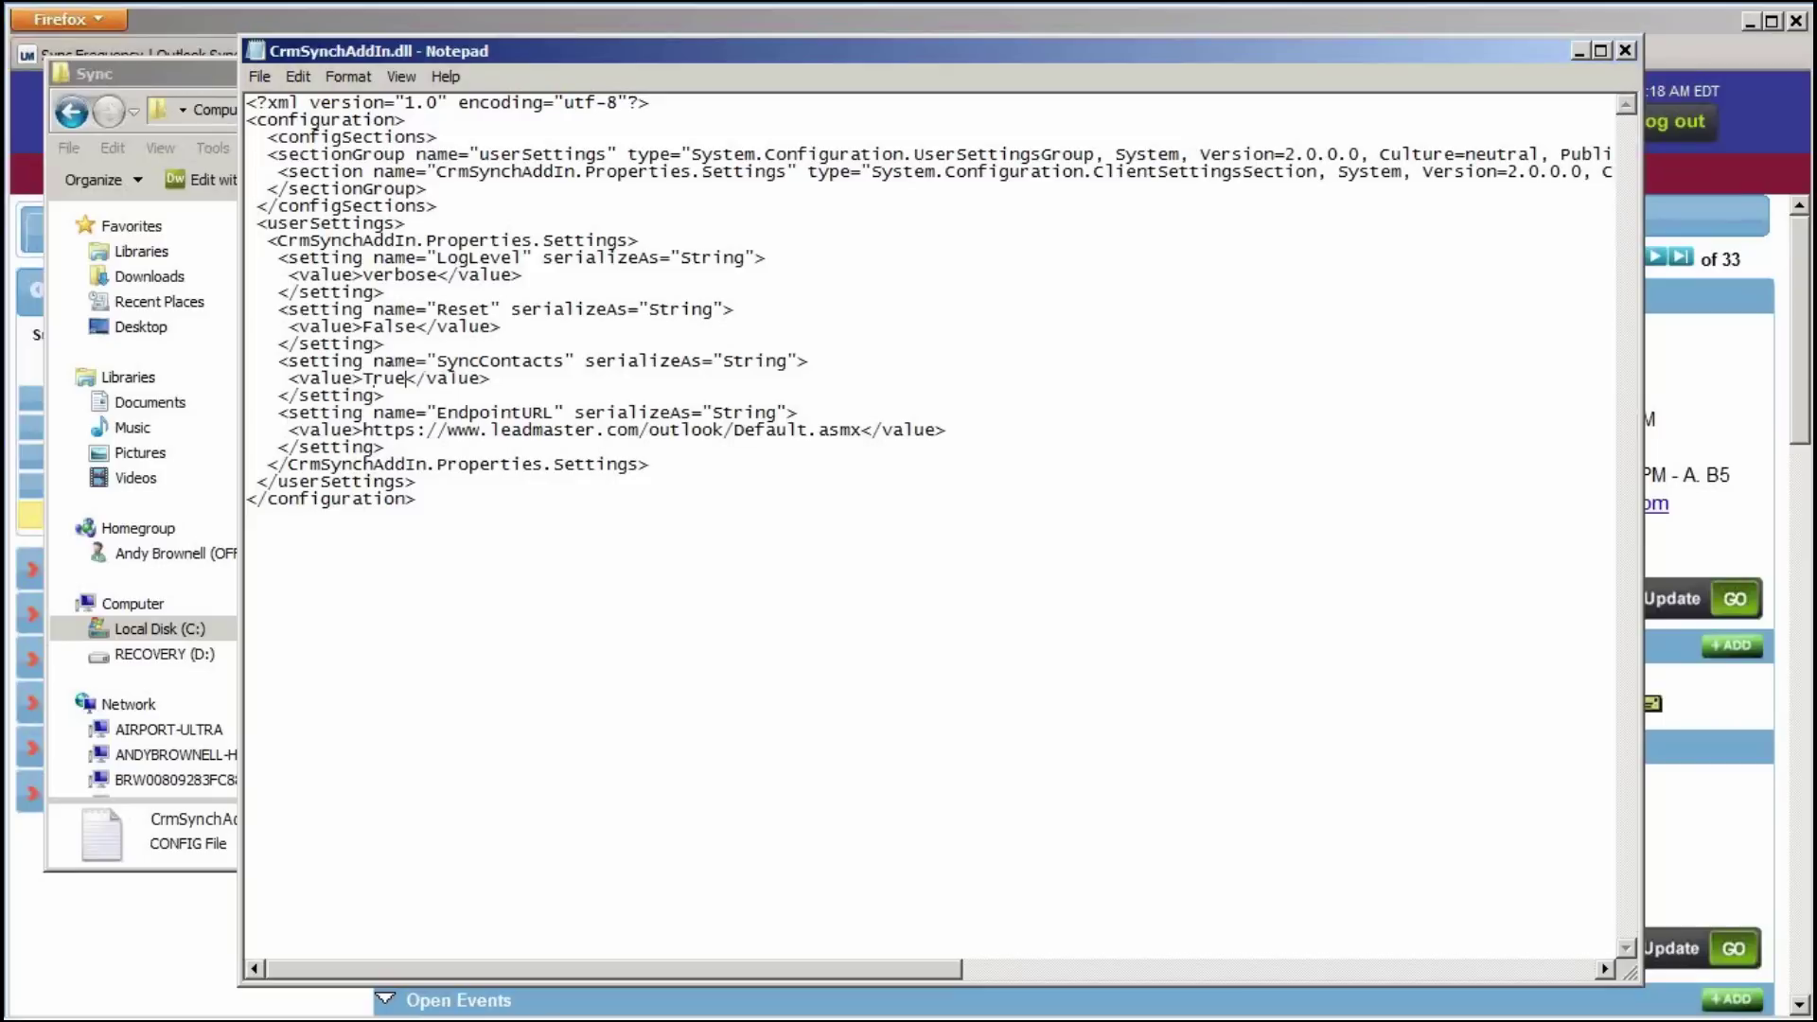
pyautogui.click(1625, 51)
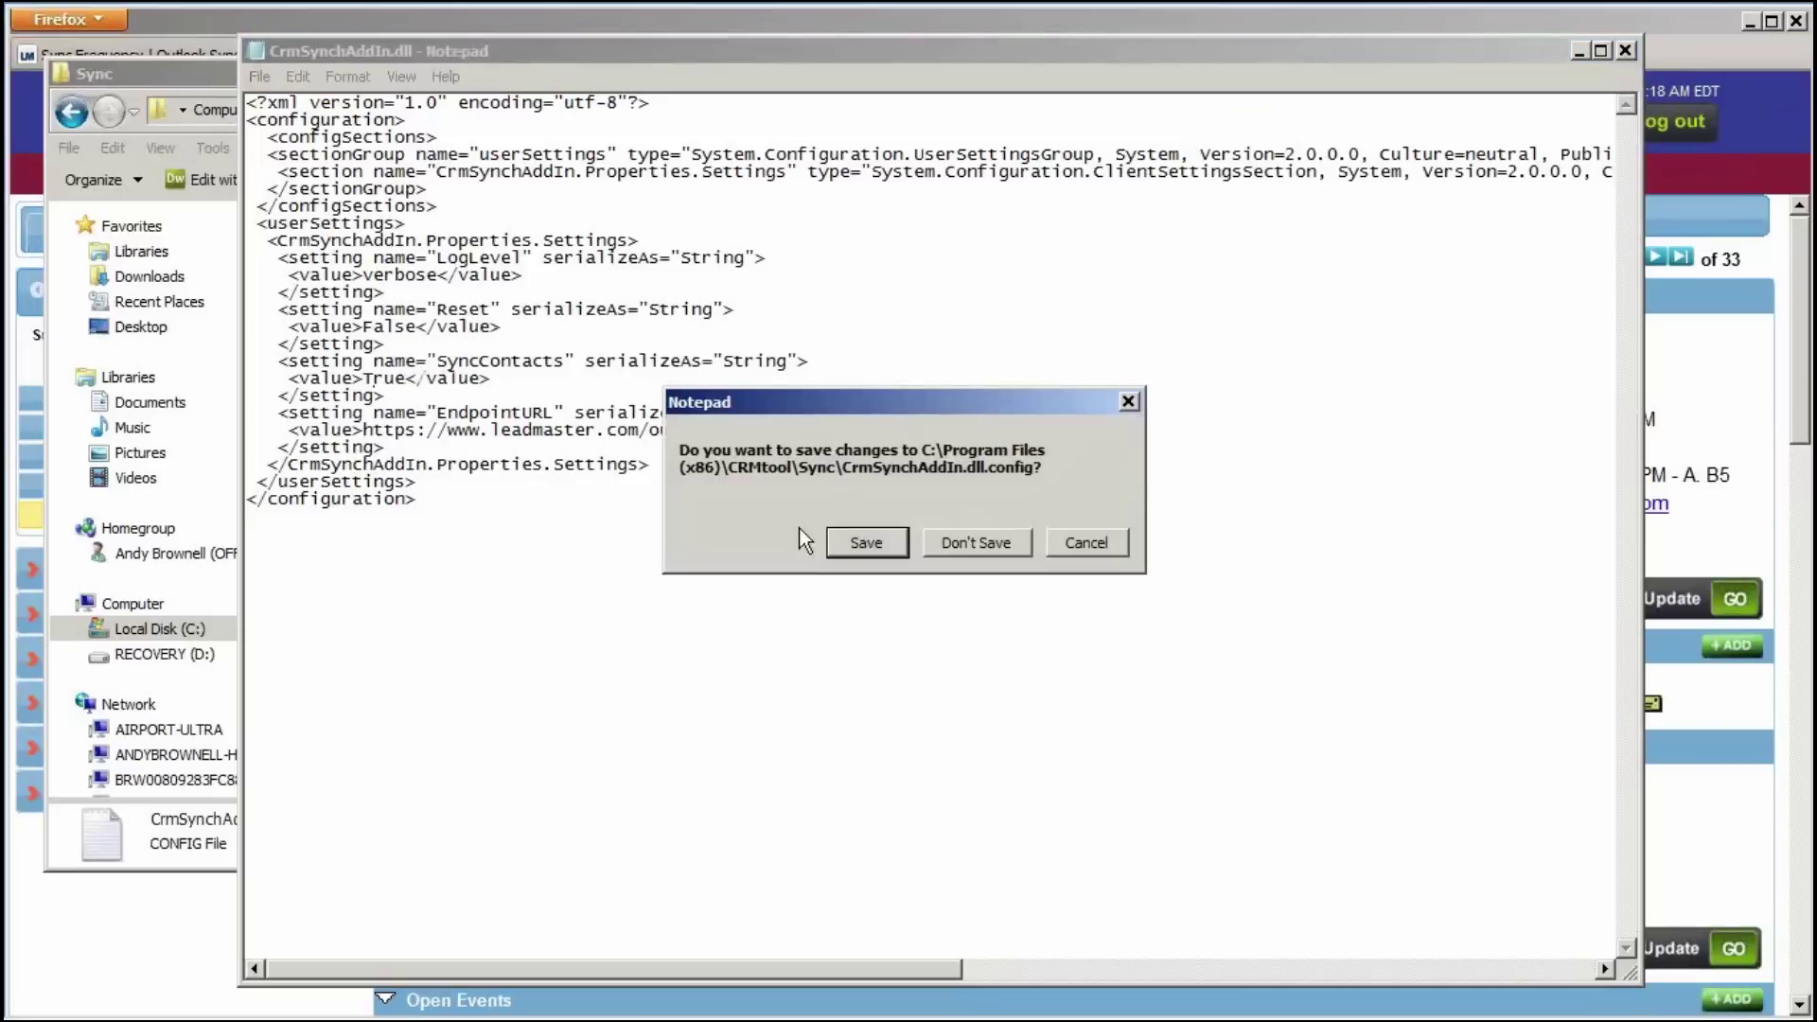
pyautogui.click(864, 543)
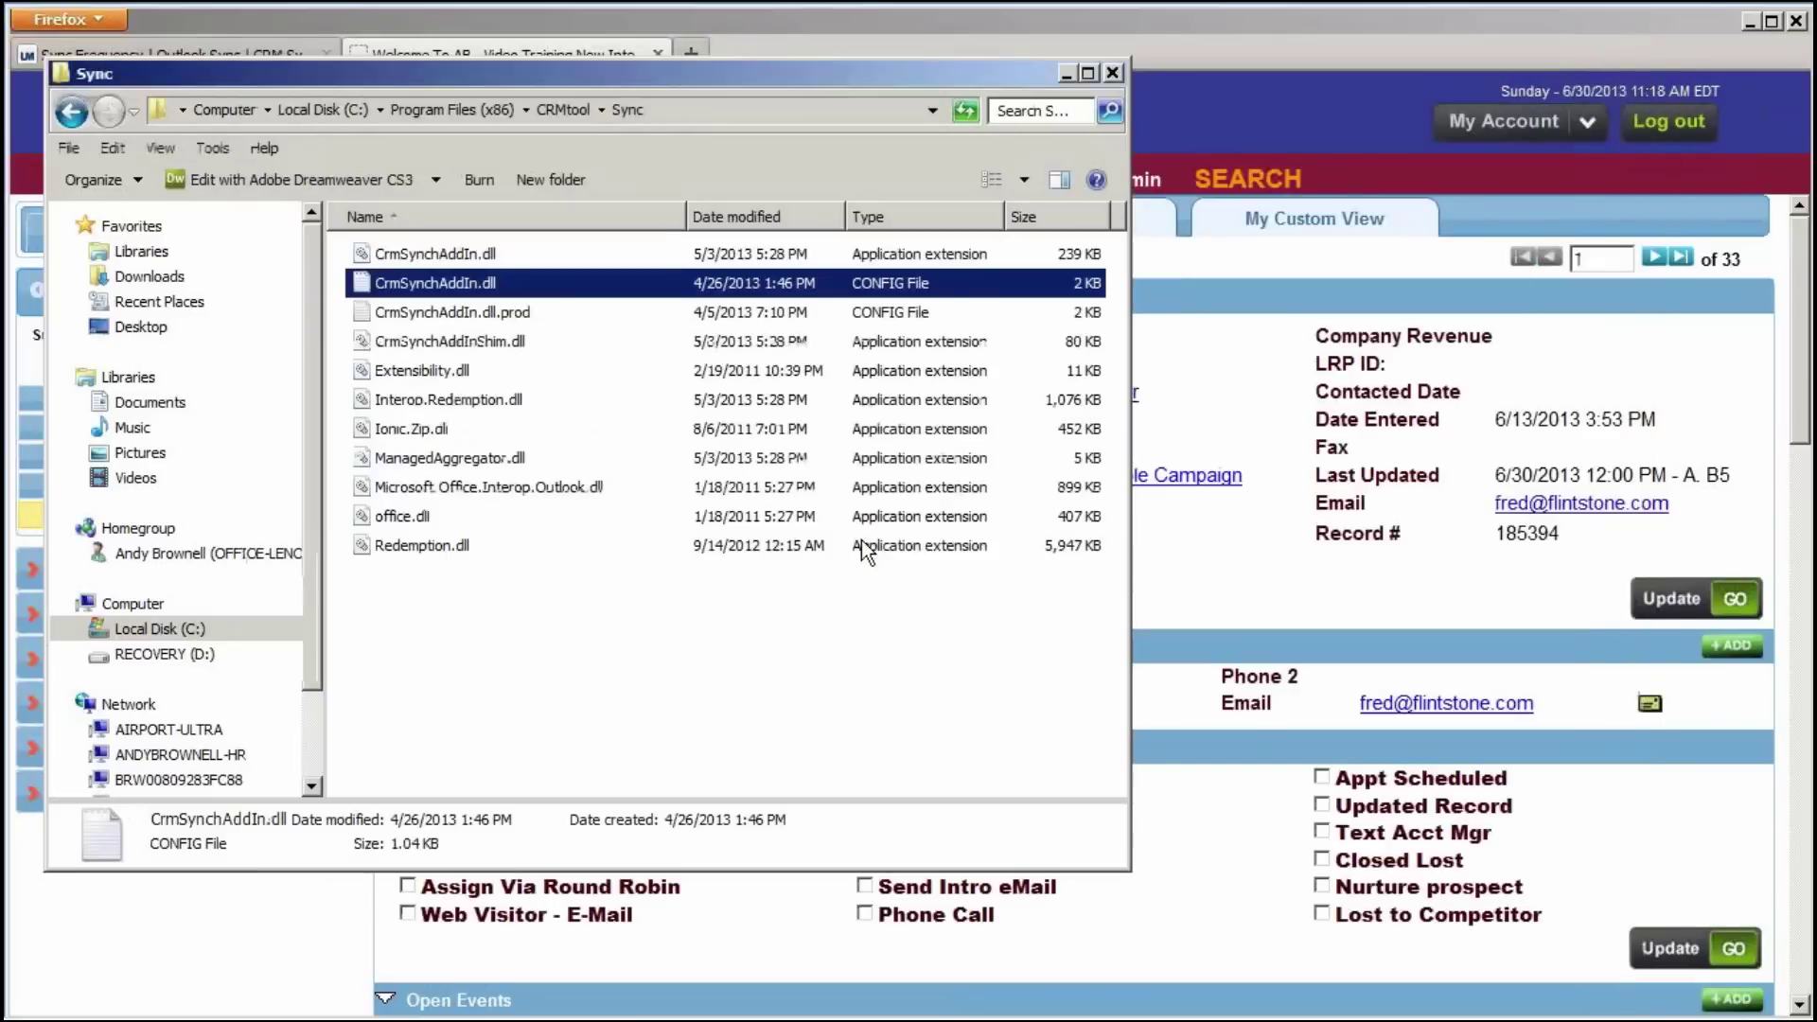
# Close the Sync folder, restart Outlook, and bring up CRMtool's sync configuration
pyautogui.click(1113, 72)
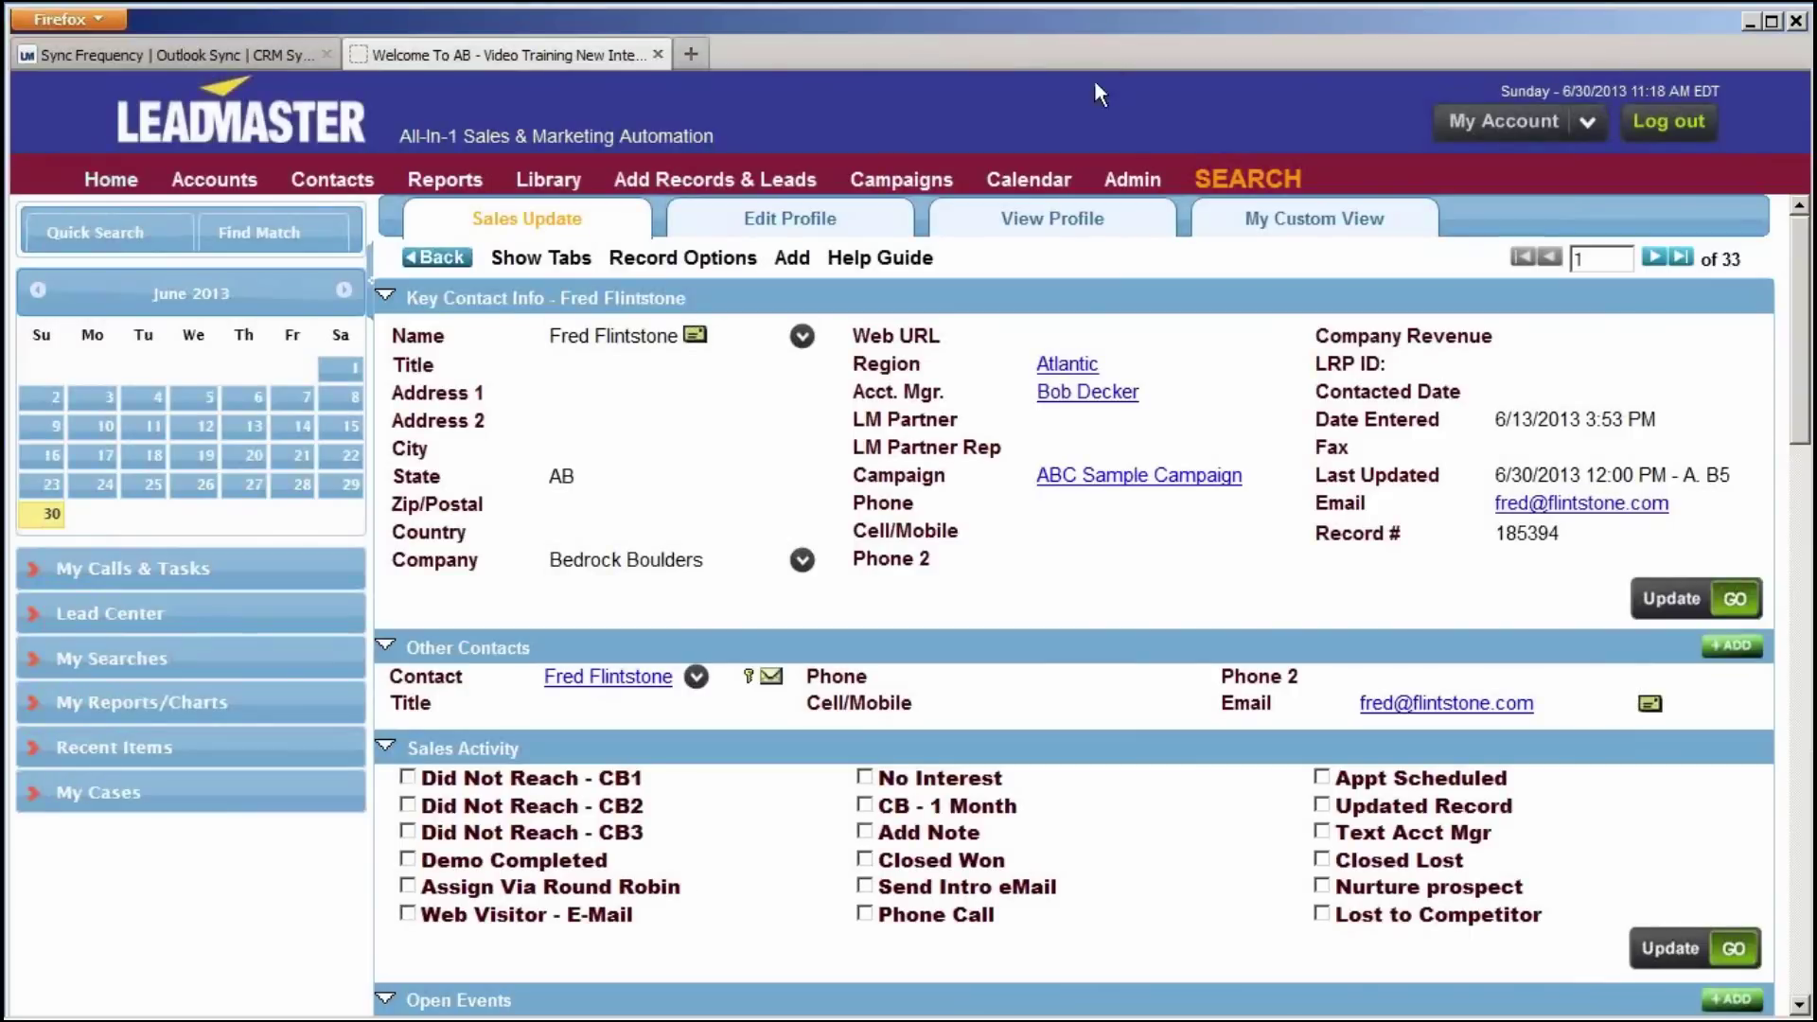
pyautogui.click(378, 1003)
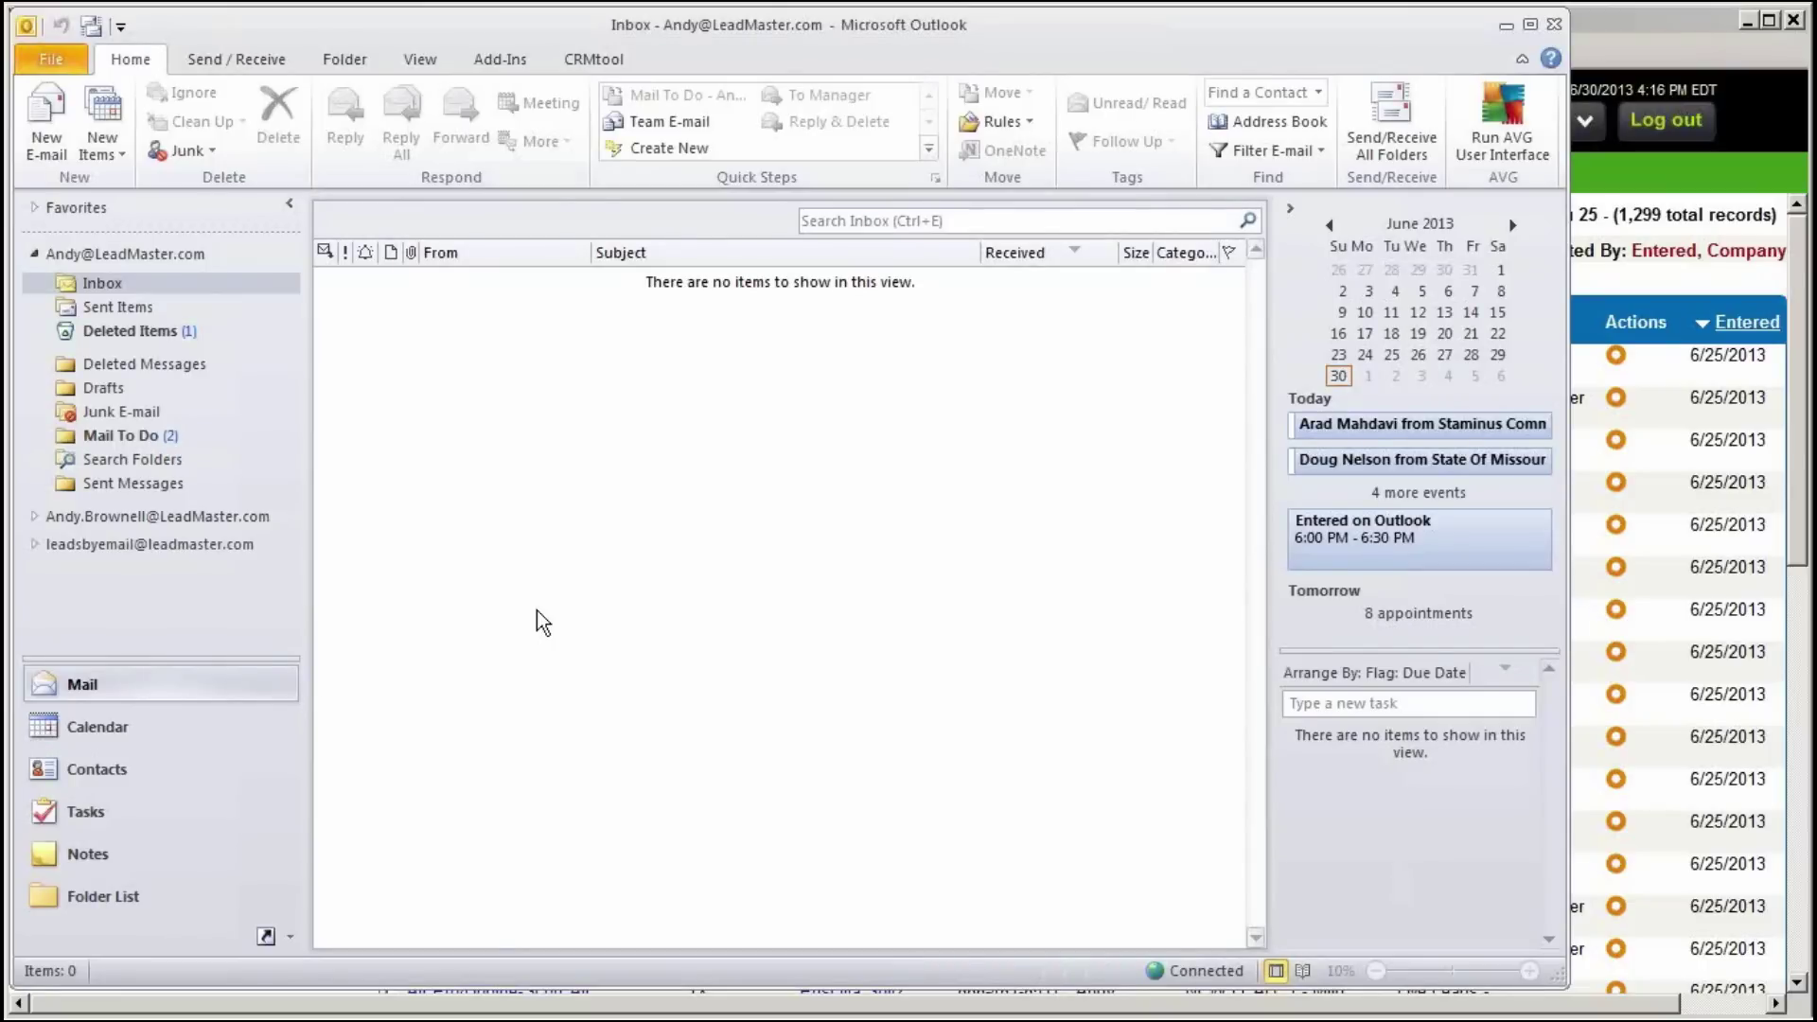
pyautogui.click(598, 61)
pyautogui.click(181, 94)
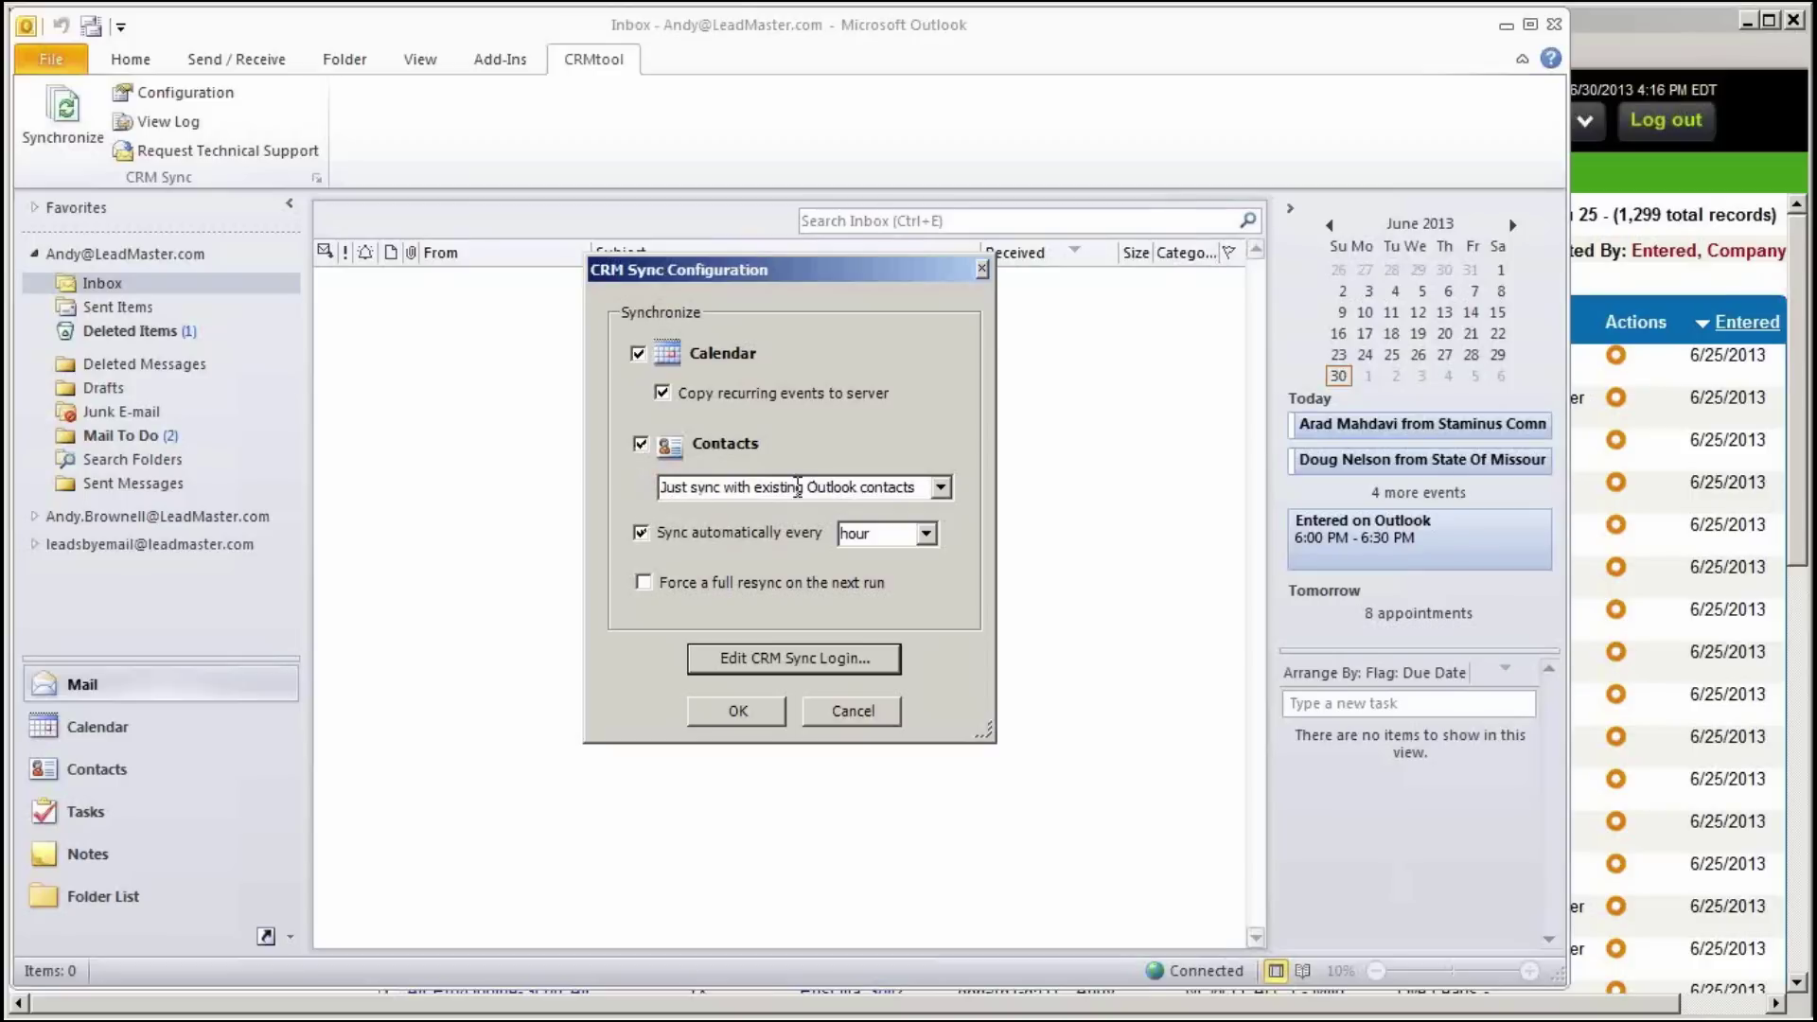
# Set the contact sync mode to 'Just sync with existing Outlook contacts'
pyautogui.click(940, 489)
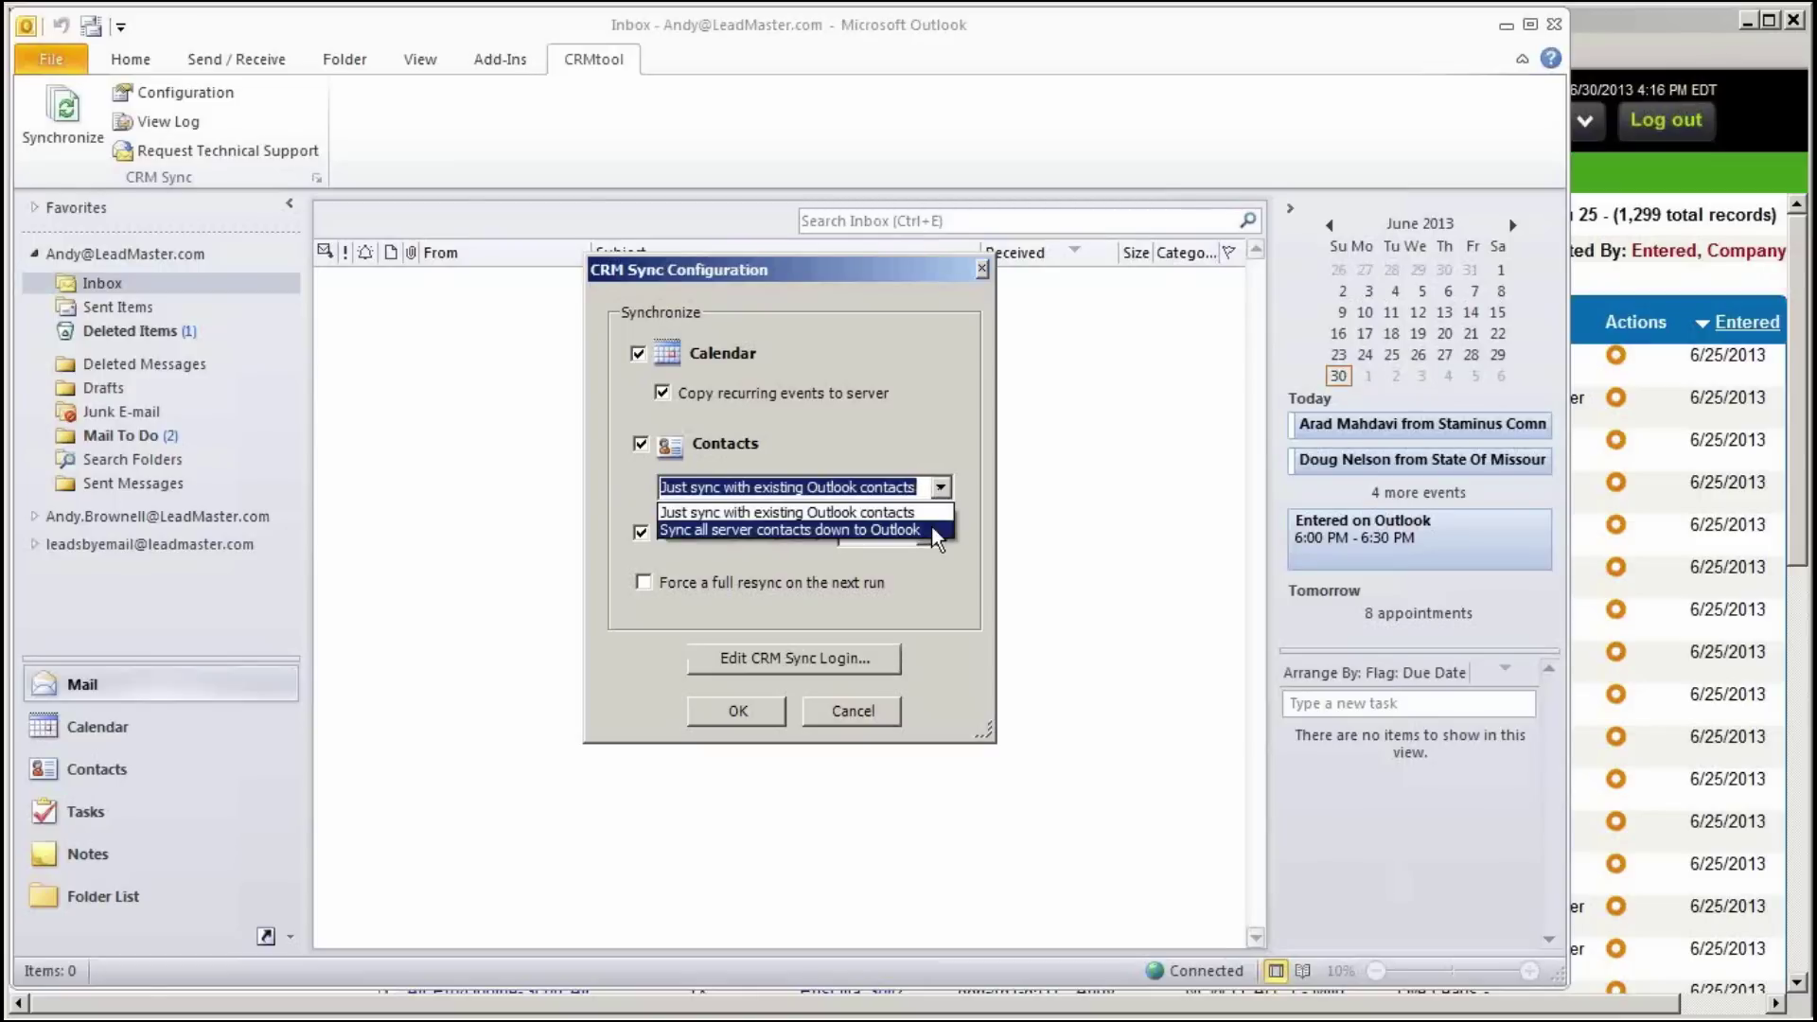
pyautogui.click(935, 530)
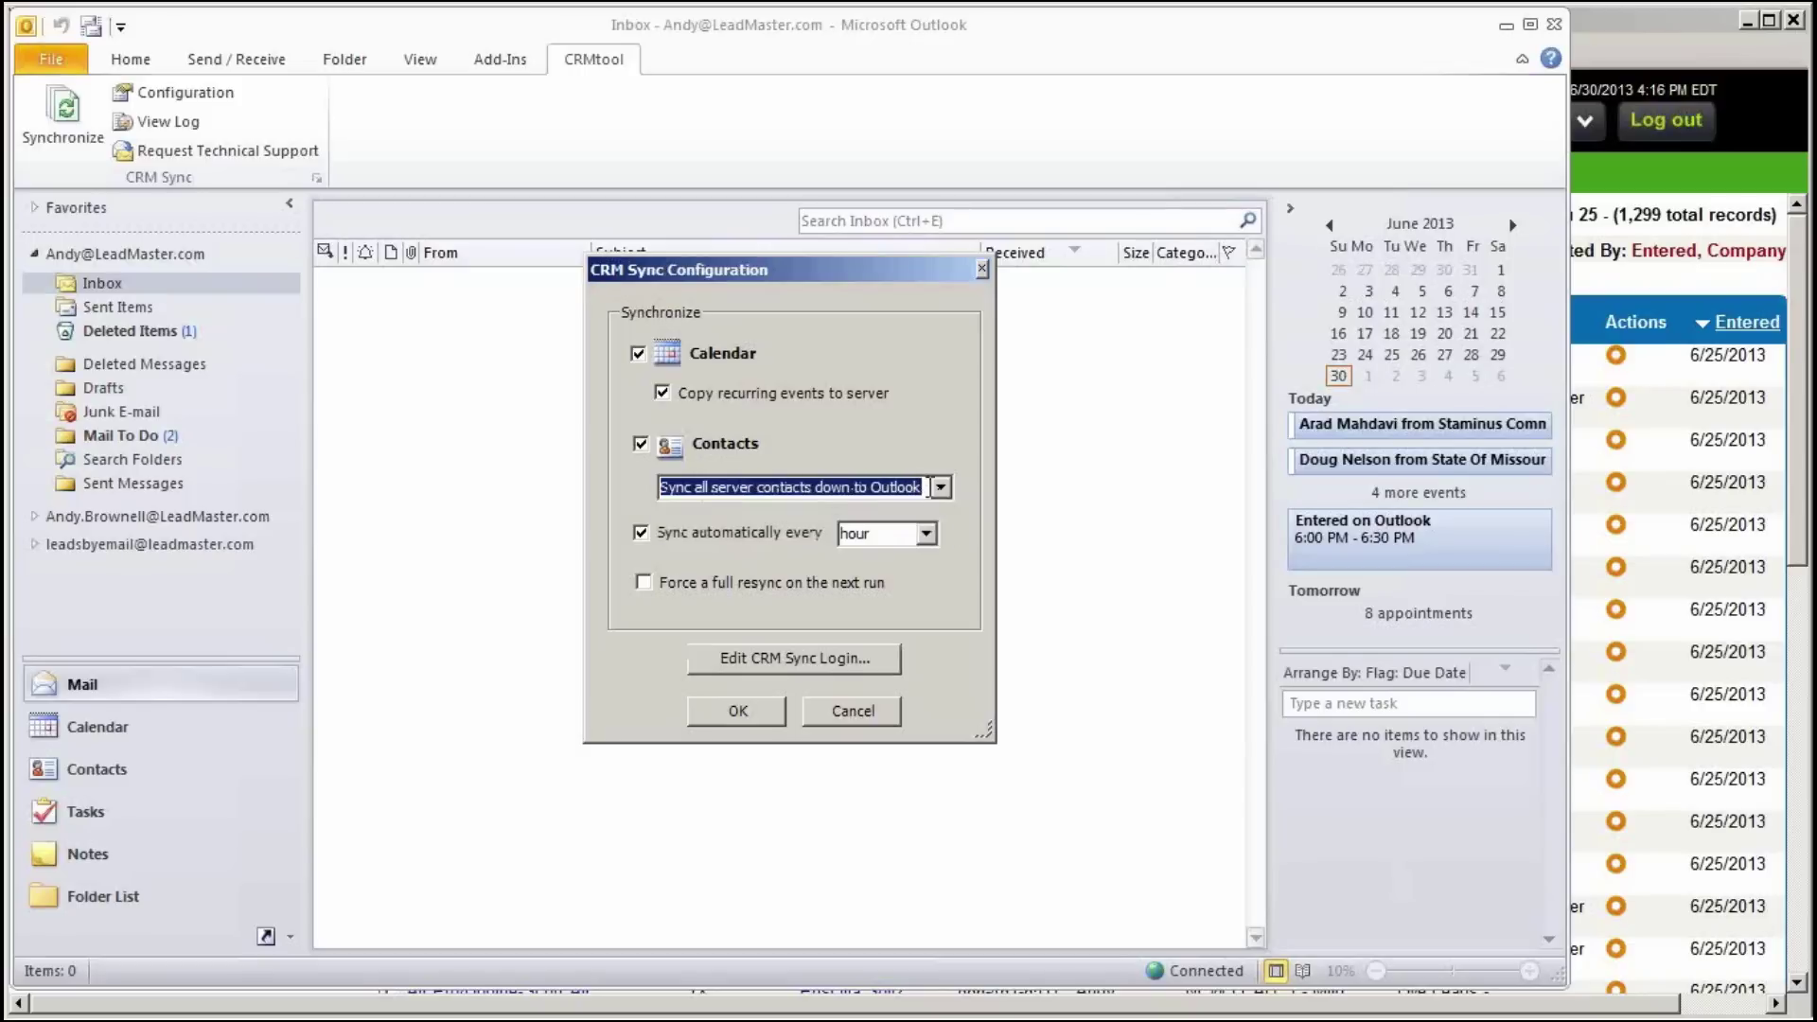
pyautogui.click(928, 487)
pyautogui.click(922, 512)
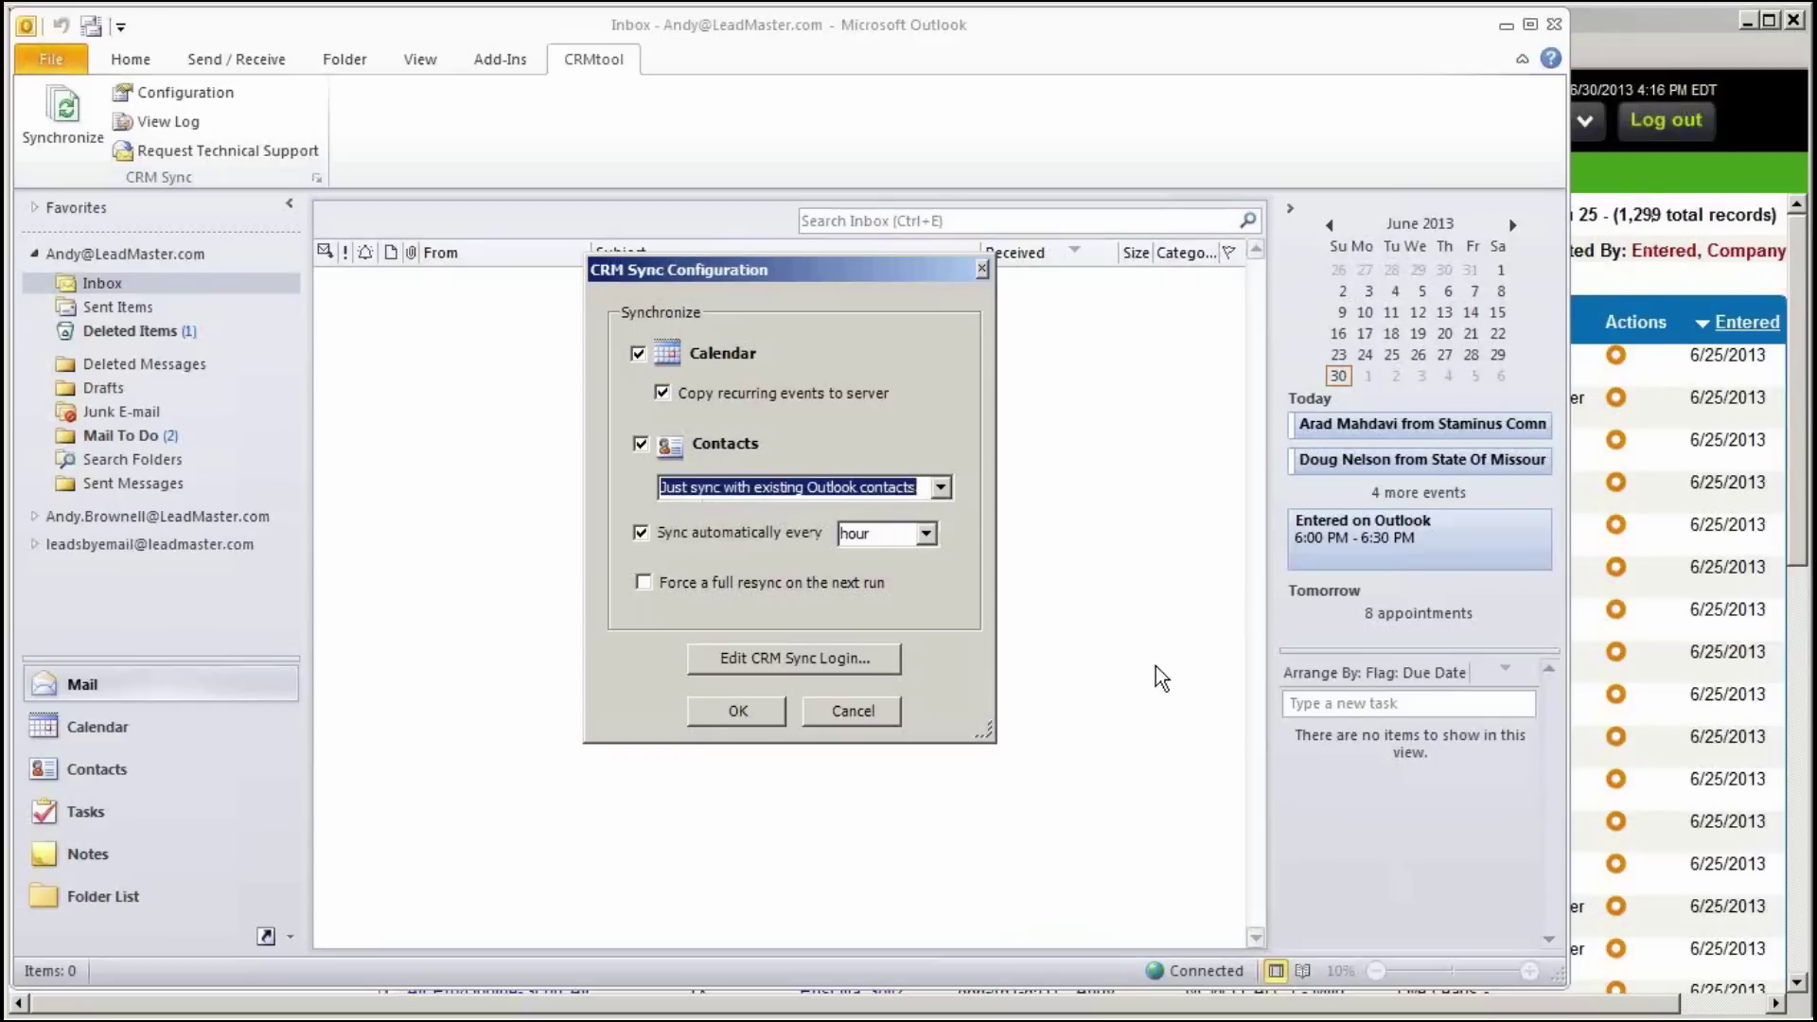
# Save the sync settings, show Outlook's Contacts, and rerun LeadMaster's Quick Search listing 1,299 records
pyautogui.click(736, 711)
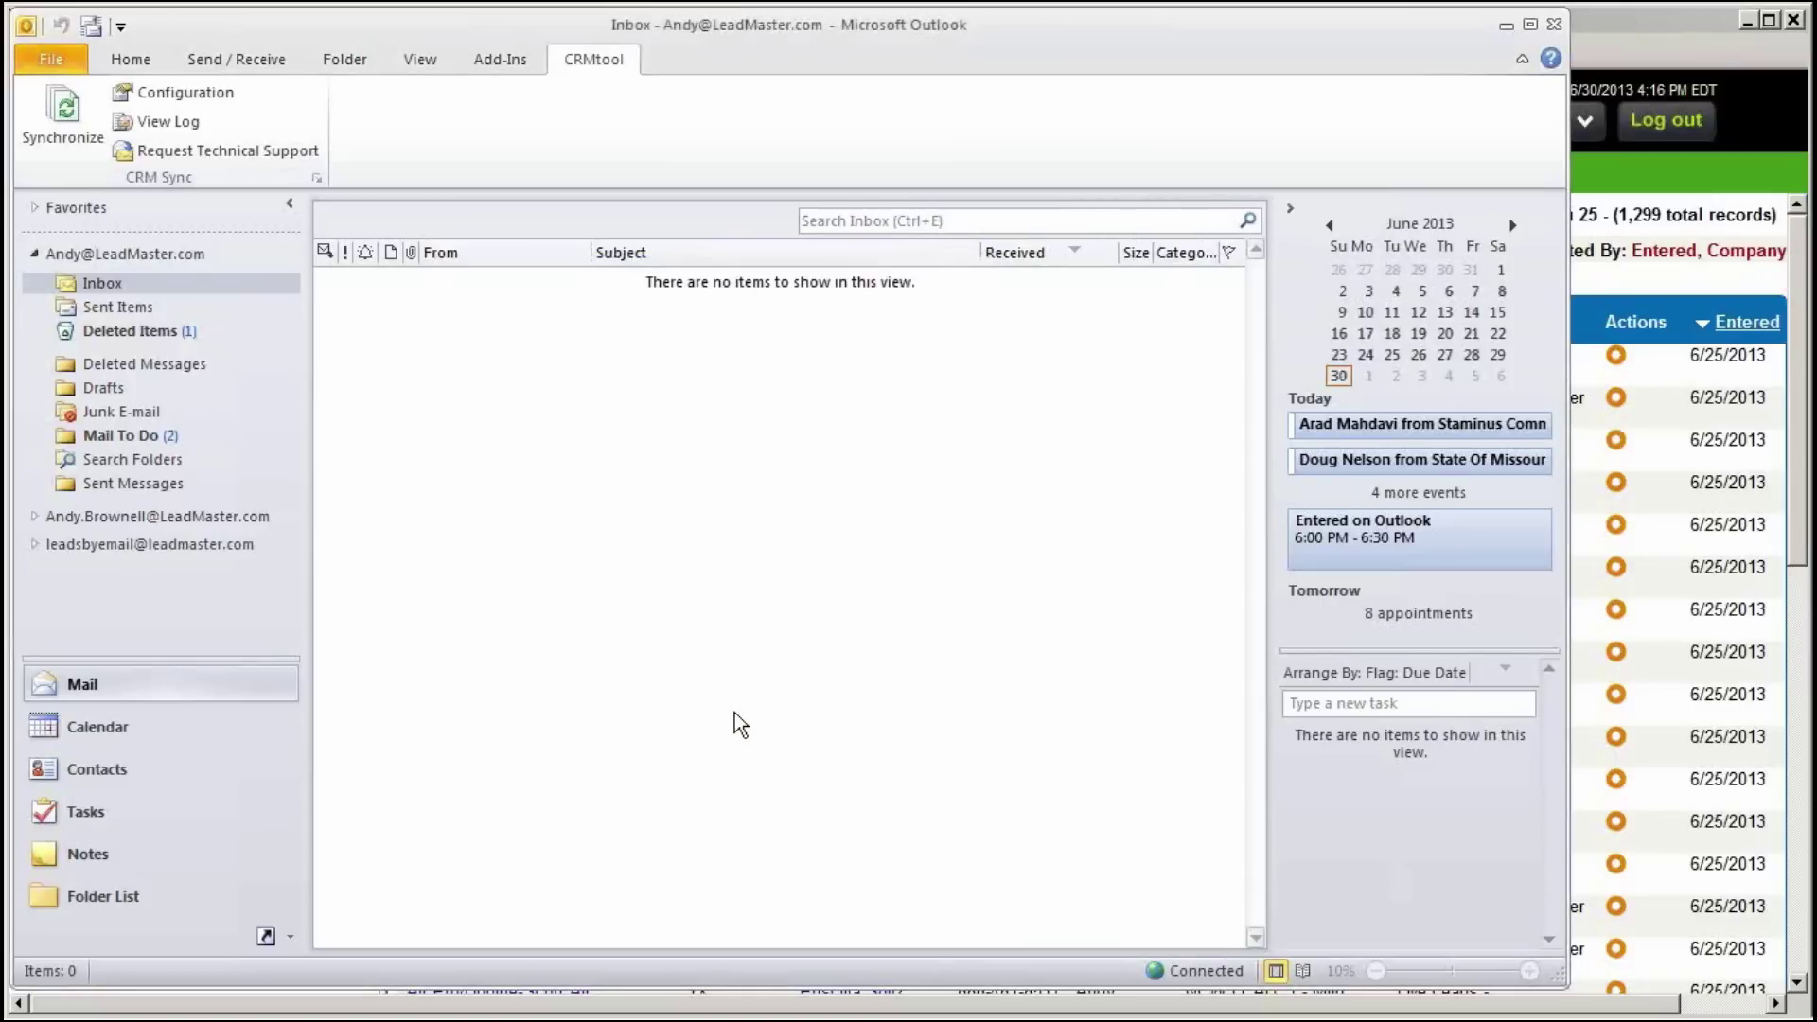
pyautogui.click(72, 765)
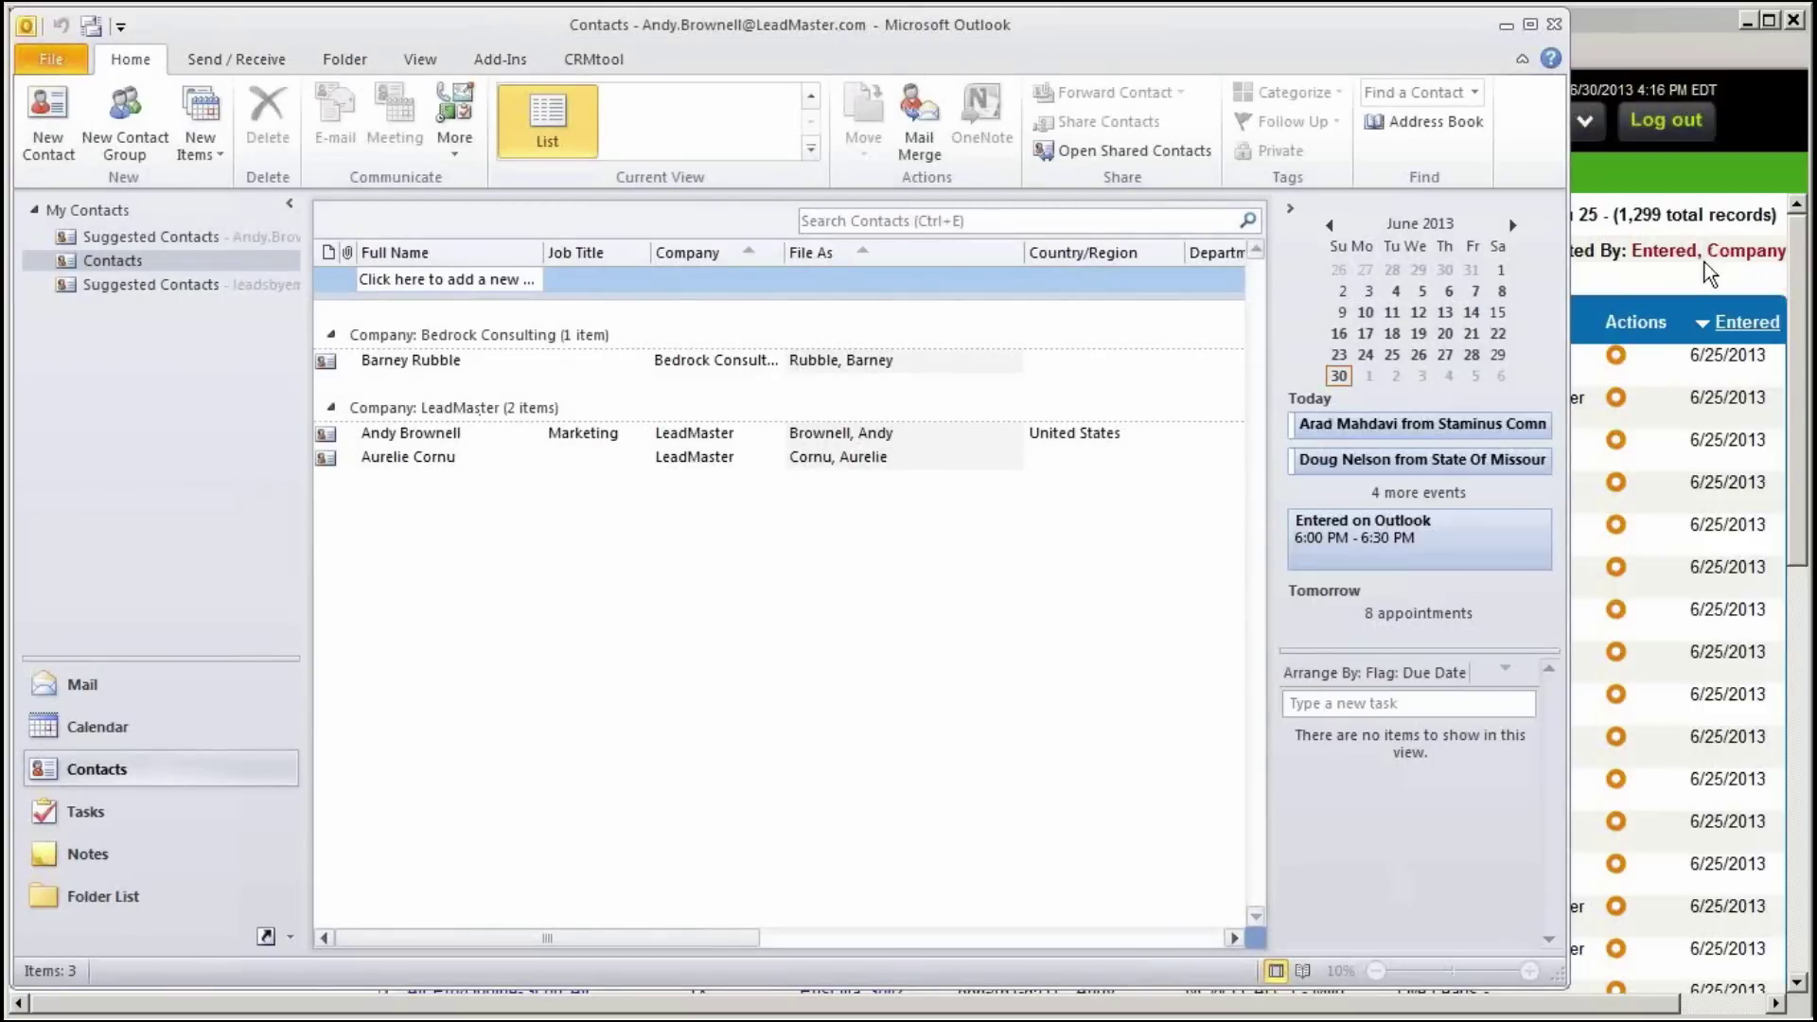
pyautogui.click(1676, 274)
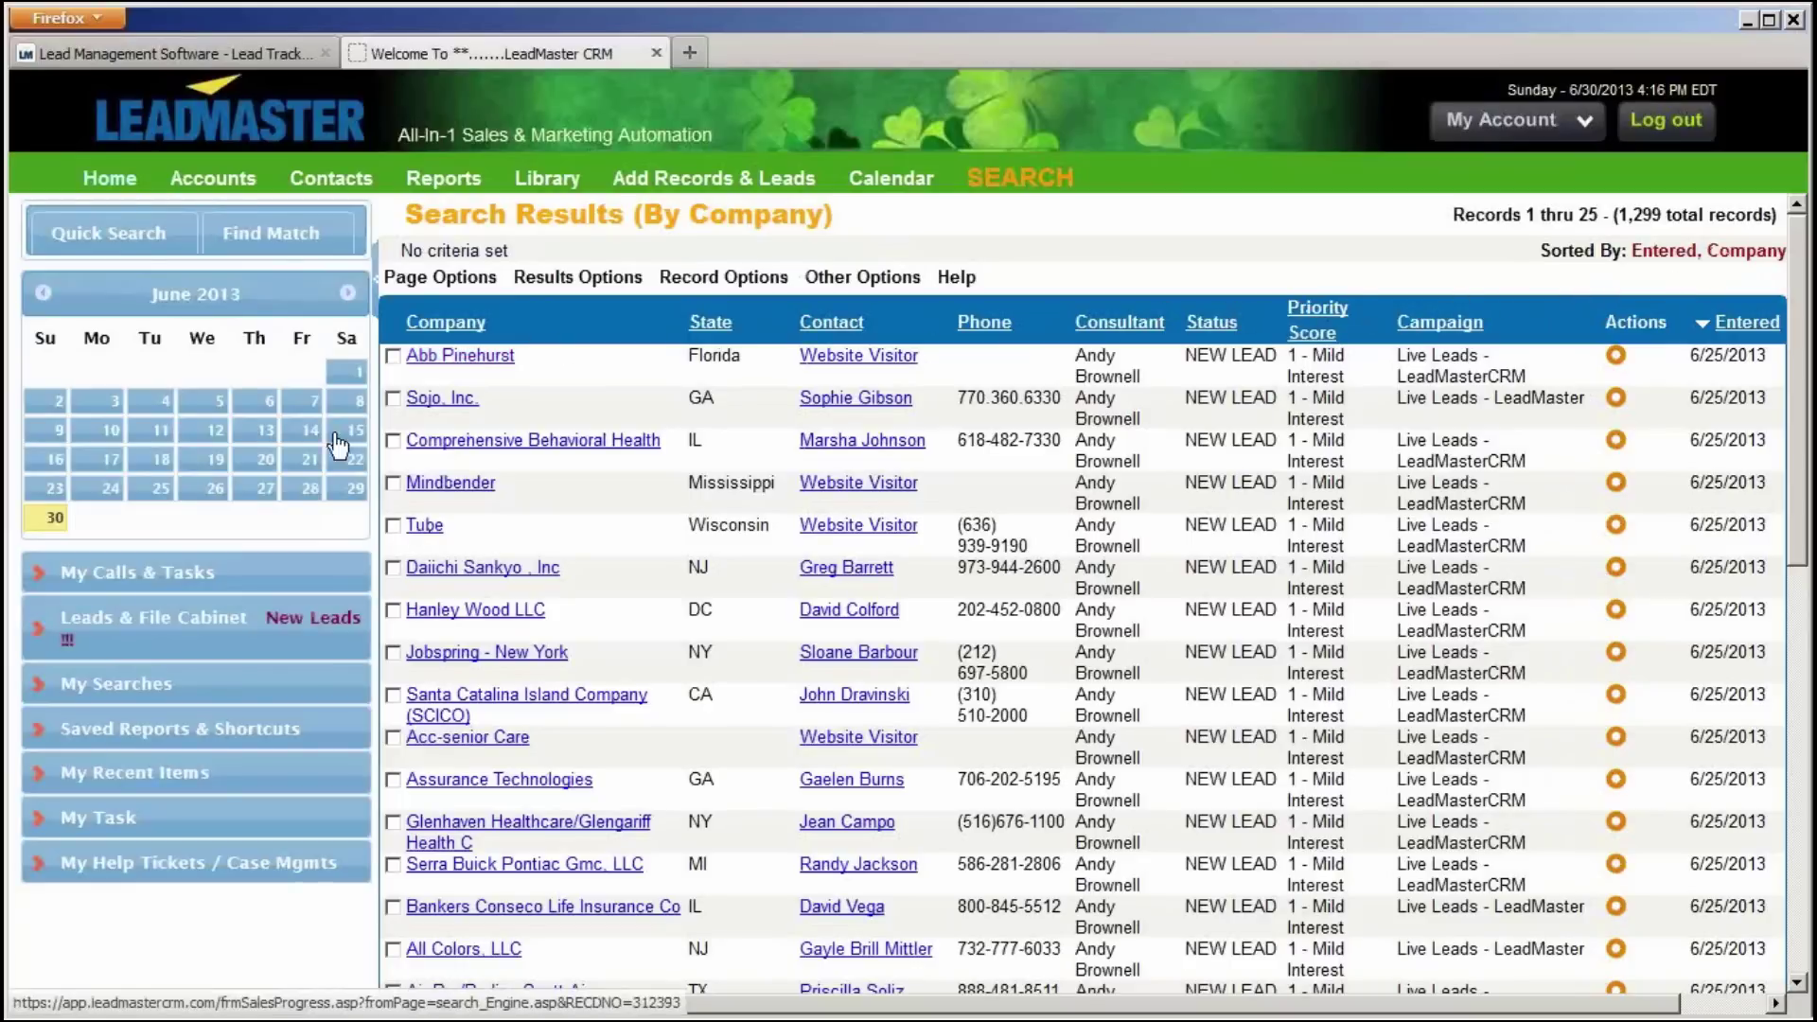
pyautogui.click(123, 235)
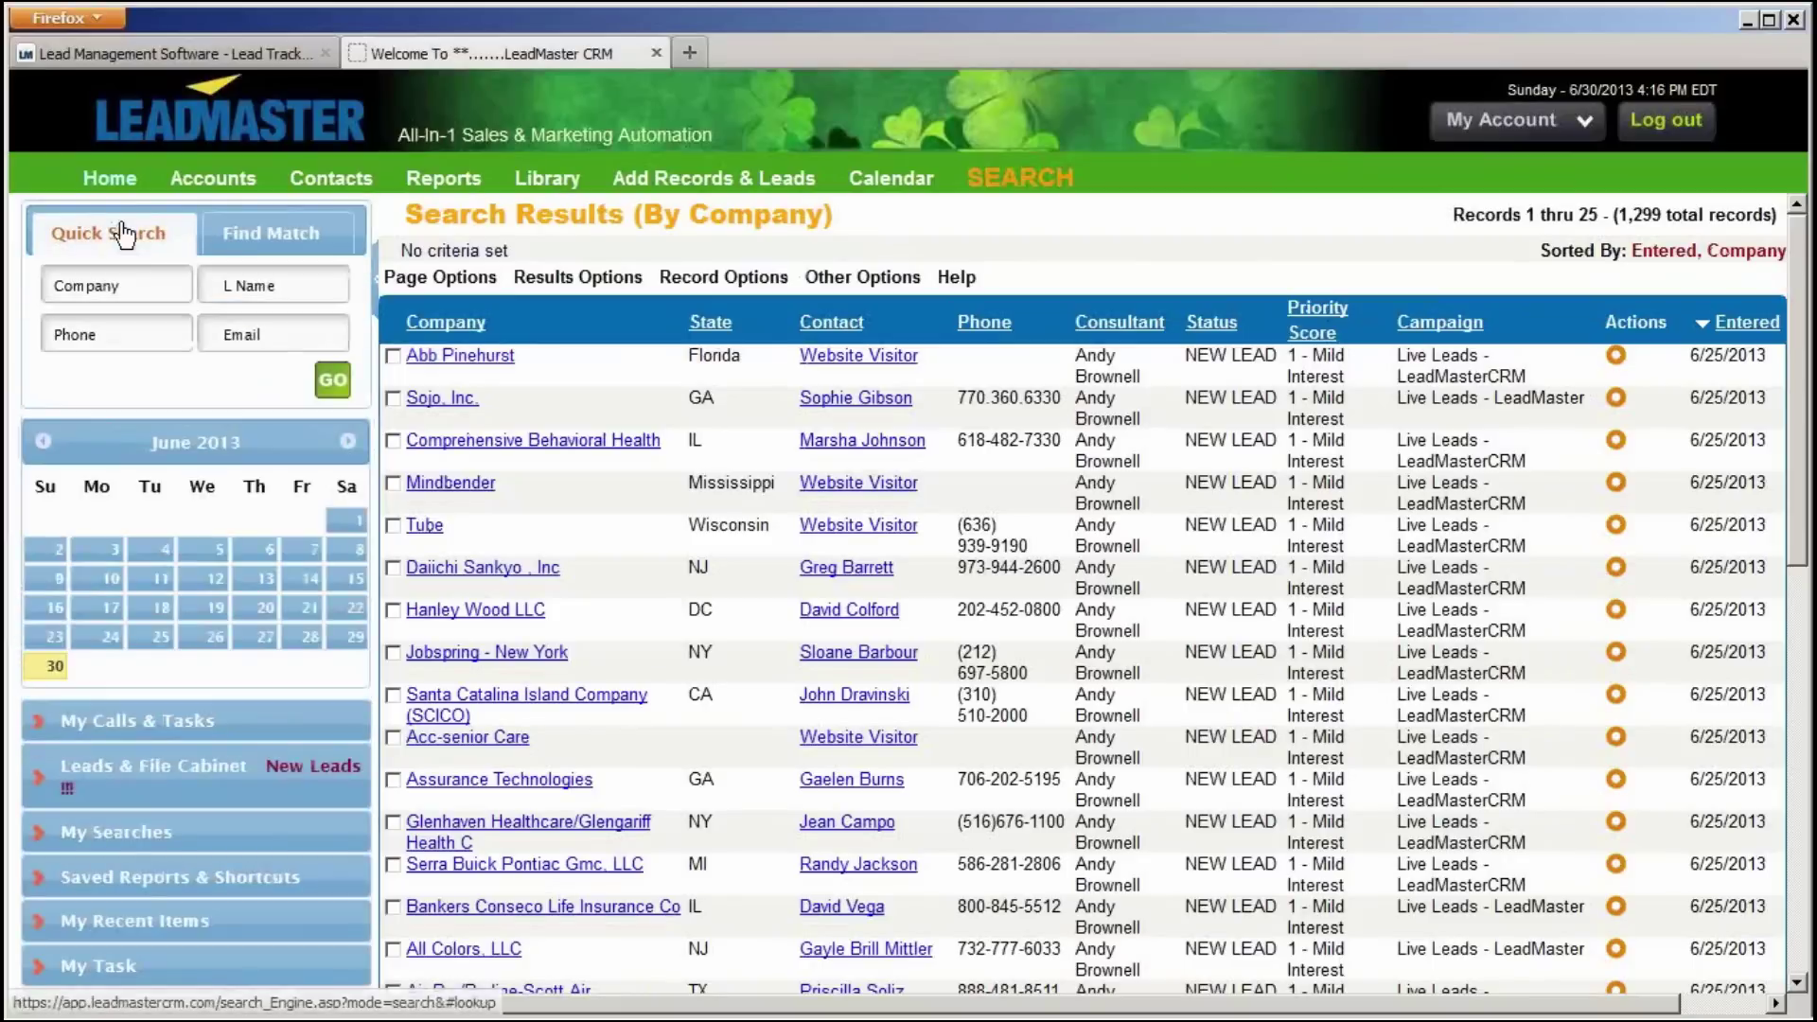
pyautogui.click(333, 381)
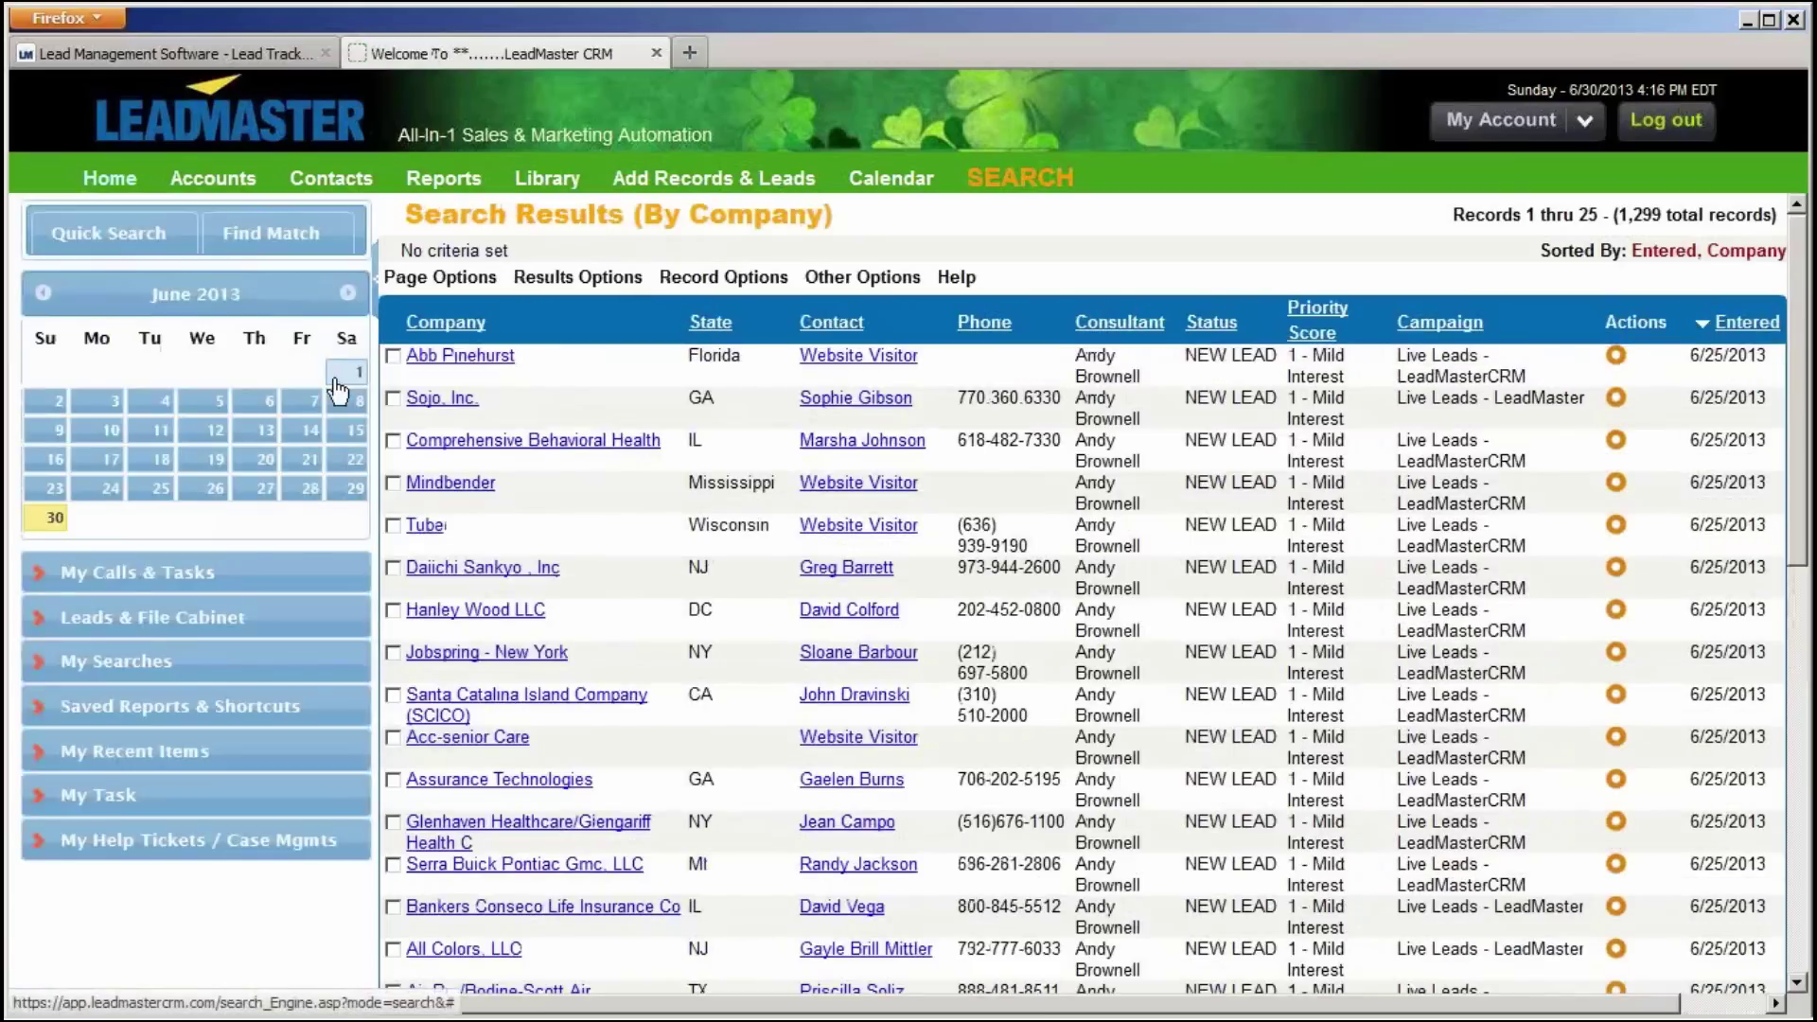
pyautogui.moveTo(975, 1018)
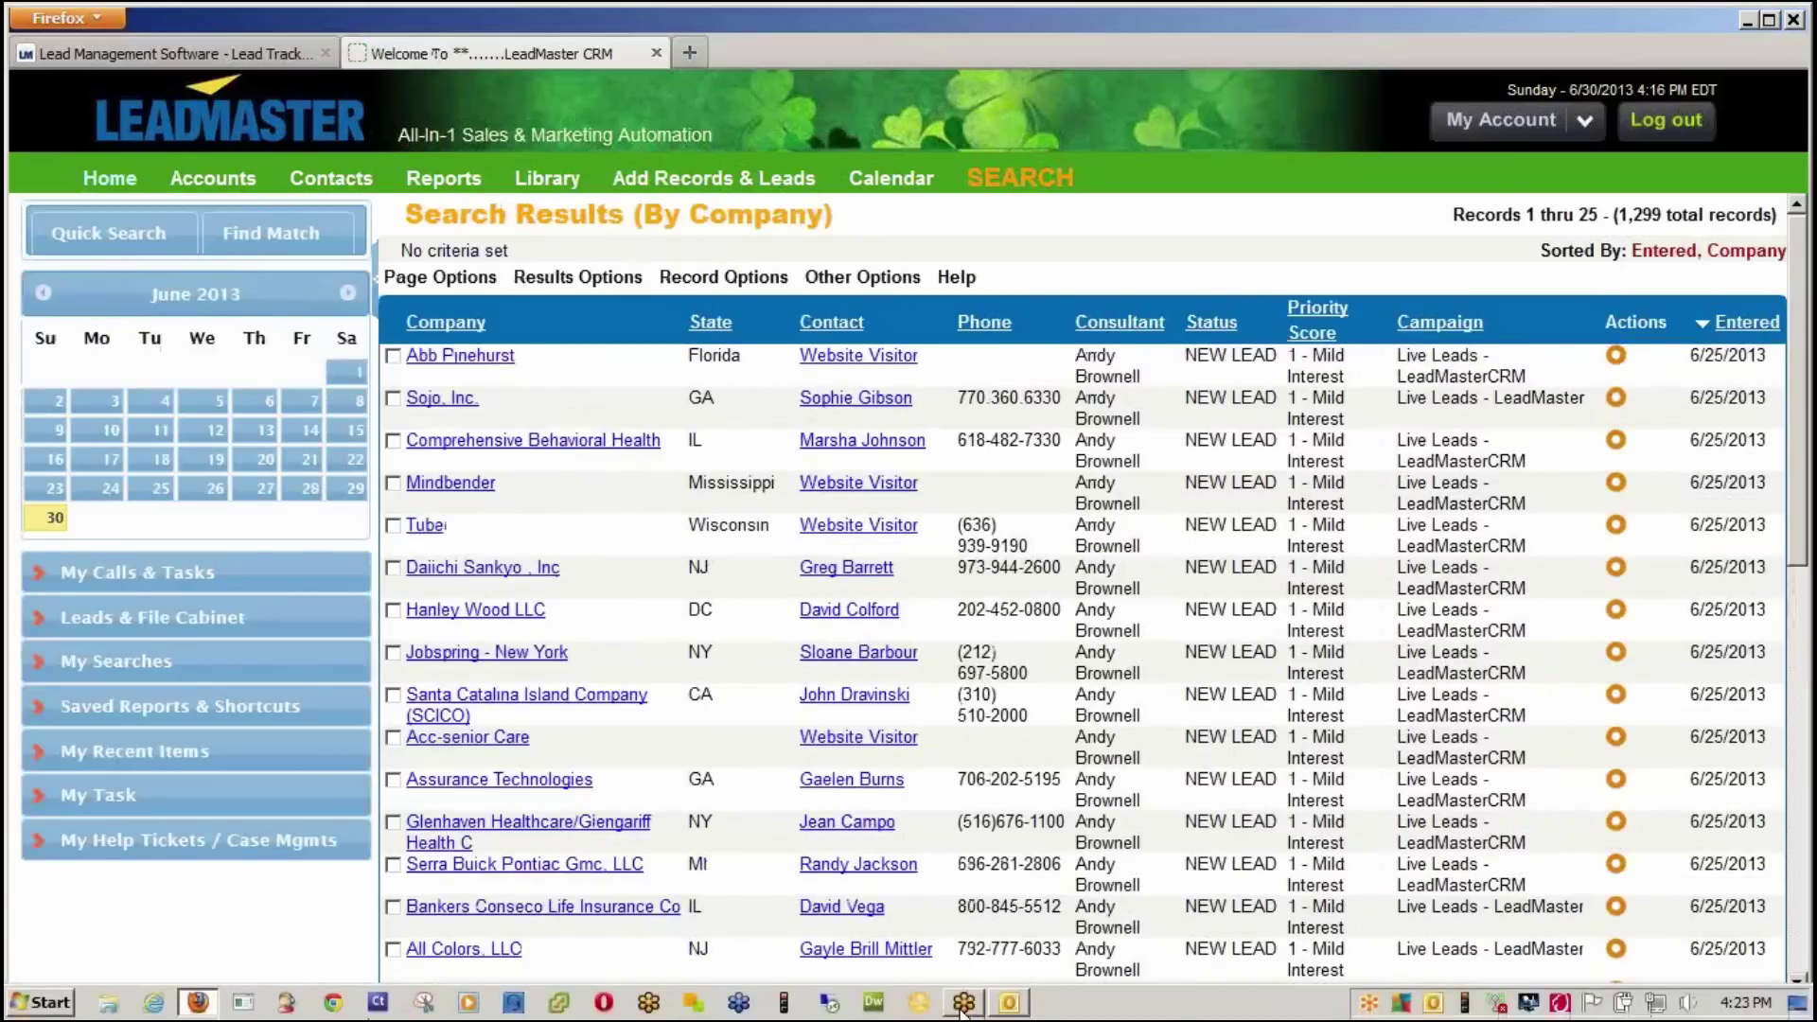
# Run CRMtool Synchronize and mark all three Outlook contacts to sync to the server
pyautogui.click(1008, 1005)
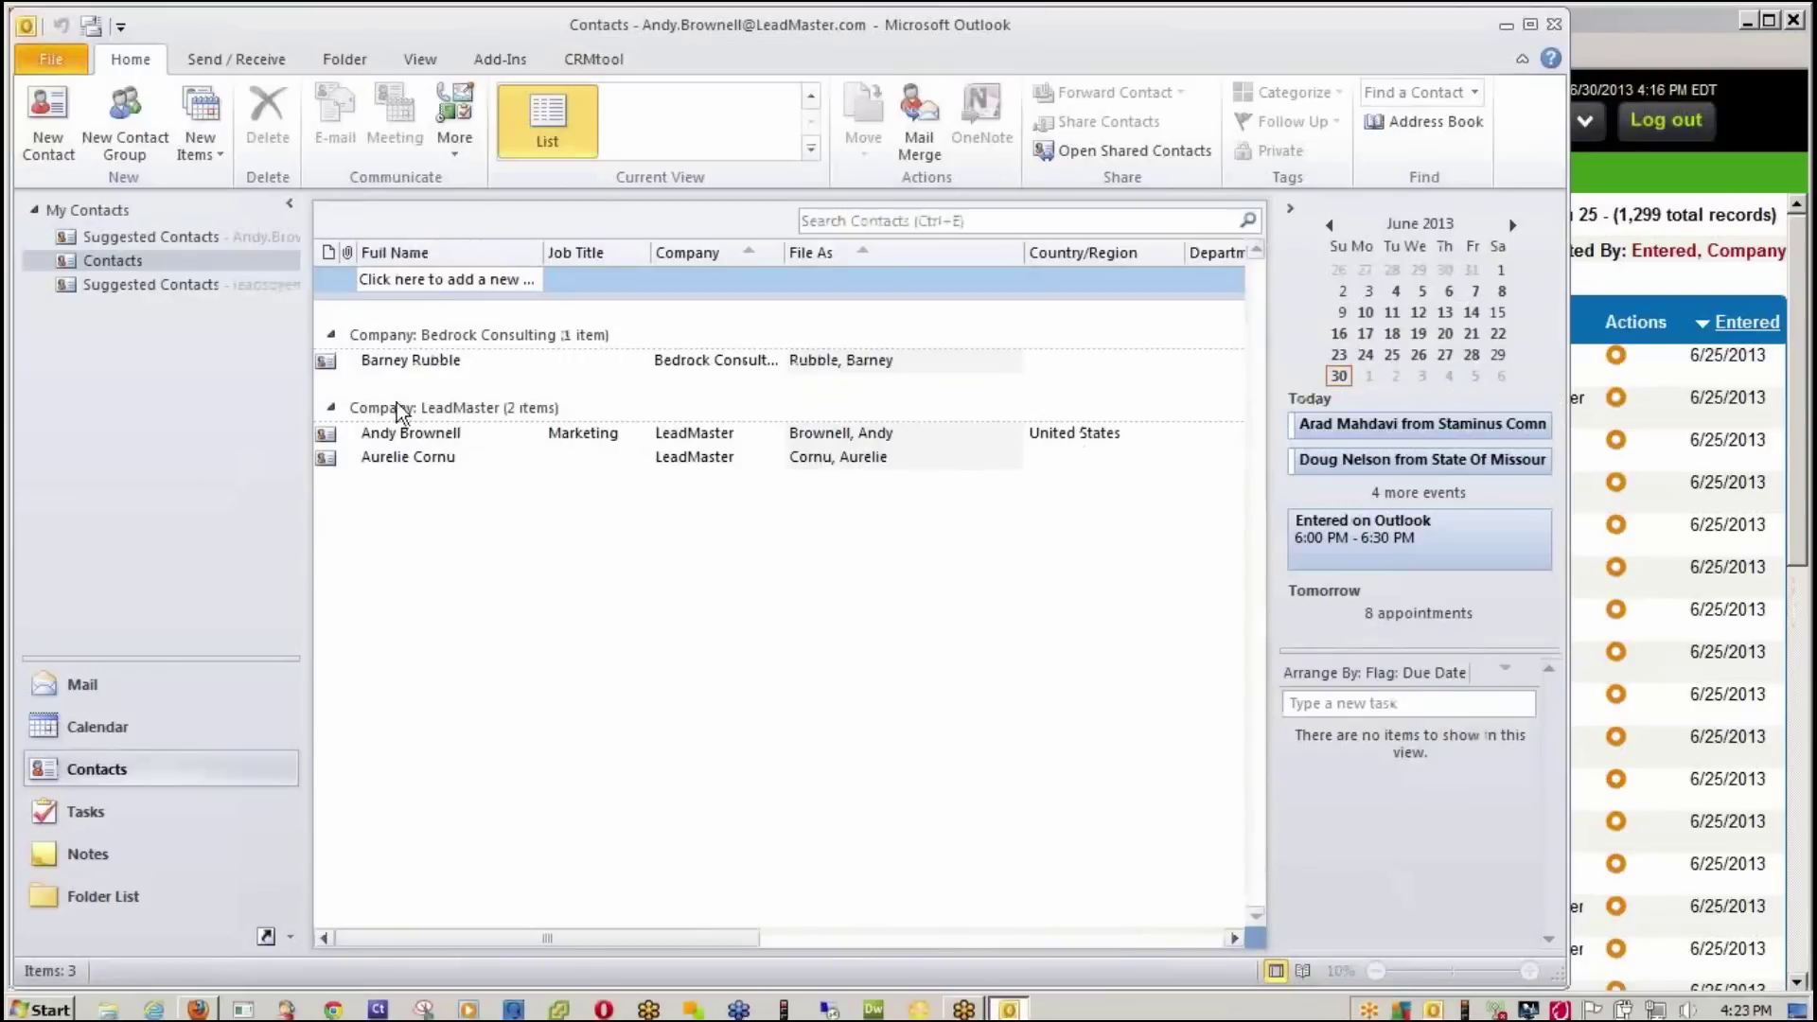
pyautogui.click(615, 53)
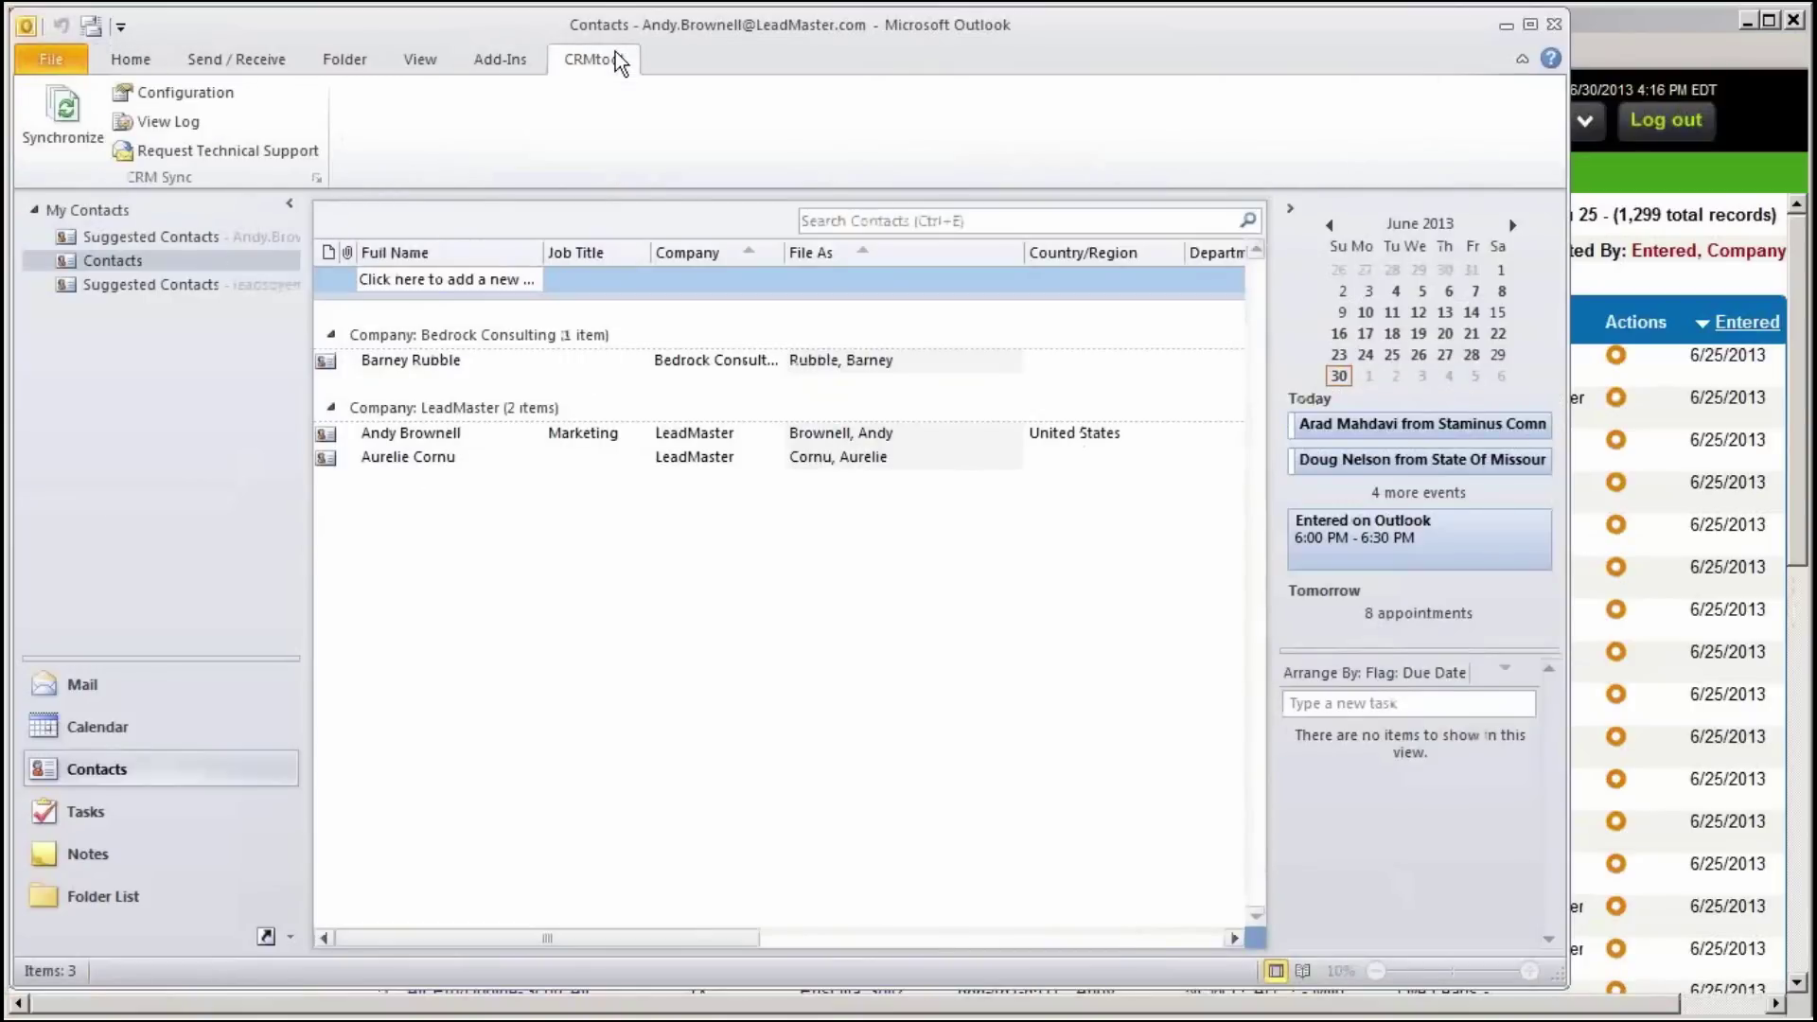
pyautogui.click(57, 114)
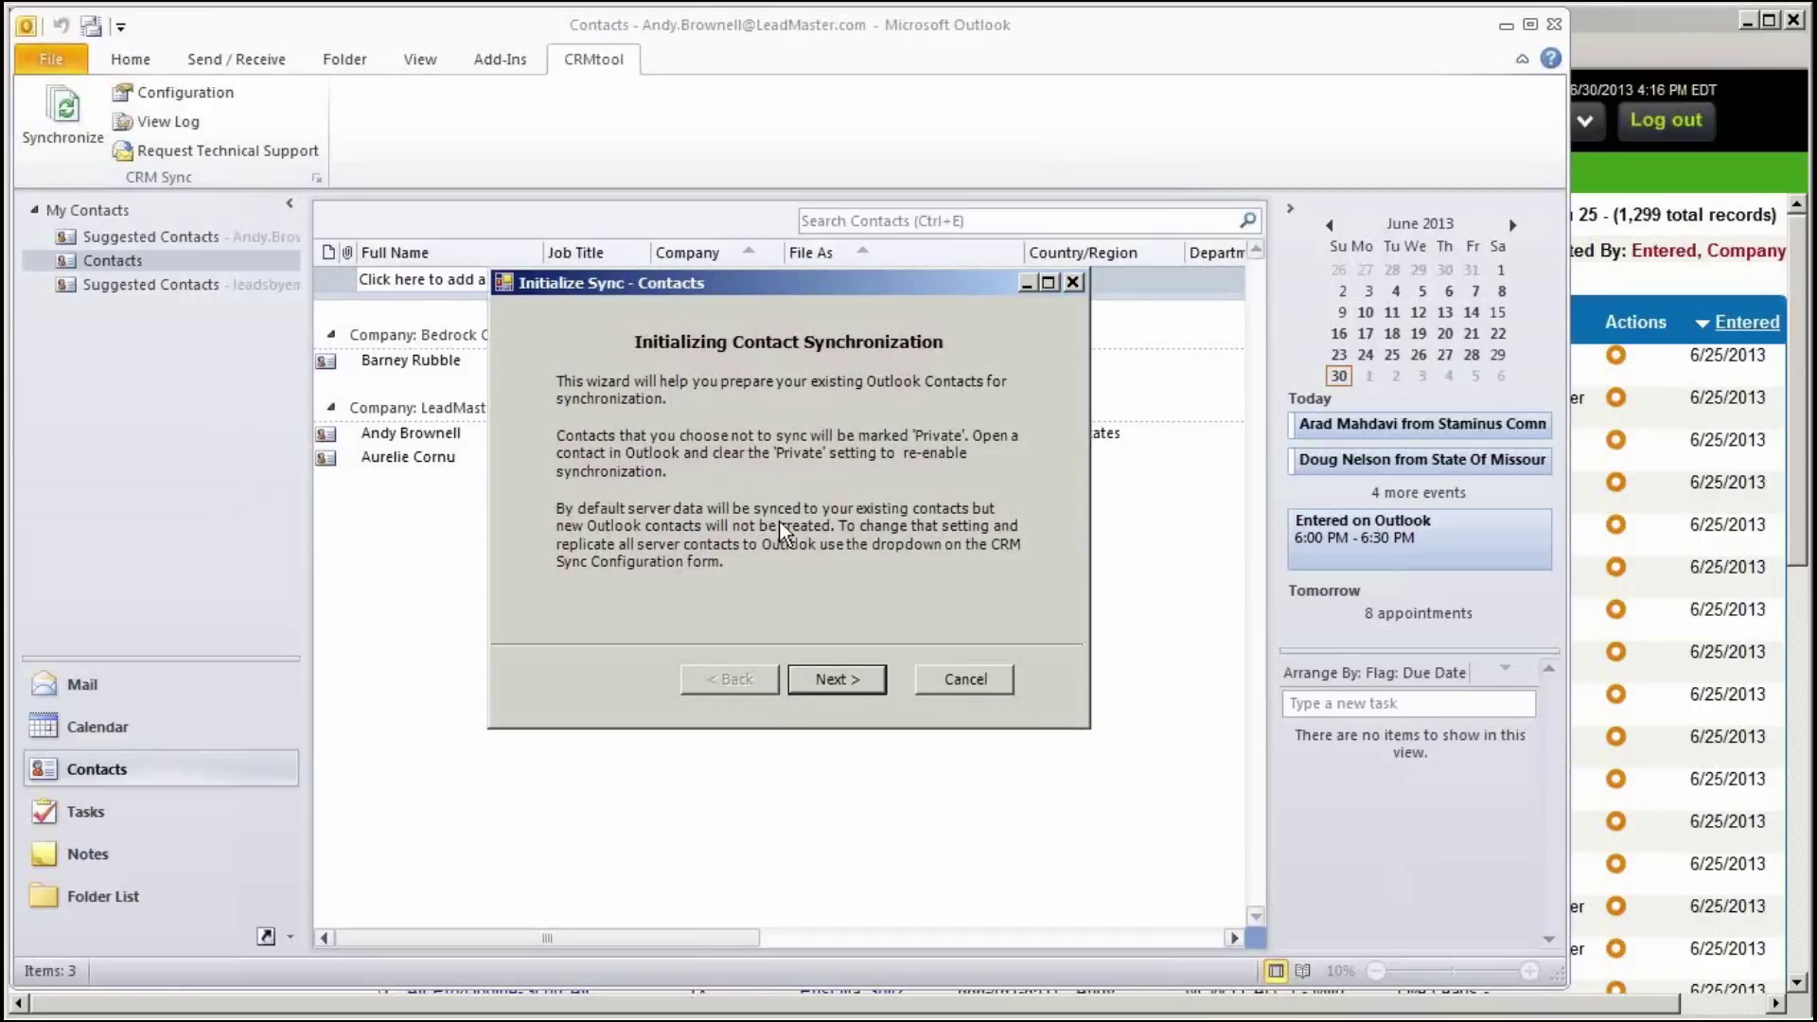
pyautogui.click(842, 680)
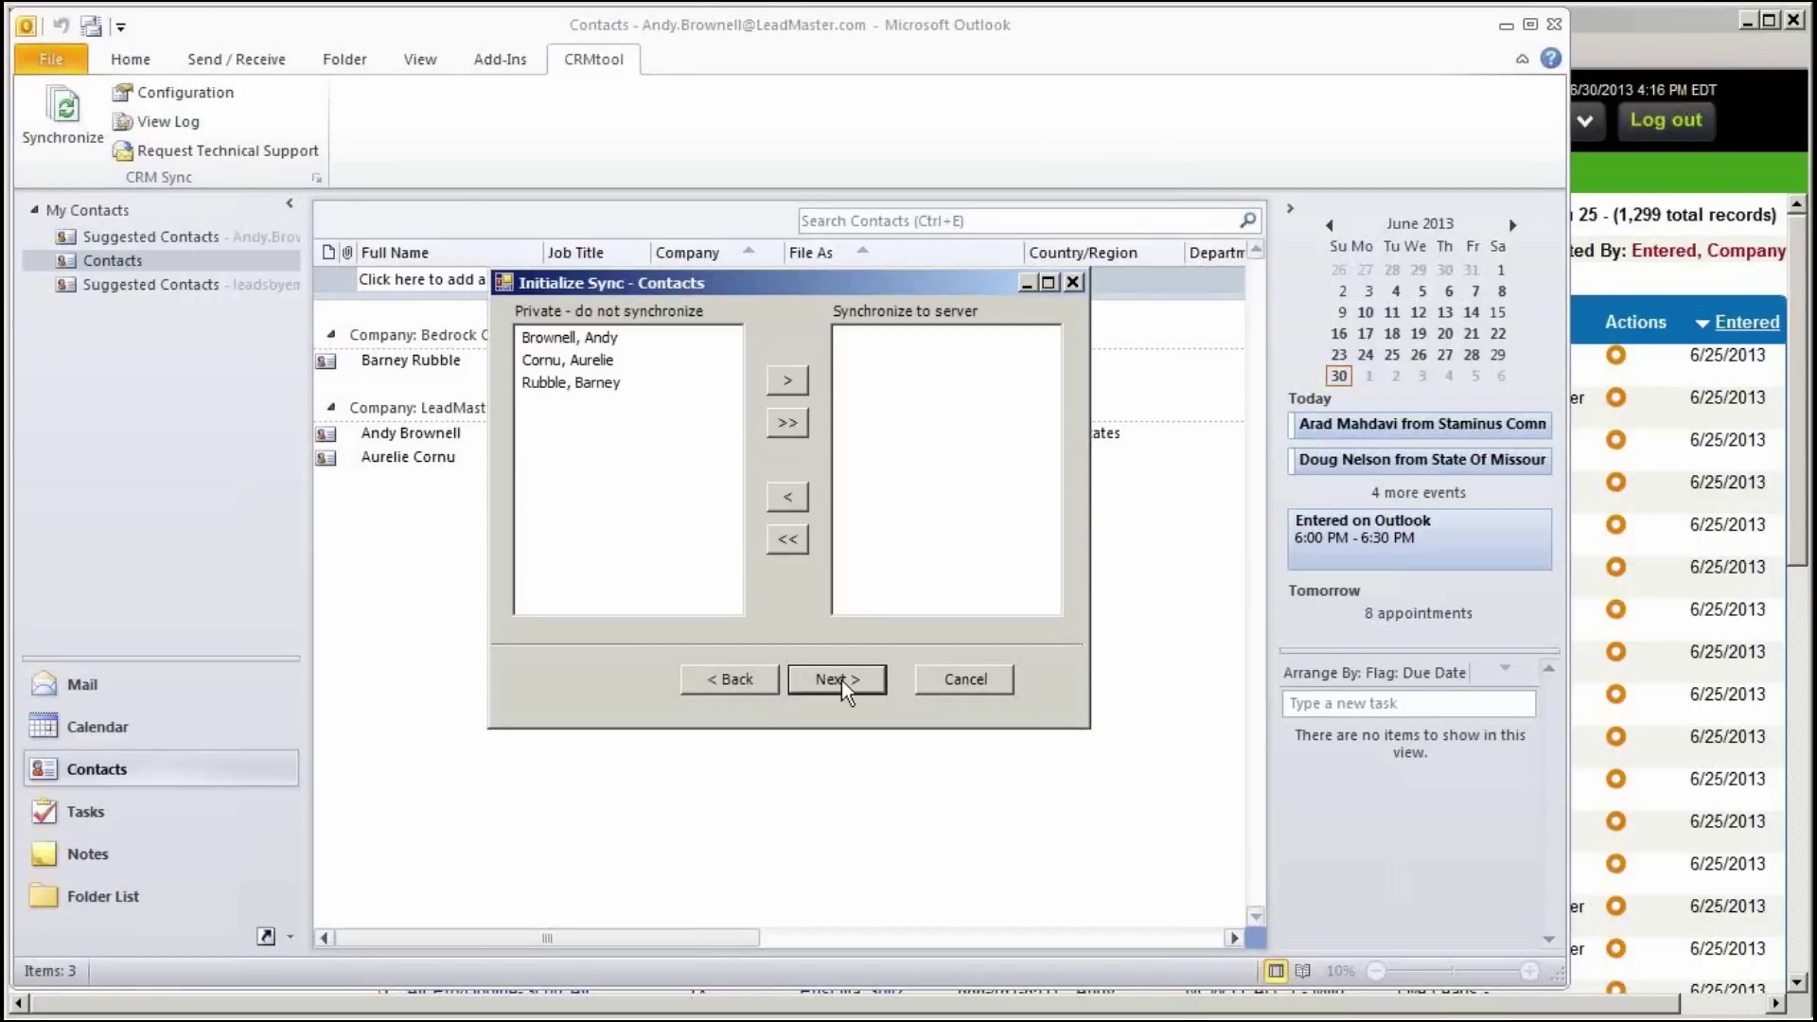
pyautogui.click(785, 424)
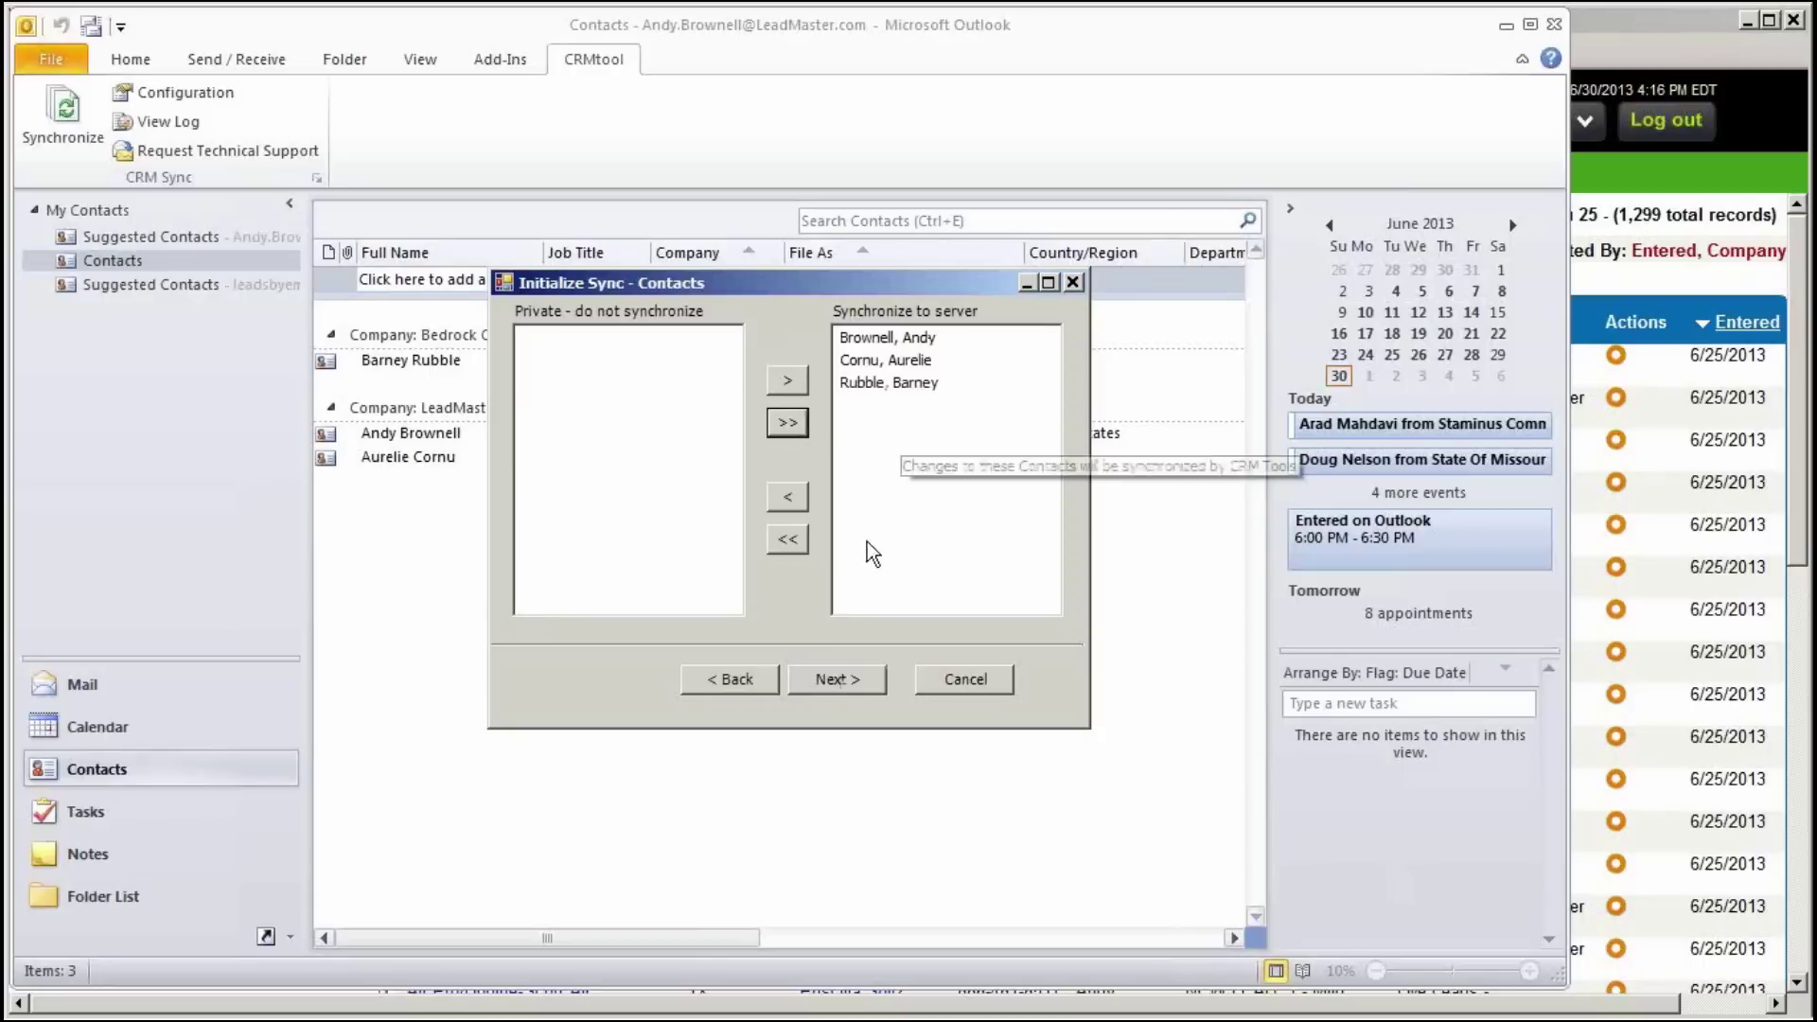
pyautogui.click(848, 678)
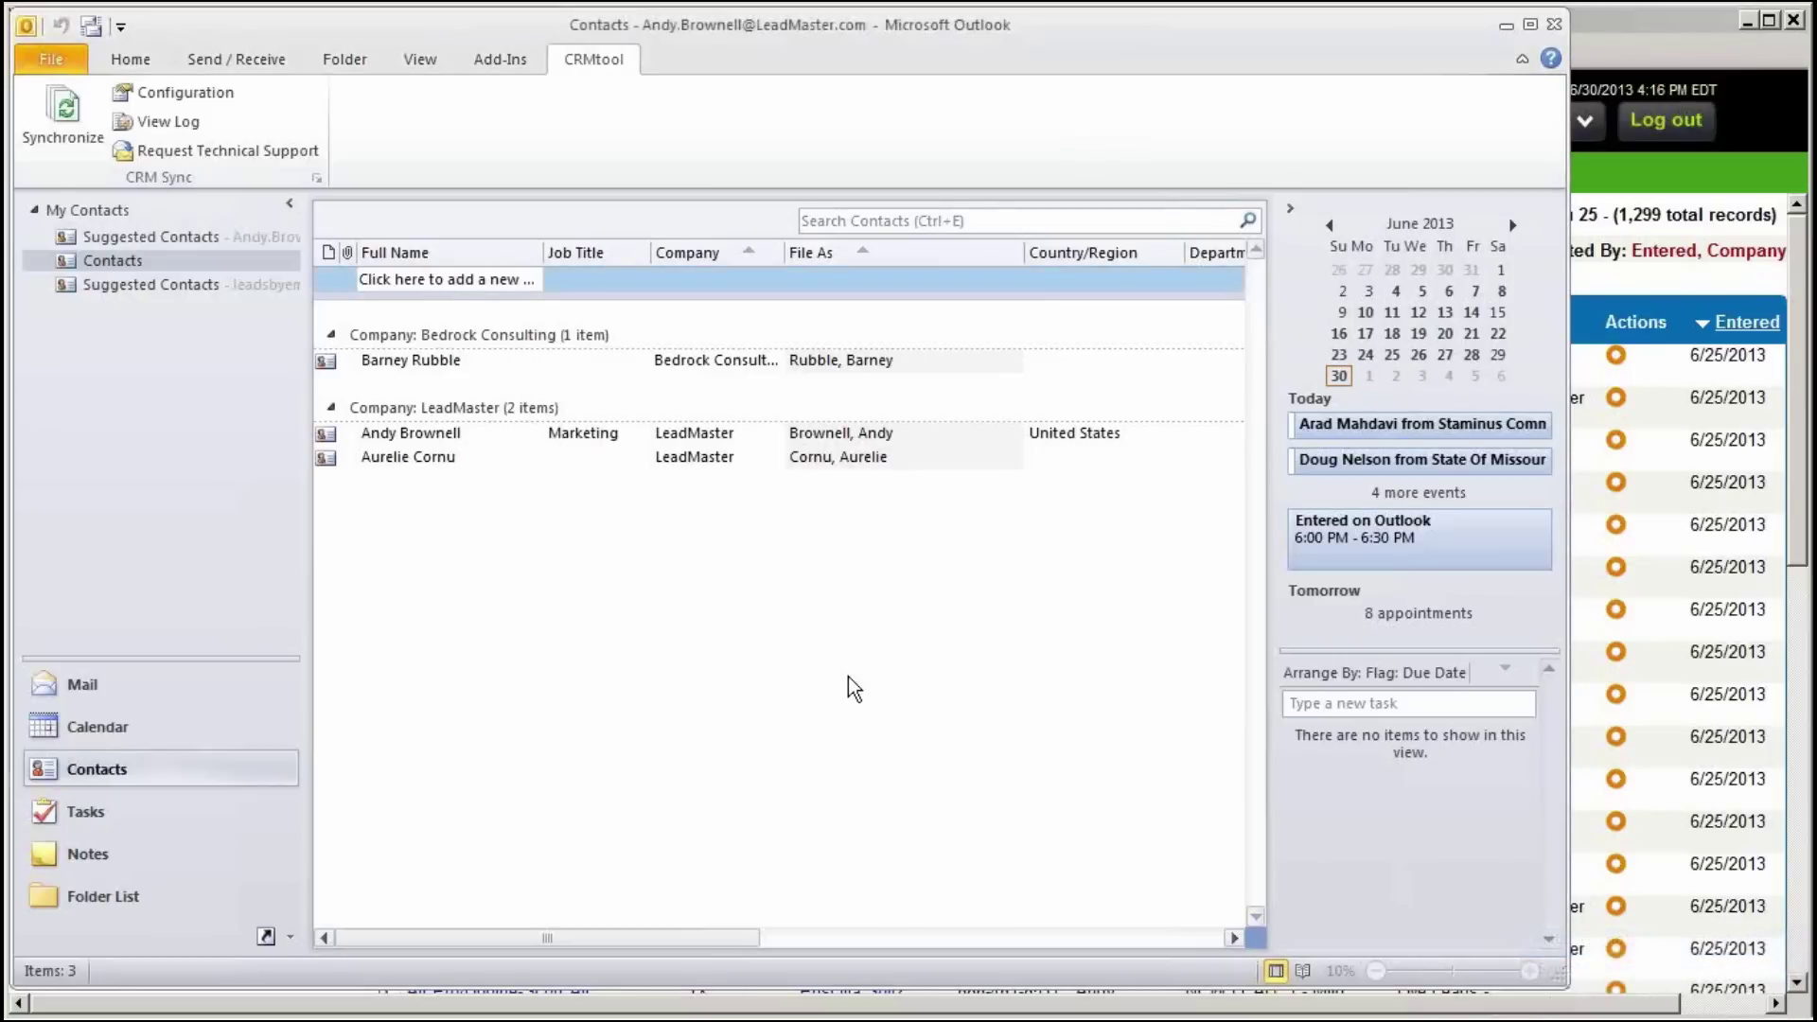
# Re-run Quick Search in LeadMaster to confirm the synced Bedrock Consulting contact among 1,300 records
pyautogui.click(1608, 267)
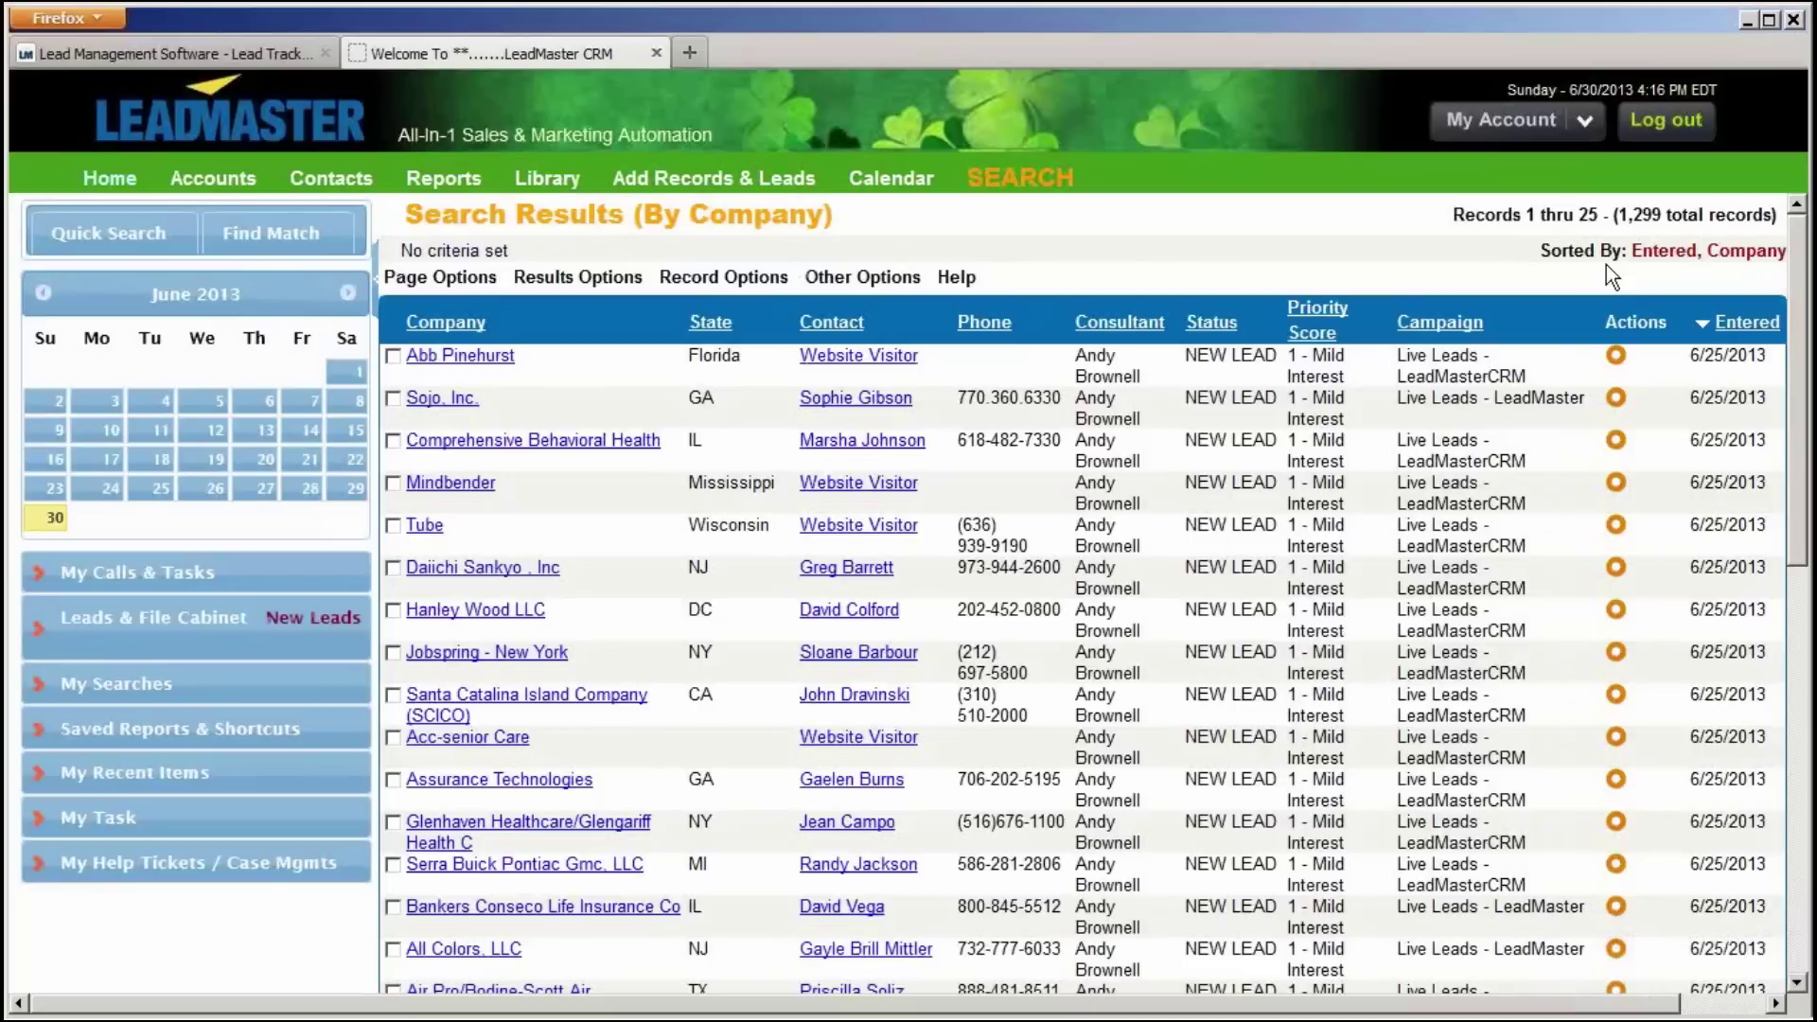
pyautogui.click(108, 233)
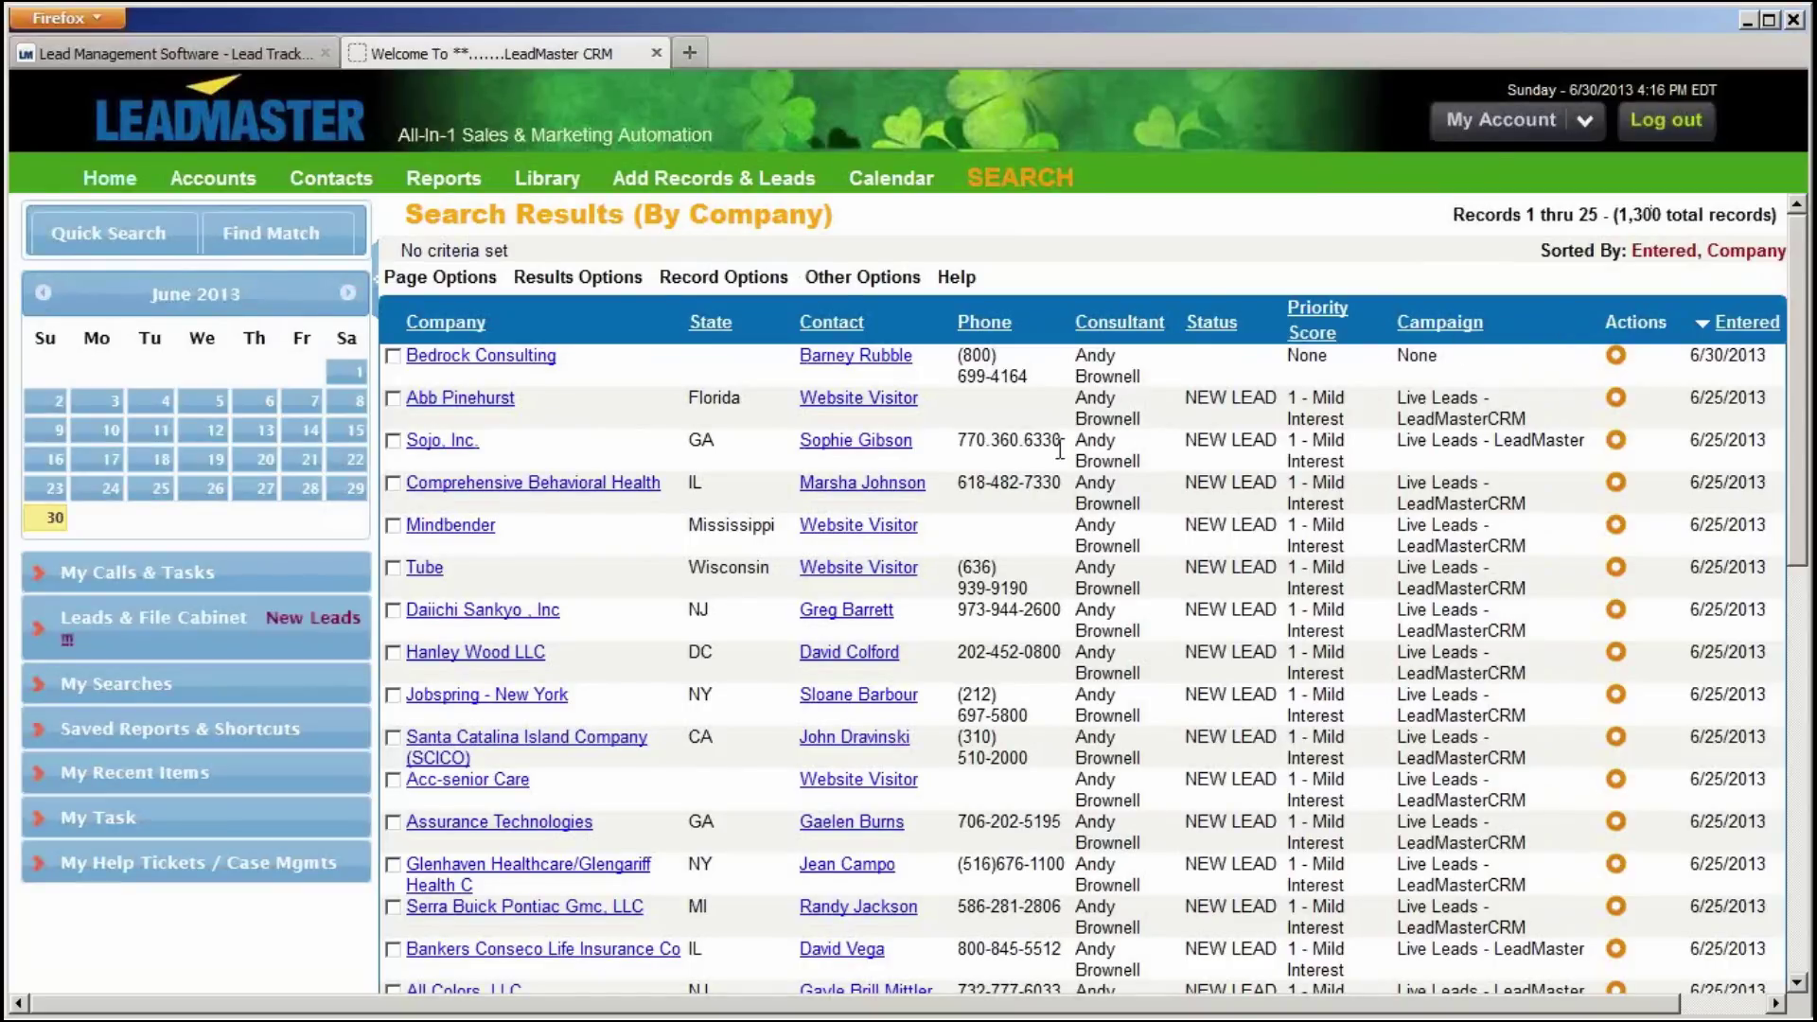
pyautogui.click(1011, 1003)
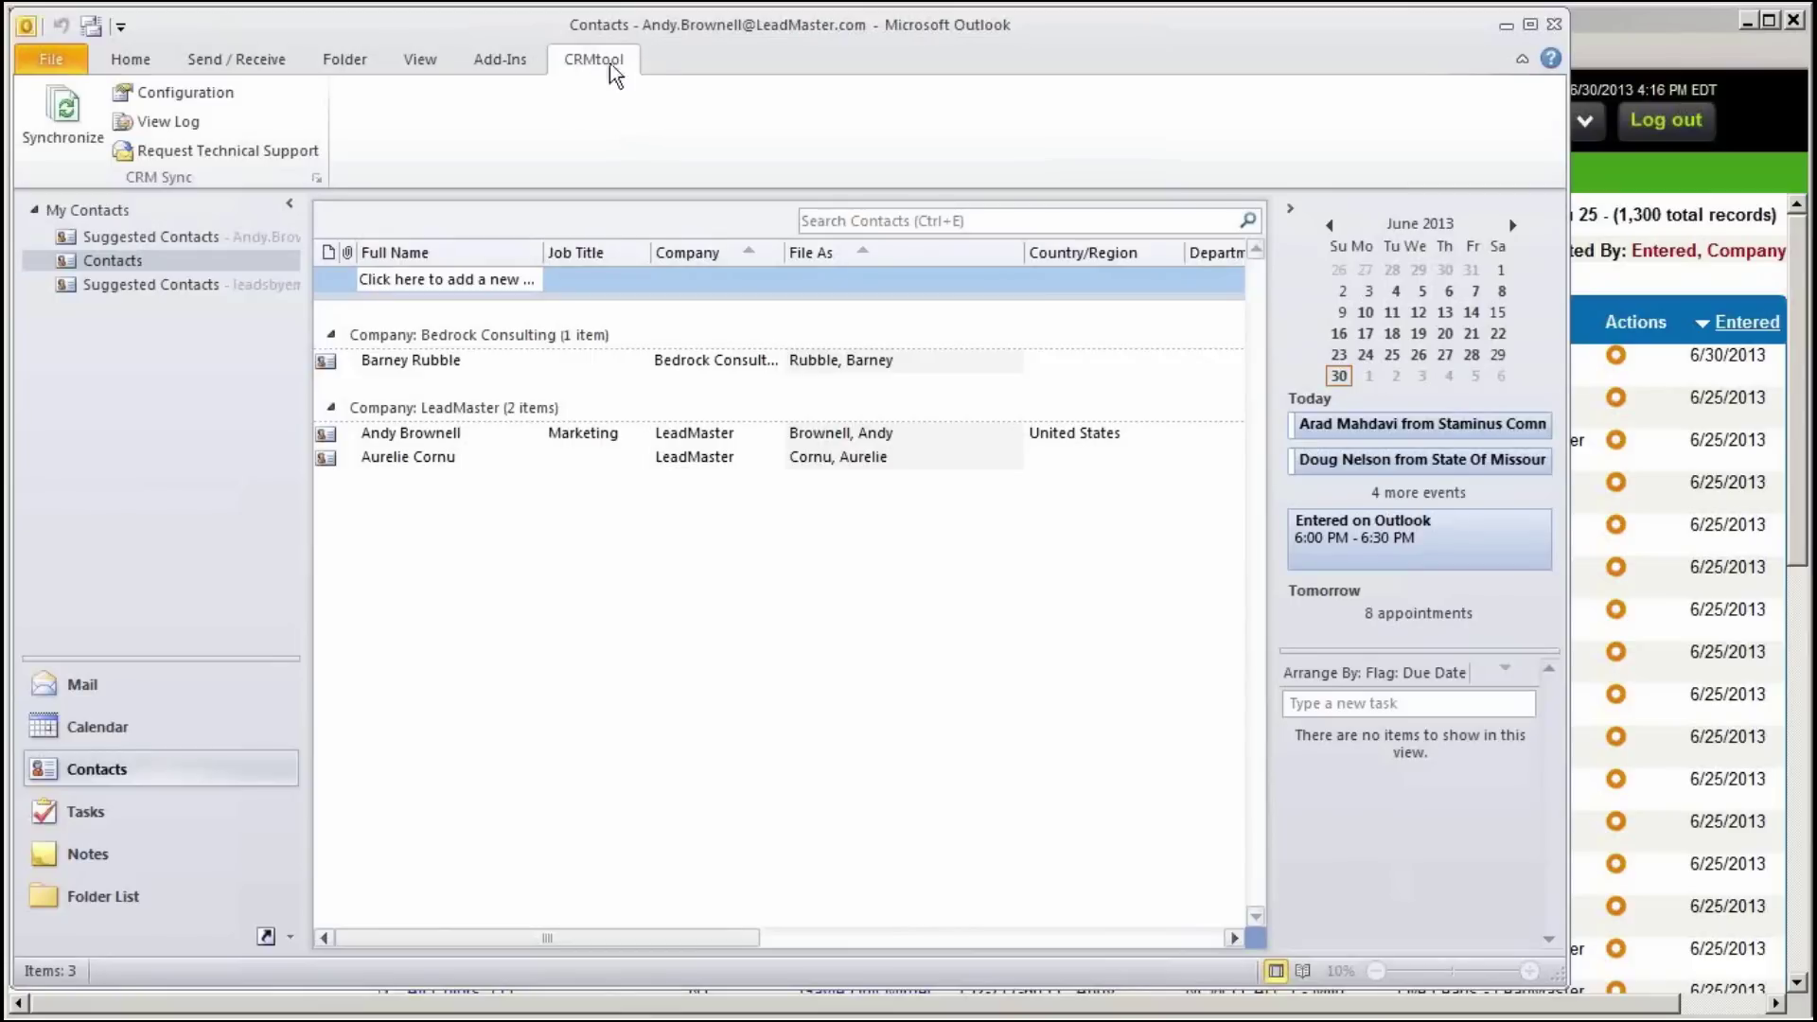
pyautogui.click(58, 60)
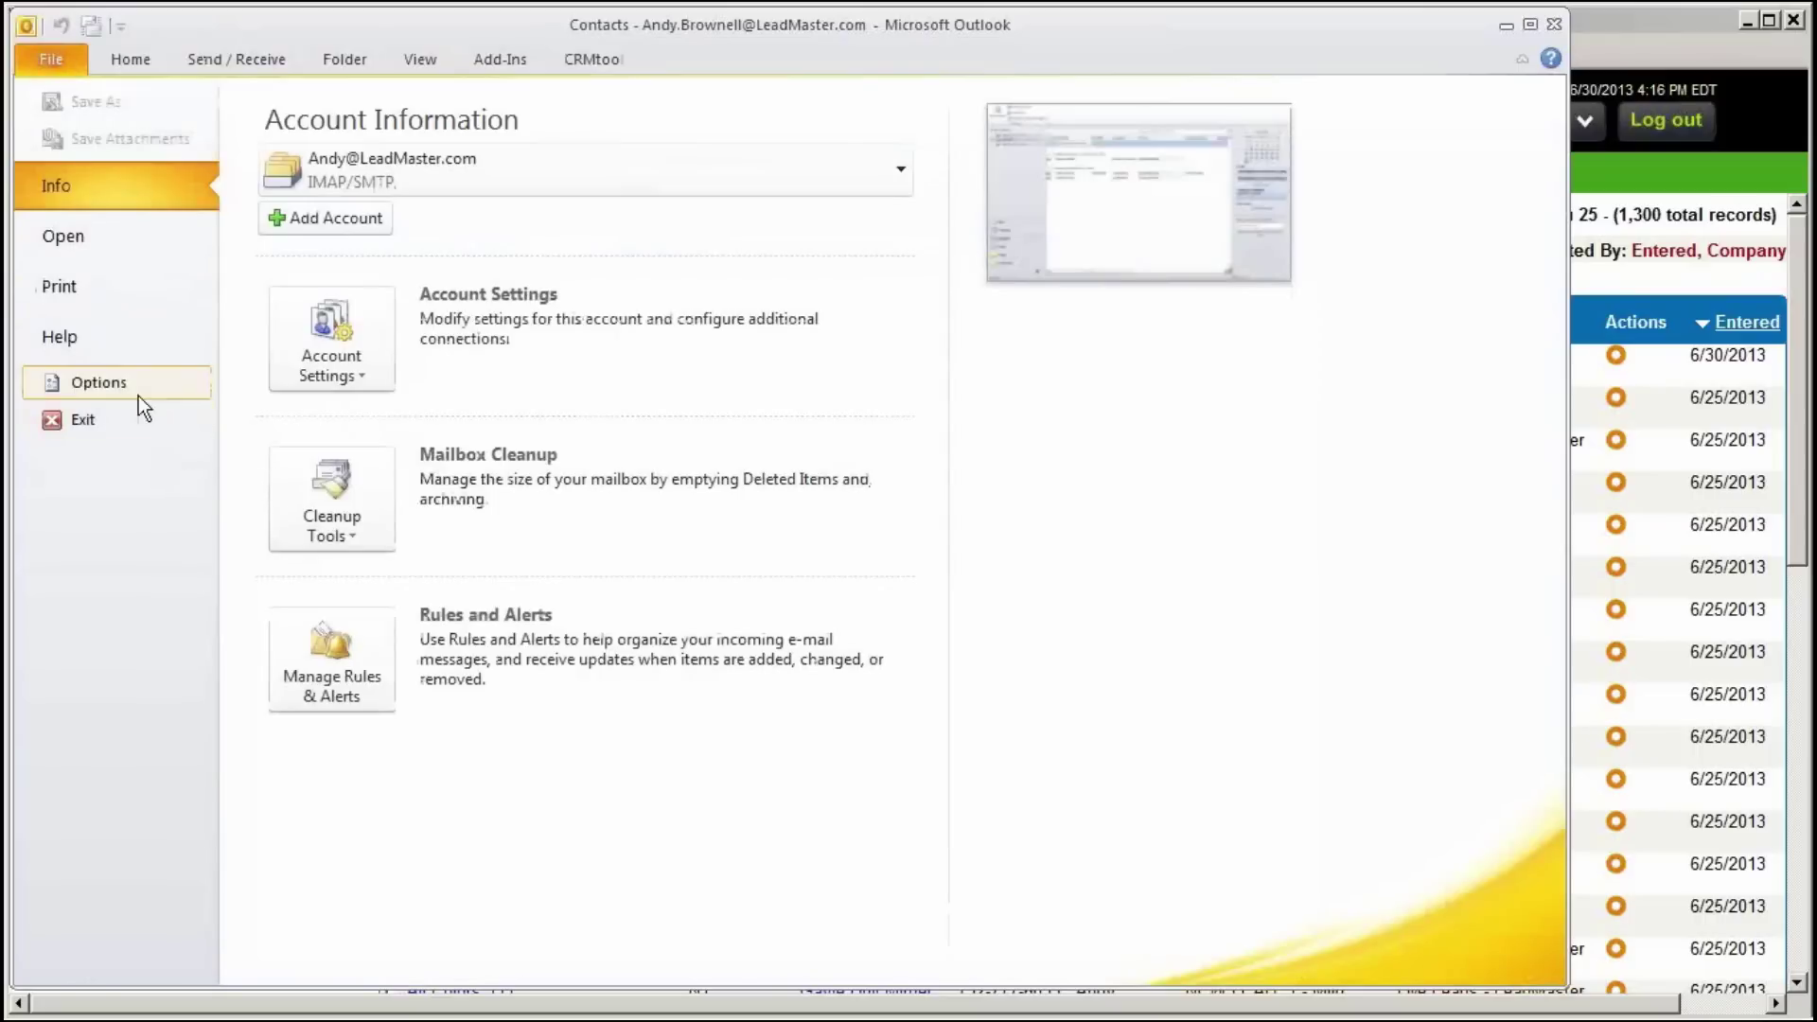
pyautogui.click(99, 384)
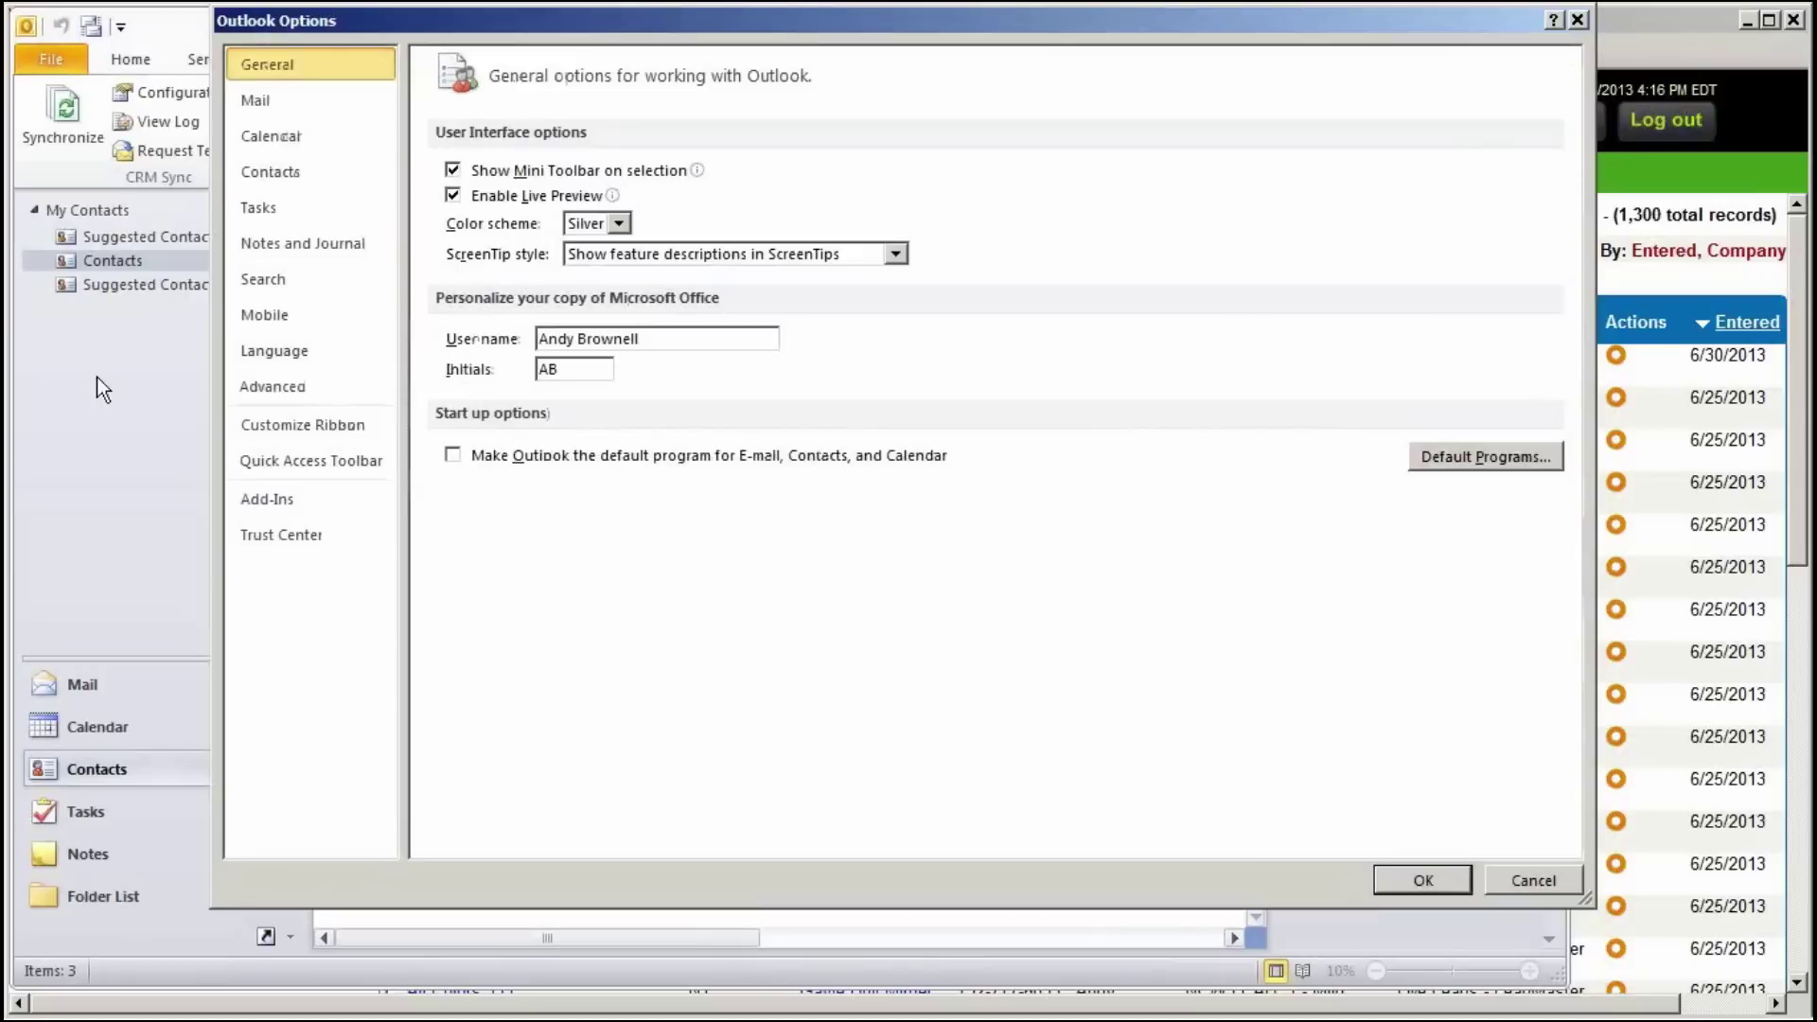
pyautogui.click(271, 507)
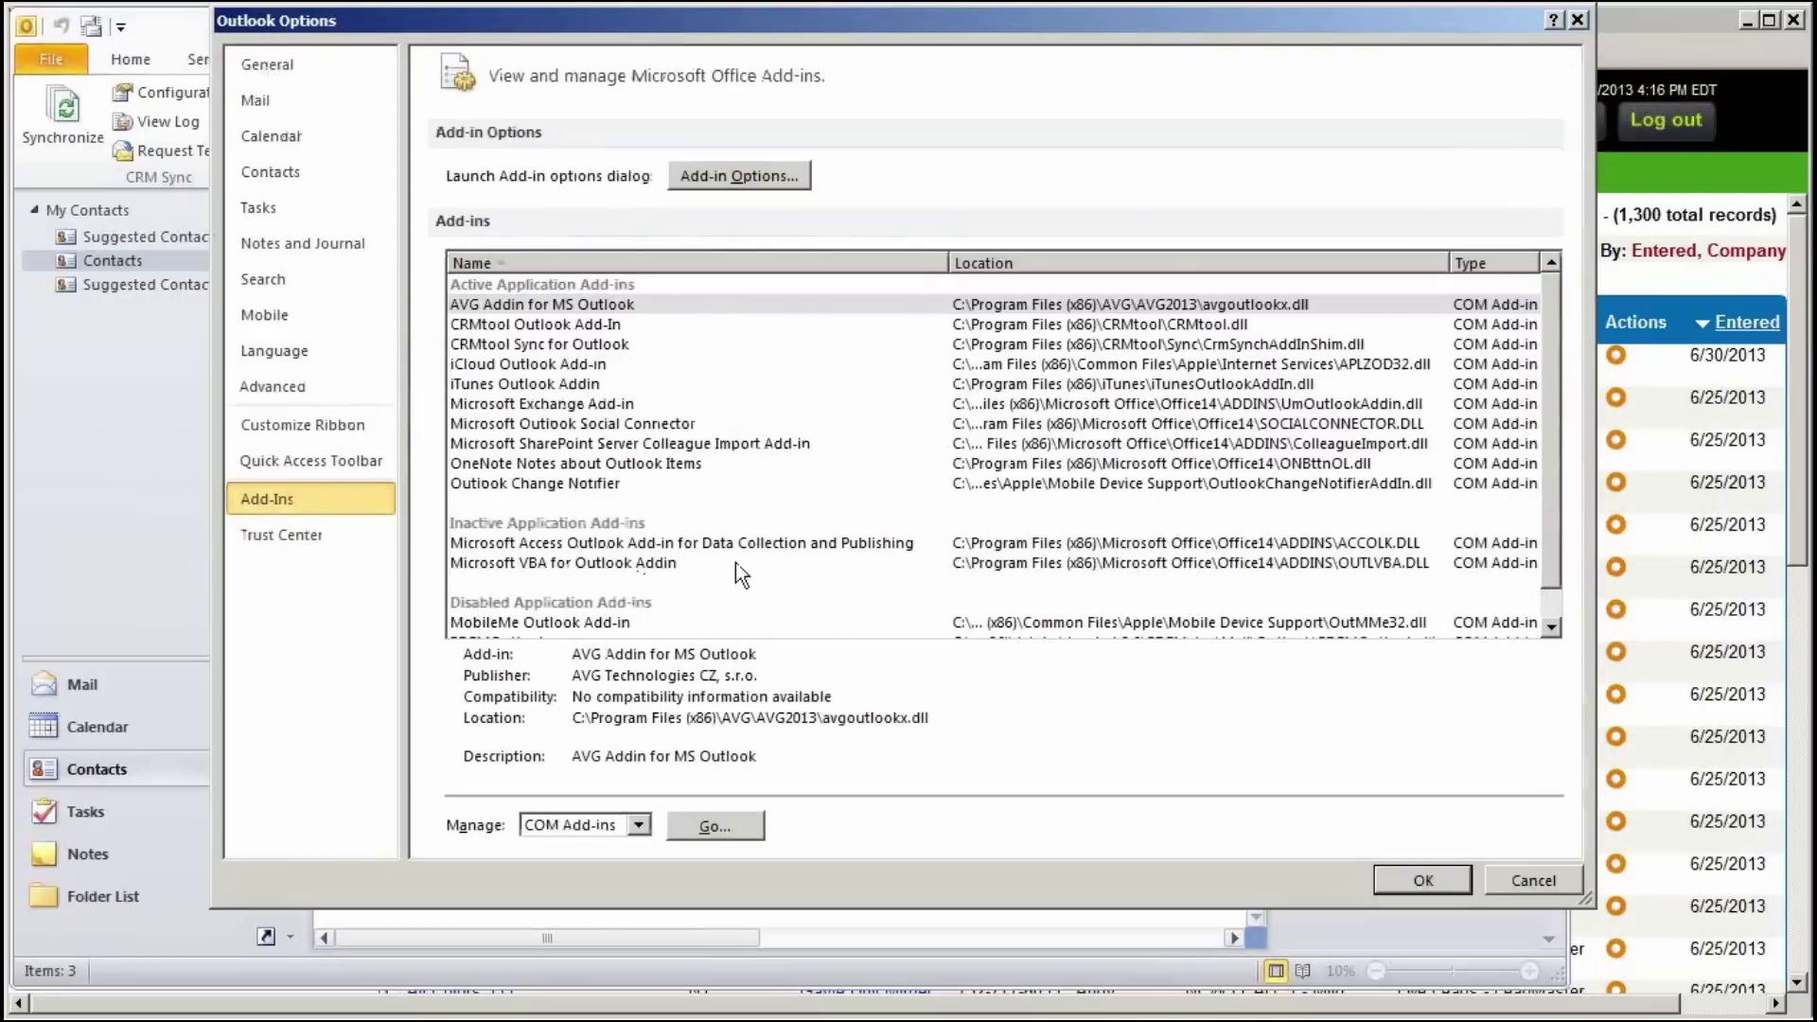
pyautogui.scroll(-1, 735, 562)
pyautogui.click(634, 825)
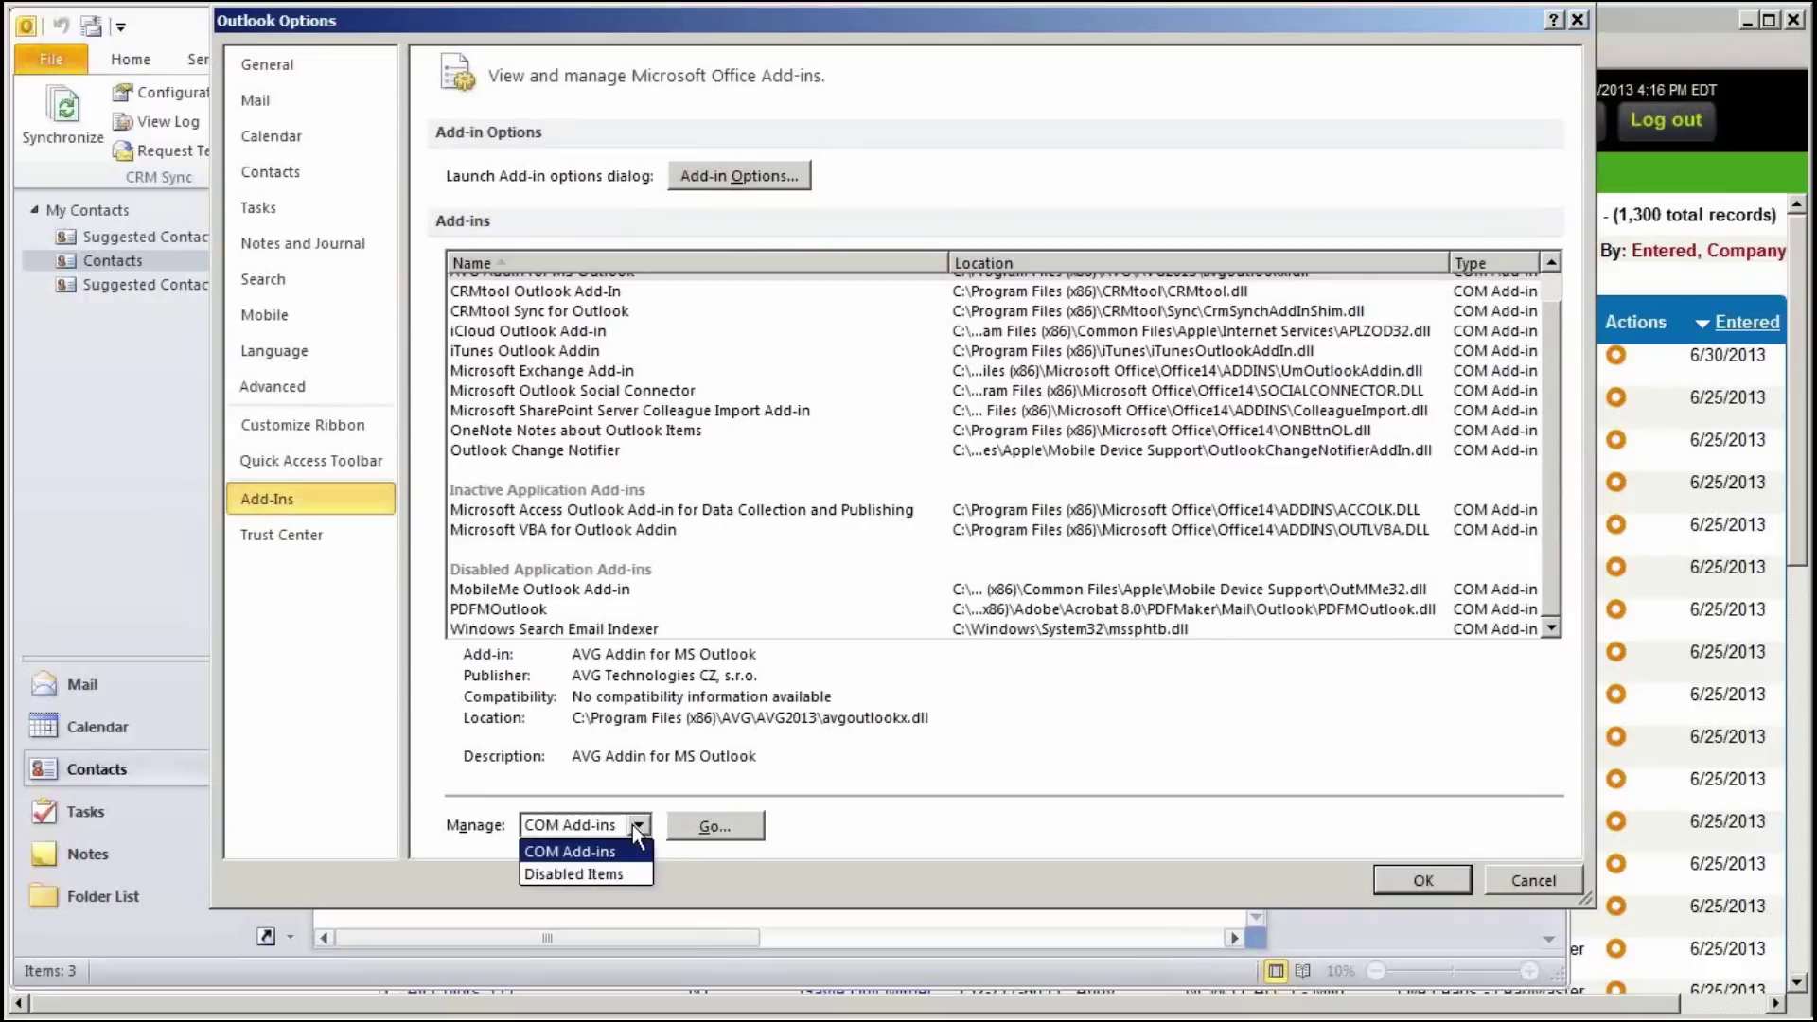
pyautogui.click(606, 874)
pyautogui.click(736, 826)
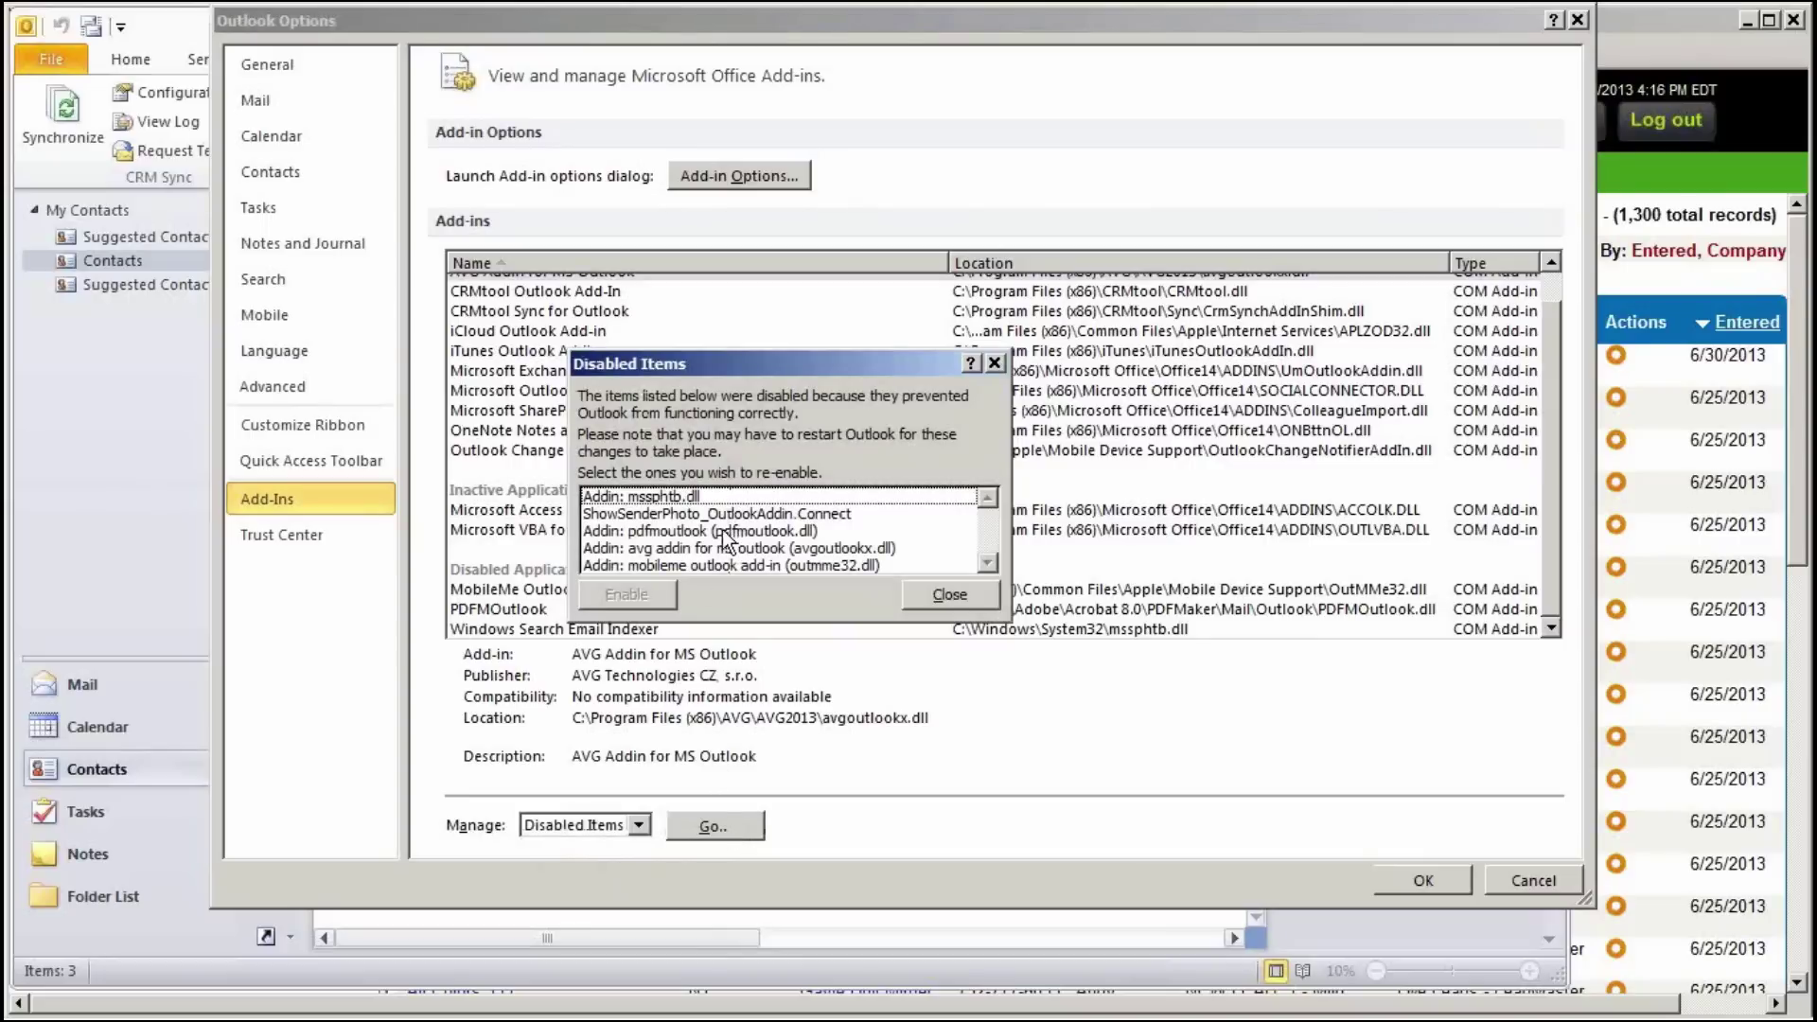
pyautogui.click(653, 533)
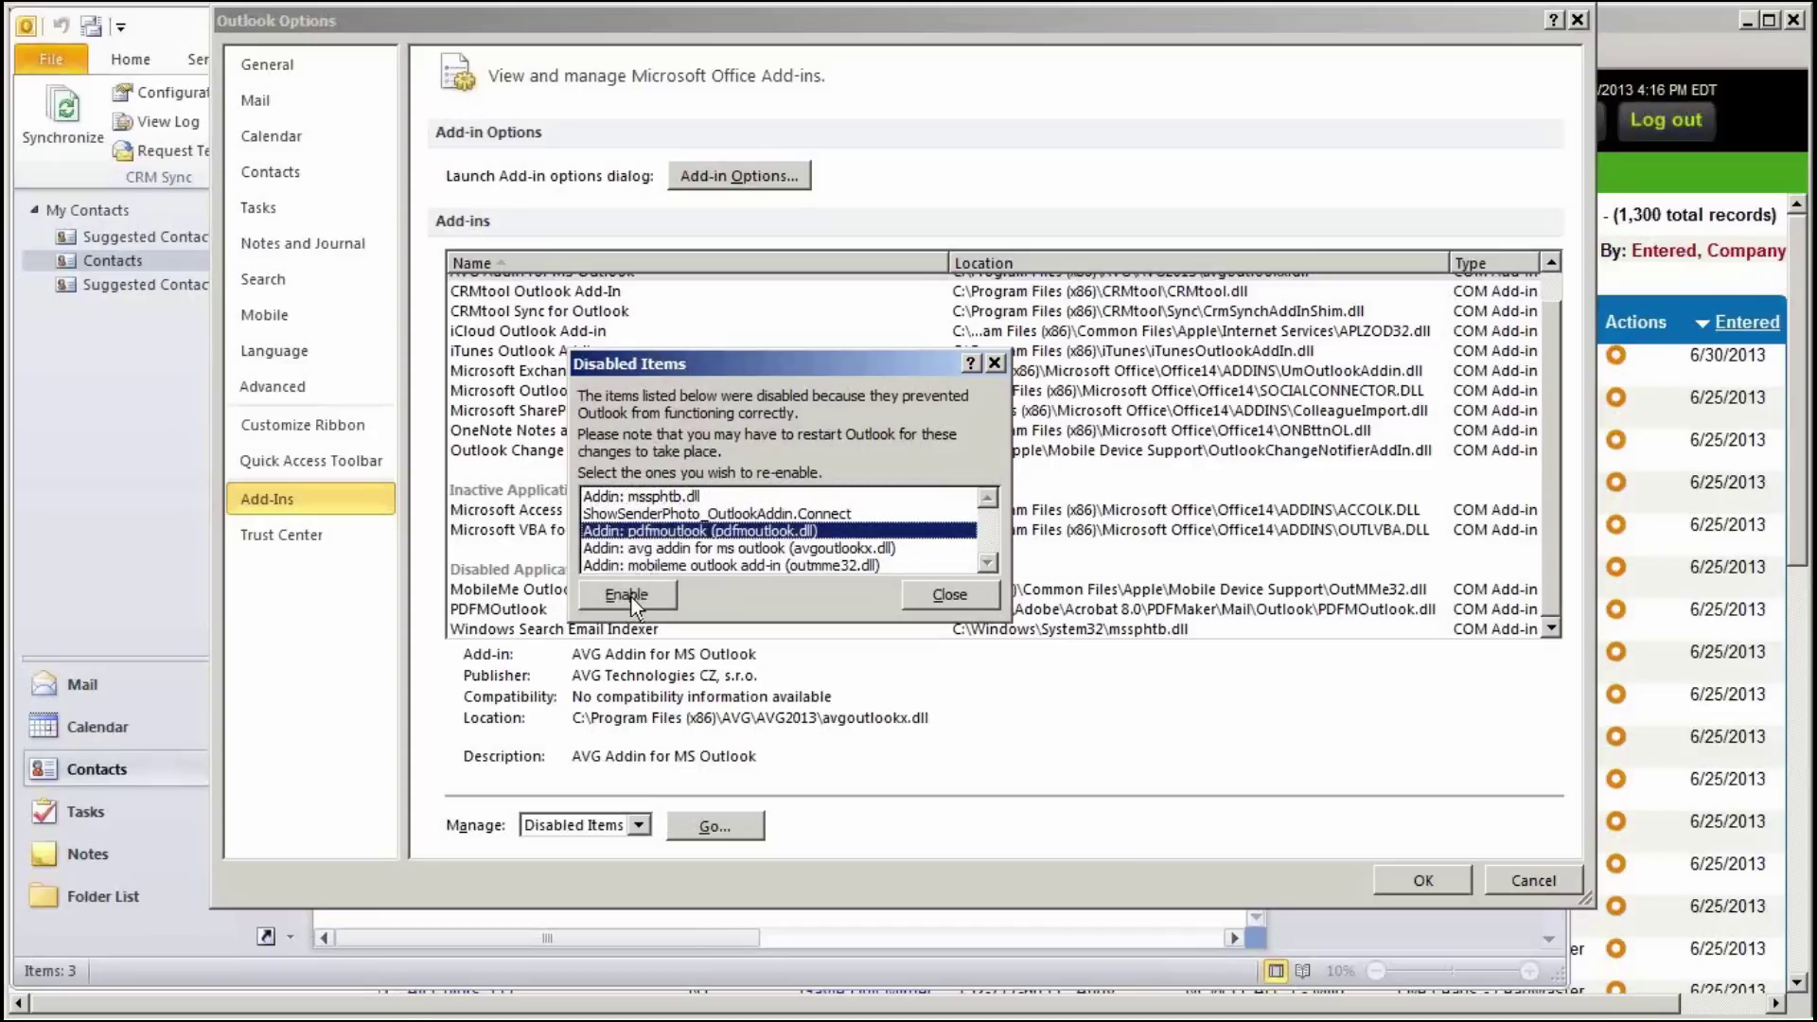
pyautogui.click(947, 598)
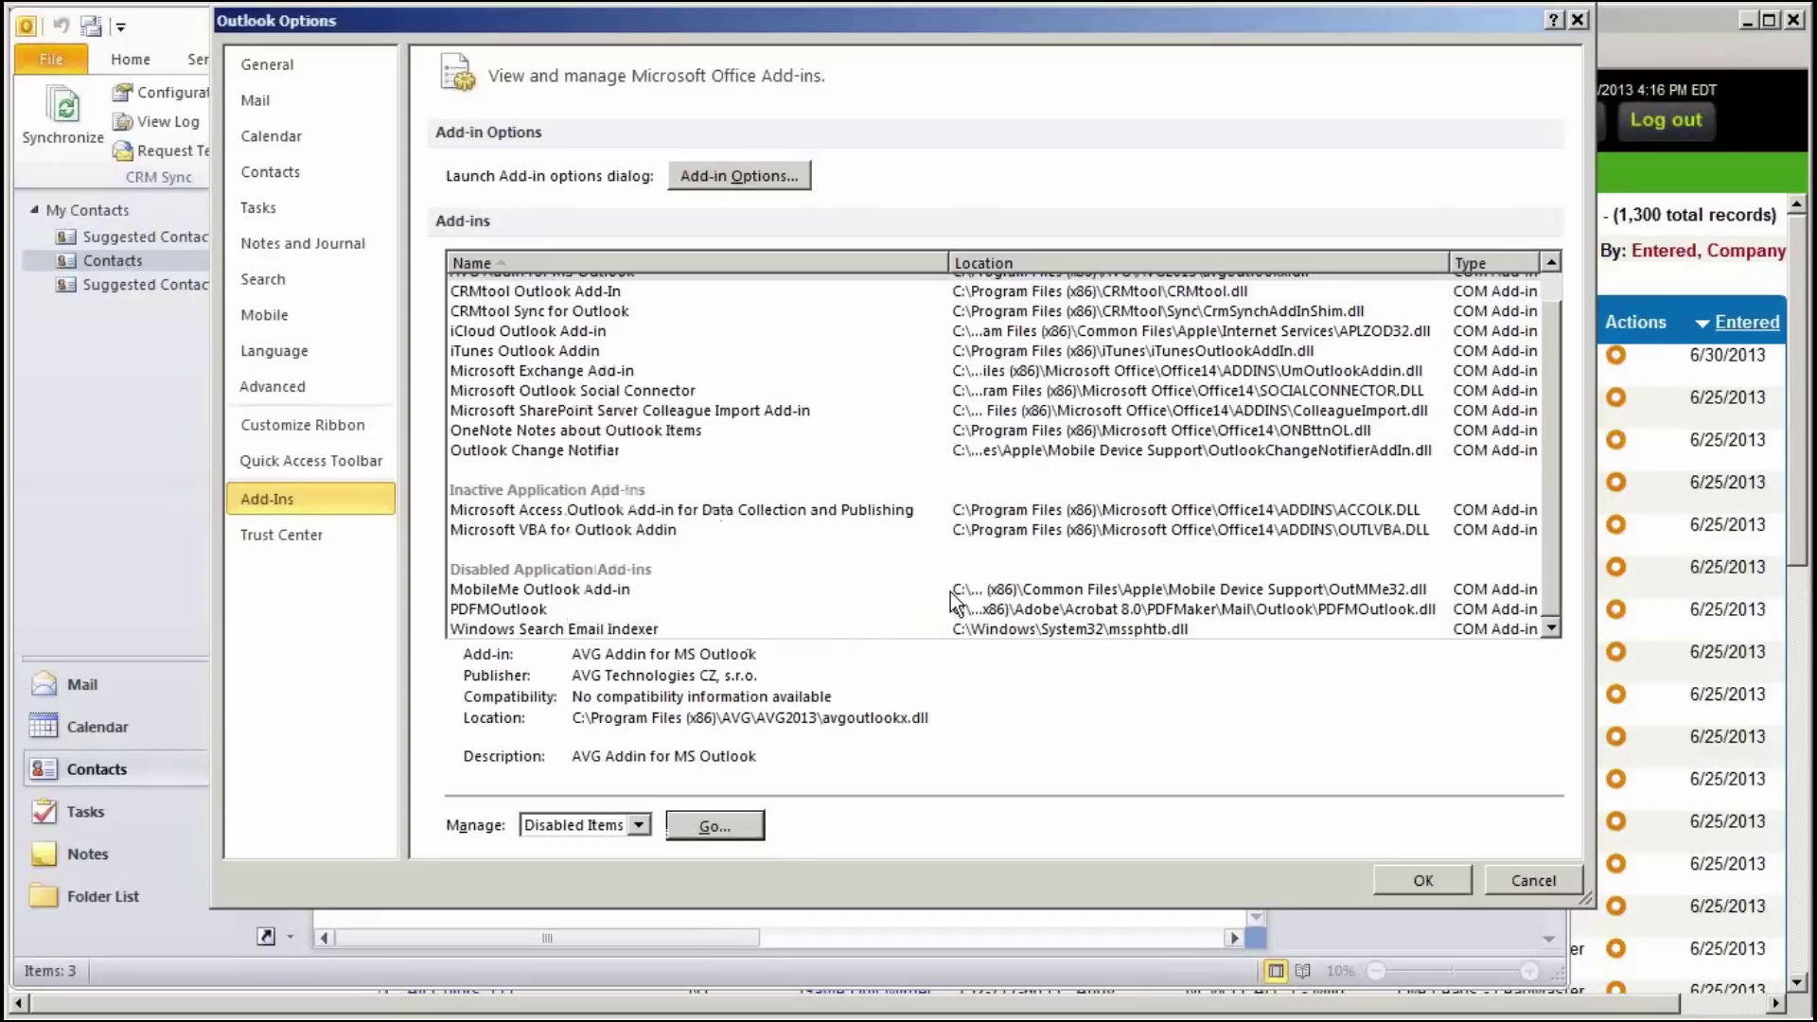
pyautogui.click(1400, 880)
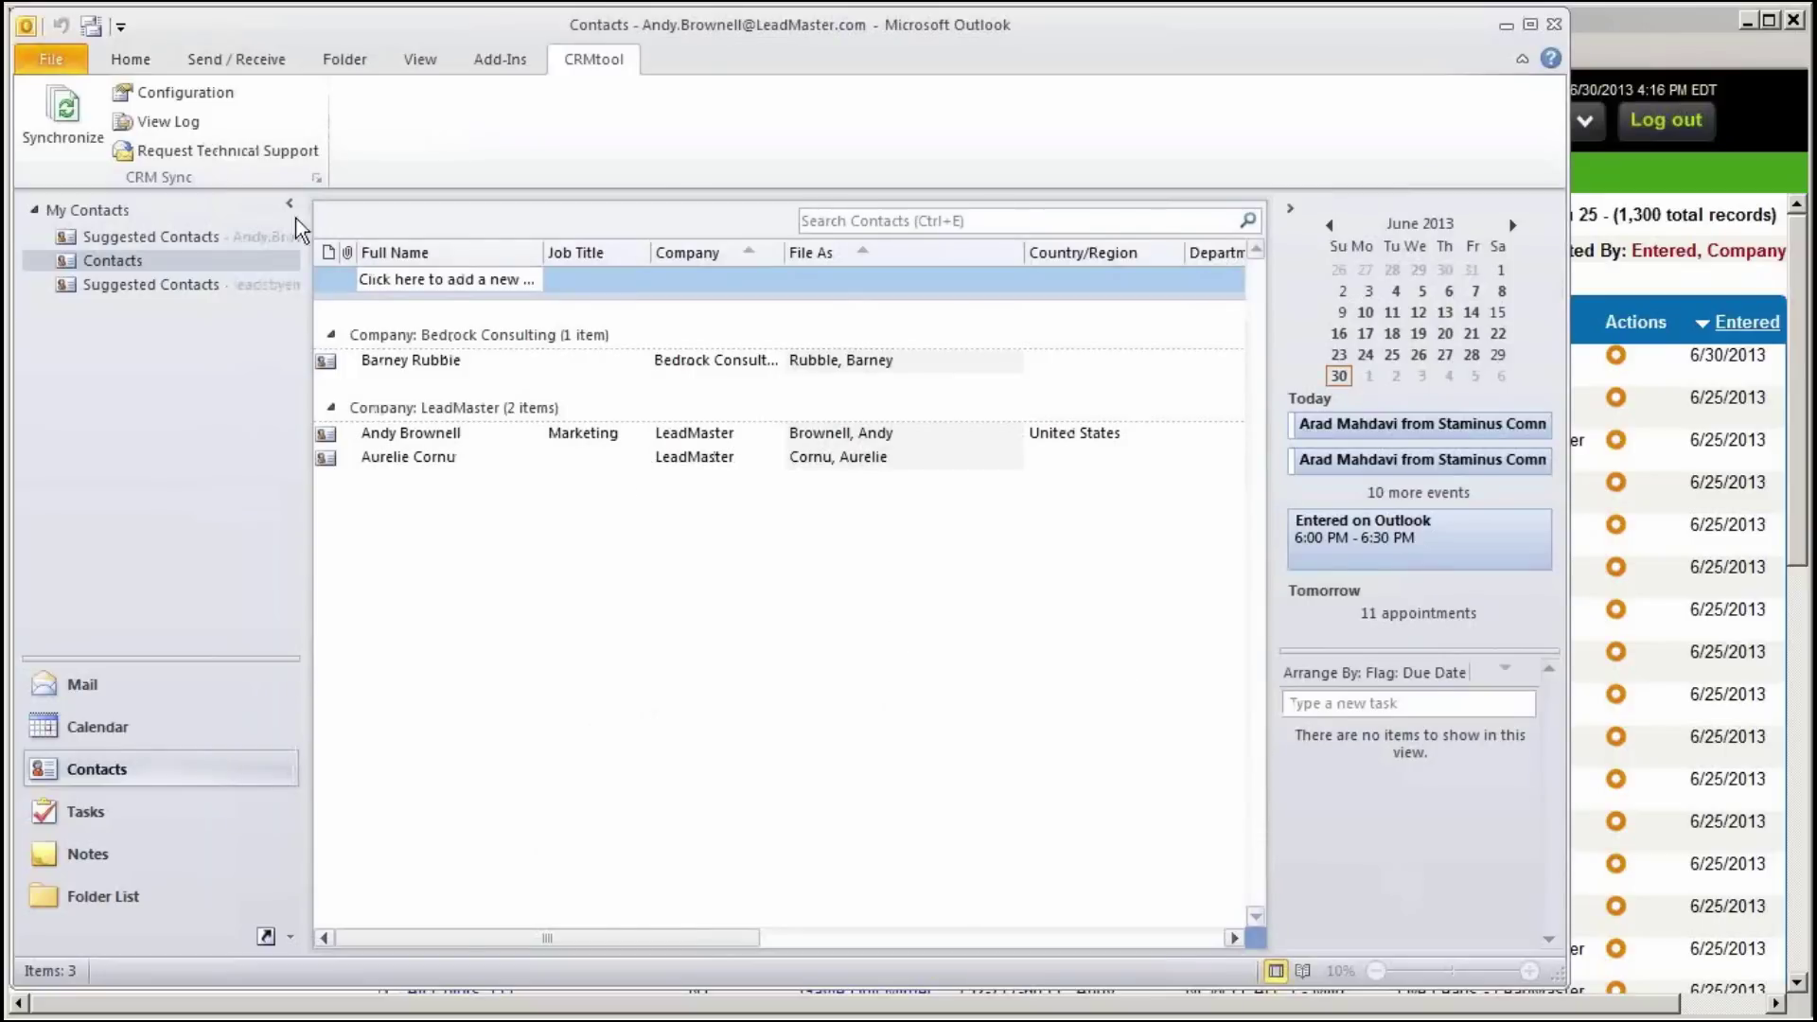
# Generate the CRMtool technical support email with Logs.zip attached and begin the problem description
pyautogui.click(207, 150)
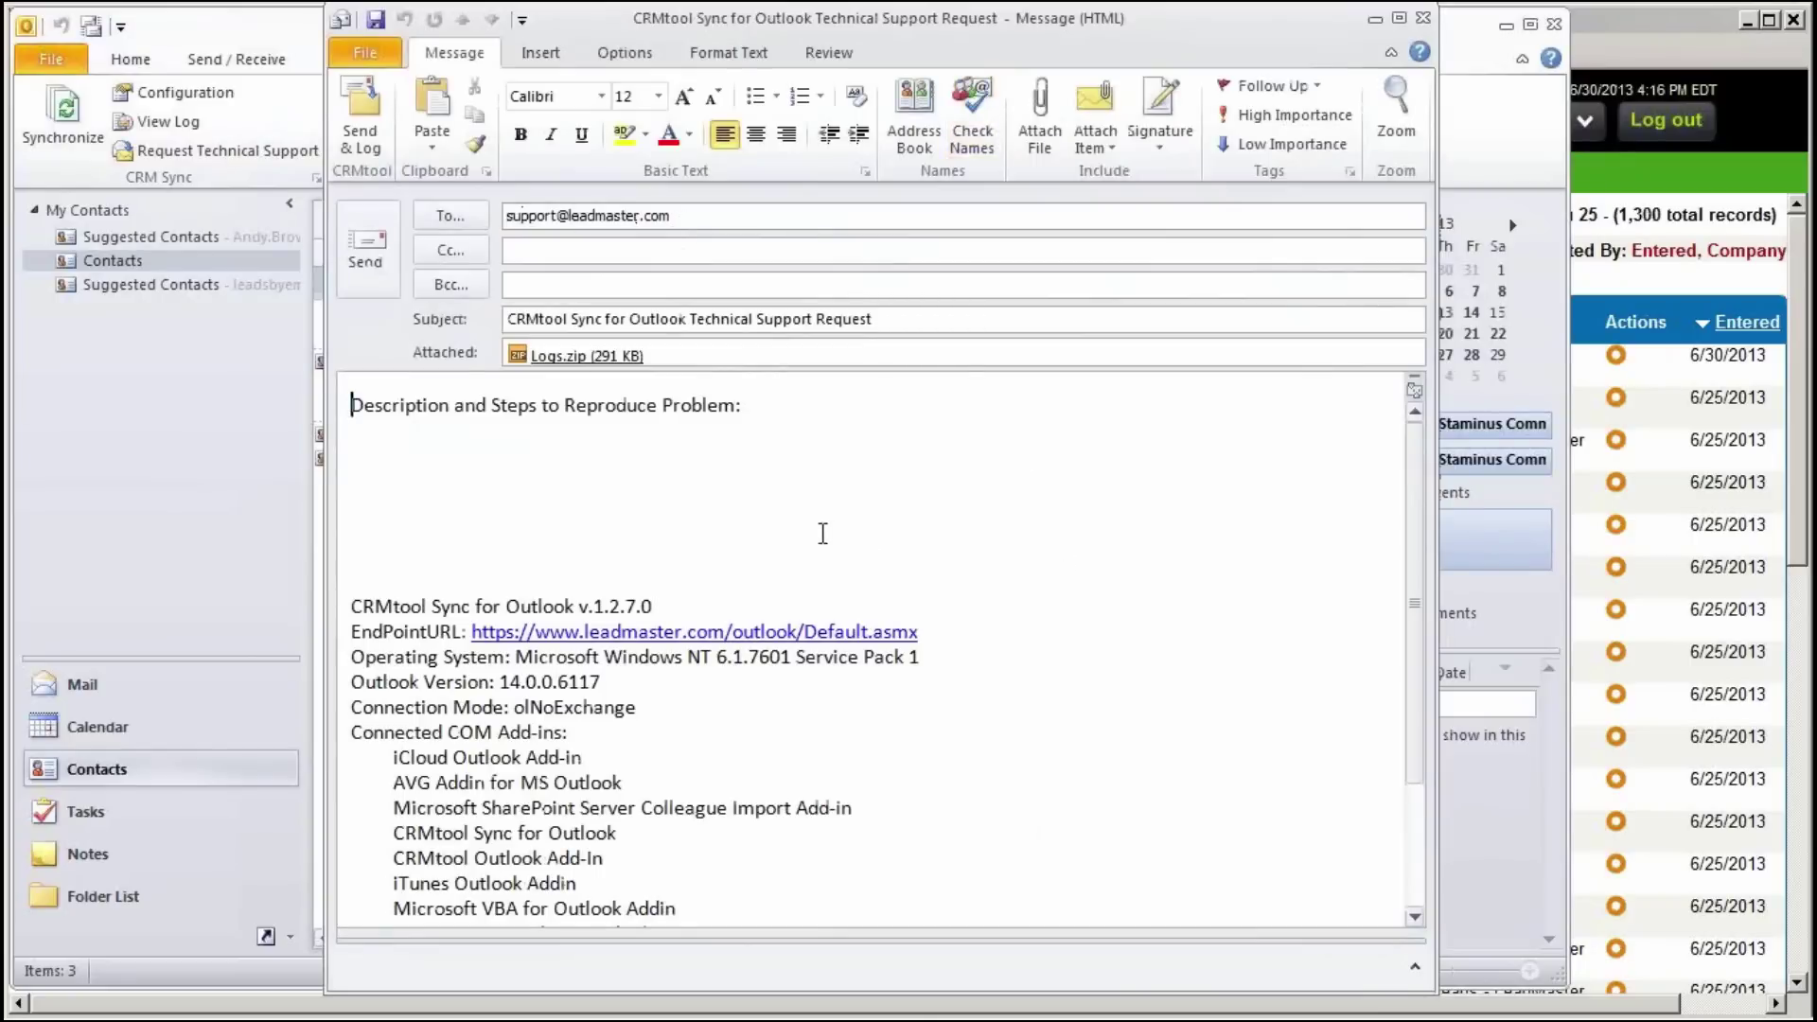
pyautogui.scroll(-3, 946, 658)
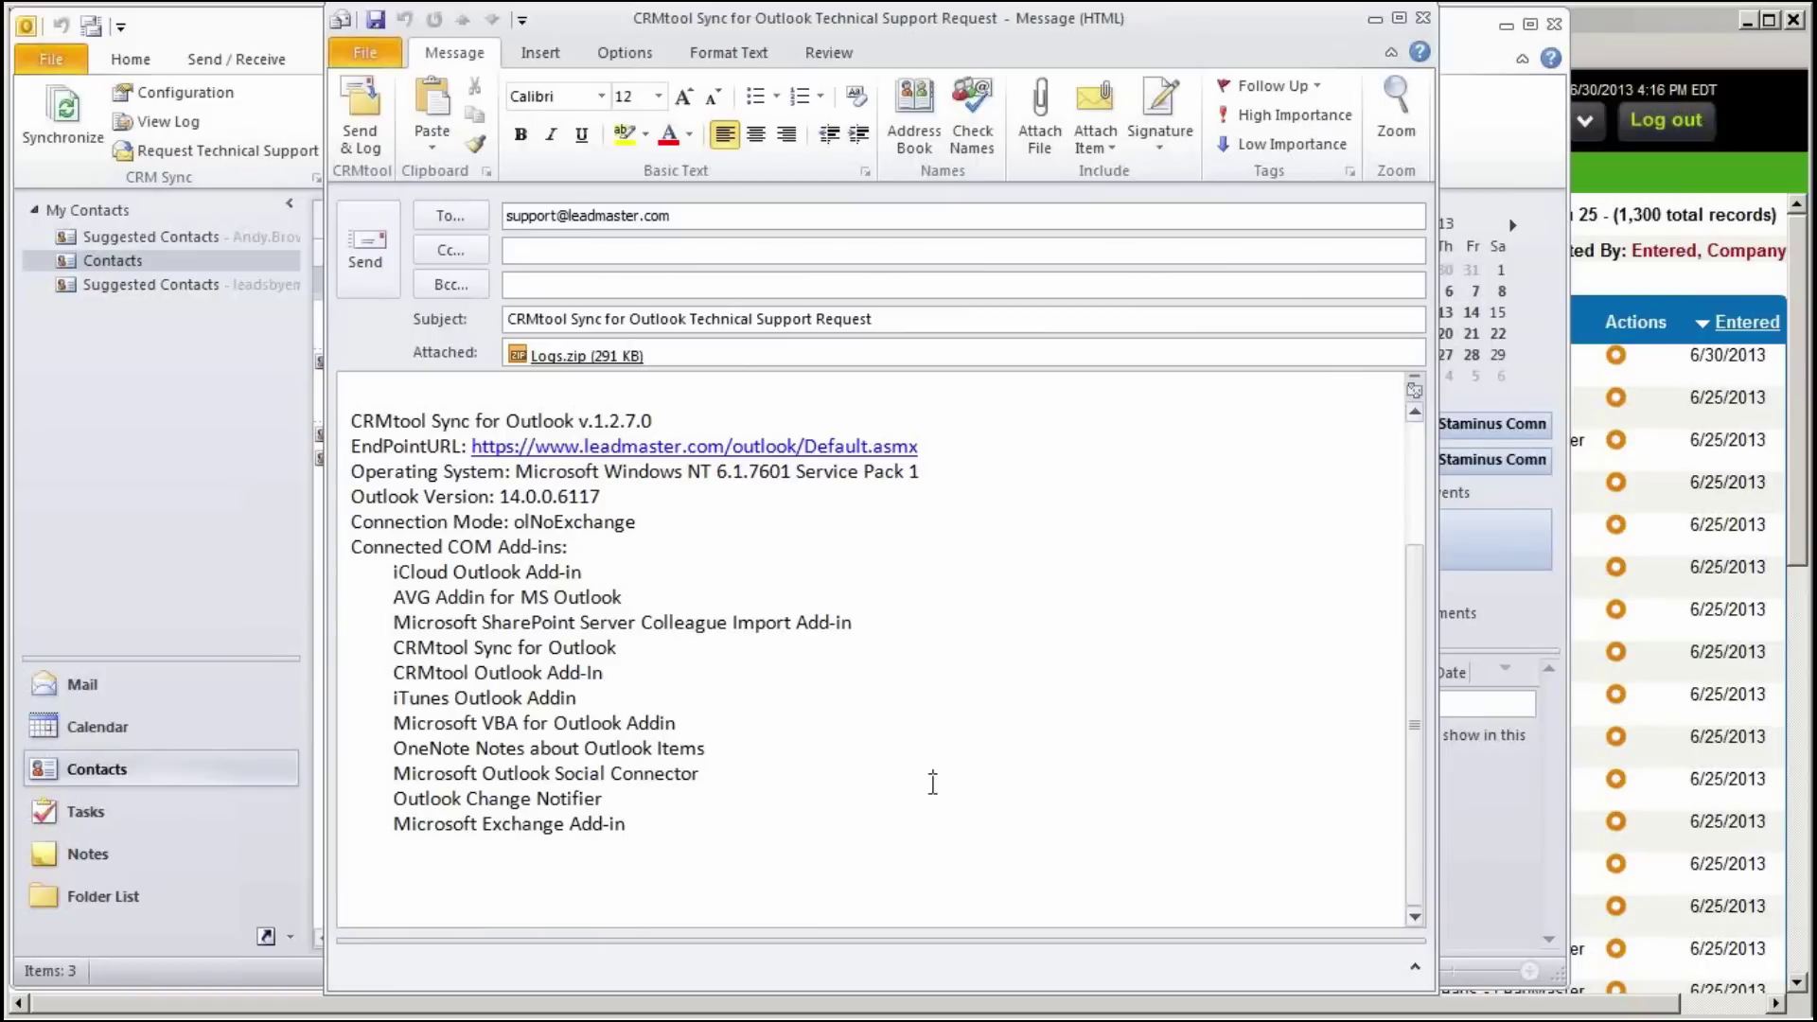
pyautogui.scroll(3, 933, 783)
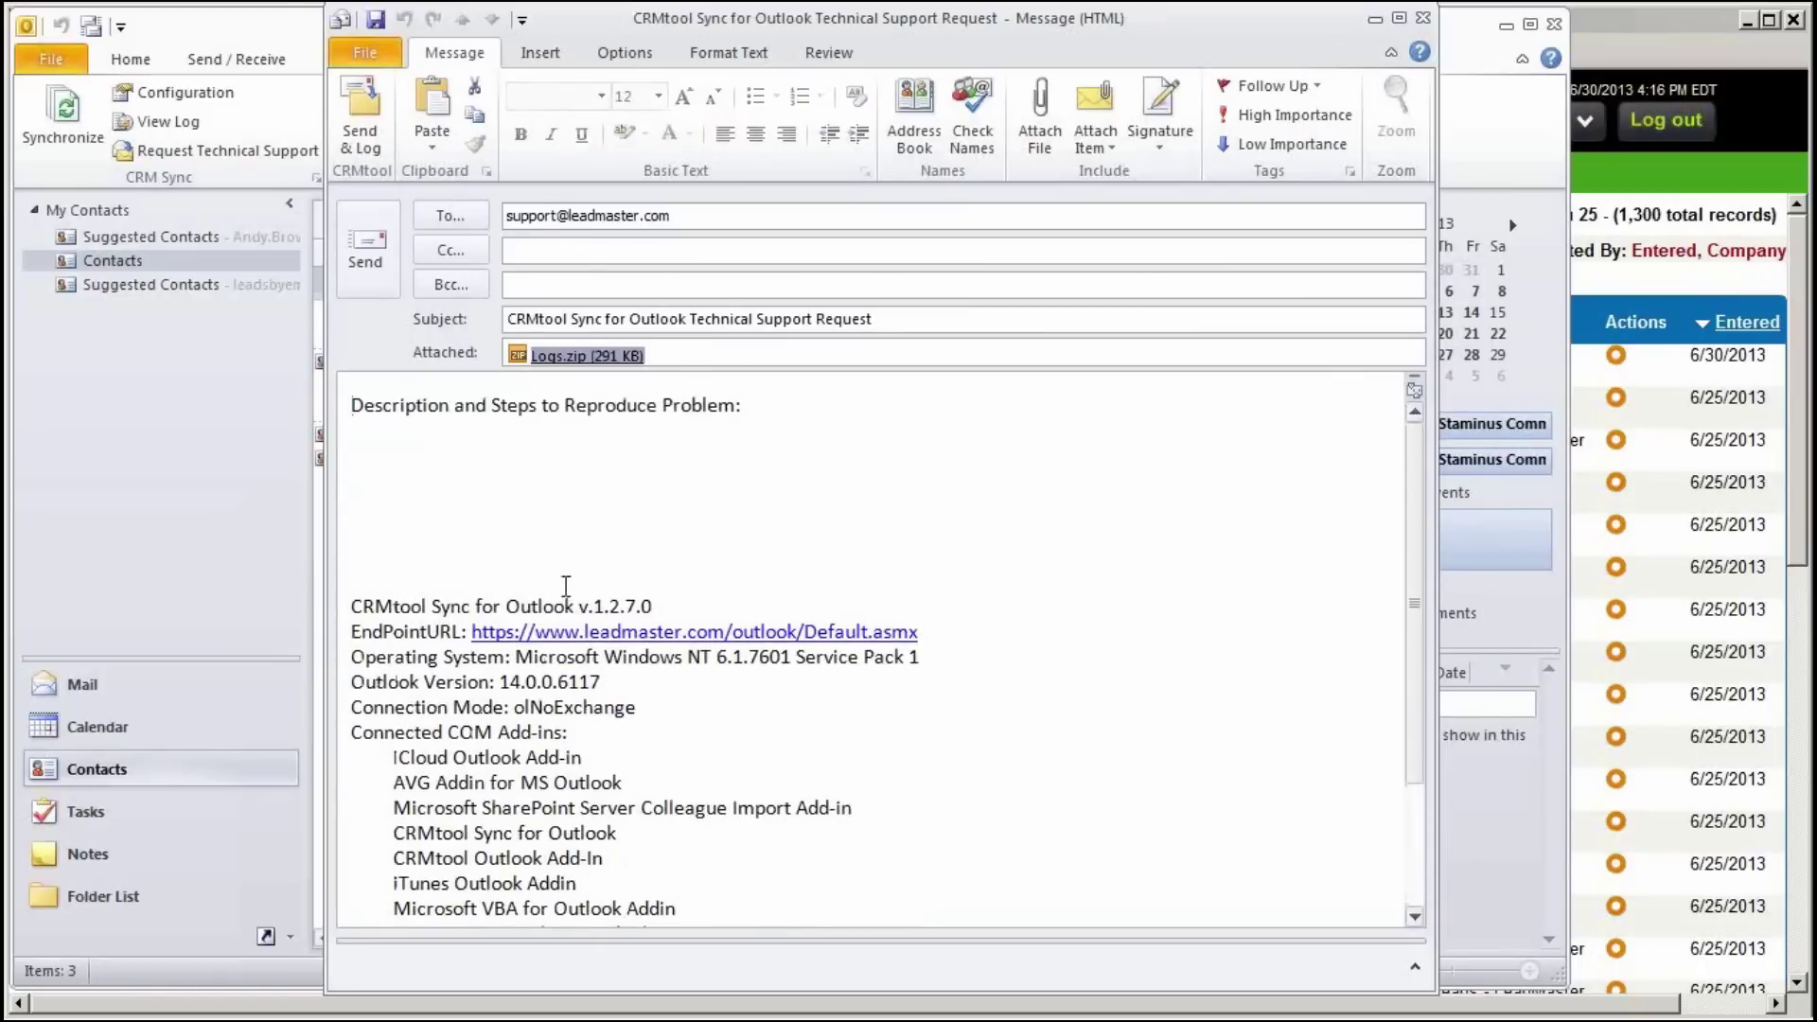
pyautogui.click(551, 531)
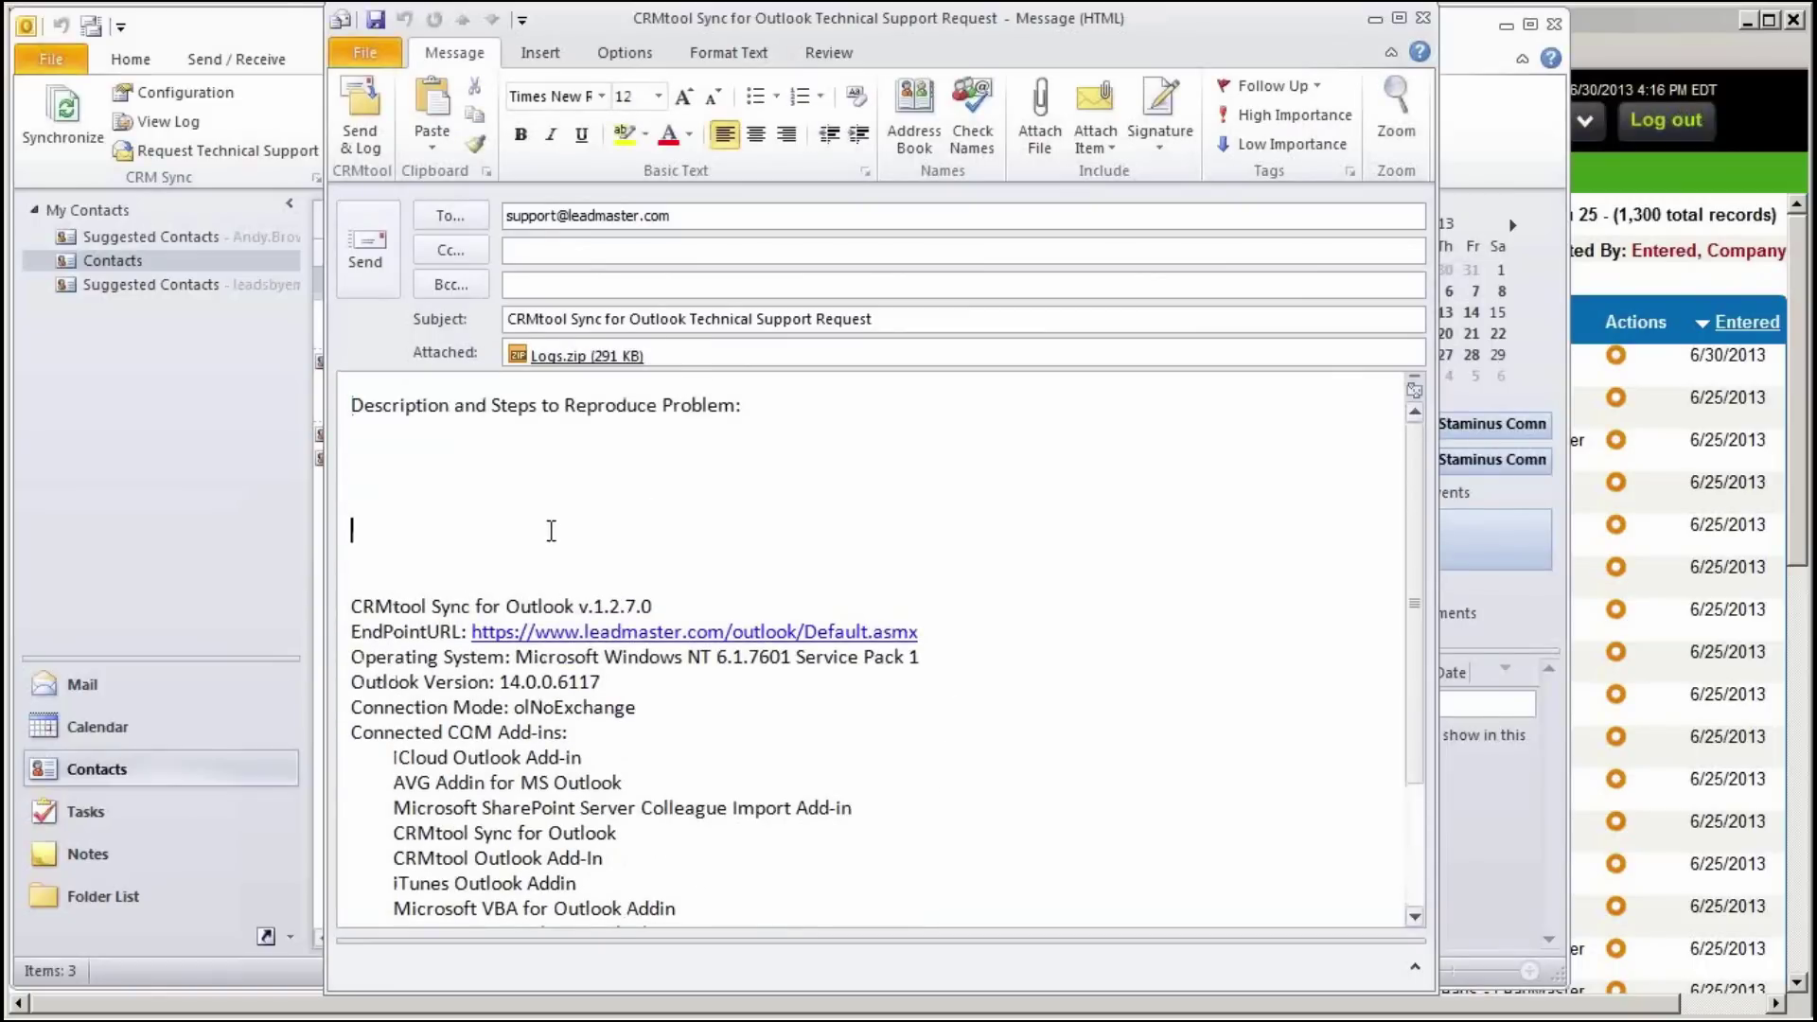